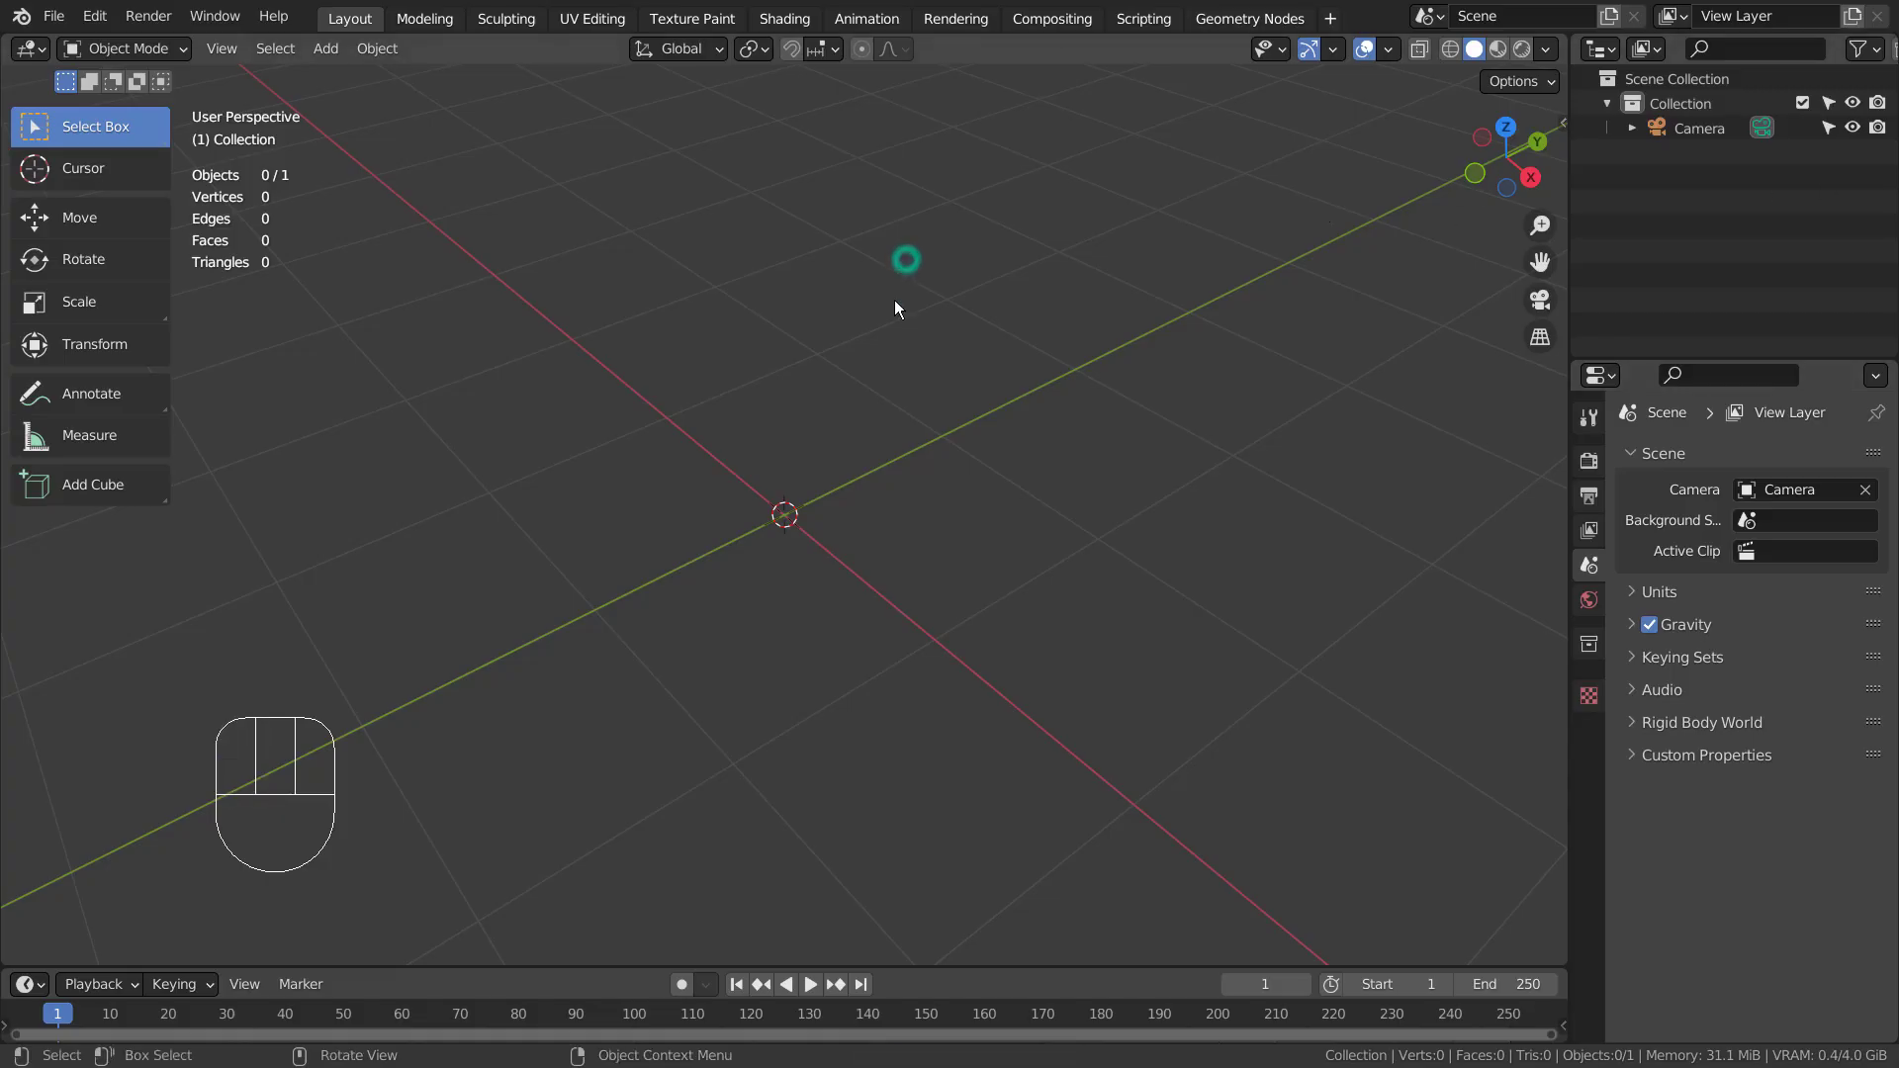
Step: Add a cube and apply an Edge Split modifier to it
key("shift+a")
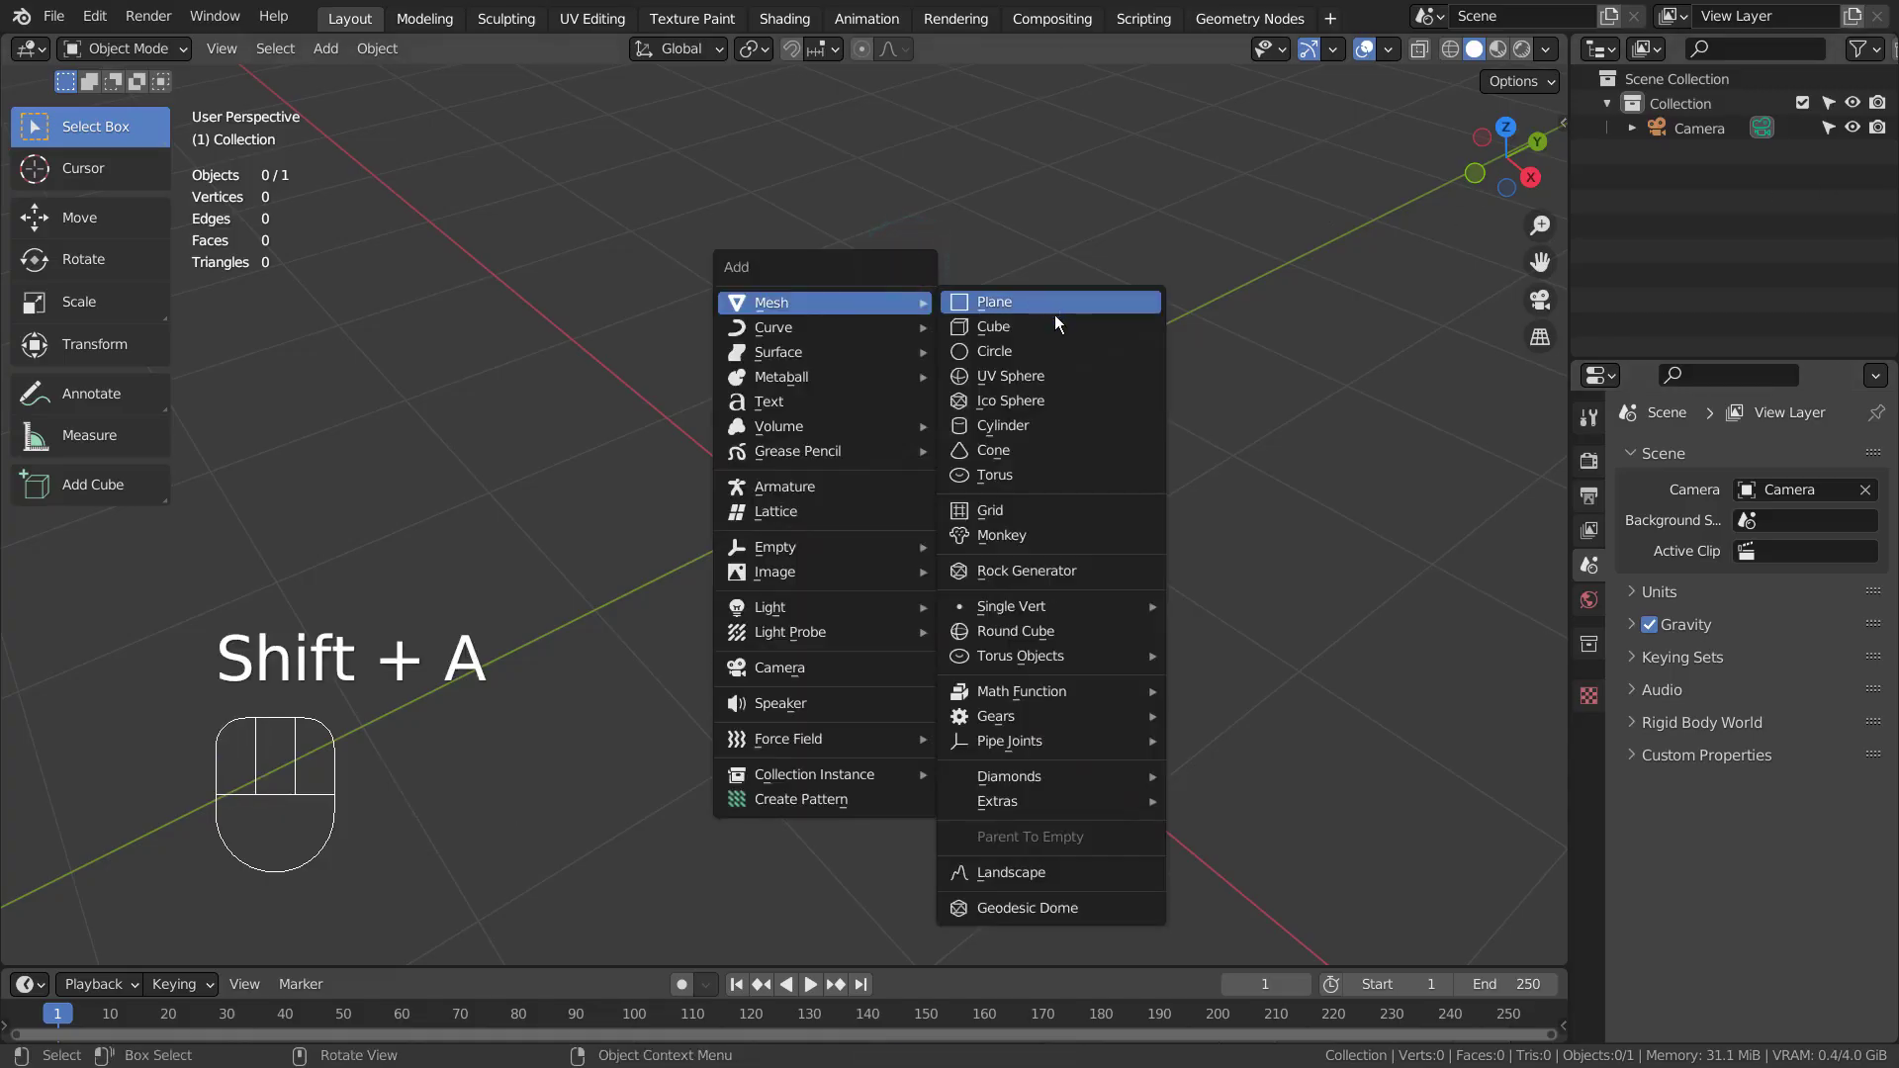
left_click(1056, 325)
scroll(1124, 567, "down", 4)
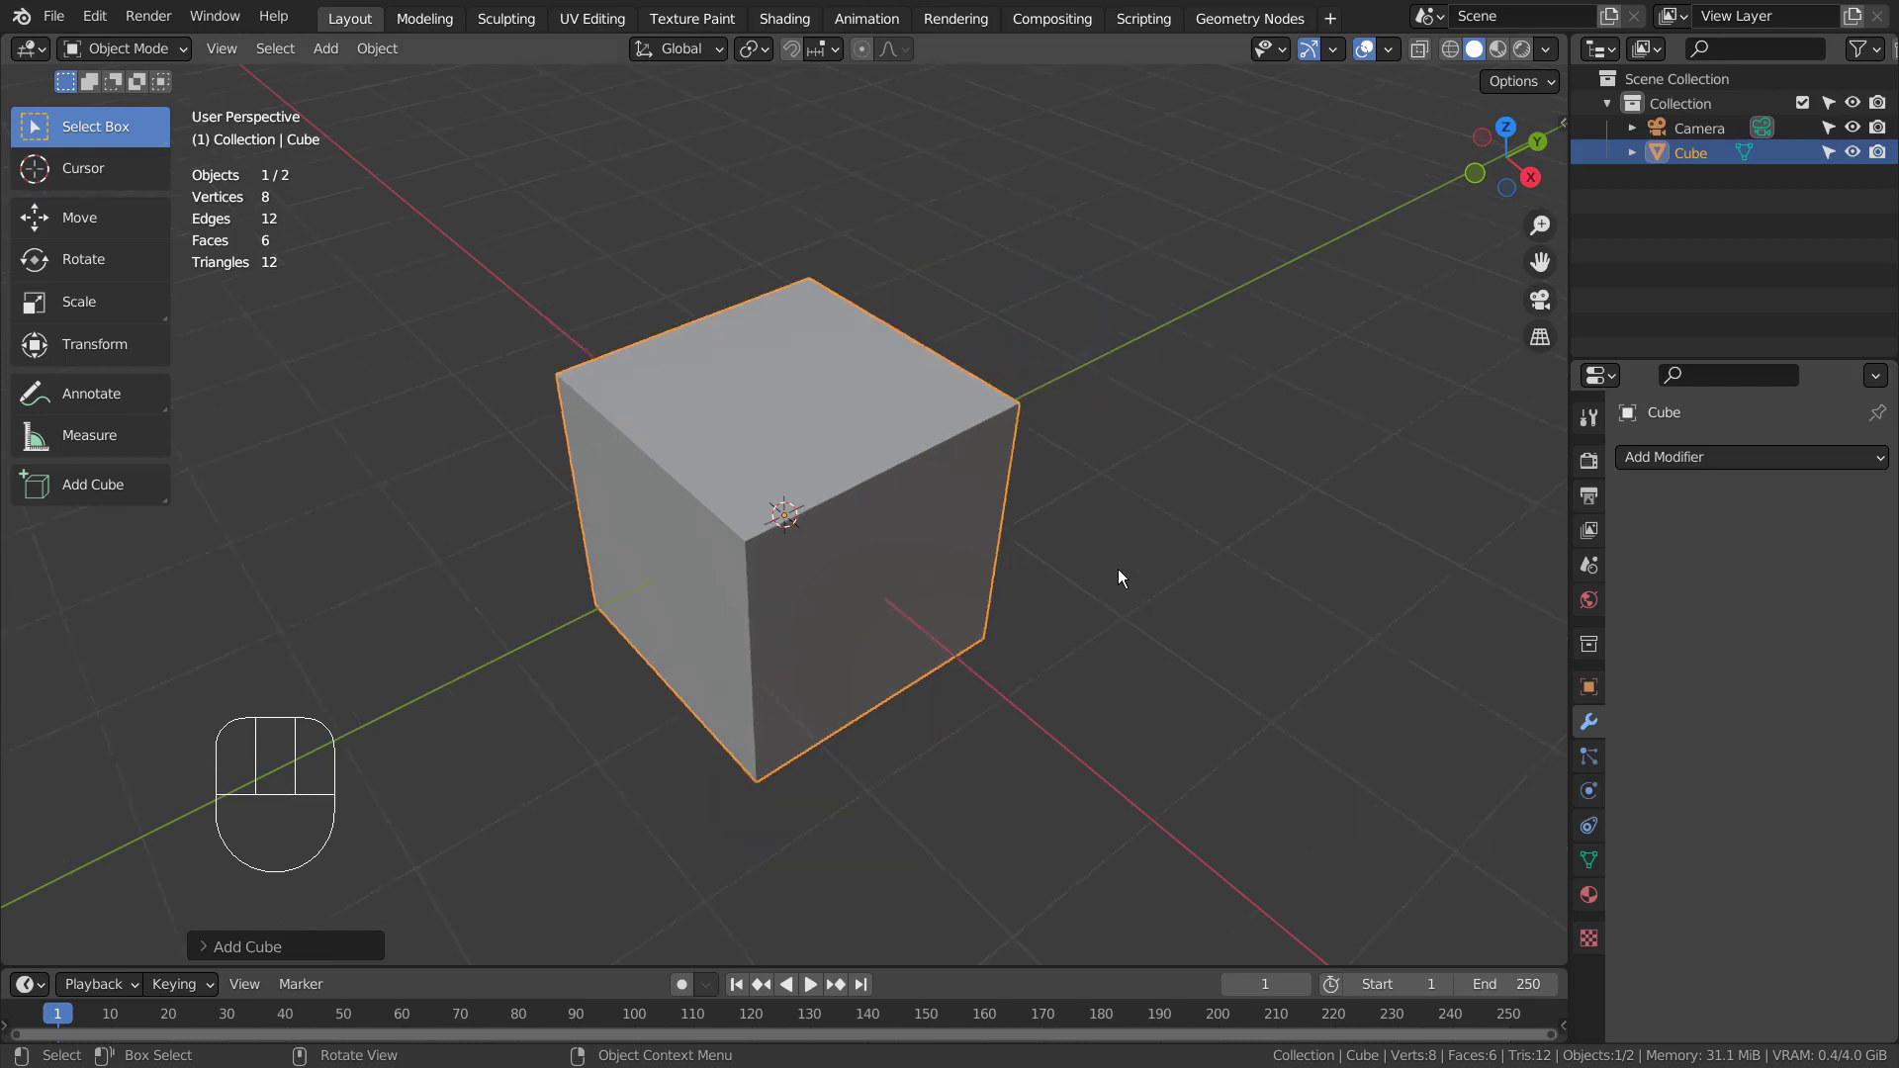
left_click(1724, 461)
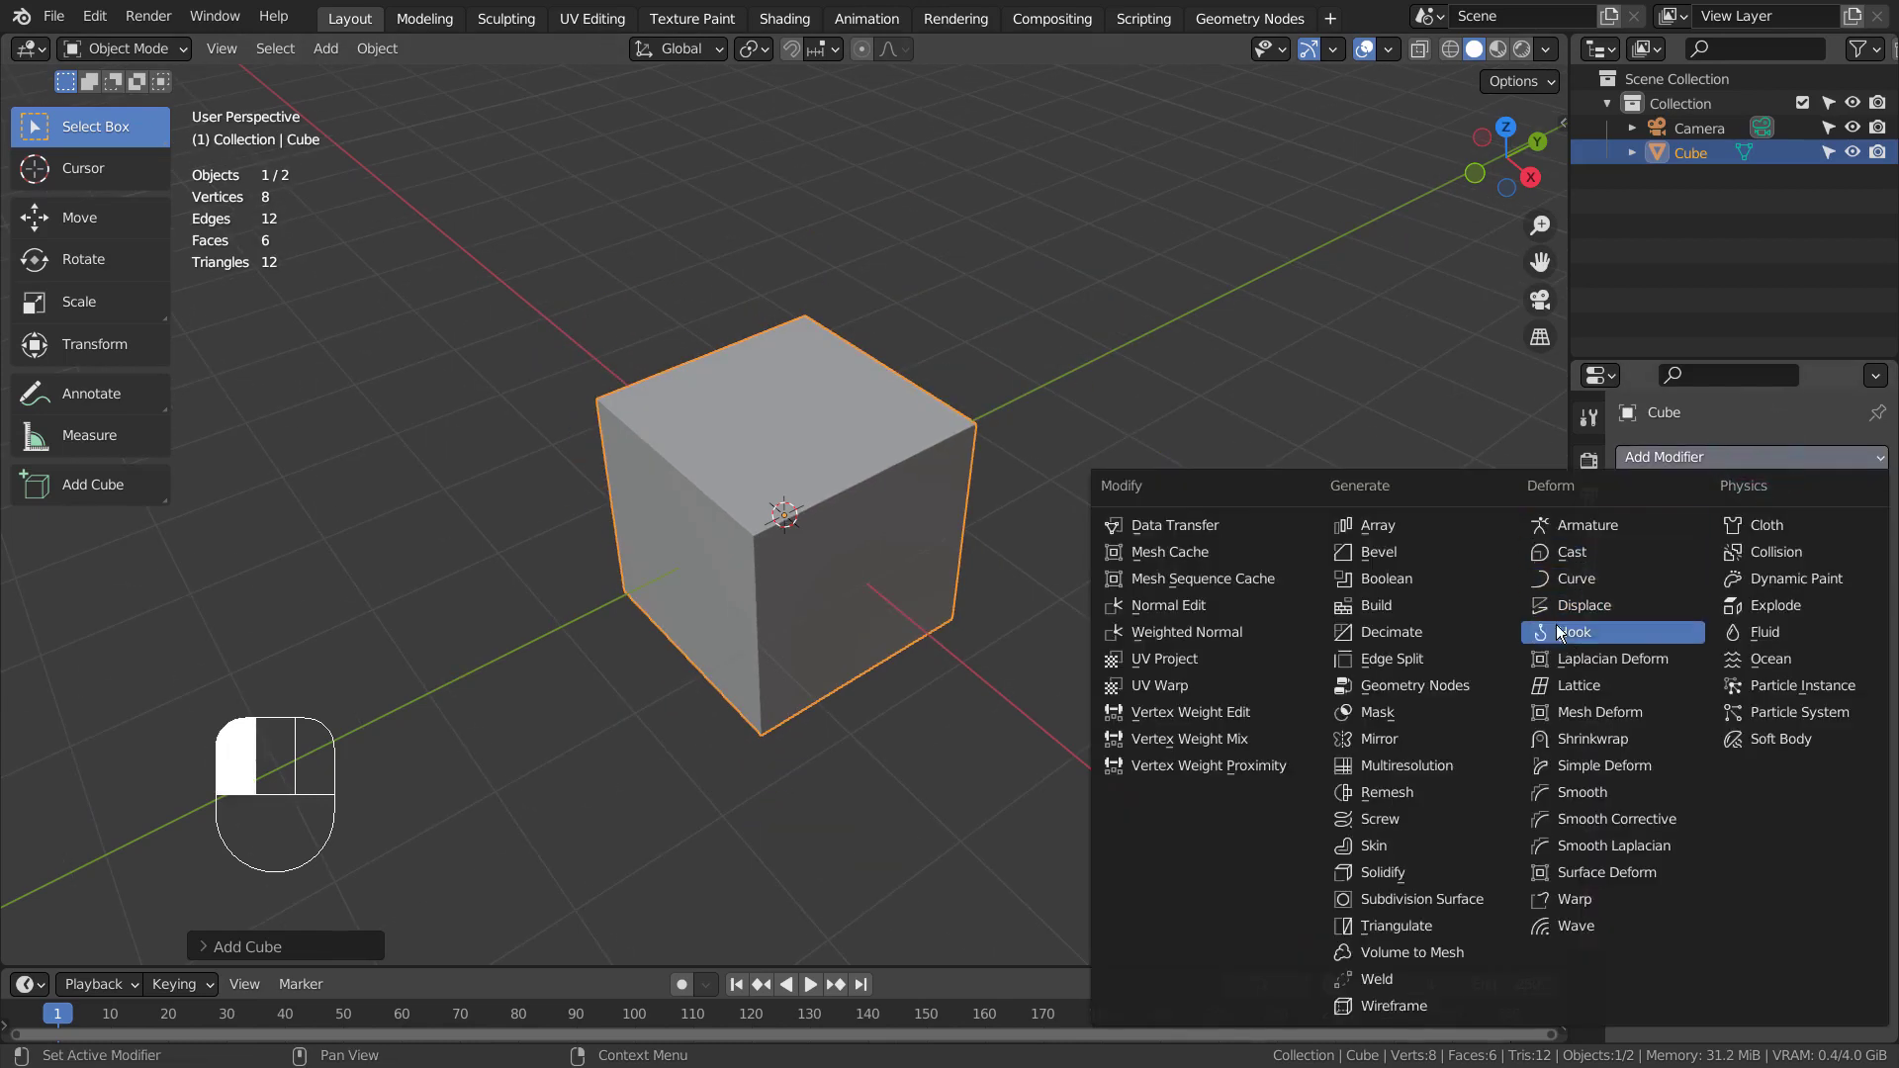
left_click(1449, 659)
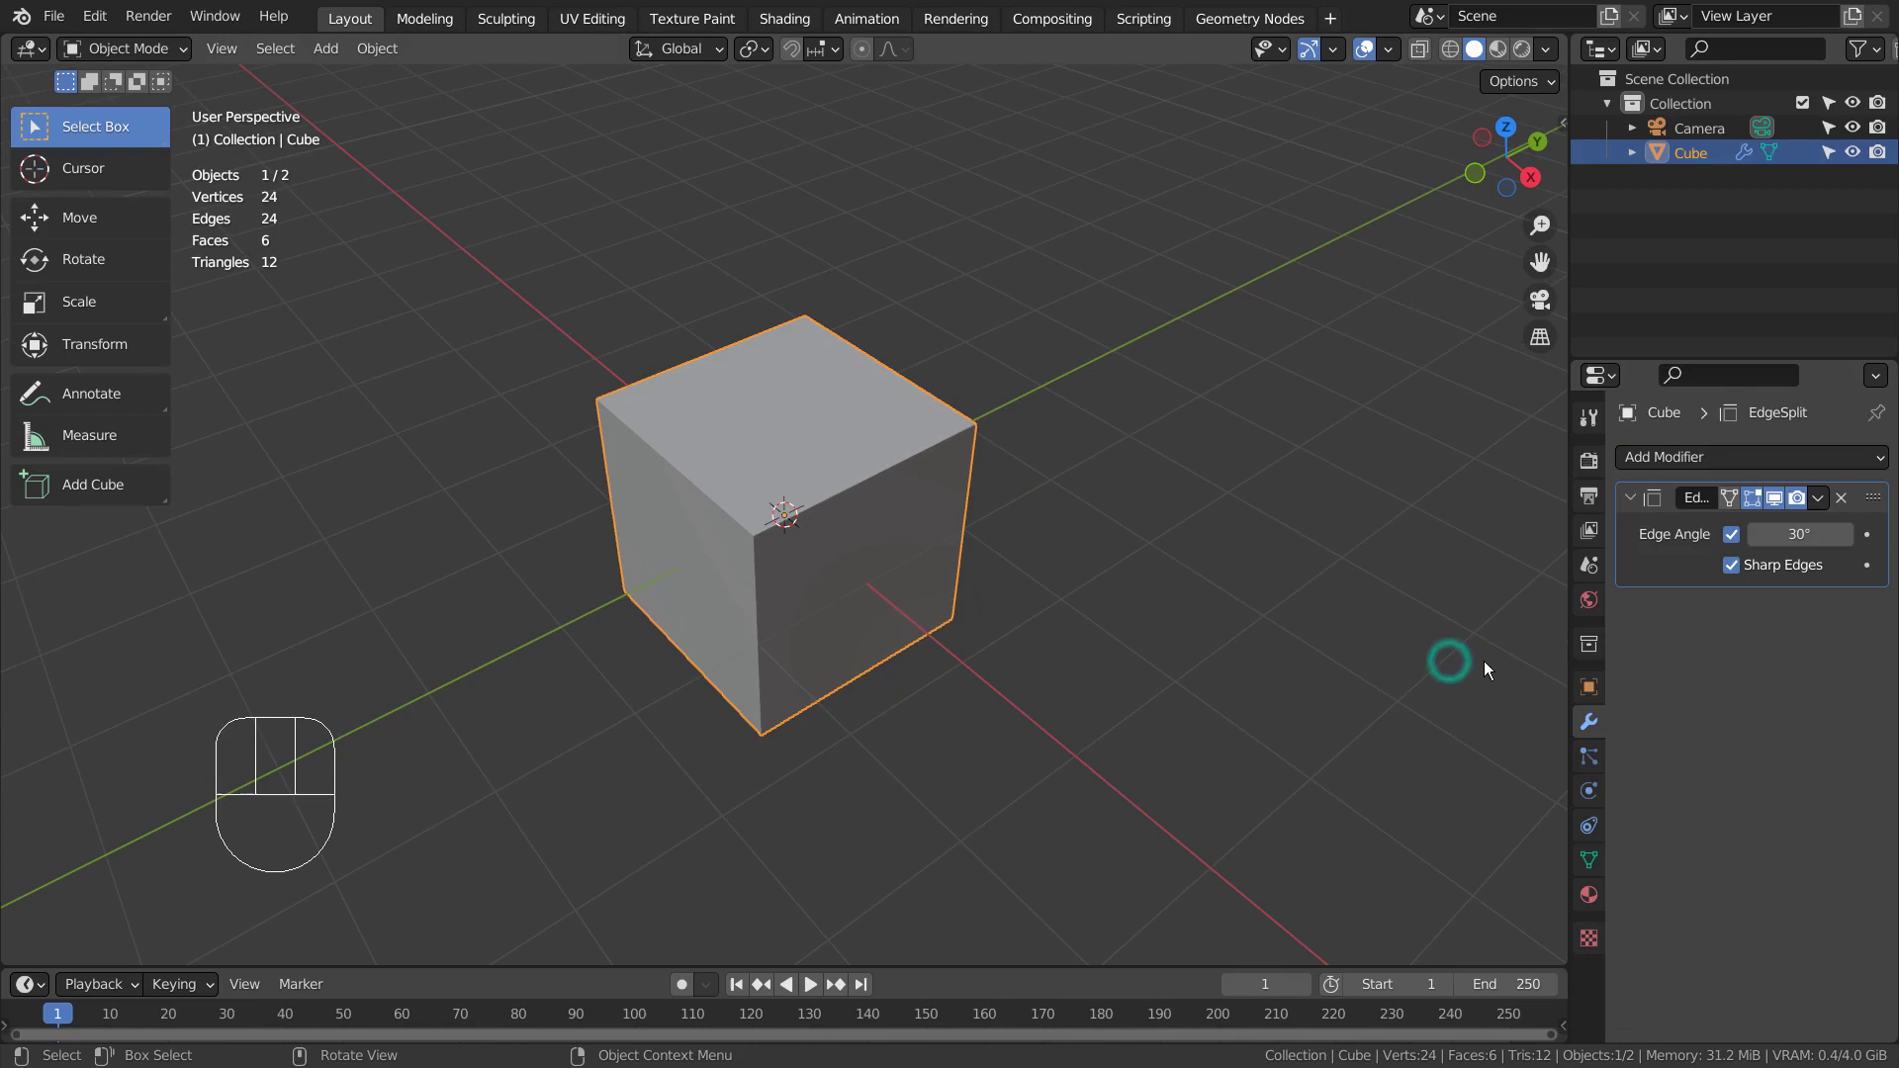
key("ctrl+a")
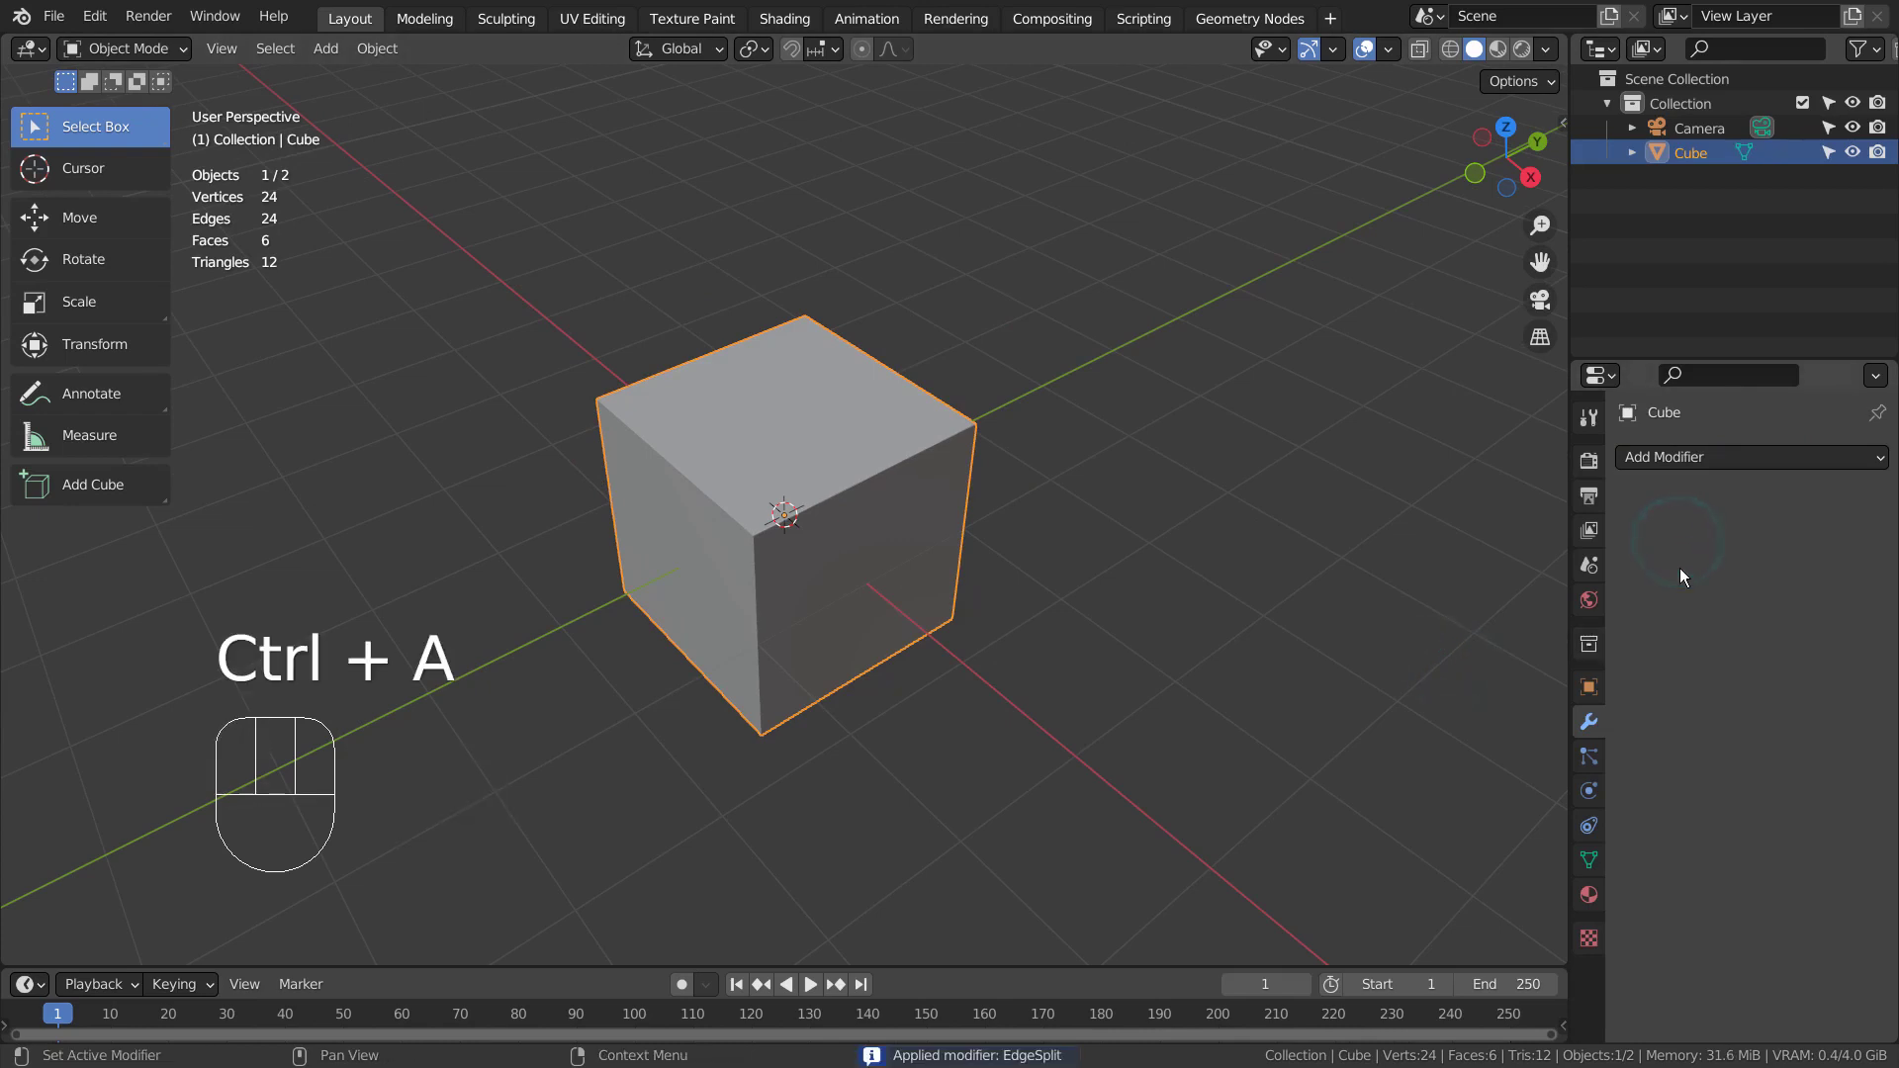
Step: In face mode, move the cube's top face off to the right
key("Tab")
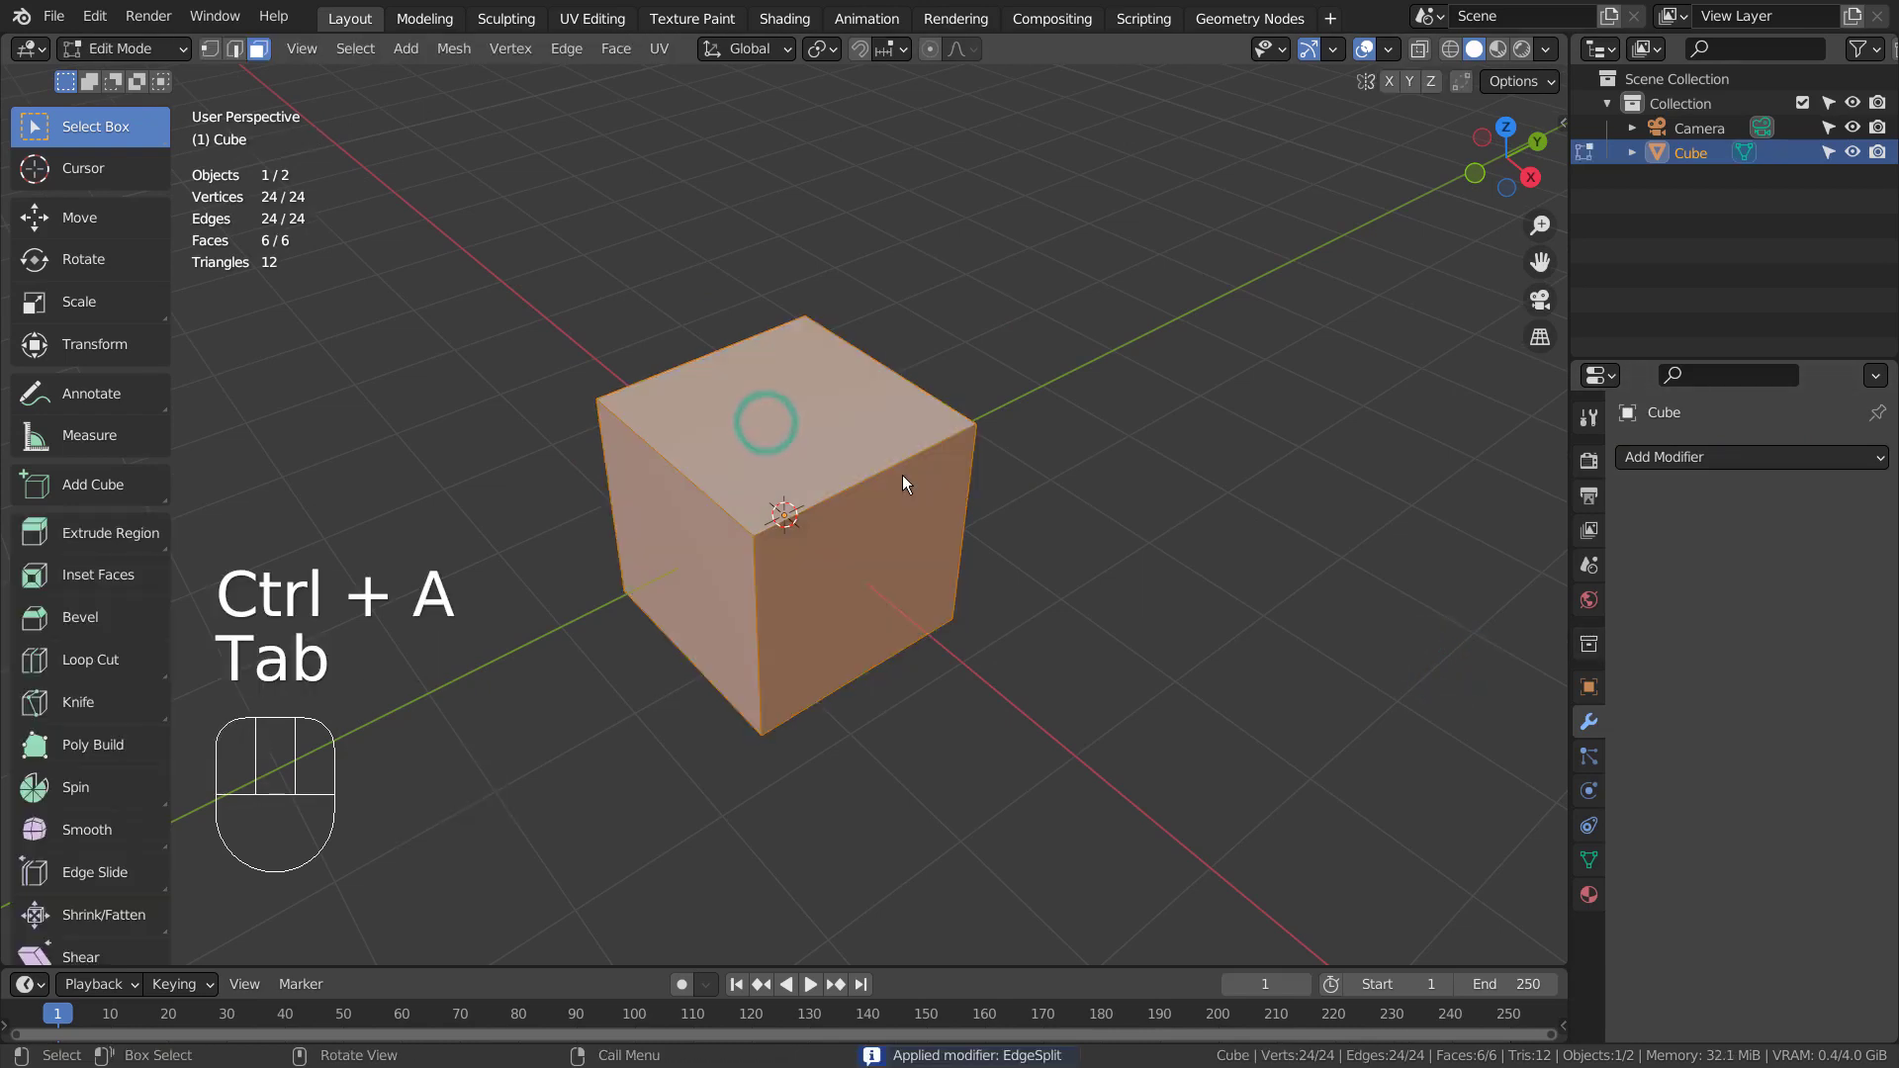
key("3")
left_click(795, 437)
key("g")
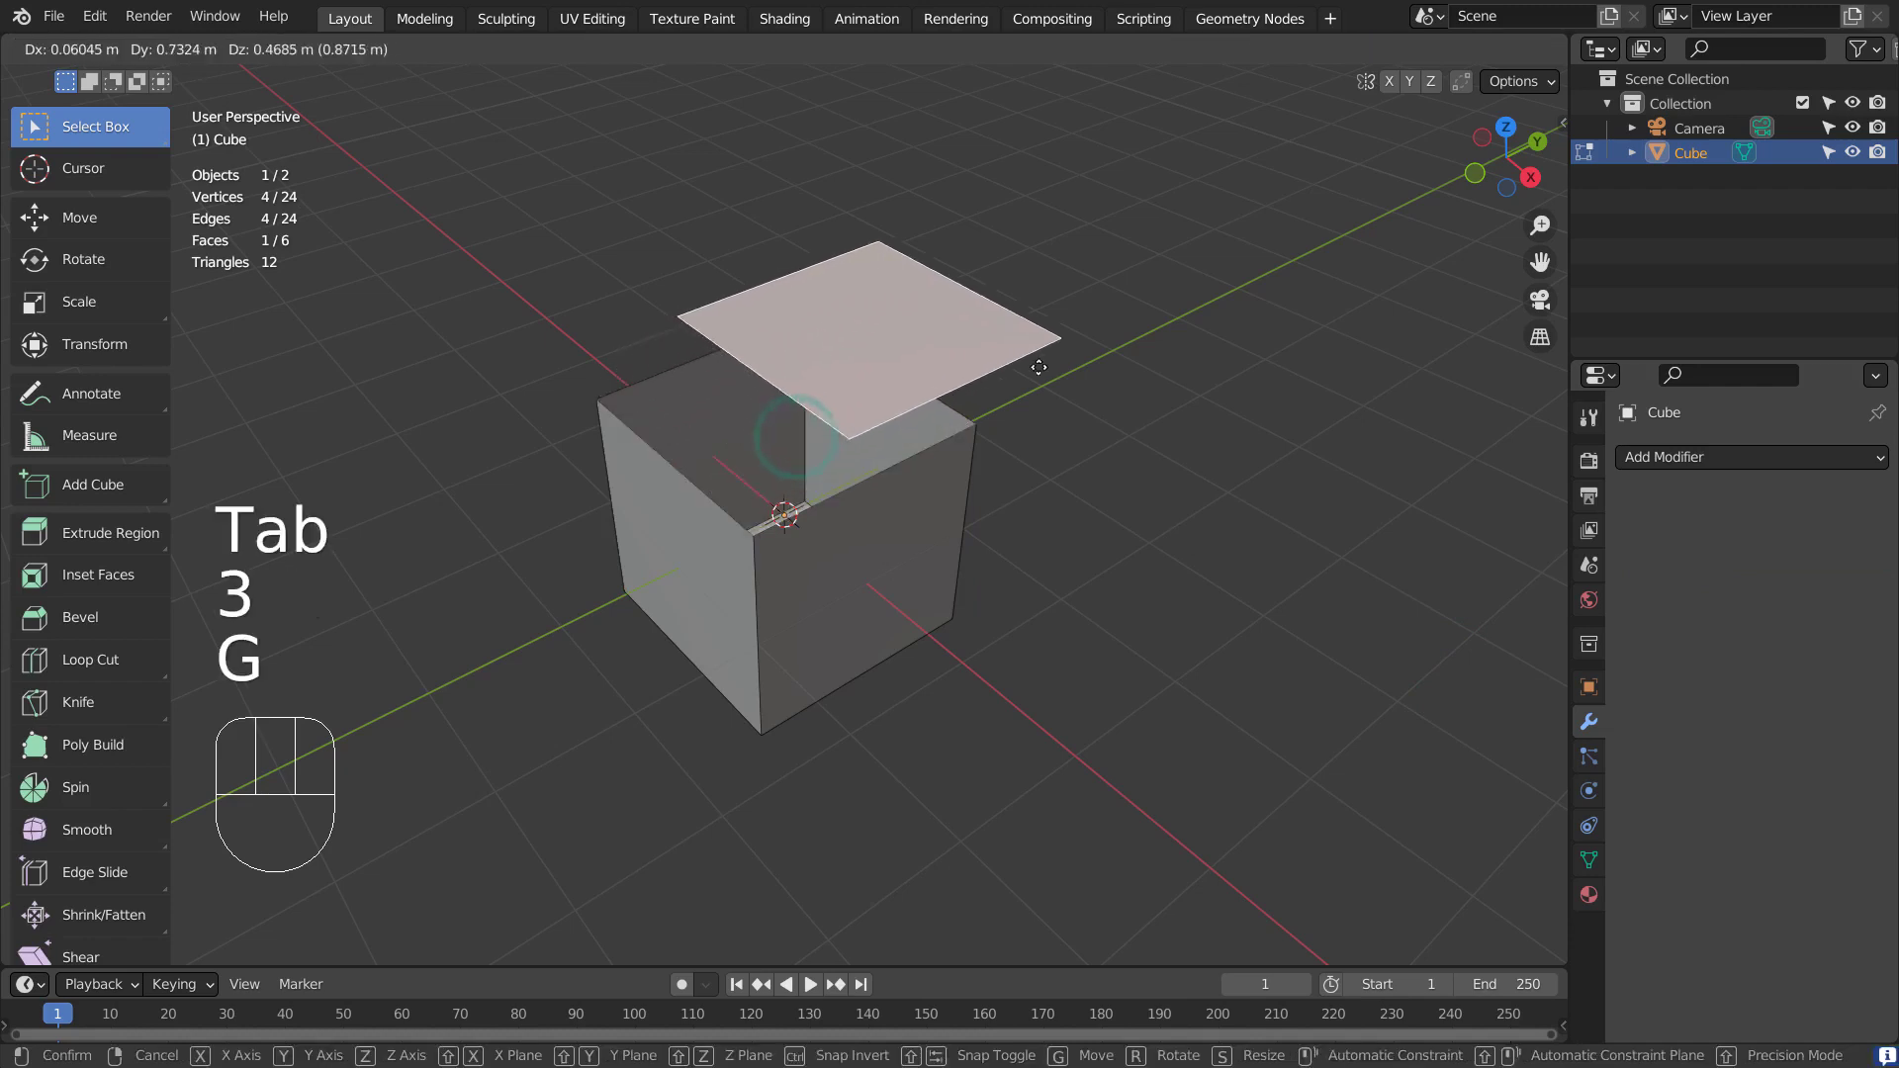
left_click(1335, 440)
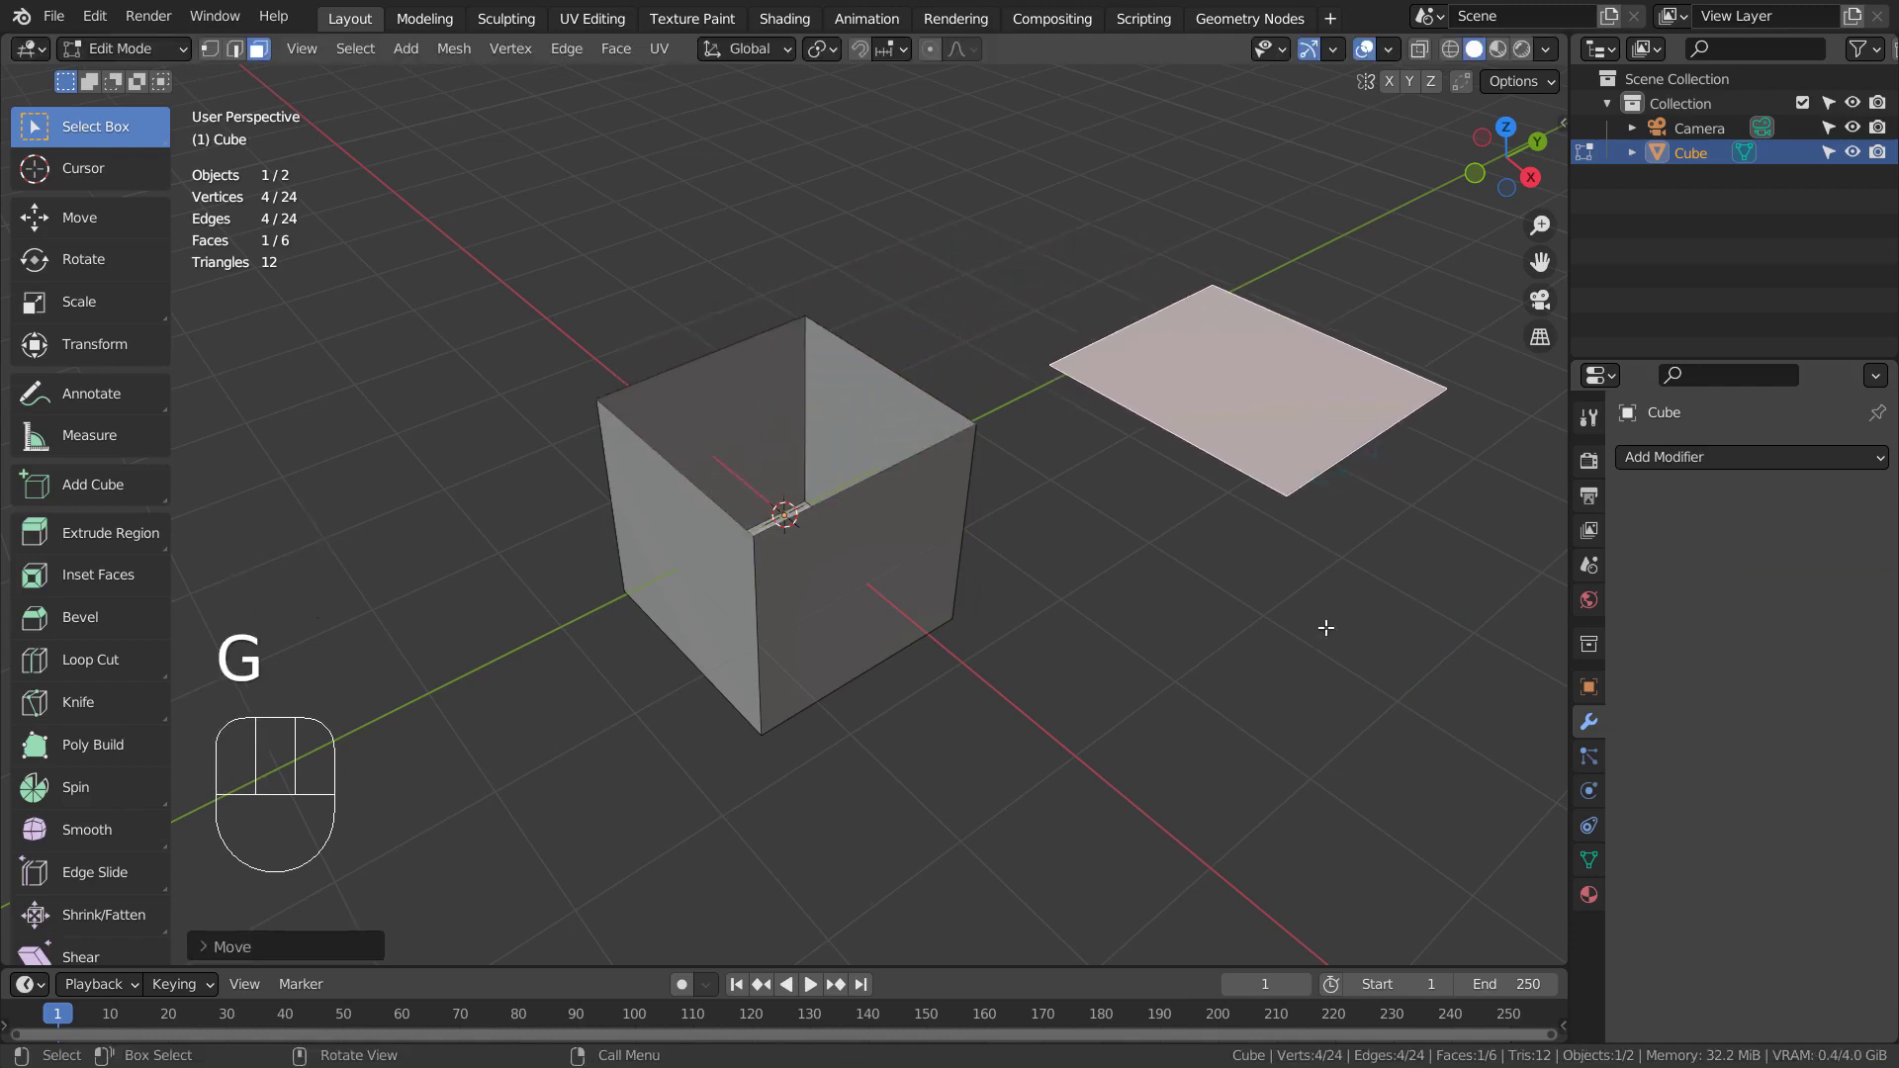
Step: Delete the cube and add an icosphere in its place
key("Tab")
key("x")
left_click(1326, 624)
key("shift+a")
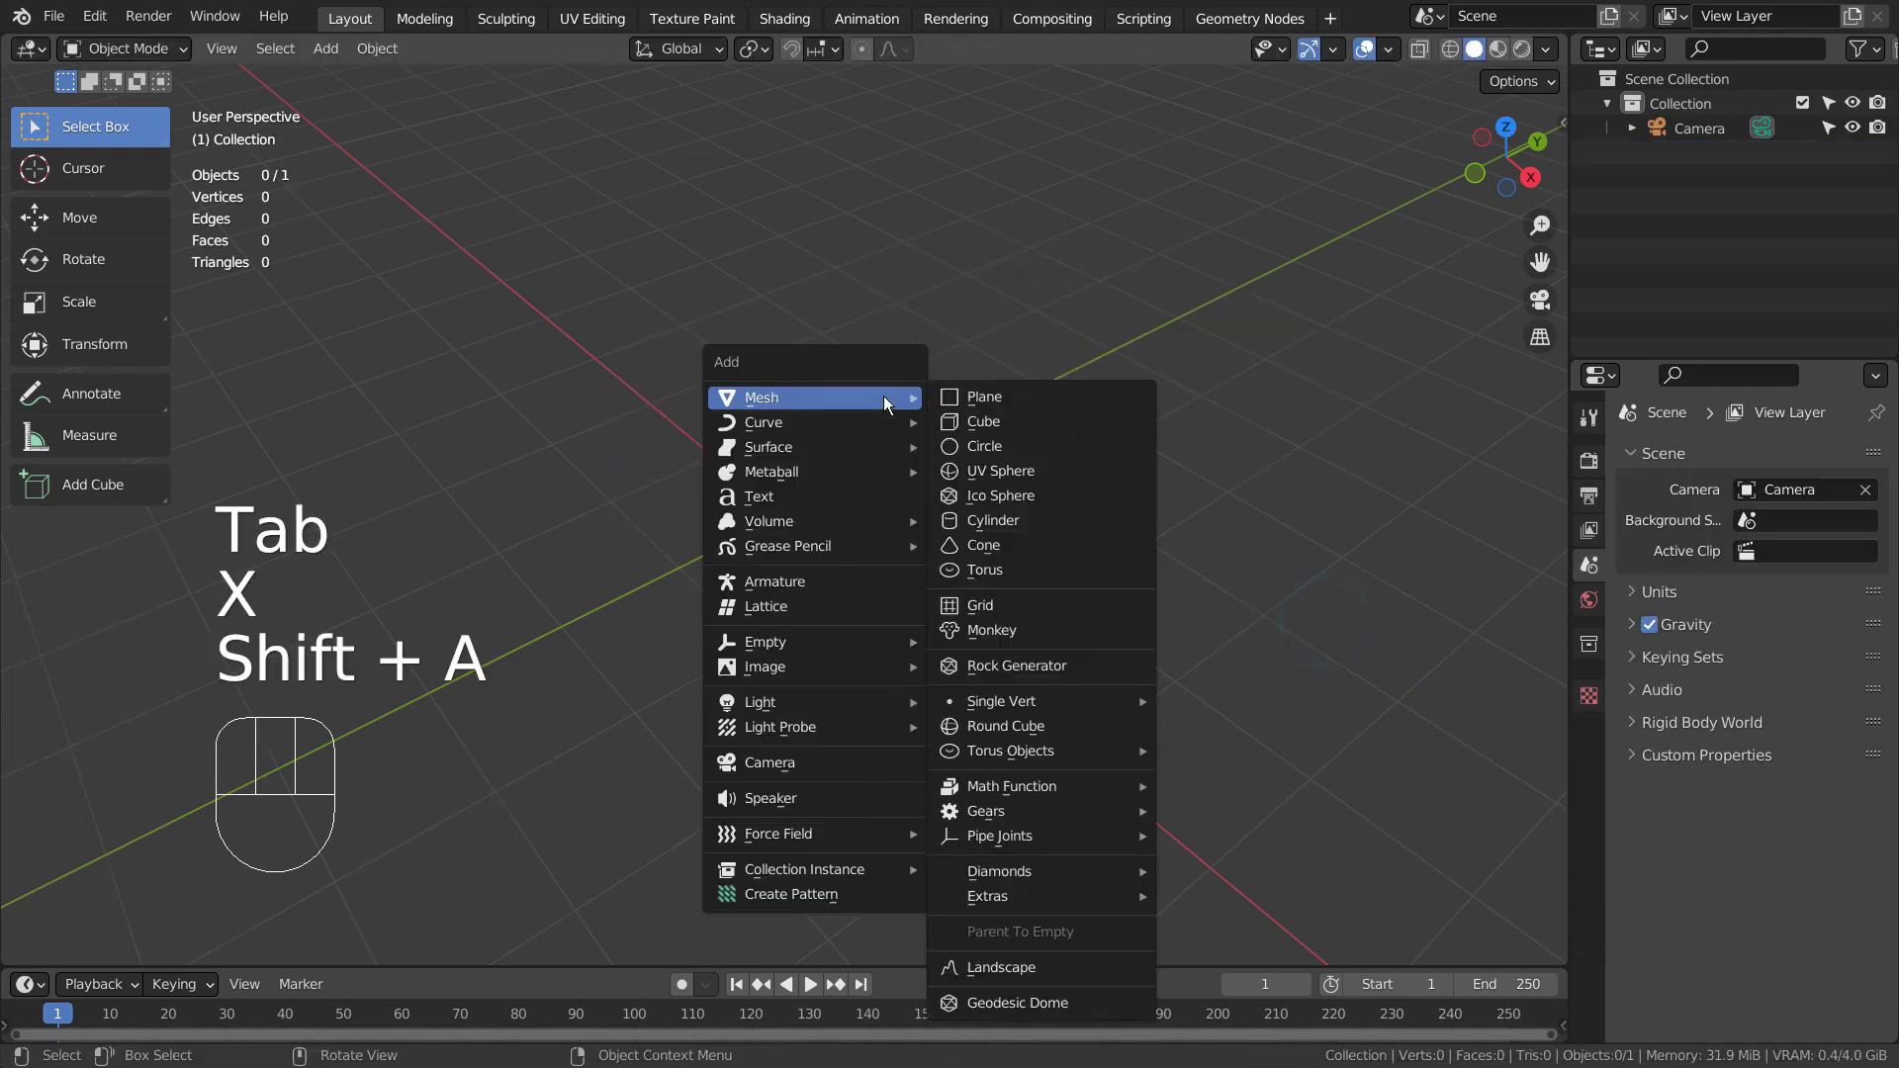
left_click(1004, 493)
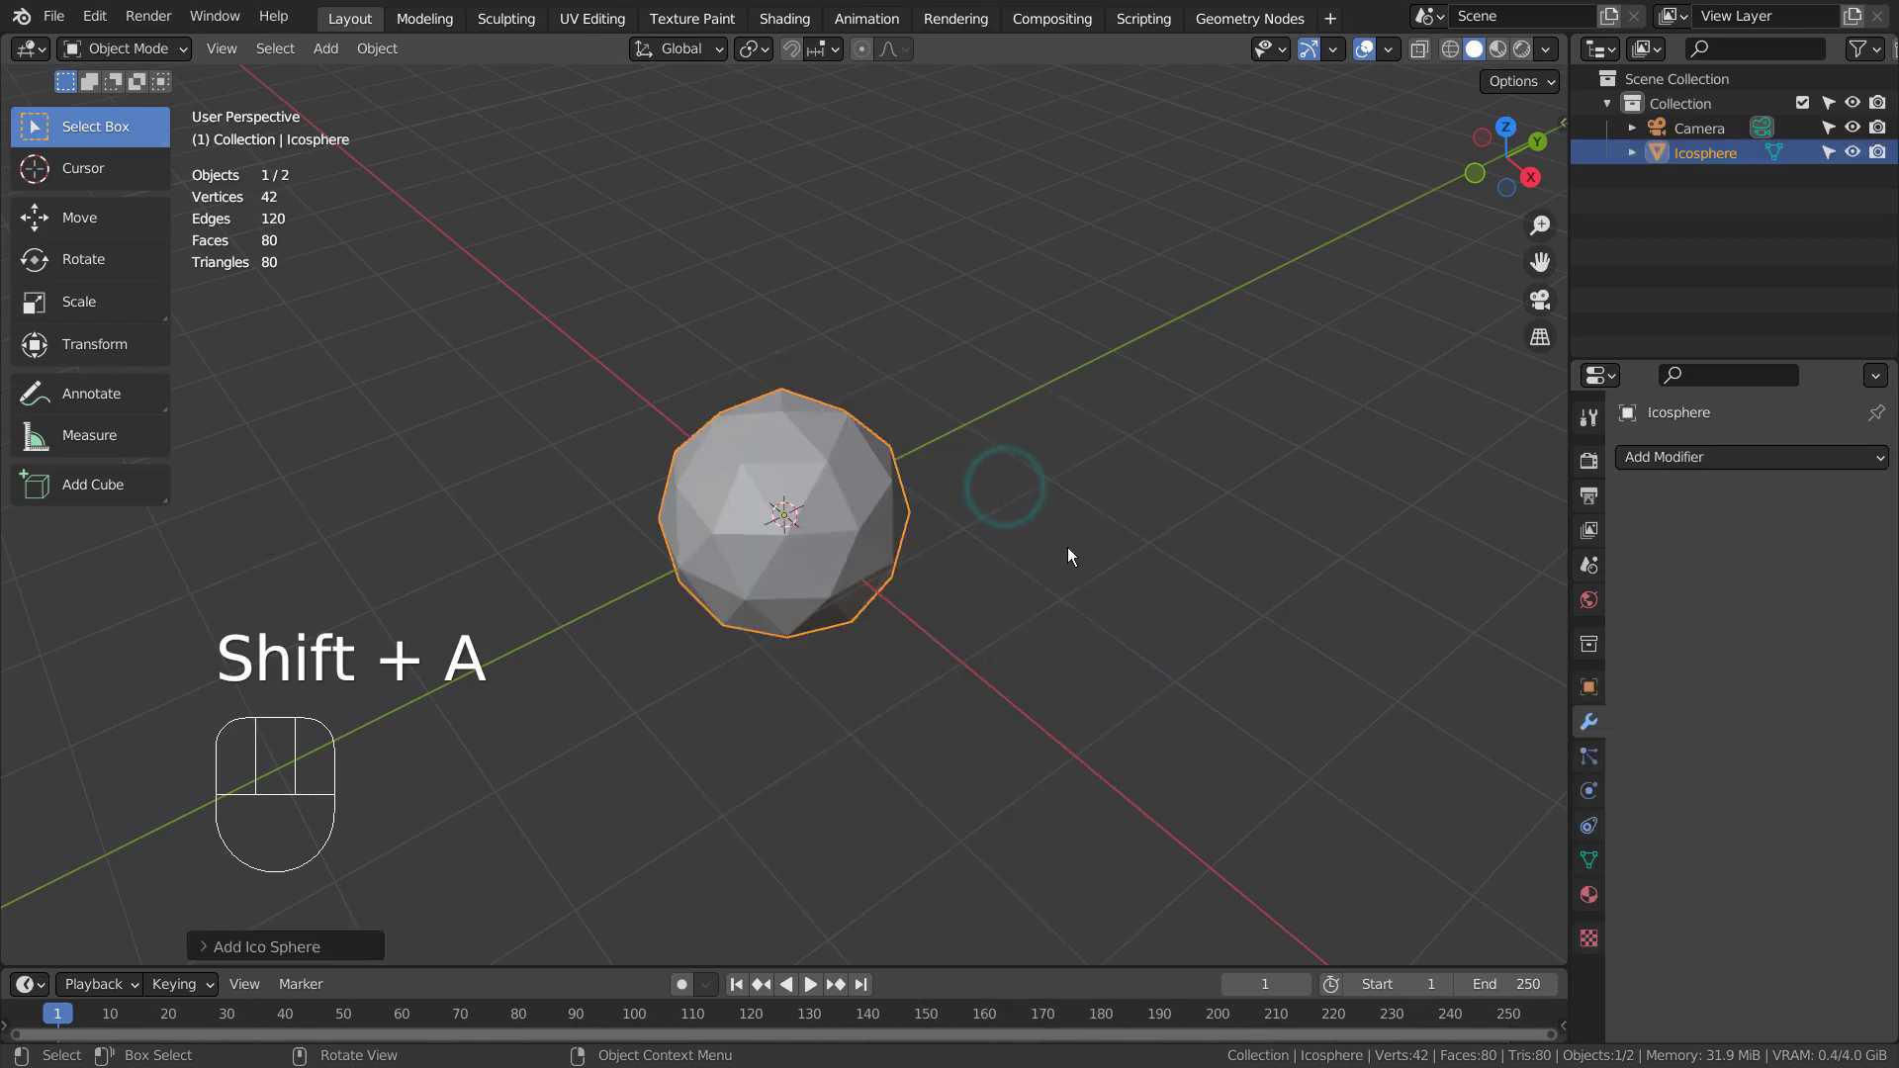
Step: Apply an Edge Split modifier to the icosphere and drag a top face up and right
left_click(1665, 458)
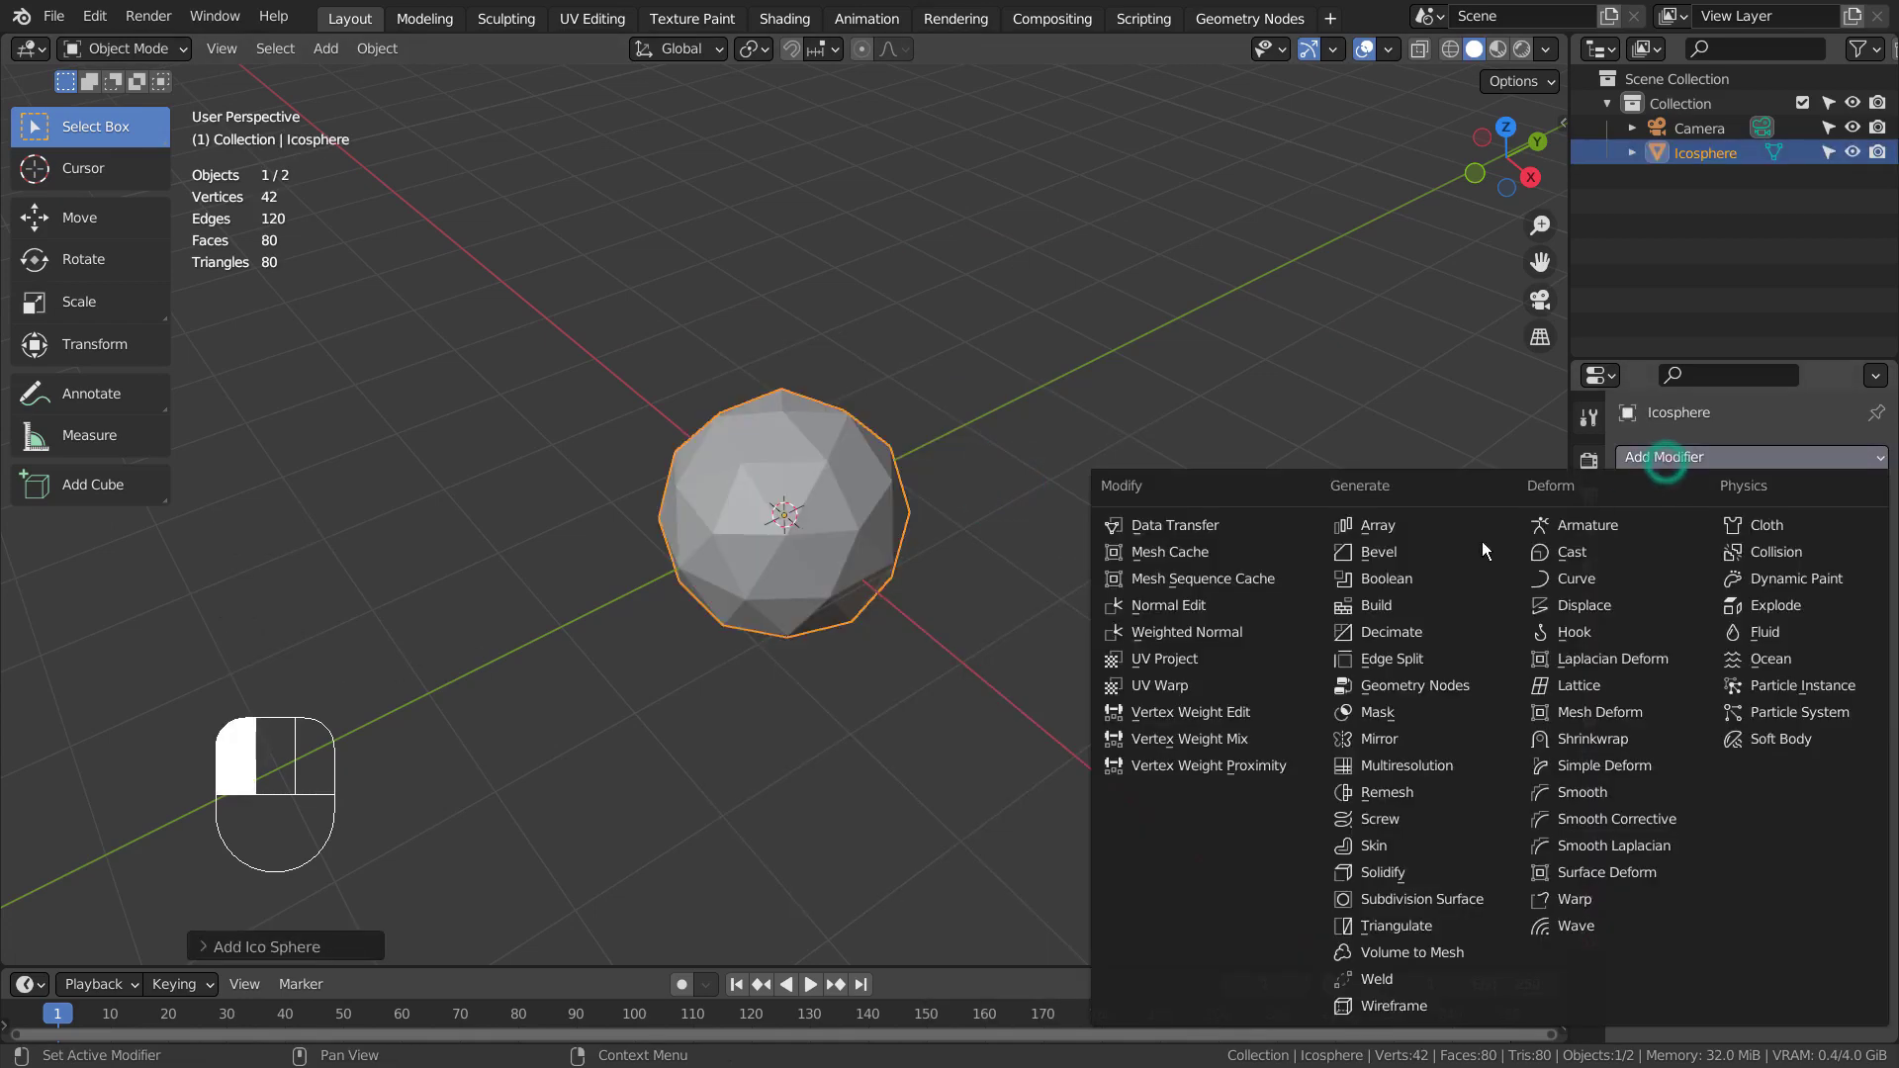
left_click(1397, 655)
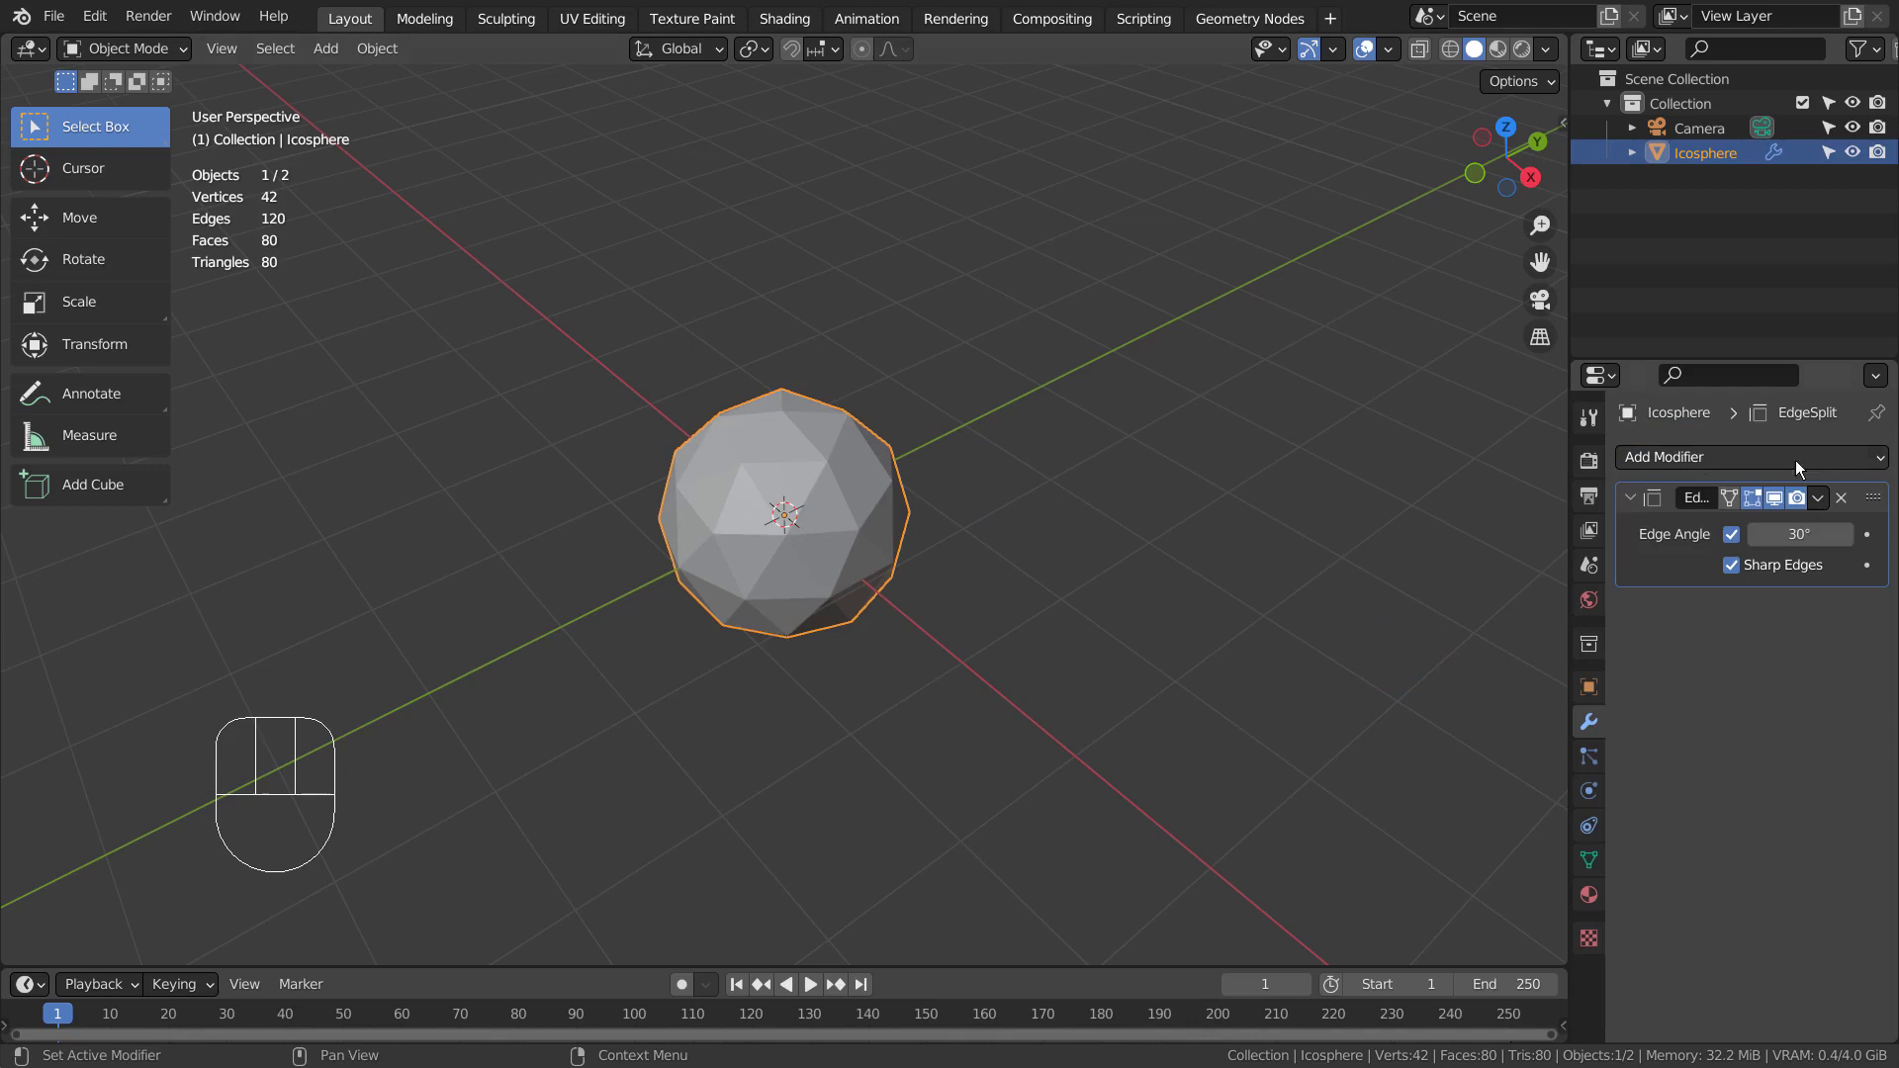
key("ctrl+a")
key("Tab")
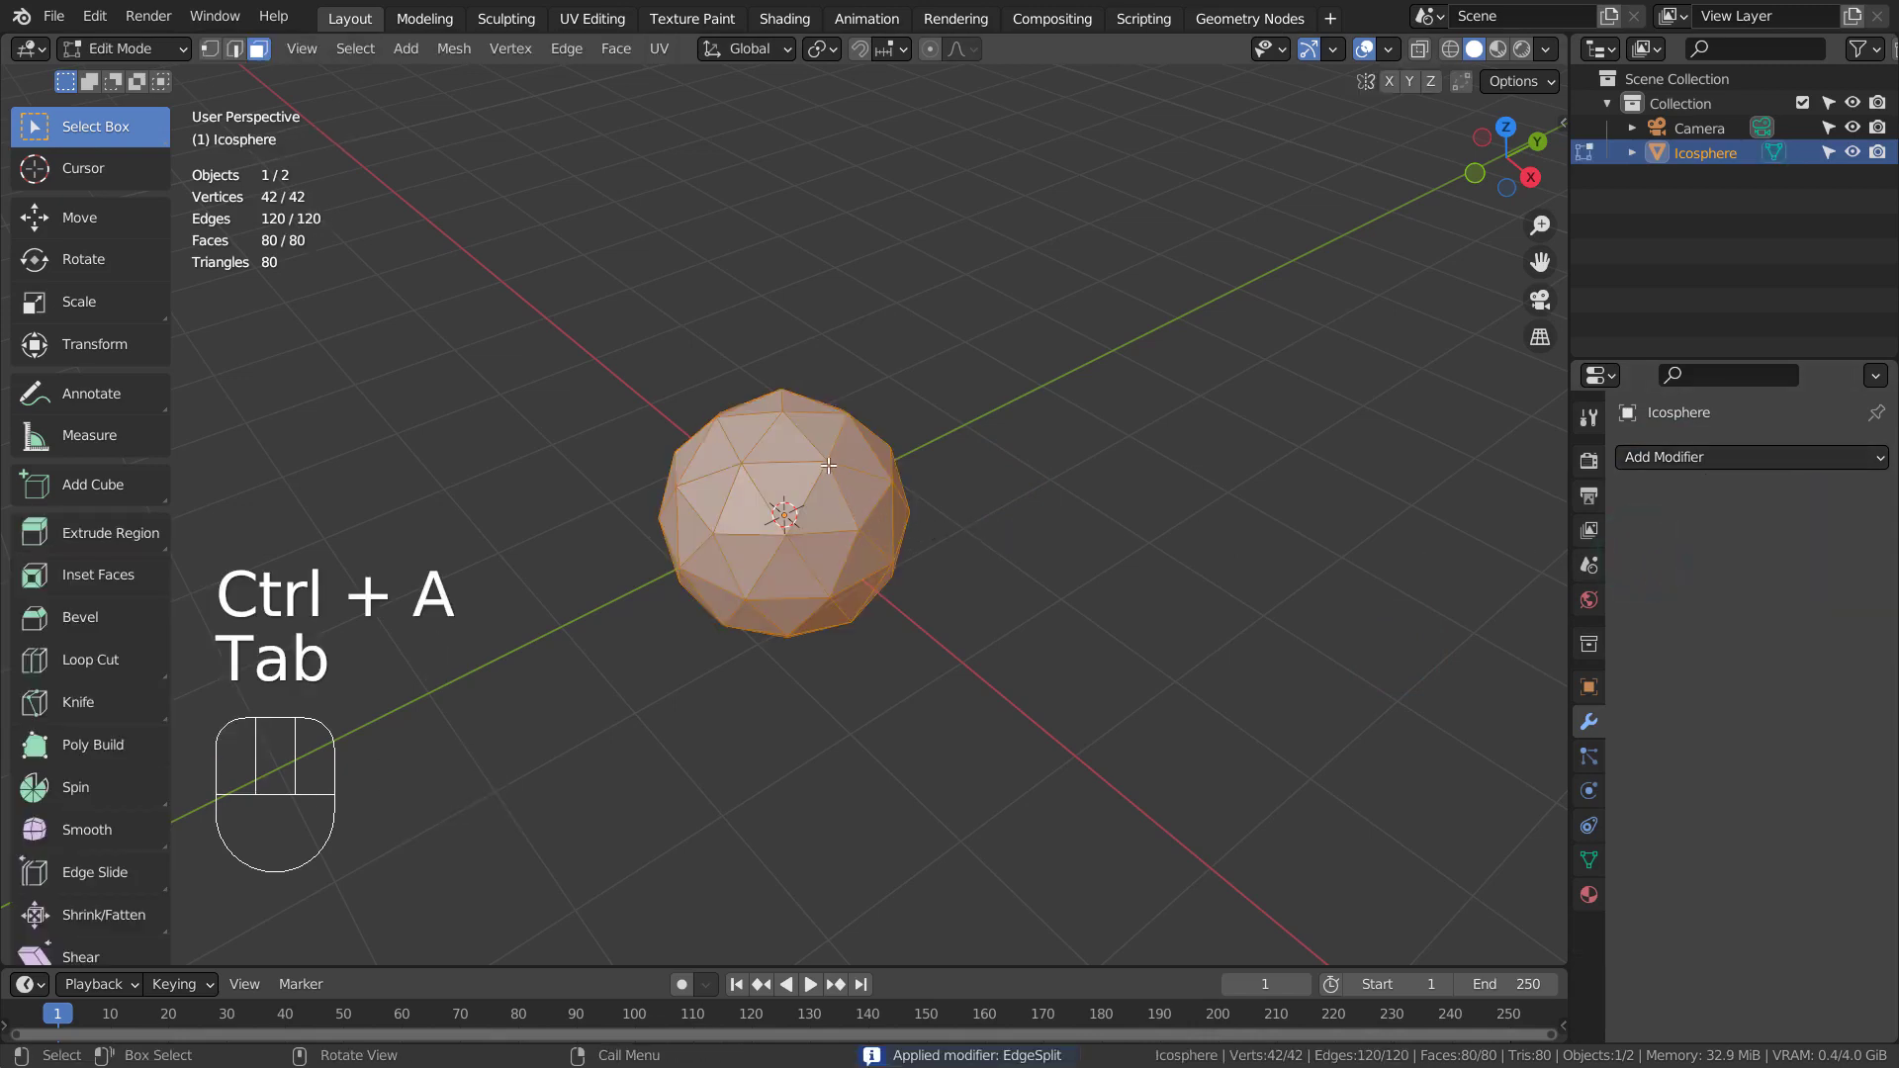
left_click(801, 400)
key("g")
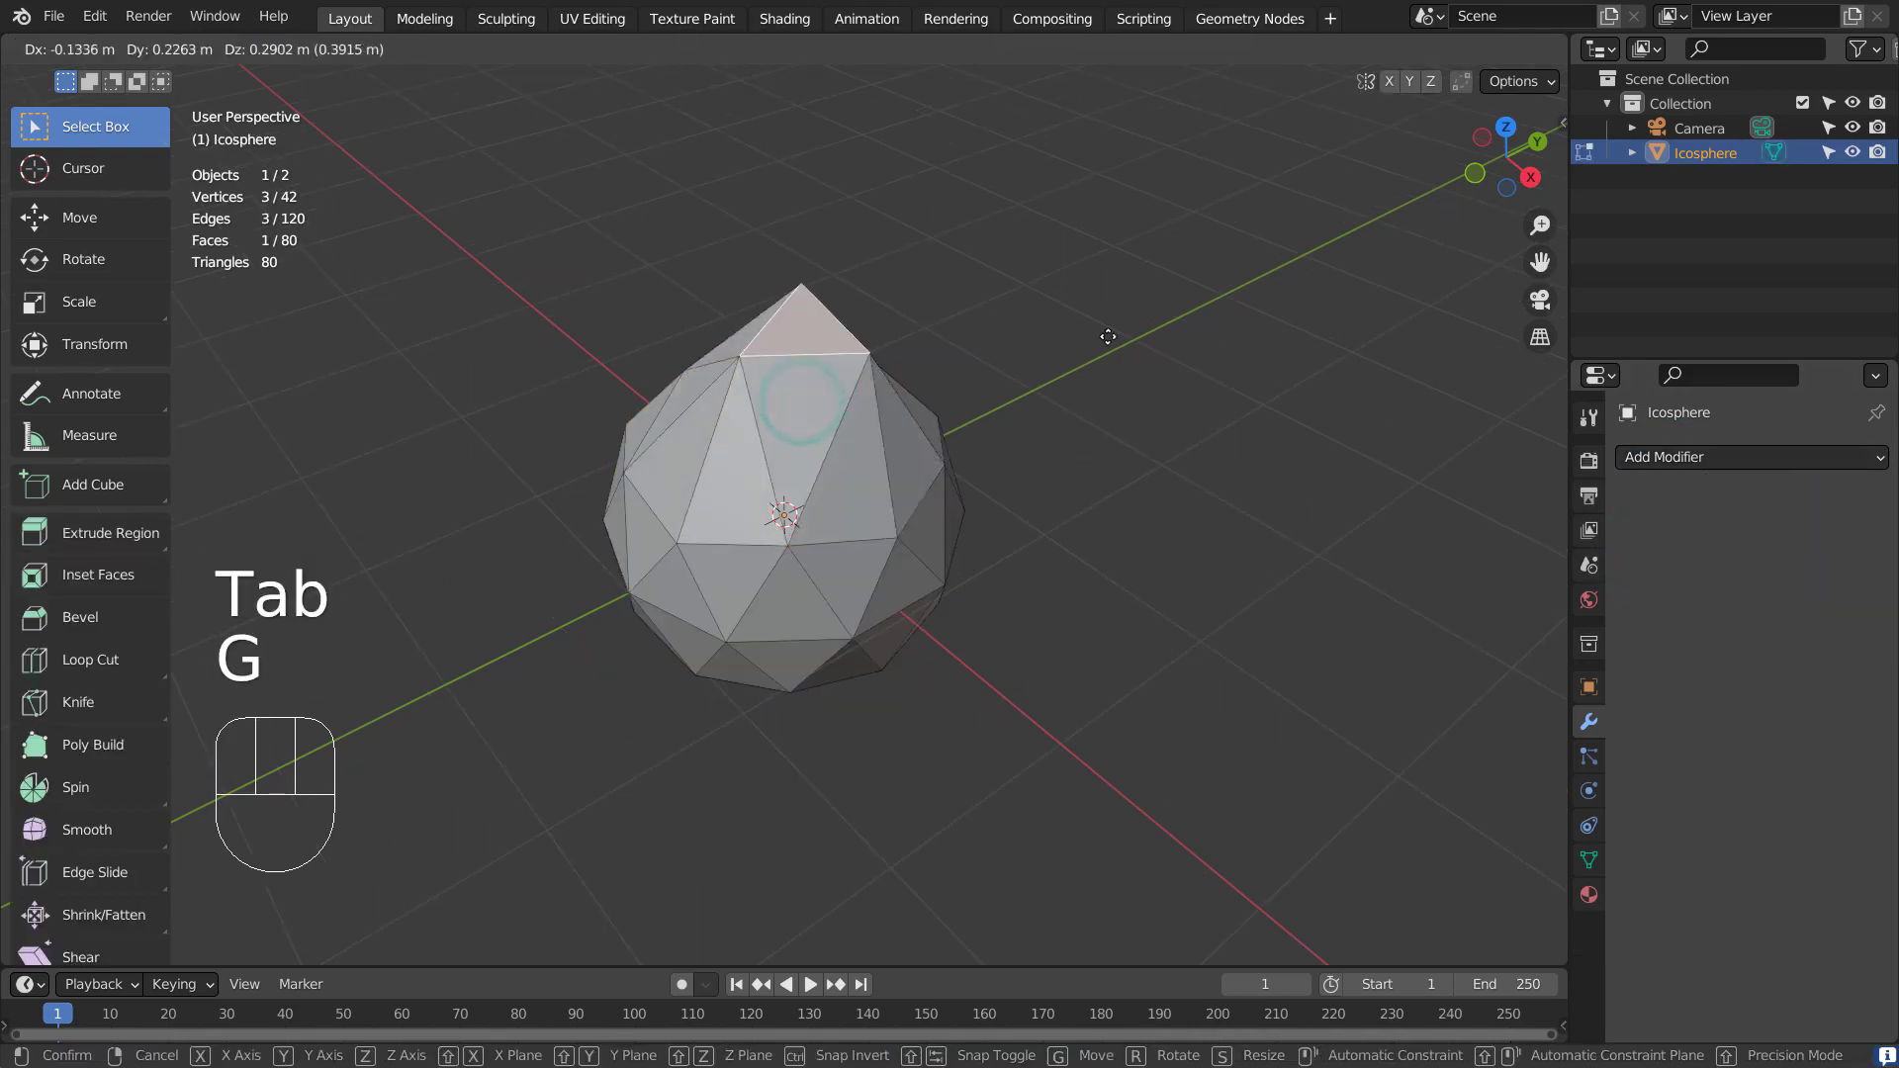
left_click(1428, 313)
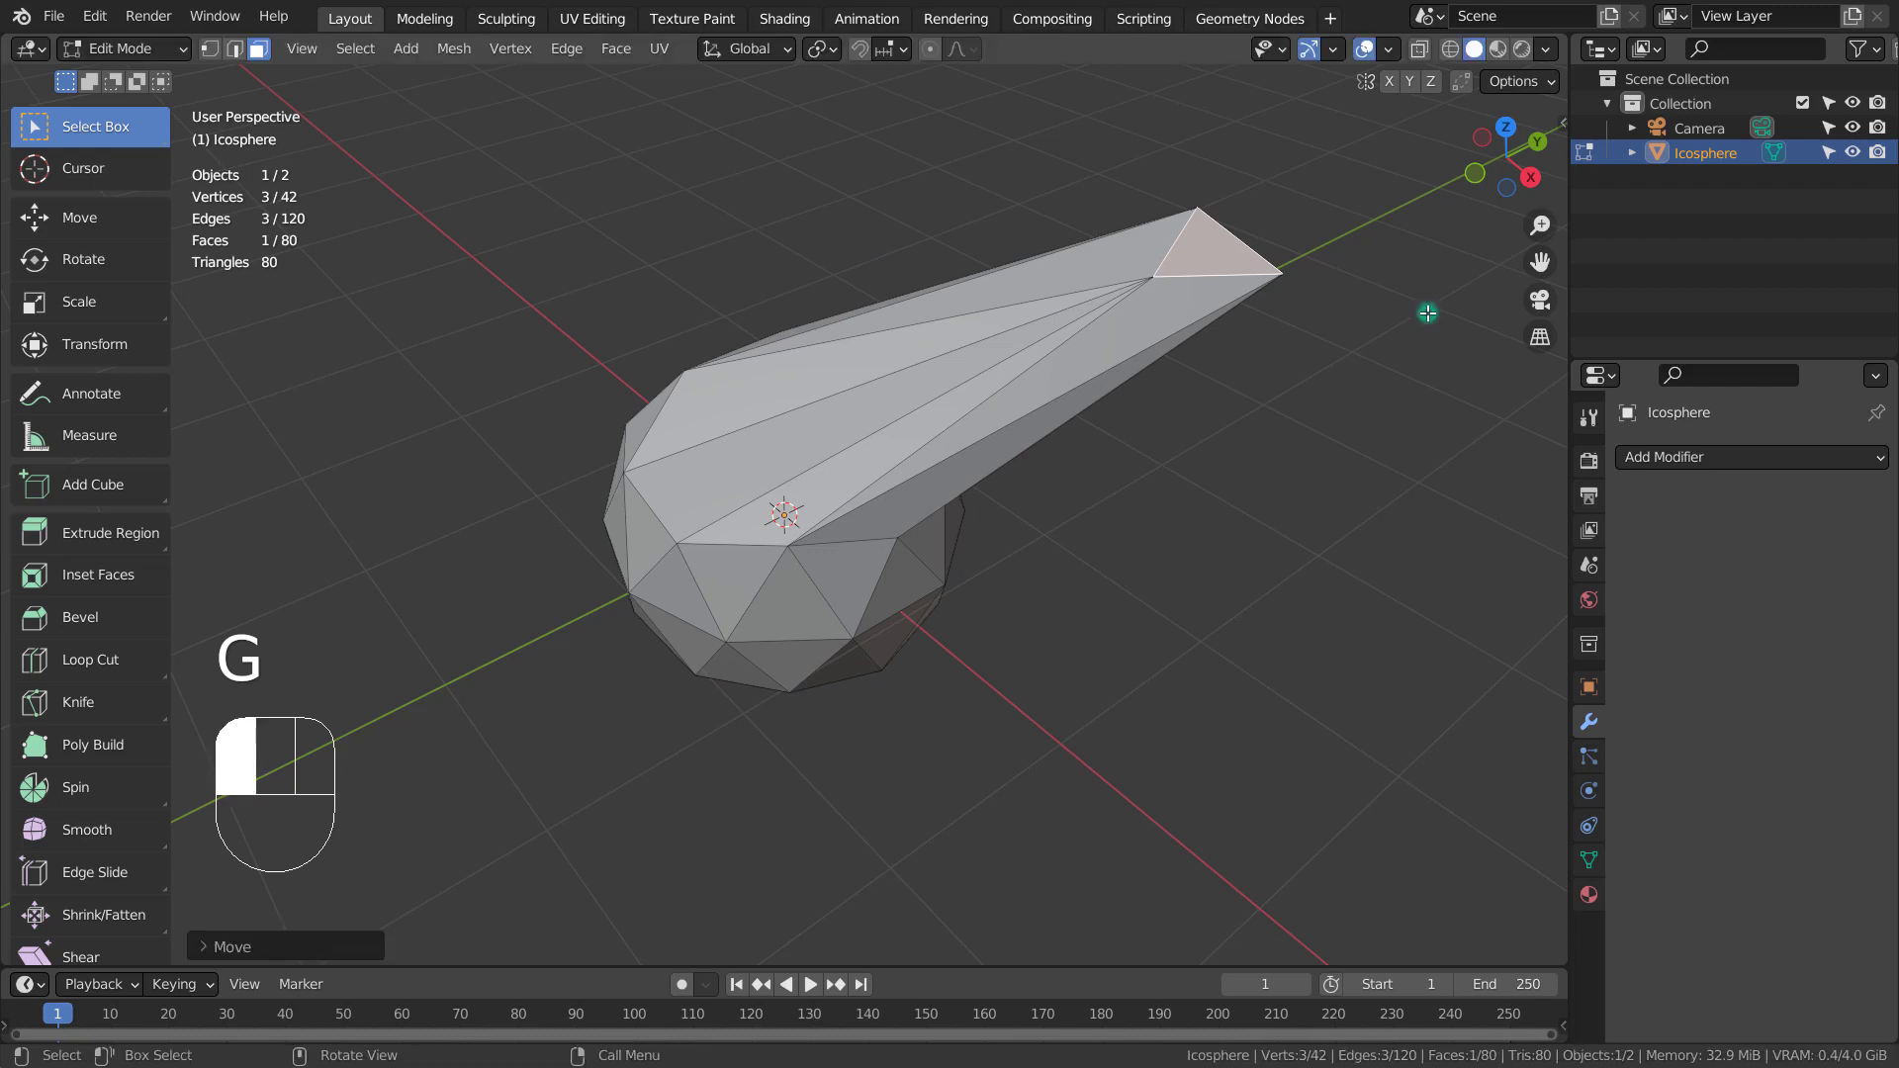
Step: Undo the stretched move and apply an Edge Split with a 1° edge angle
key("ctrl+z")
key("Tab")
left_click(1780, 447)
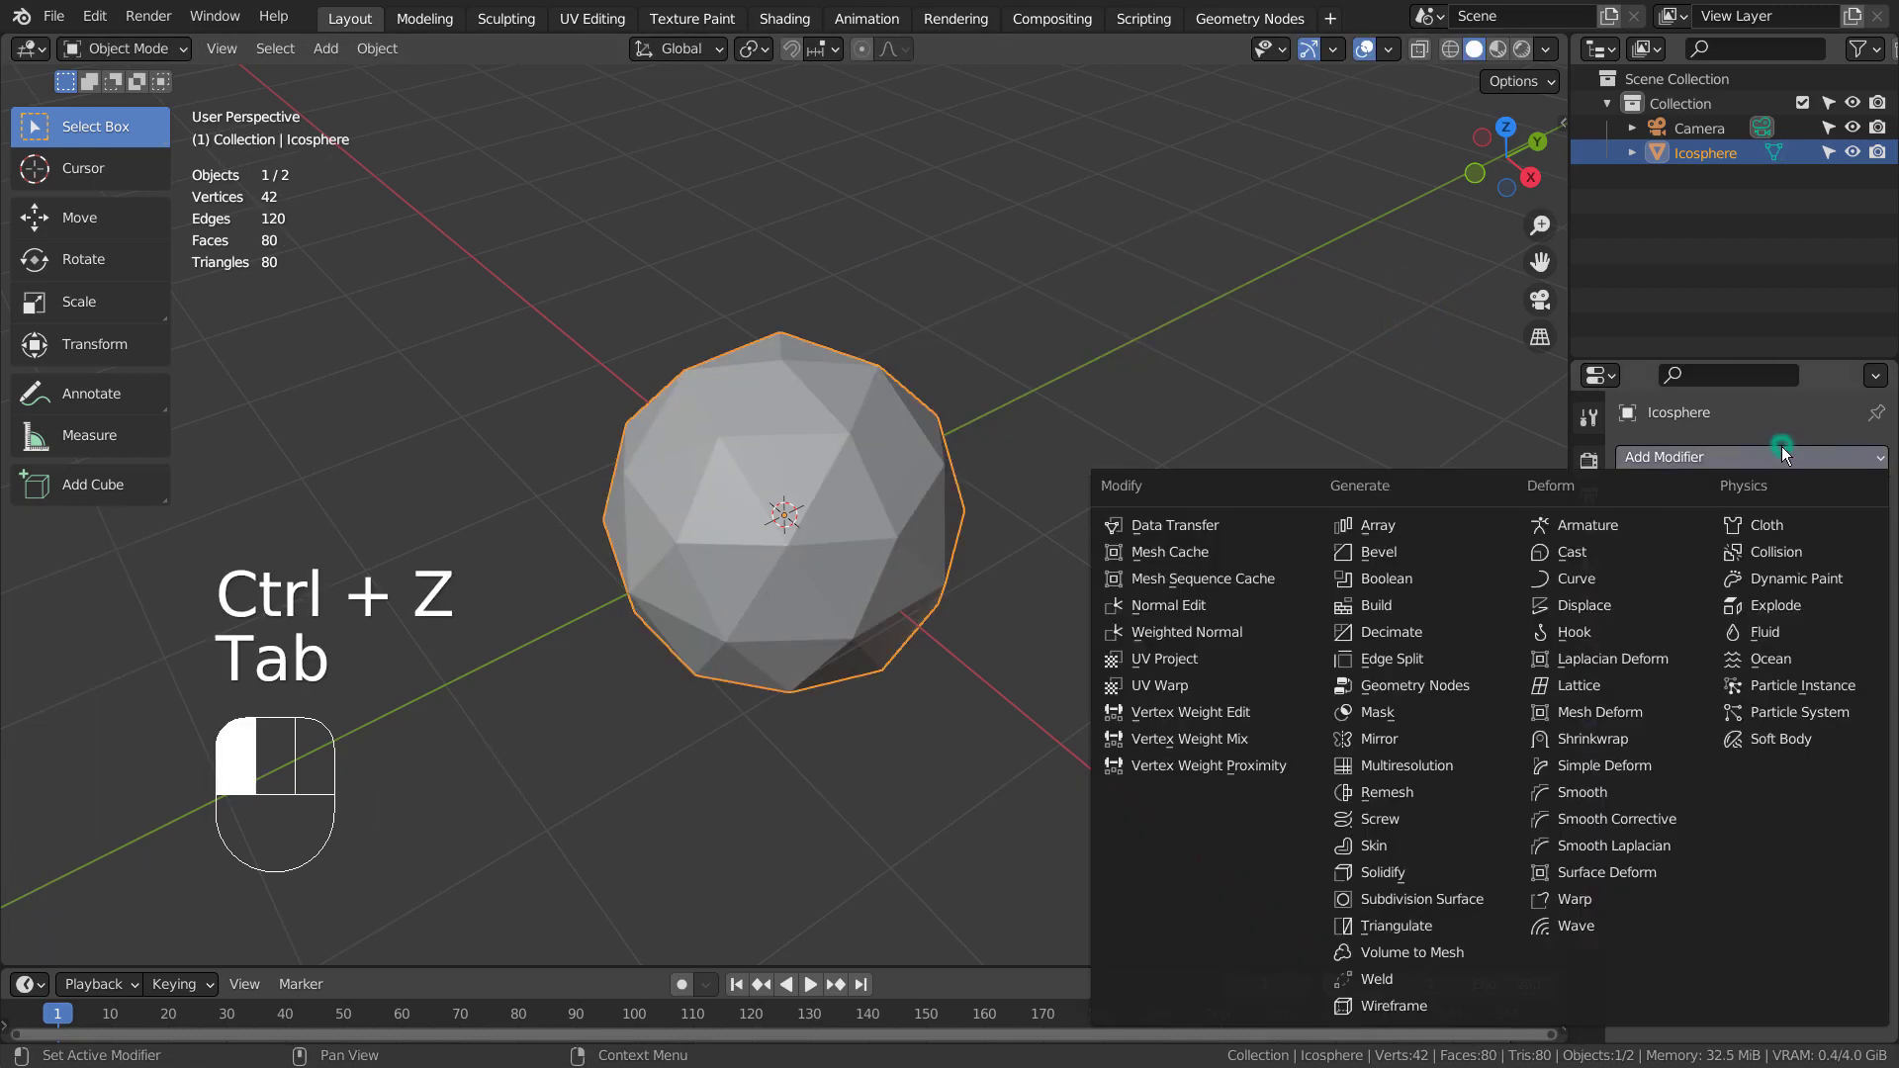
left_click(1435, 657)
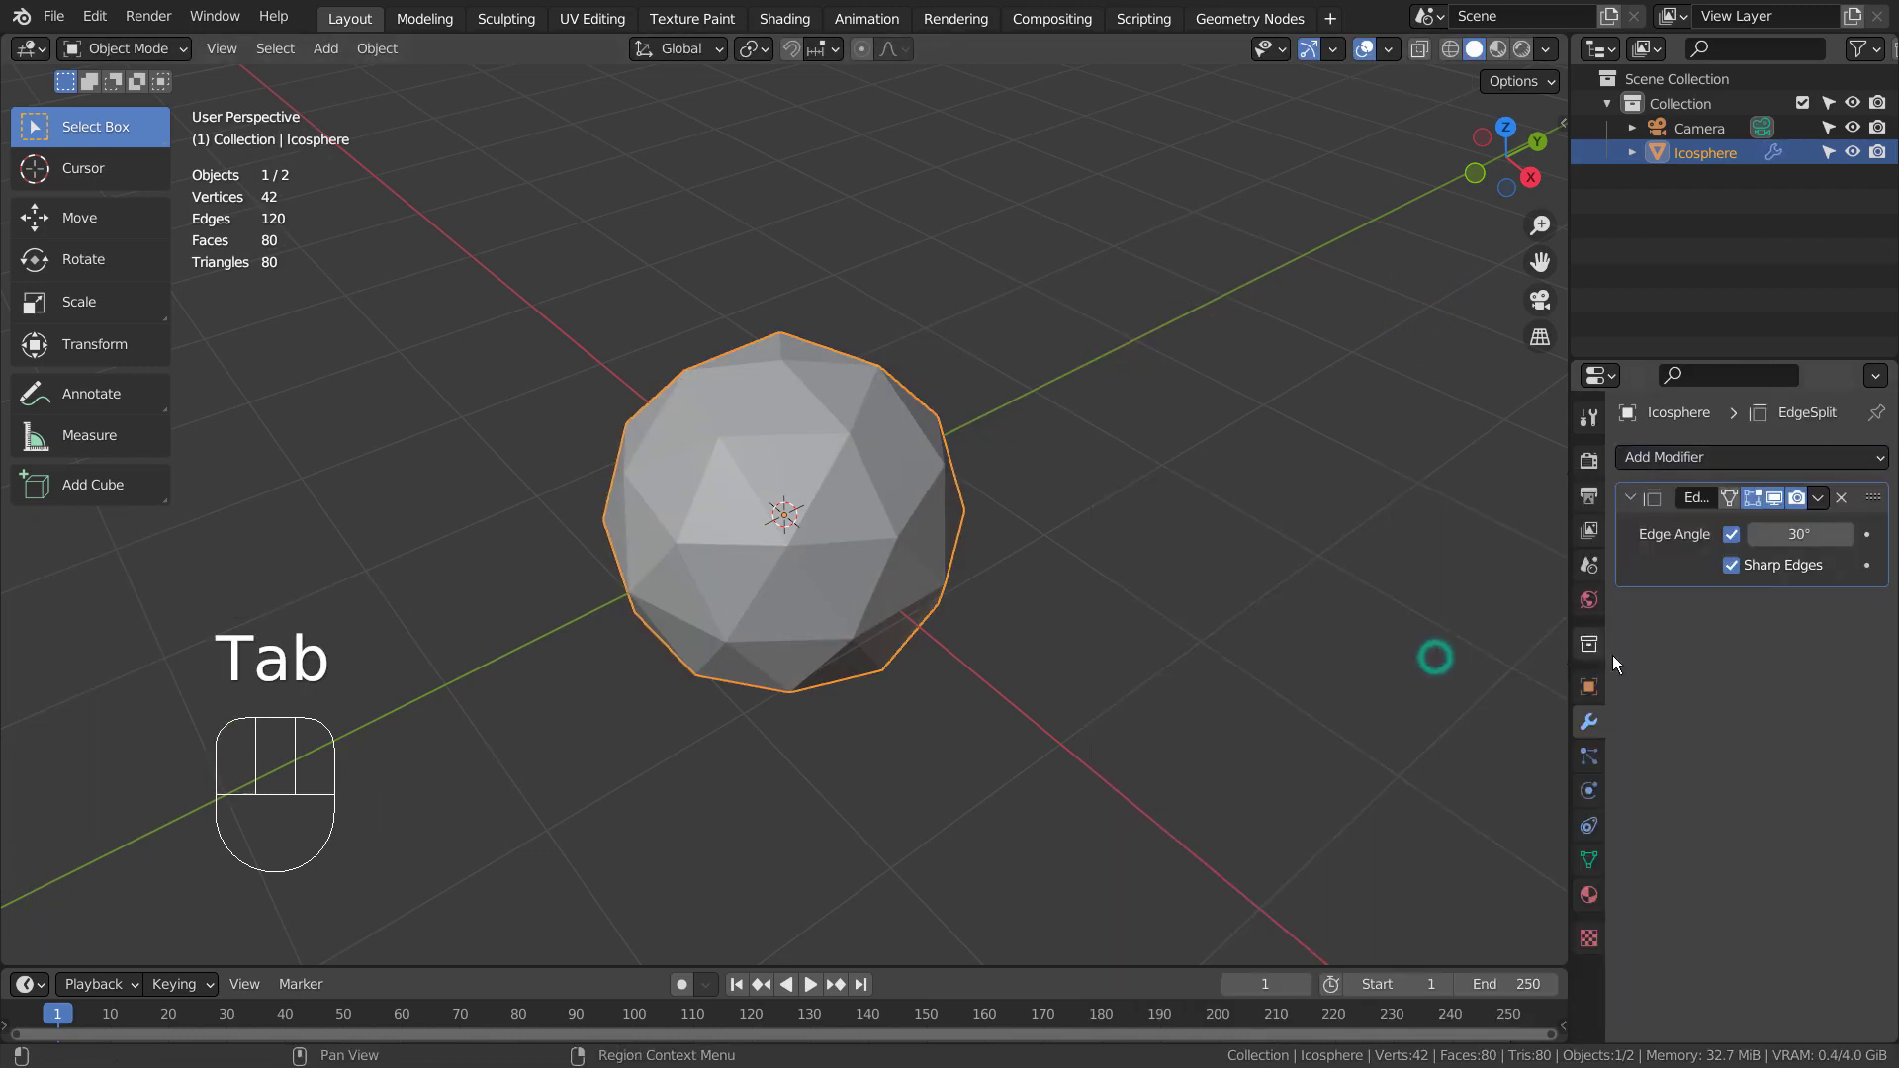
left_click(1797, 536)
type("1")
key("Return")
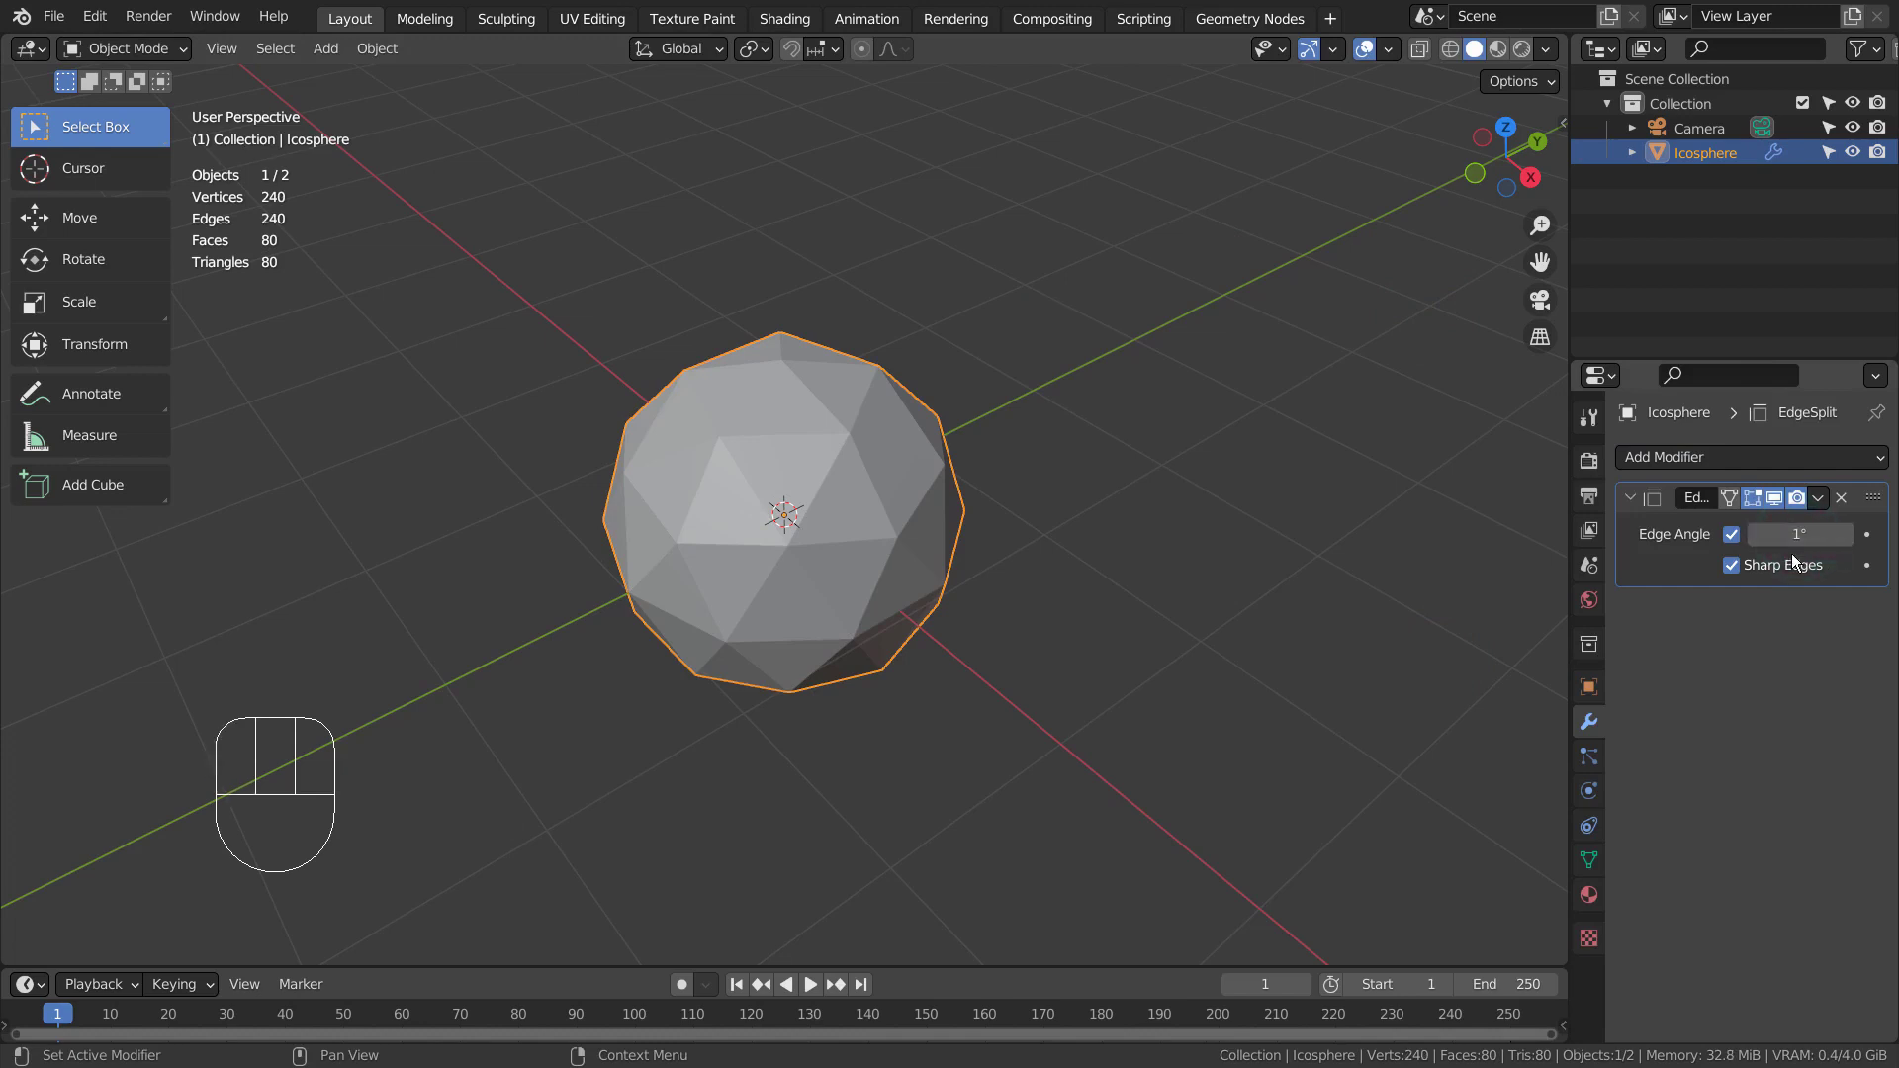
key("ctrl+a")
Step: Pull a top triangle off to the right and orbit to view the hole
key("Tab")
key("3")
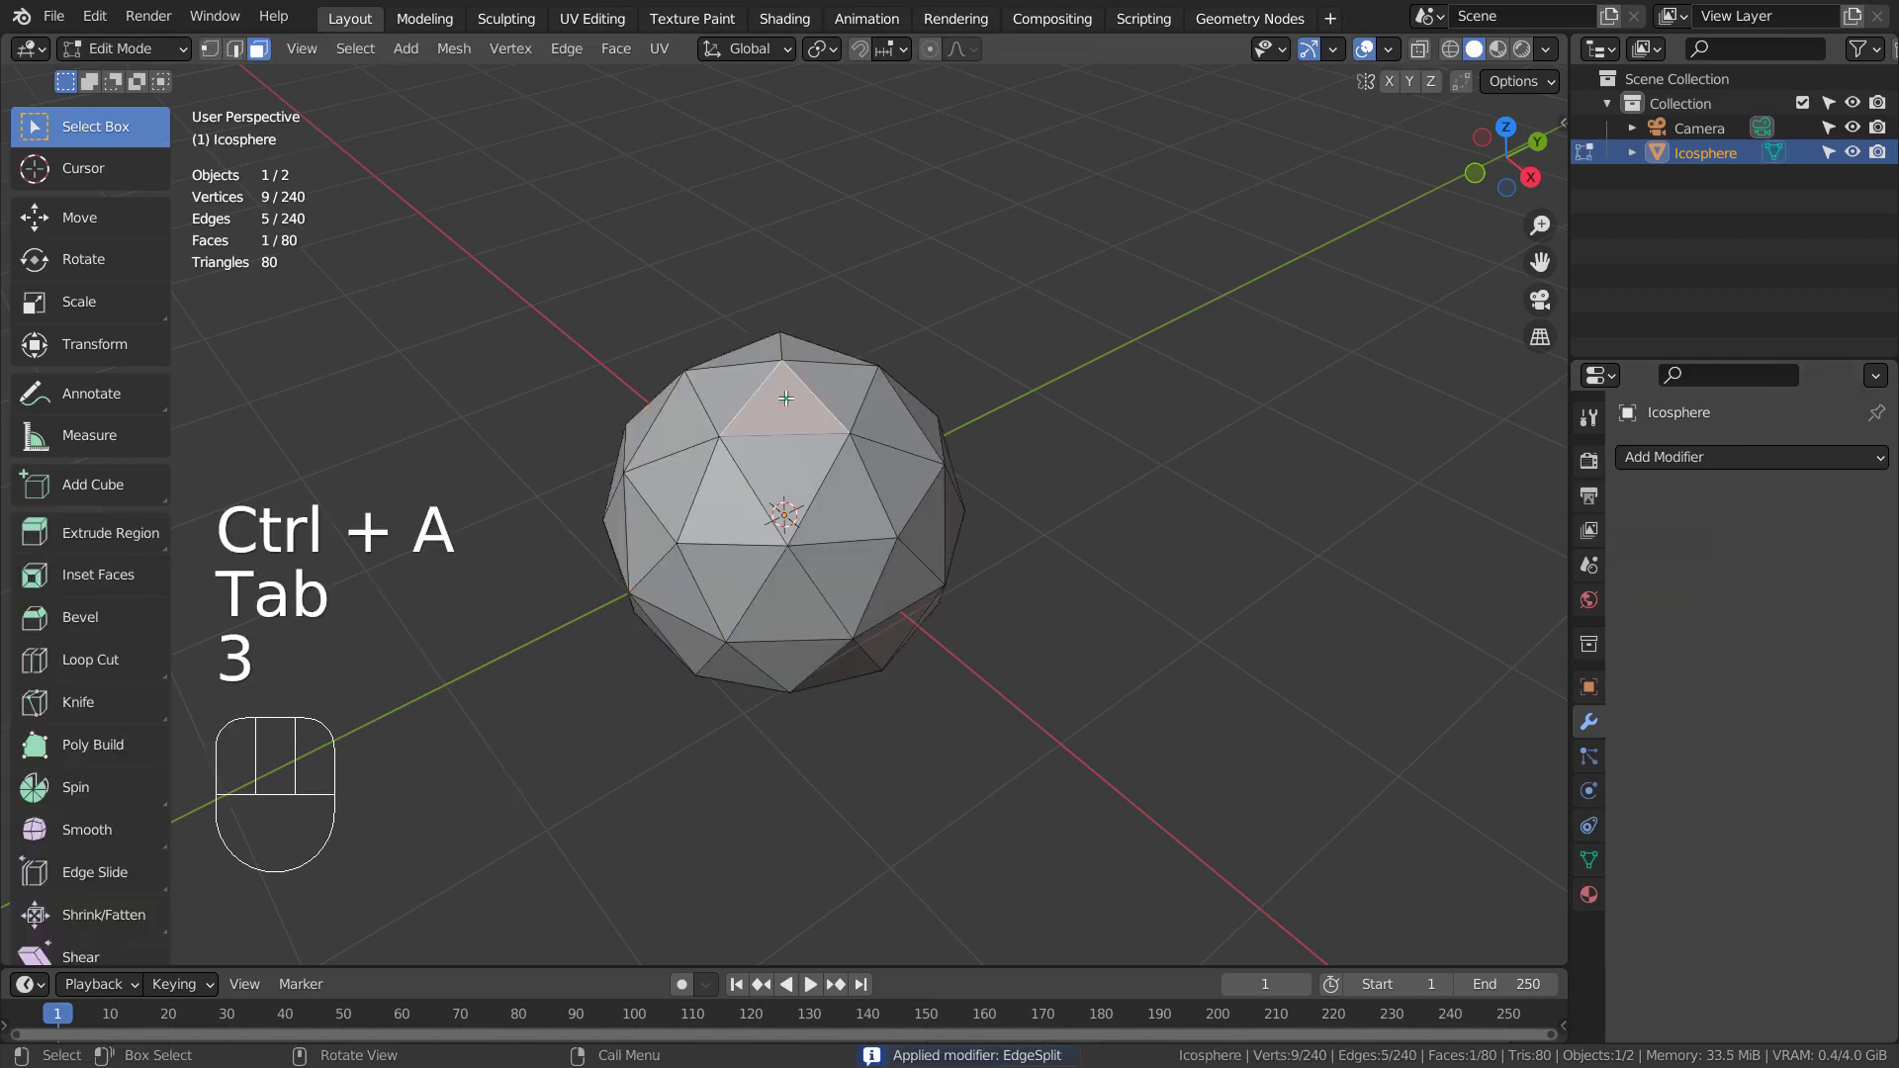
left_click(783, 395)
key("g")
left_click(1184, 351)
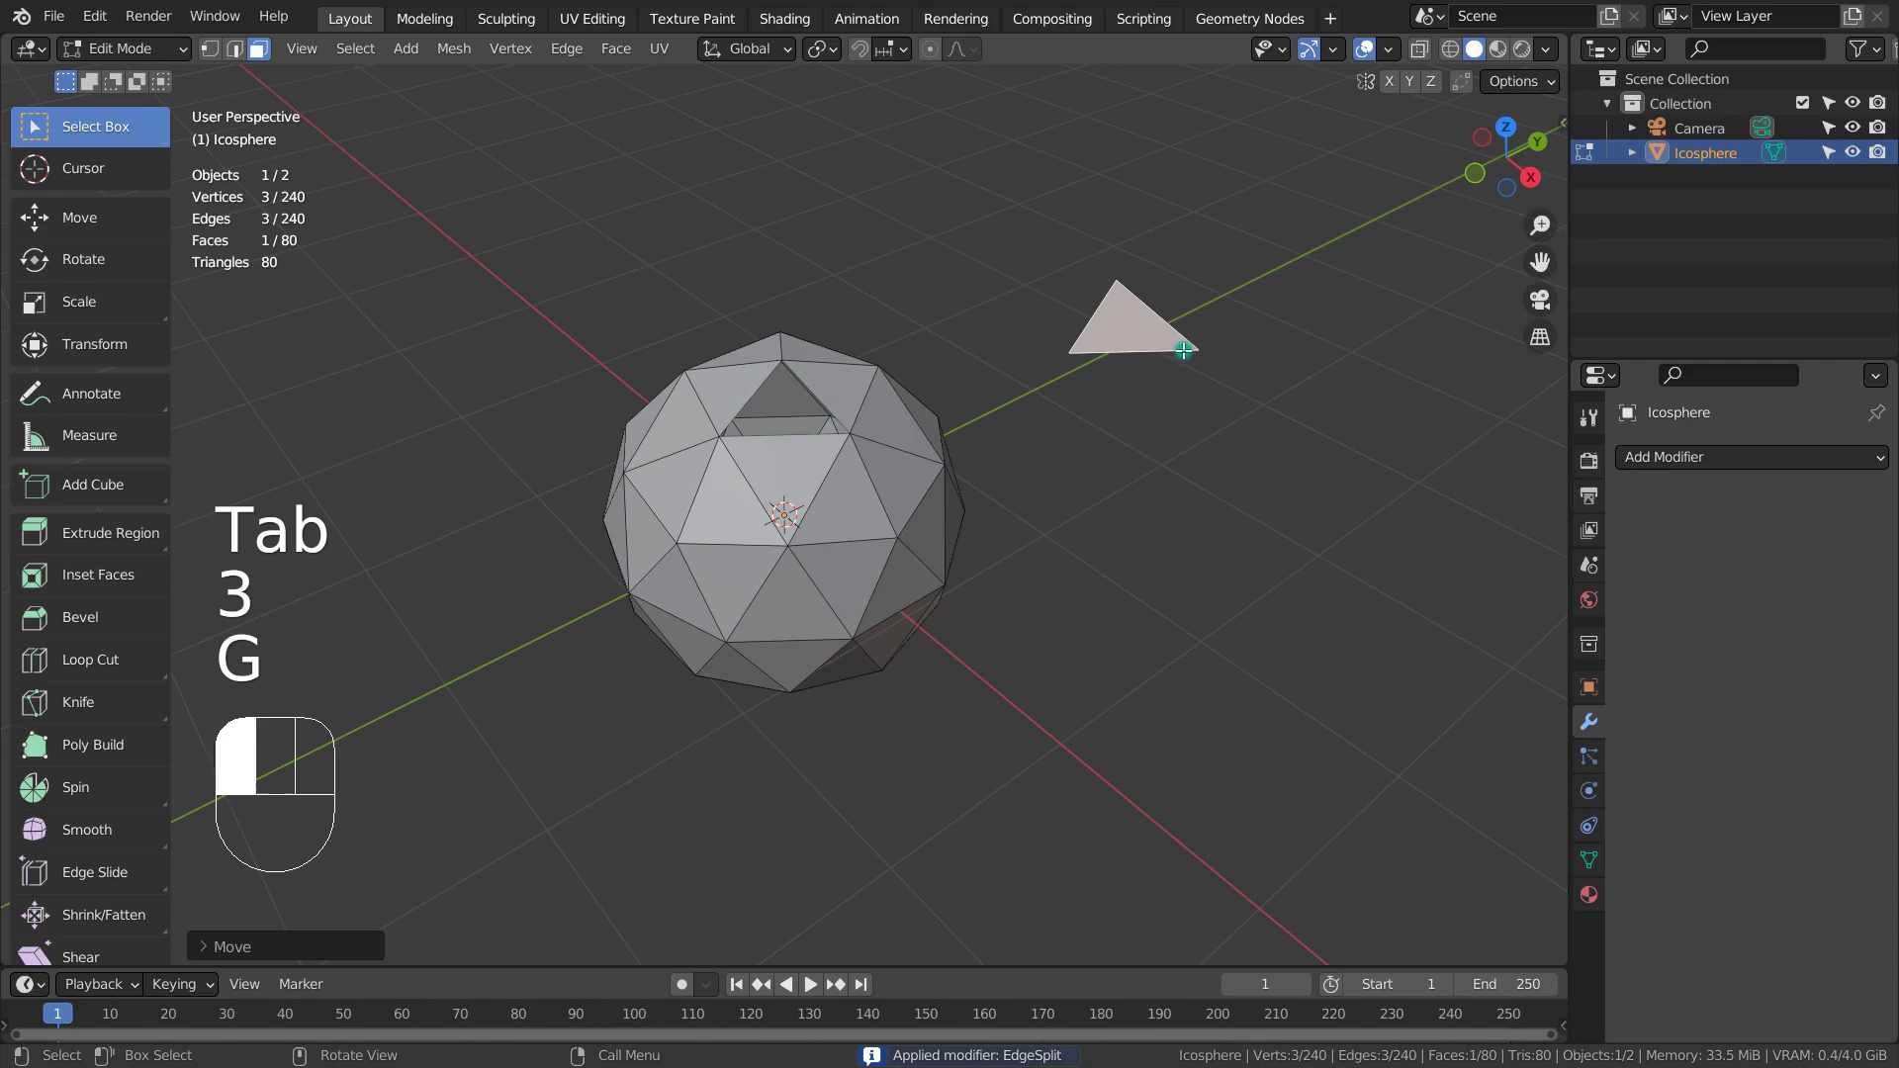
mouse_move(1184, 350)
middle_mouse_down()
mouse_move(1302, 539)
mouse_move(1411, 526)
mouse_move(1042, 607)
mouse_move(1114, 594)
middle_mouse_up()
Step: Undo the triangle move and select all of the icosphere's faces
key("ctrl+z")
key("ctrl+z")
key("Tab")
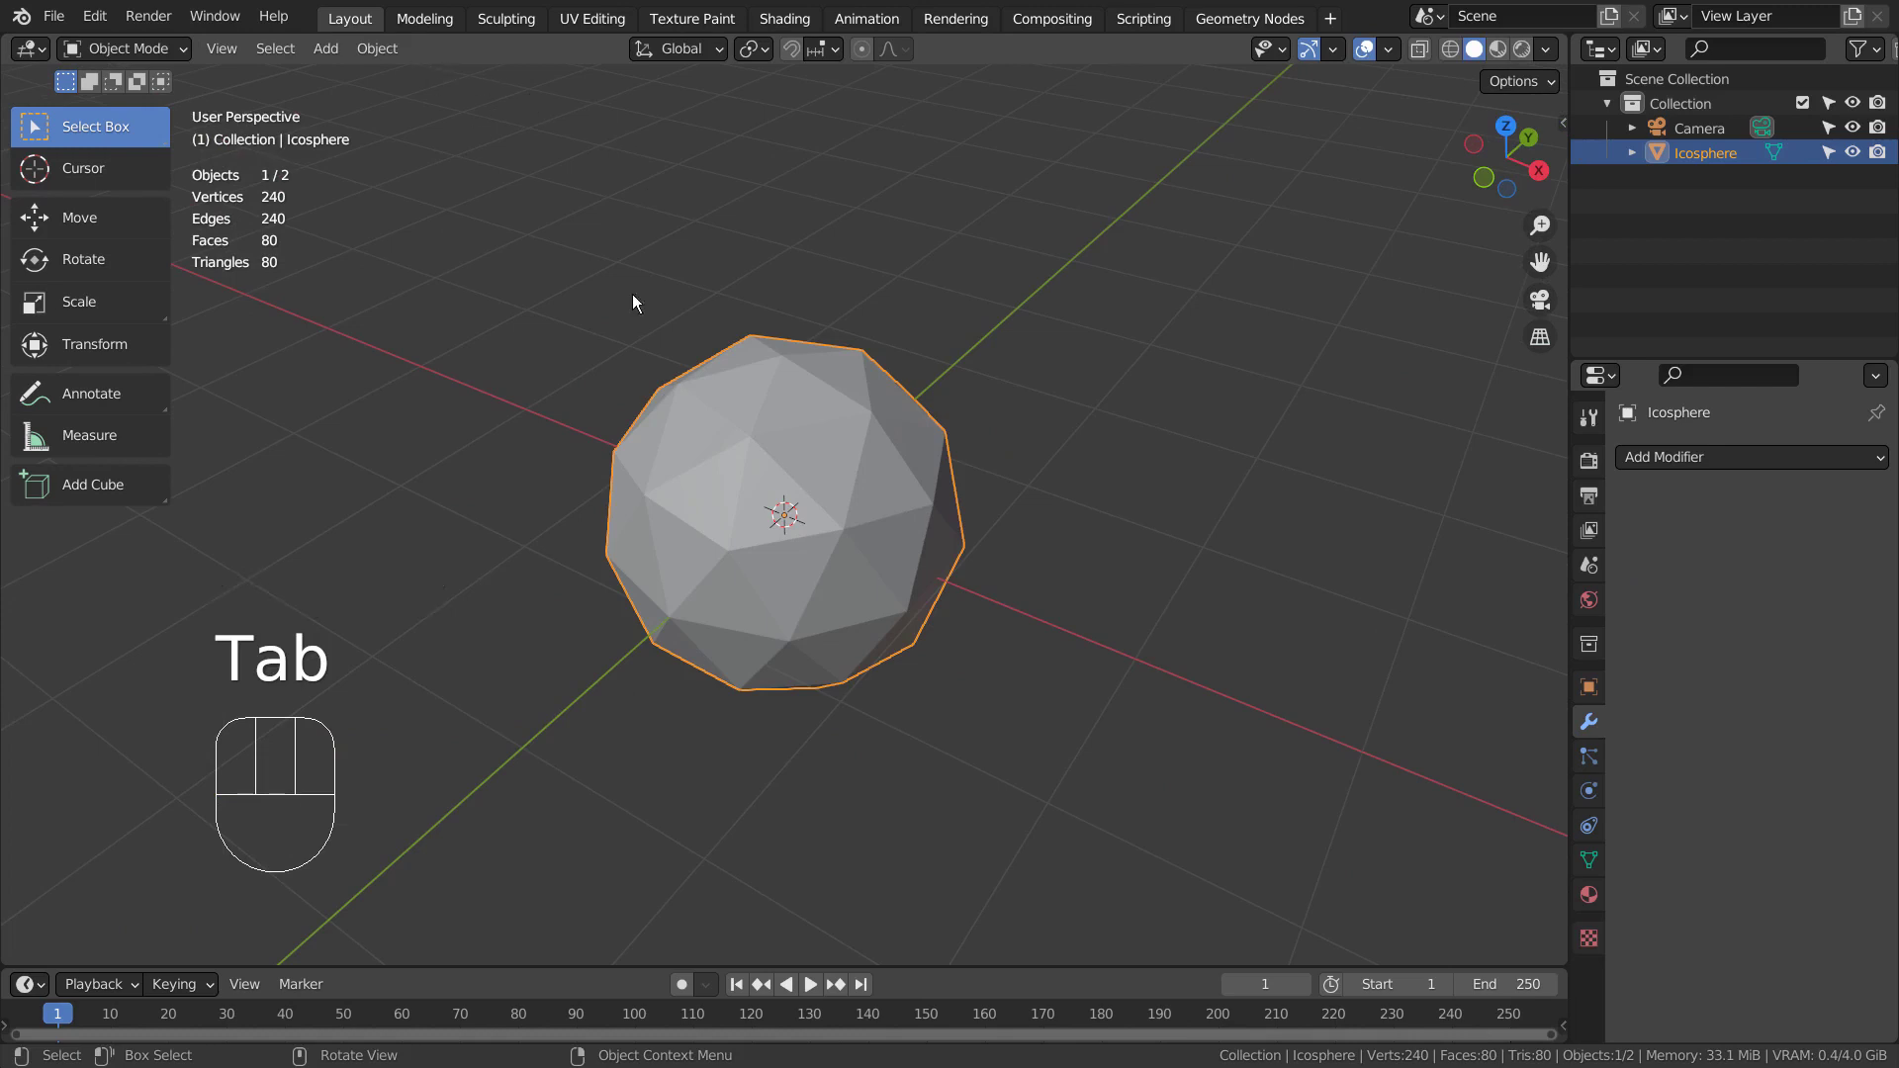
key("Tab")
key("a")
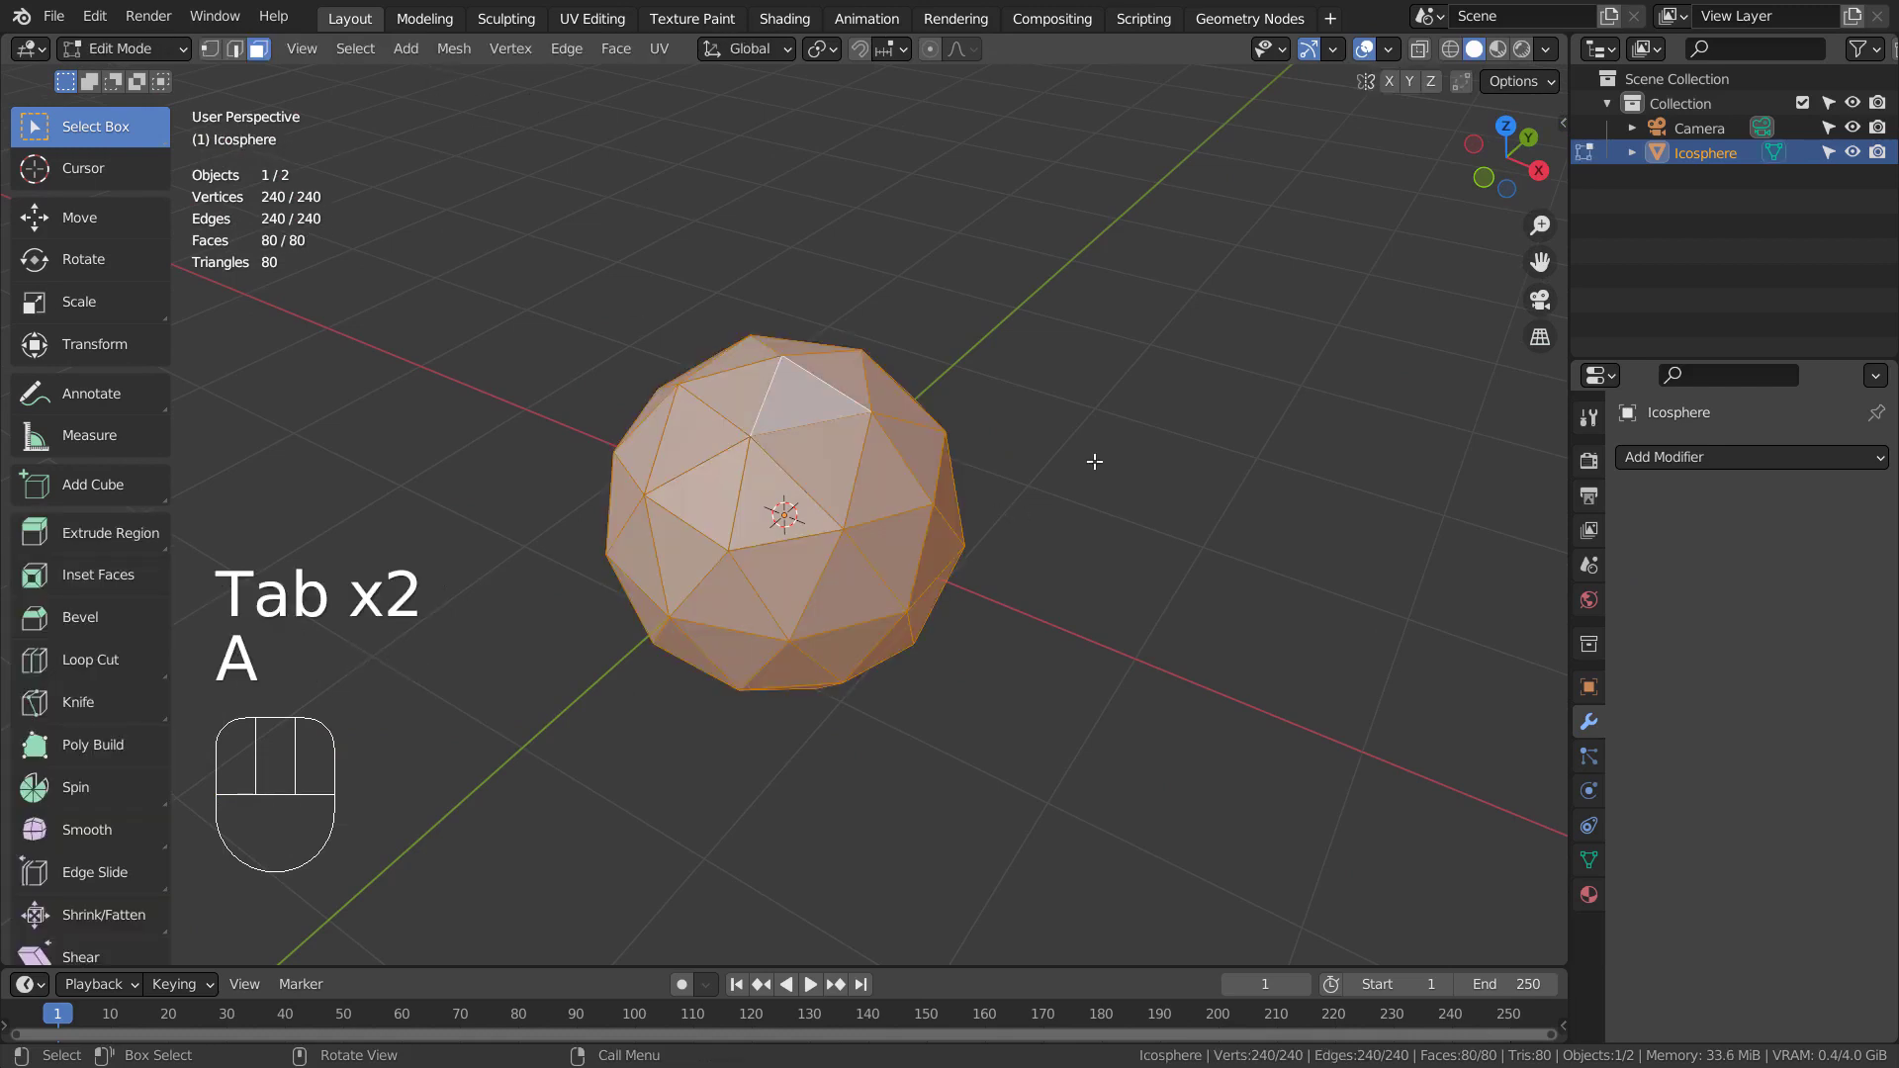
left_click(1521, 87)
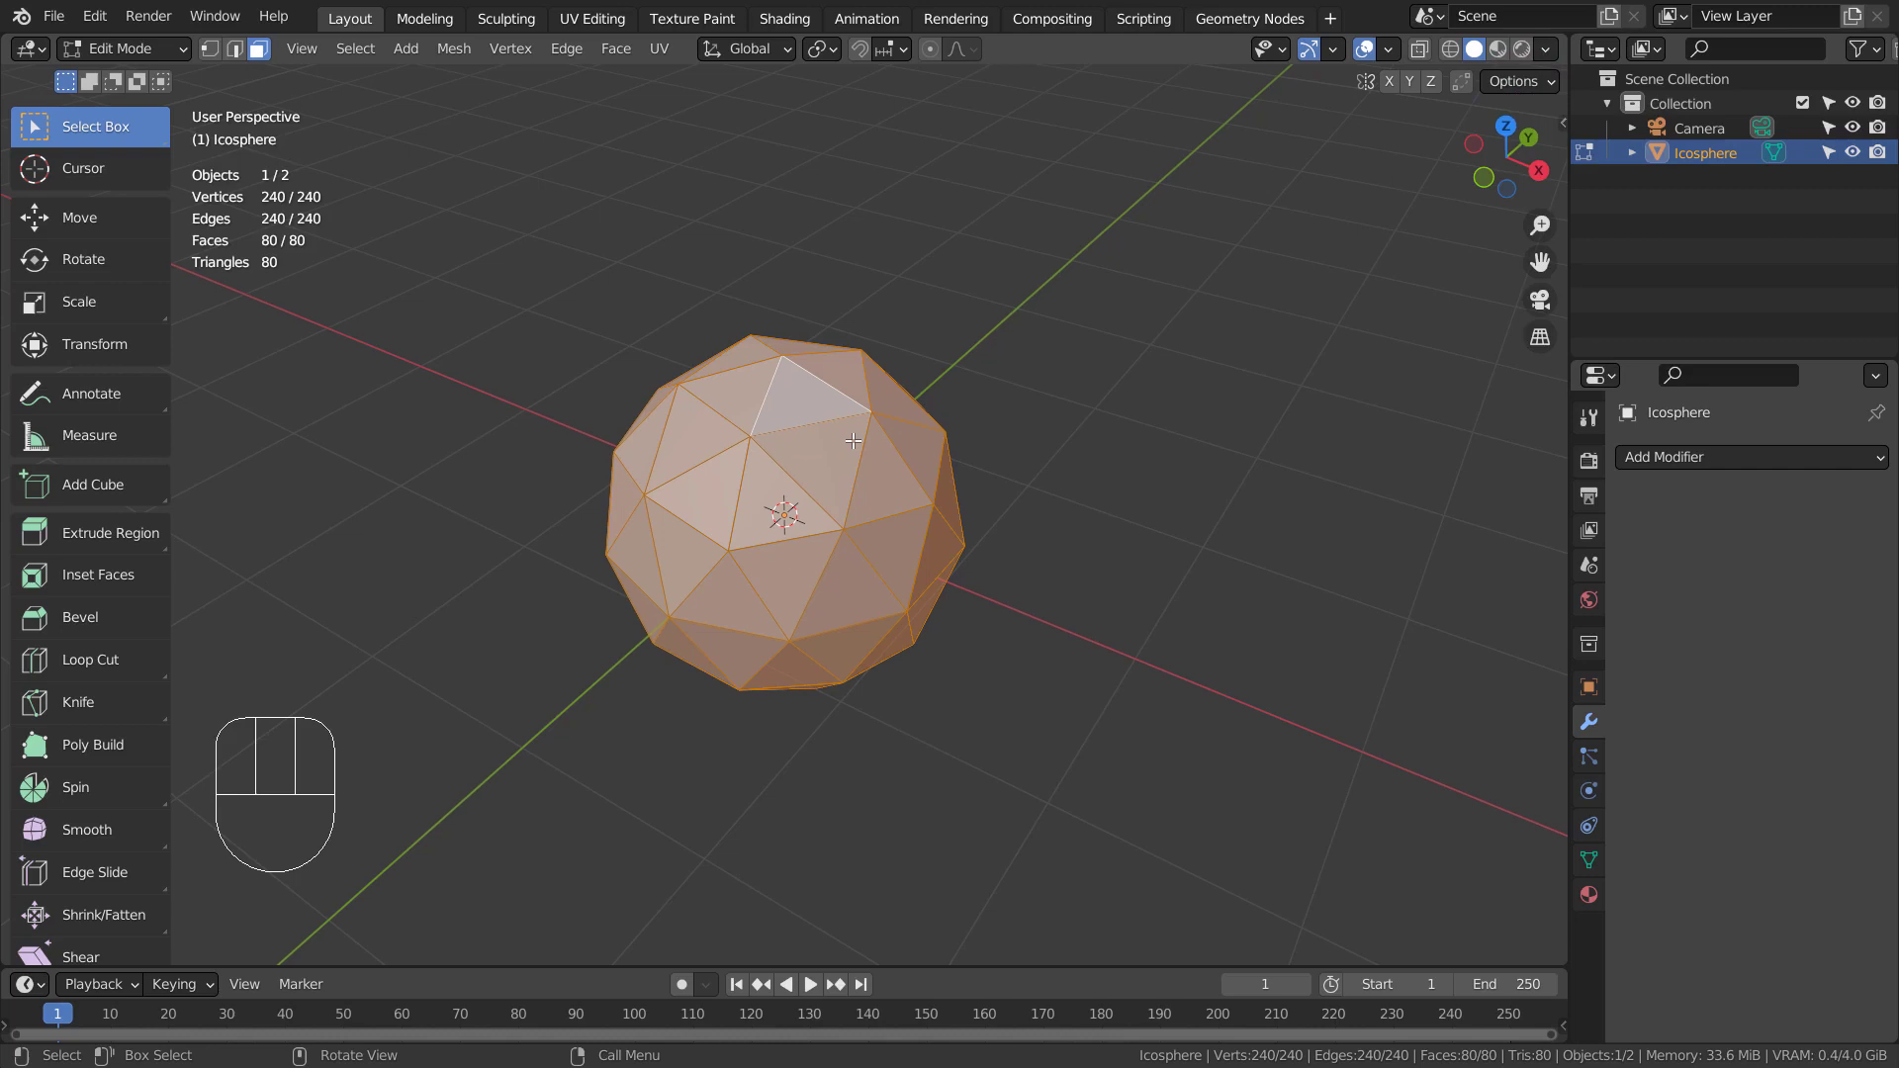
Step: Separate the mesh by loose parts into 80 individual triangle objects
key("p")
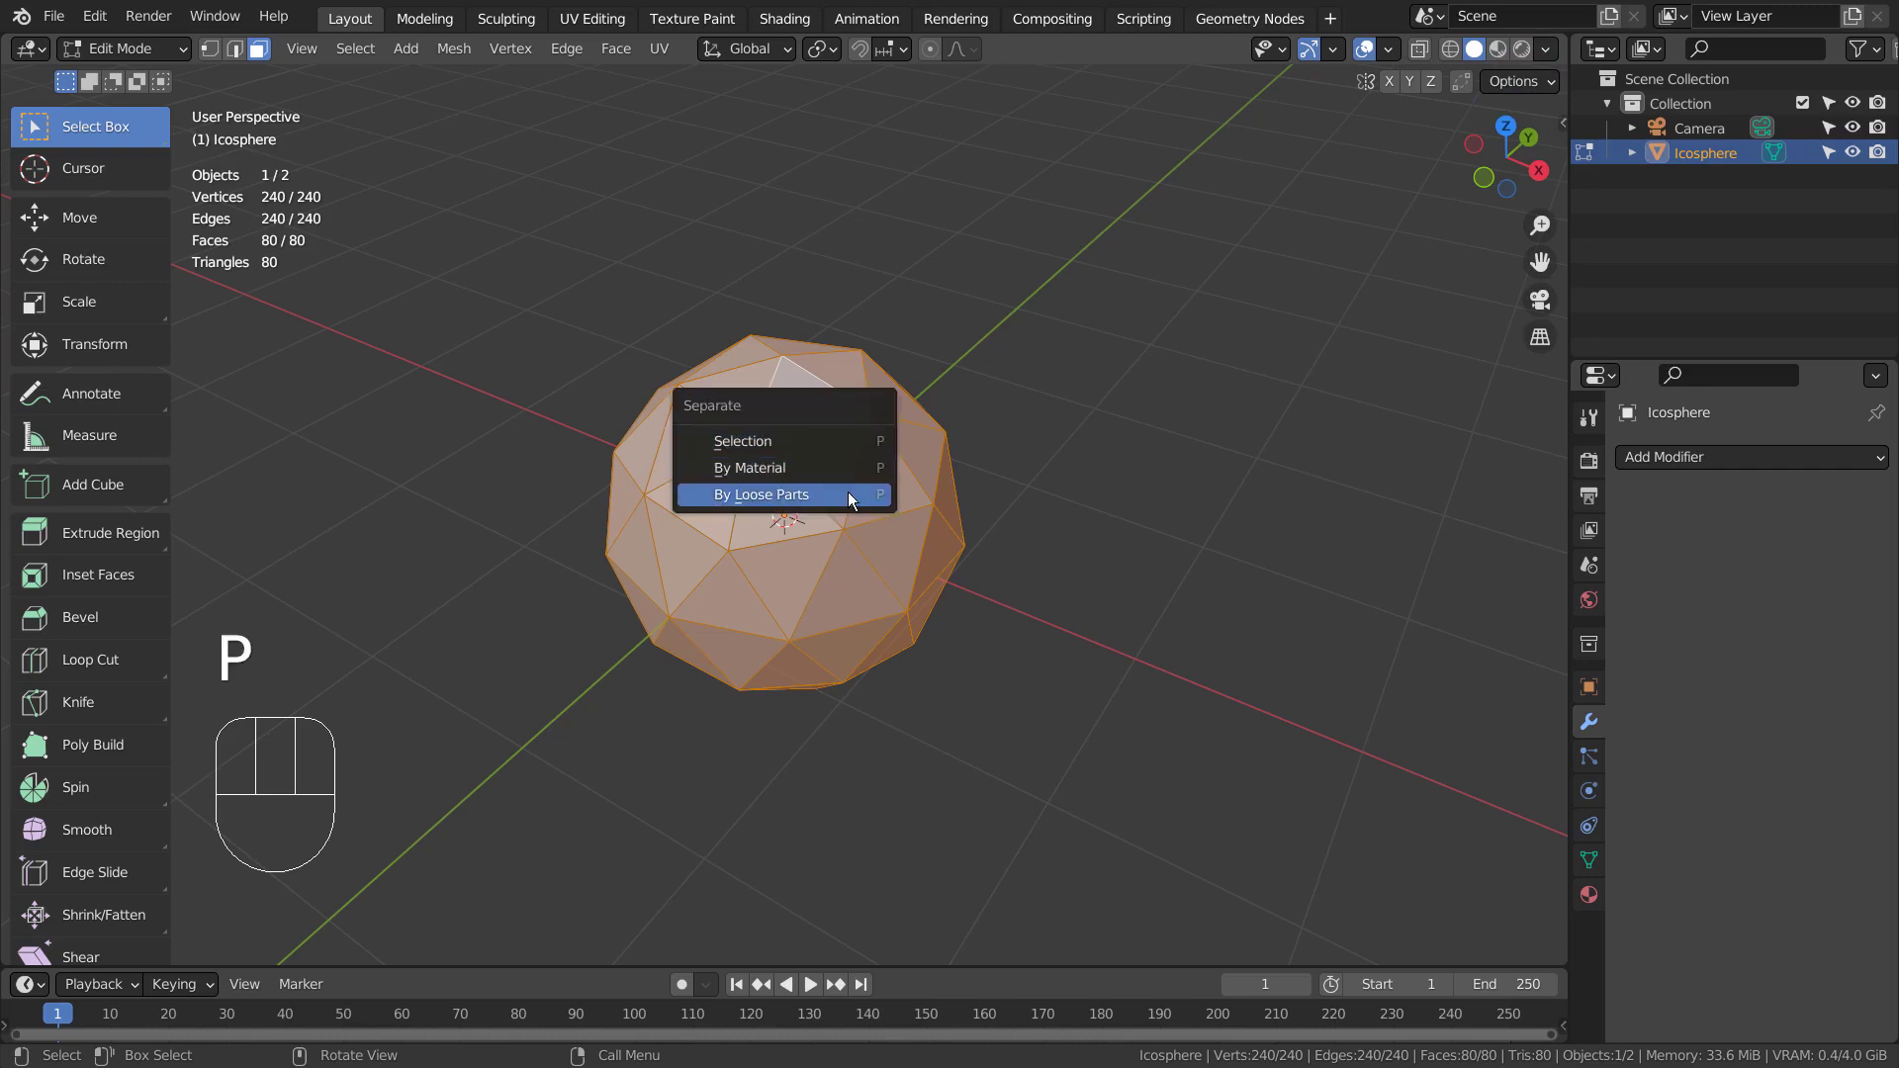
left_click(848, 490)
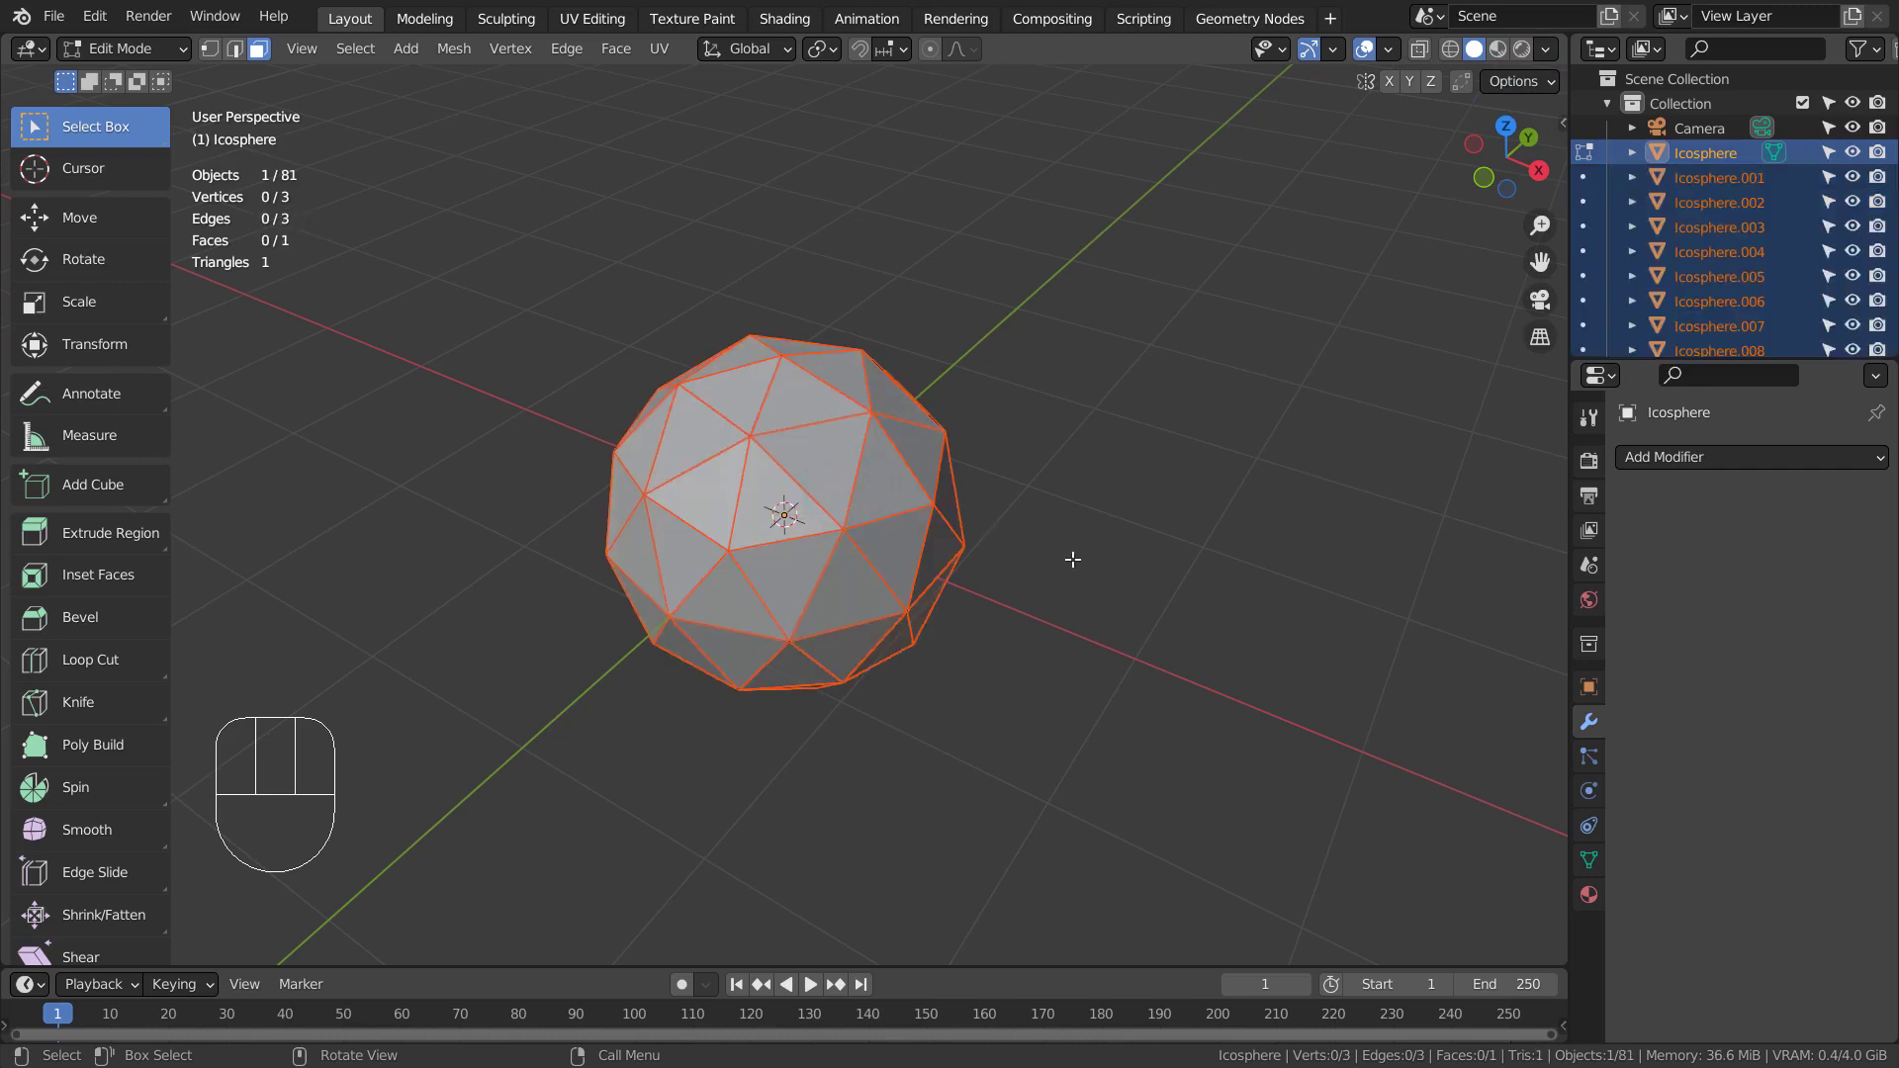
key("Tab")
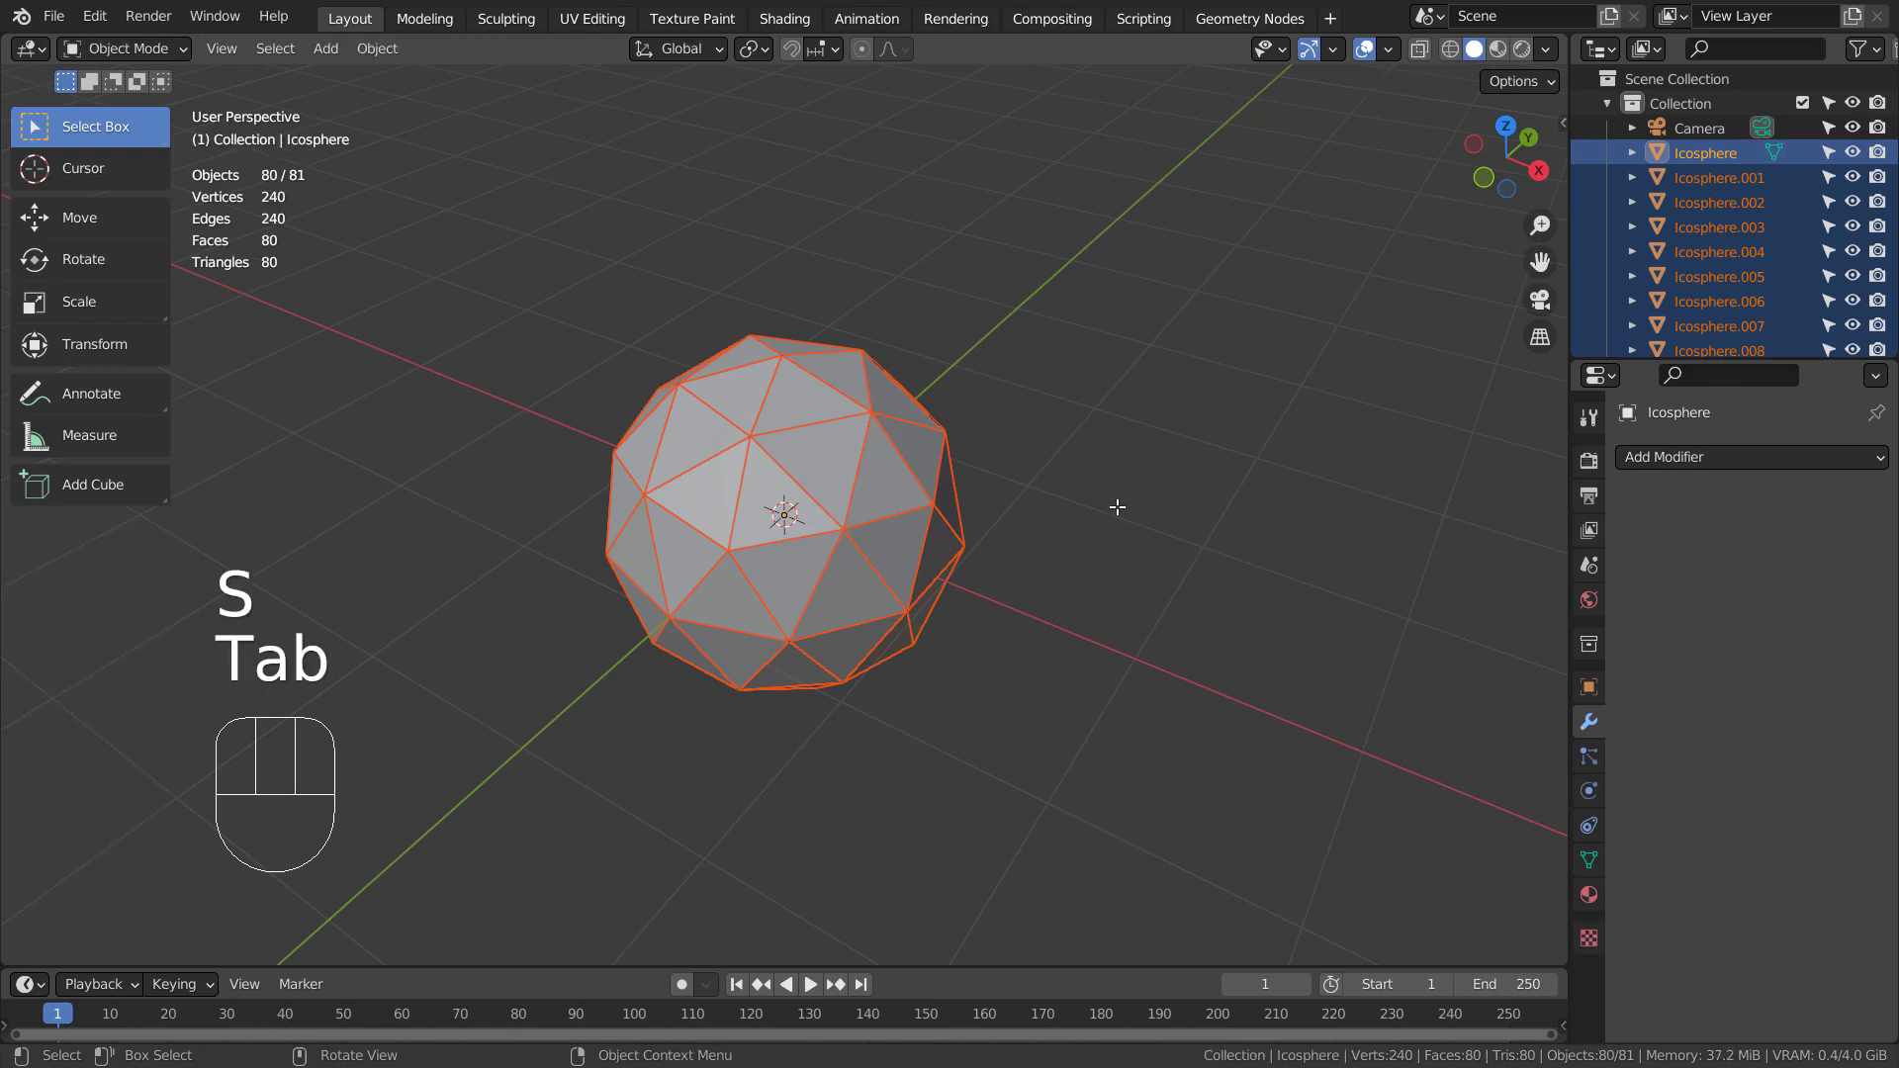
key("s")
Step: Undo the scale-up and set the pivot point to individual origins
left_click(1184, 468)
key("ctrl+z")
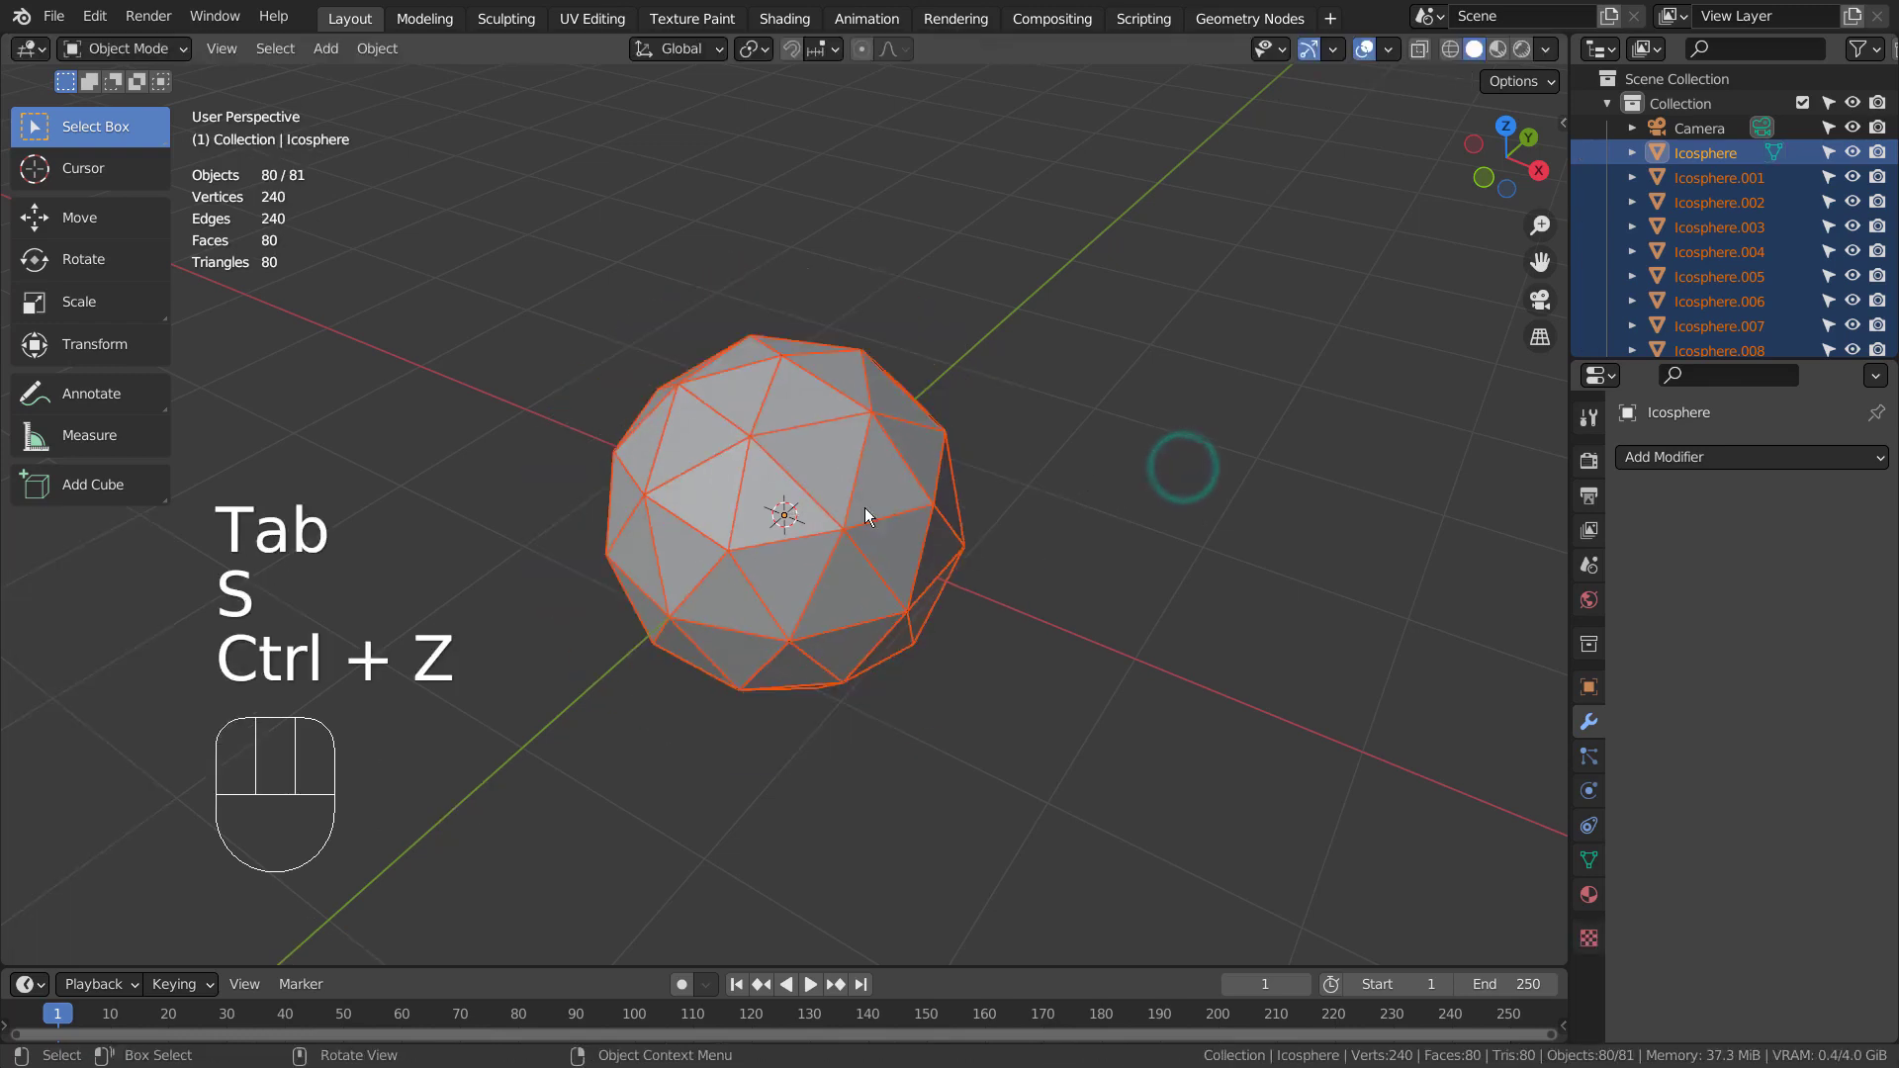
left_click(707, 57)
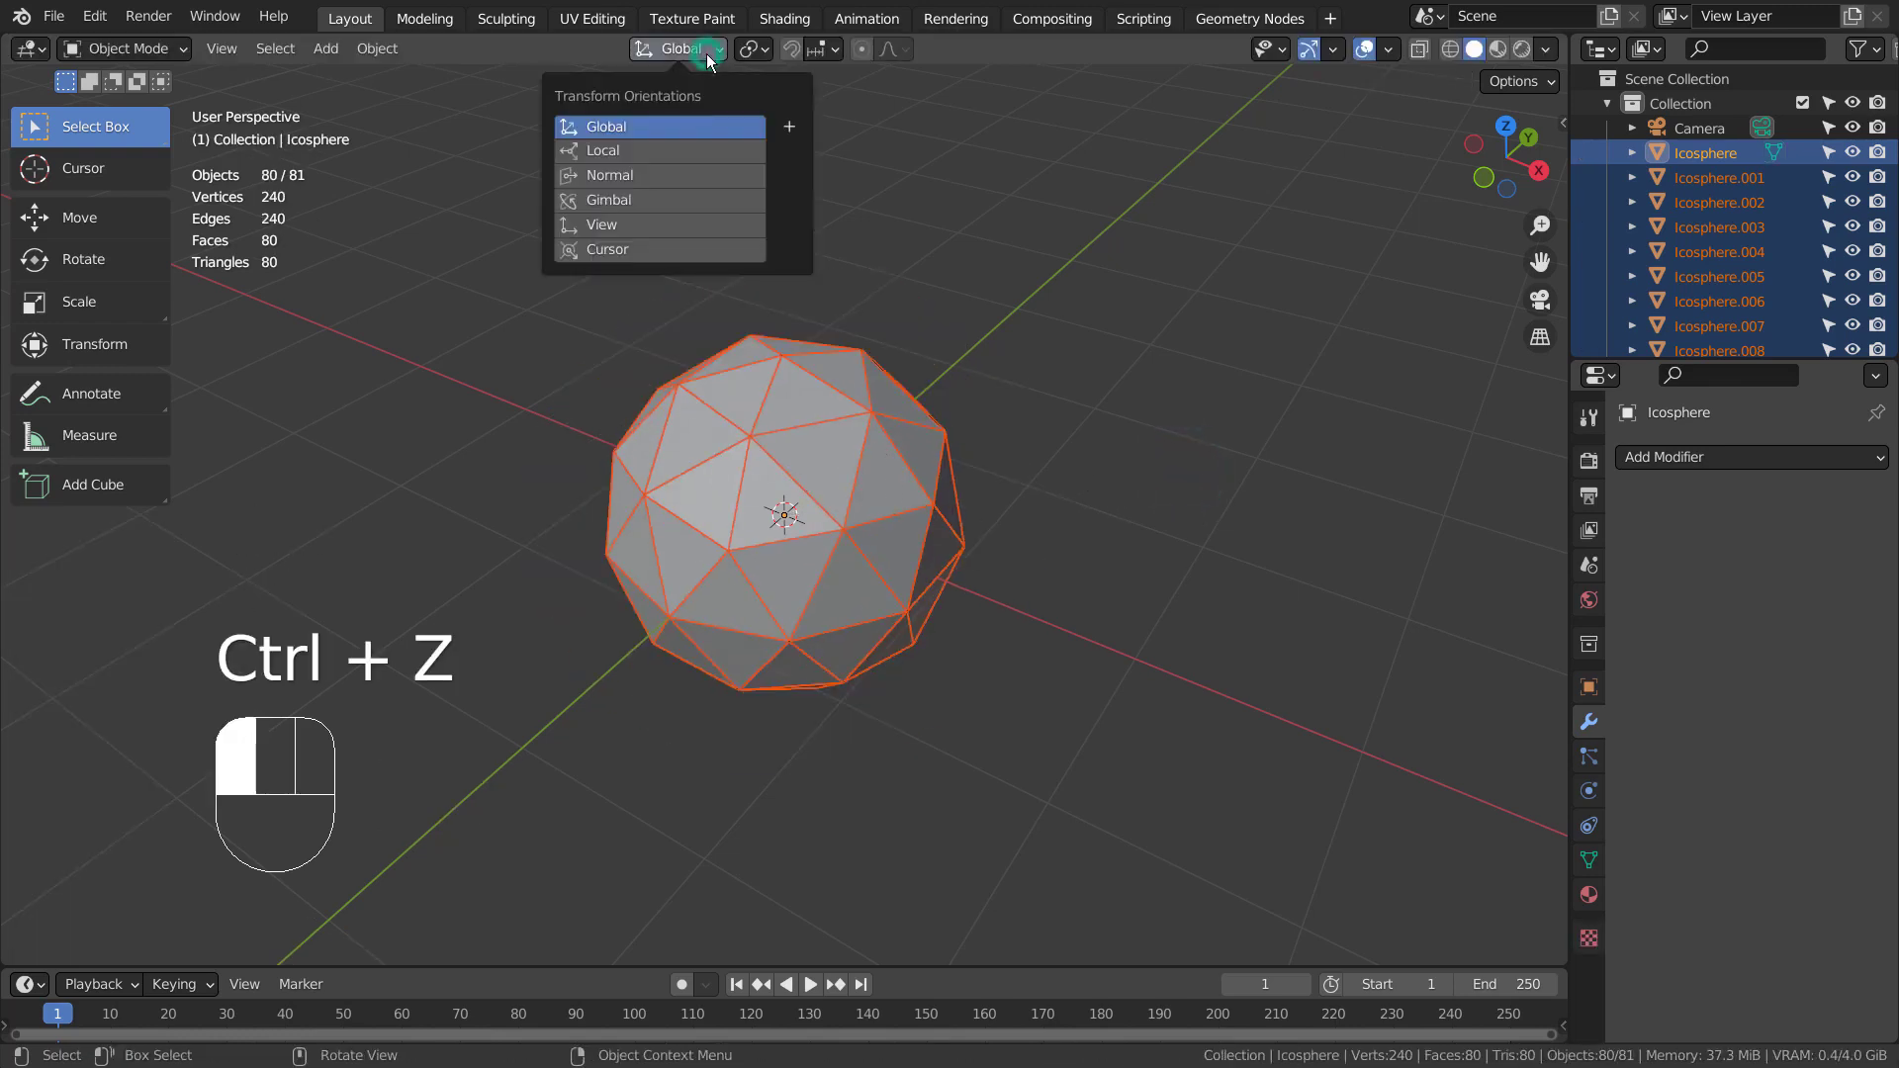
left_click(749, 45)
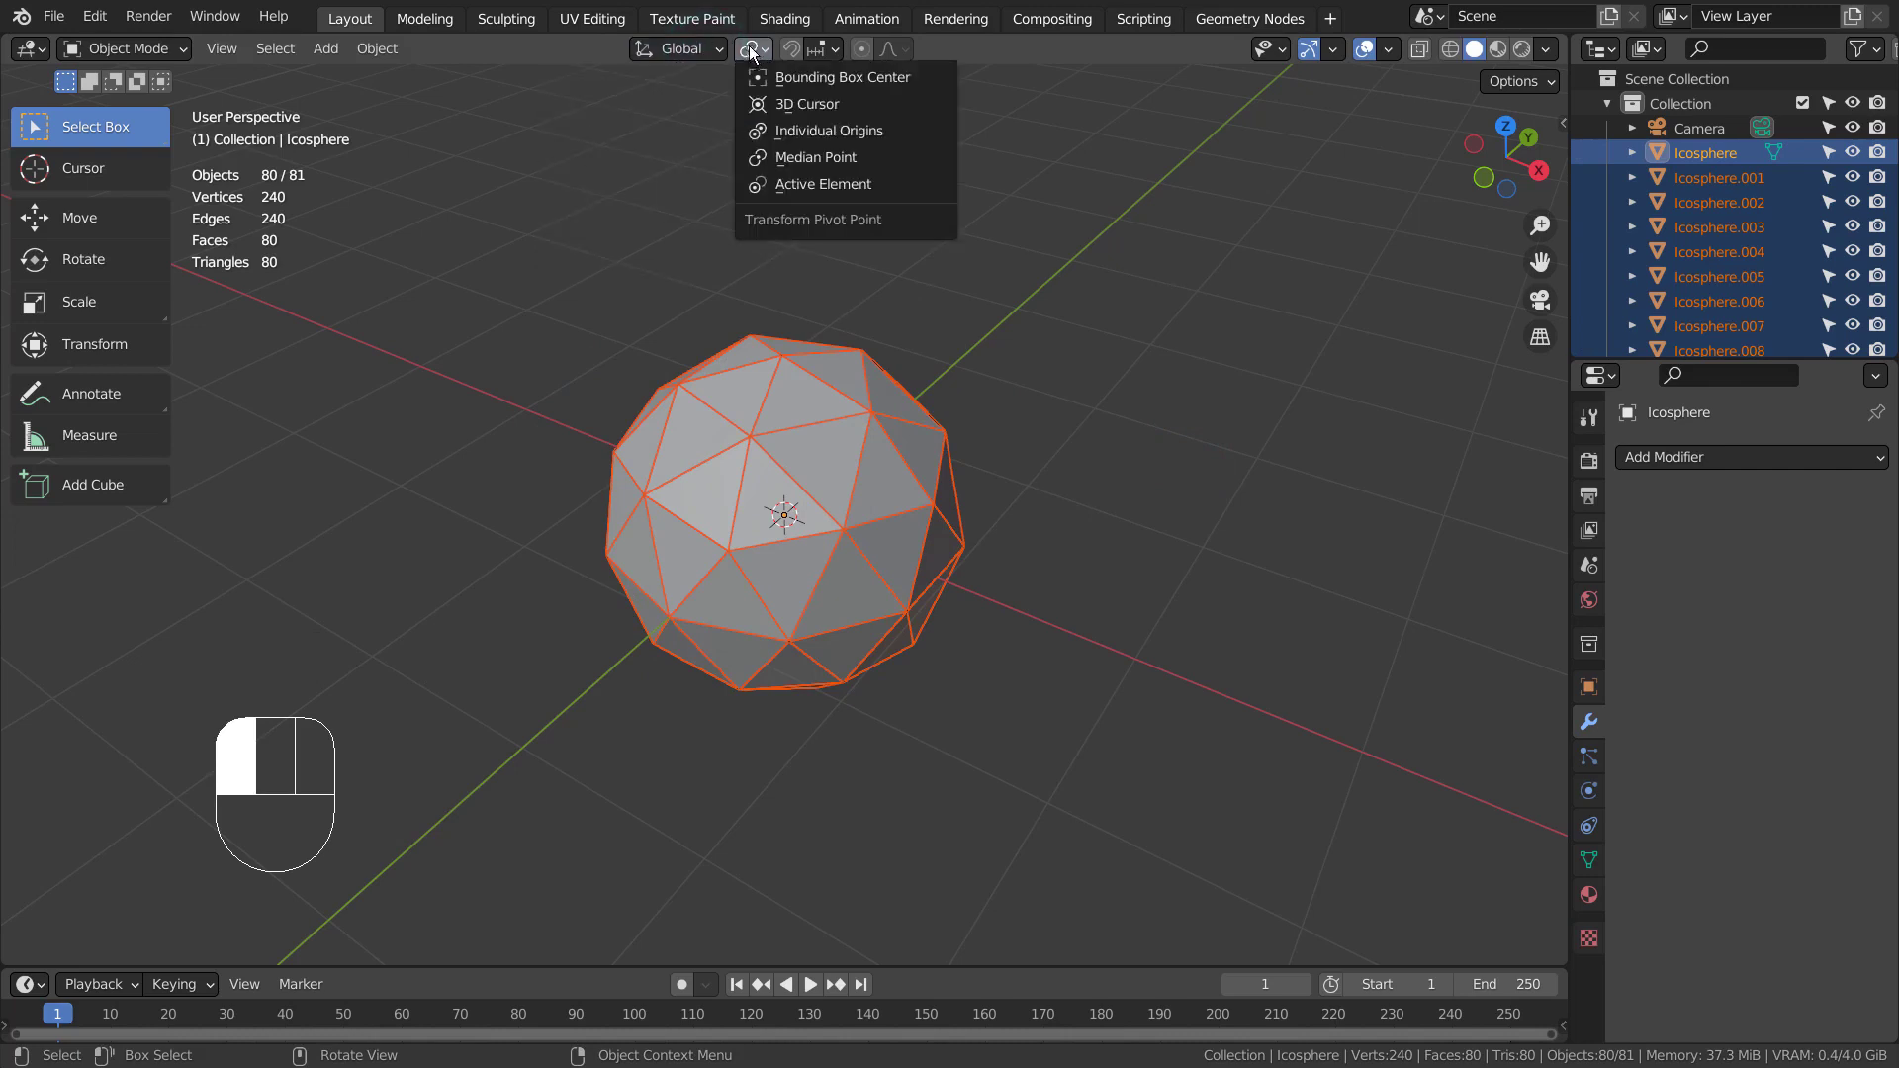
left_click(779, 130)
key("s")
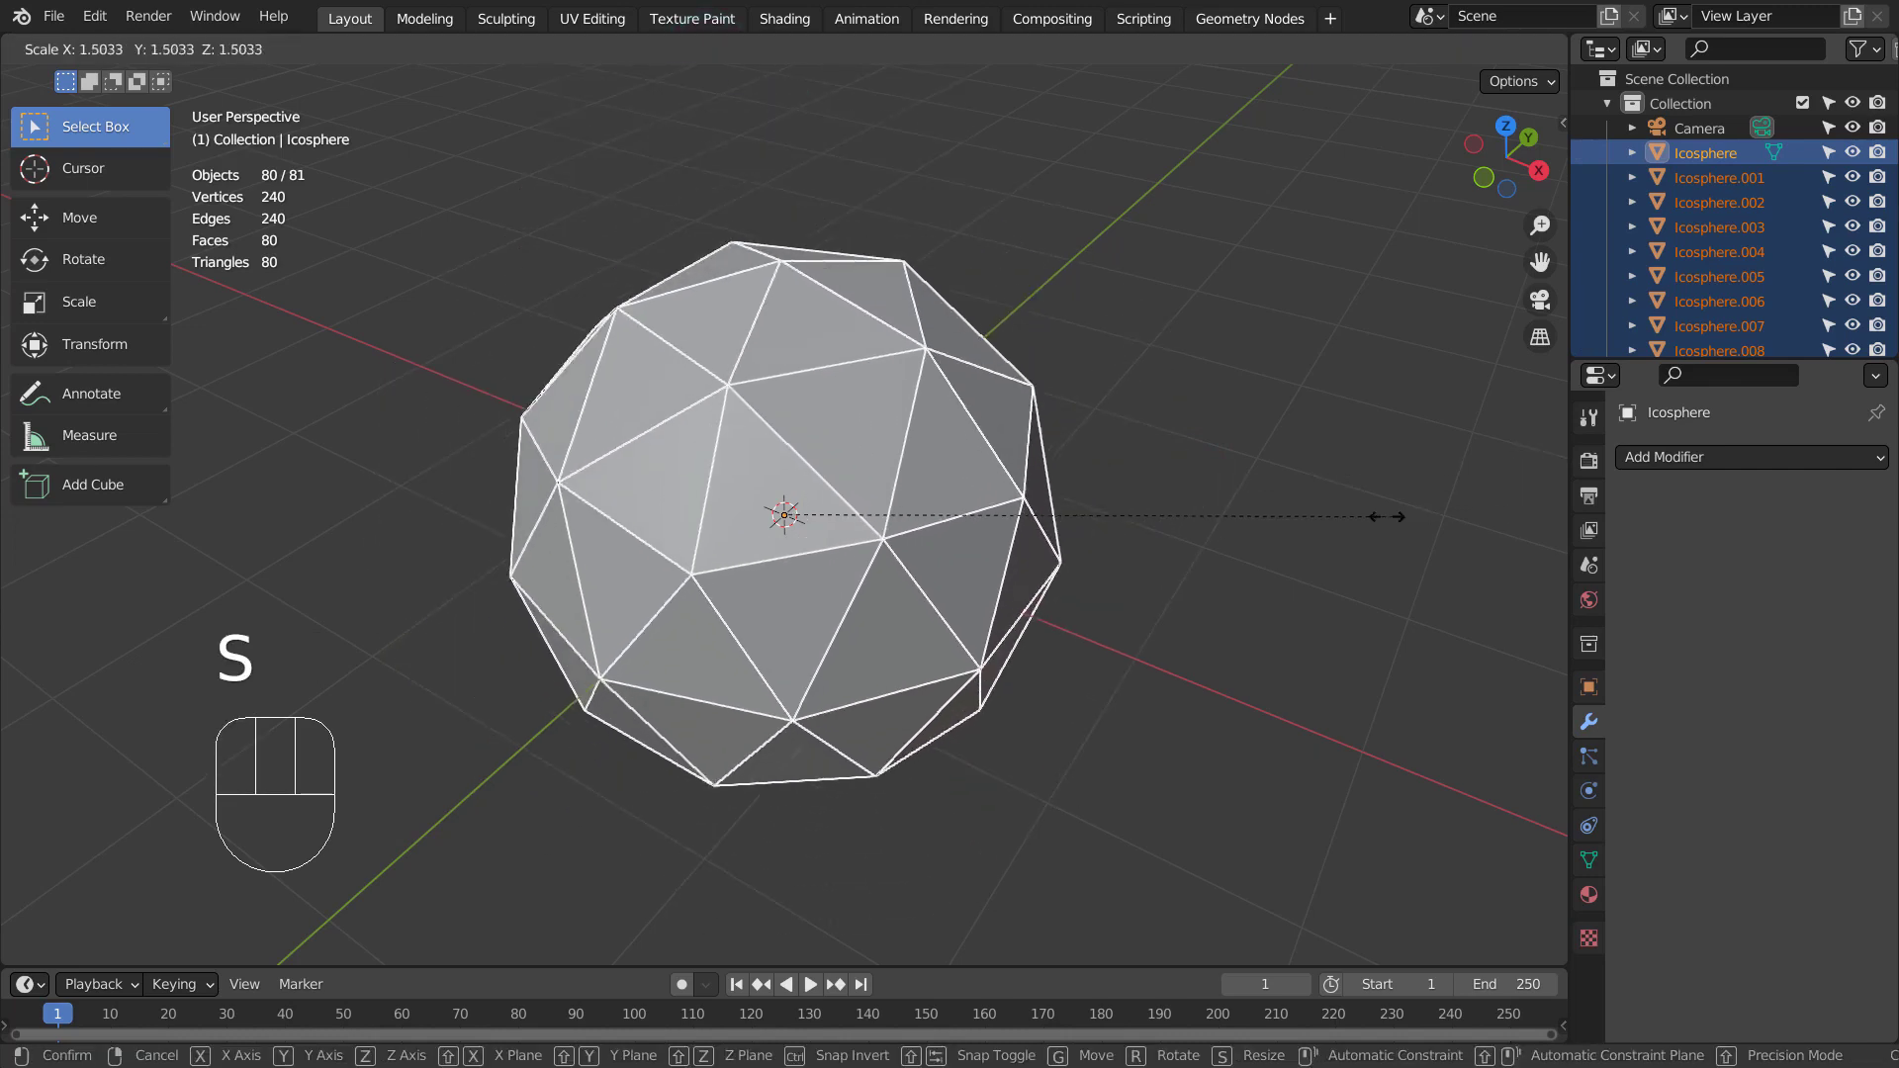
left_click(1316, 518)
key("ctrl+z")
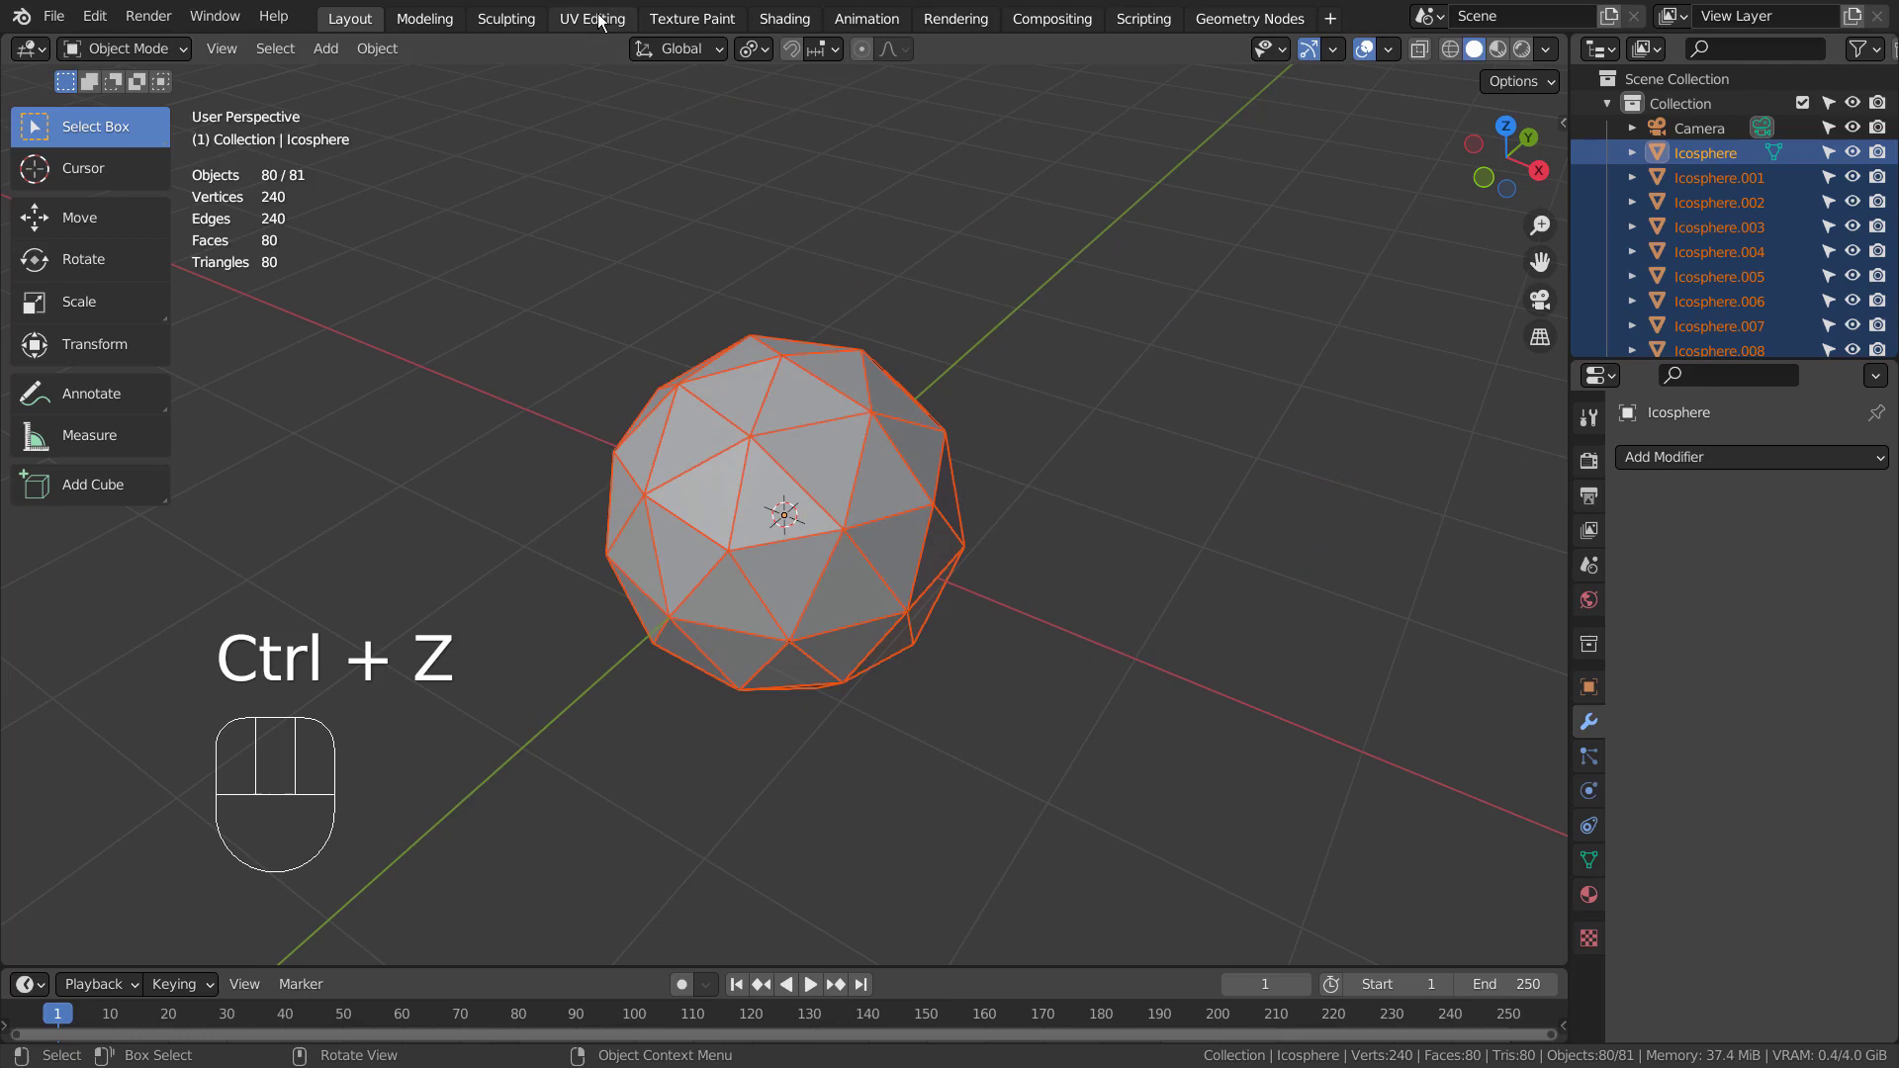
Step: Set each piece's origin to its geometry and shrink every piece in place
left_click(372, 49)
mouse_move(420, 102)
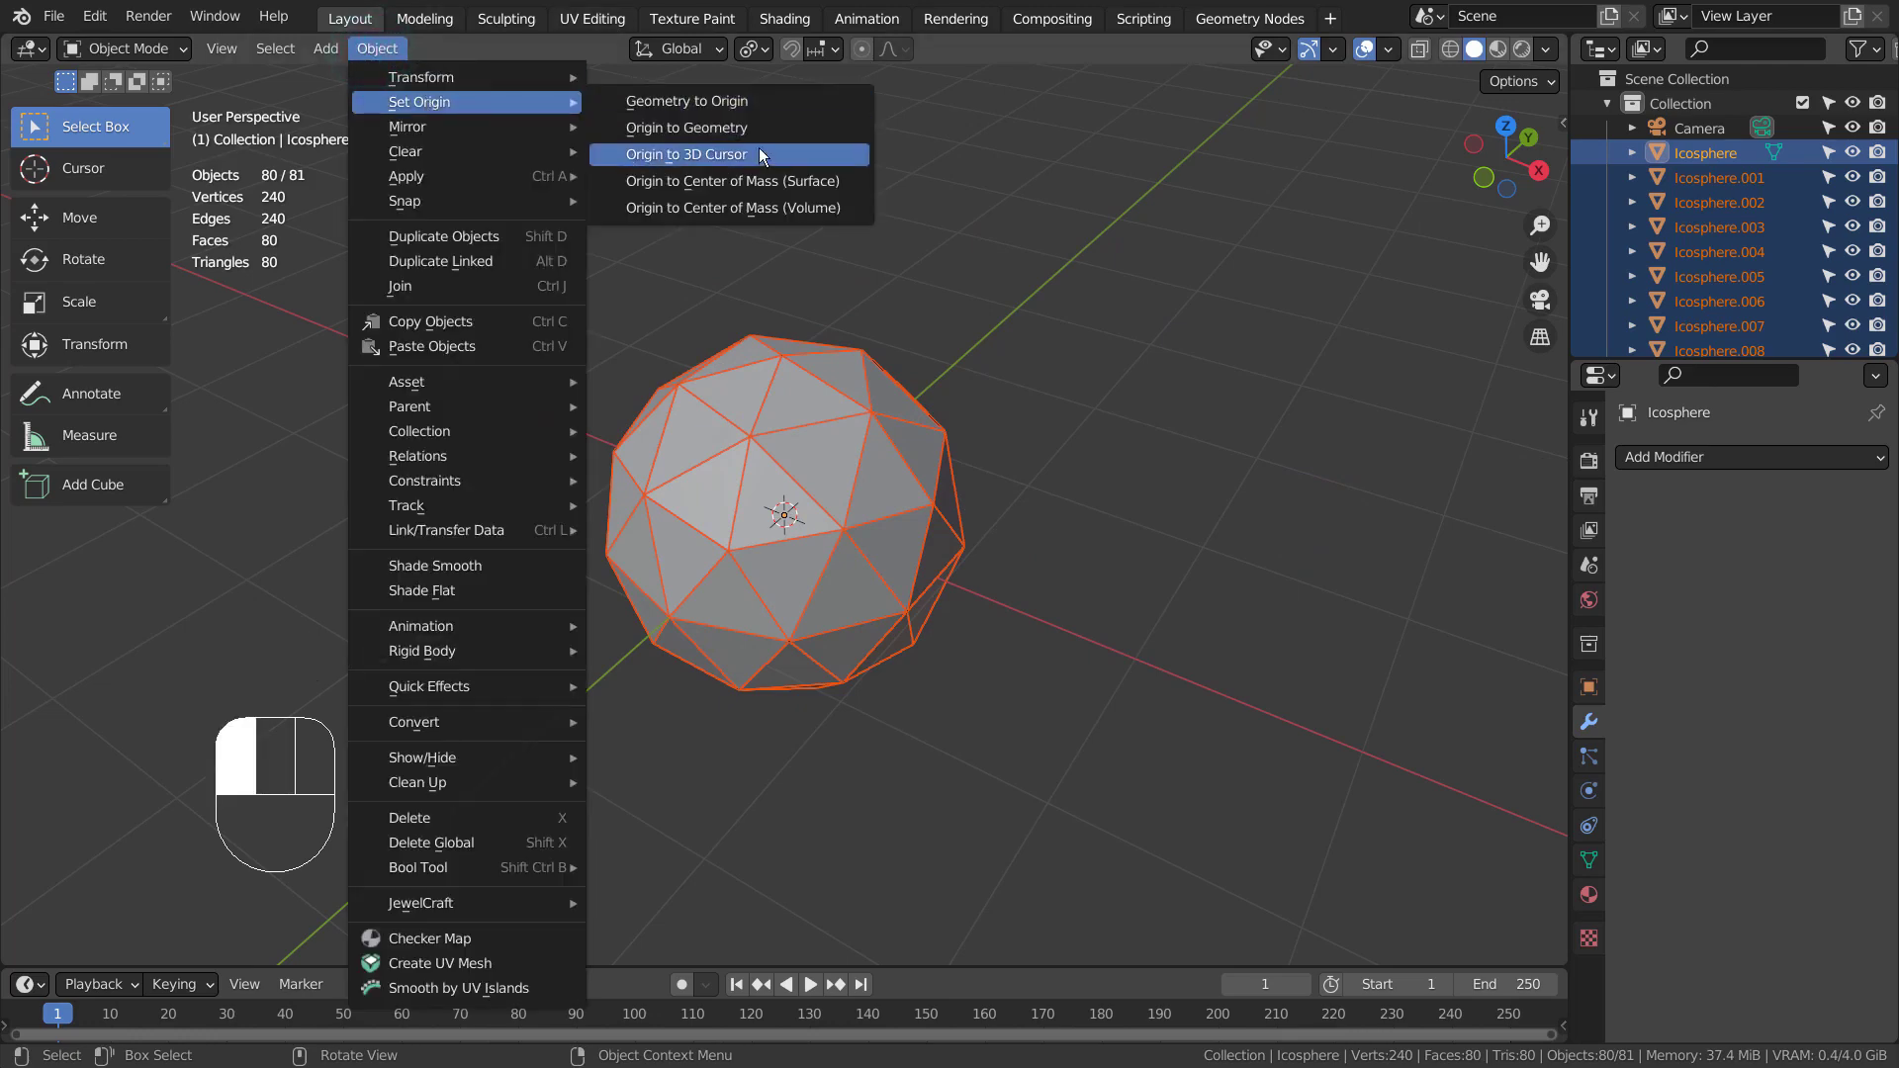
left_click(759, 133)
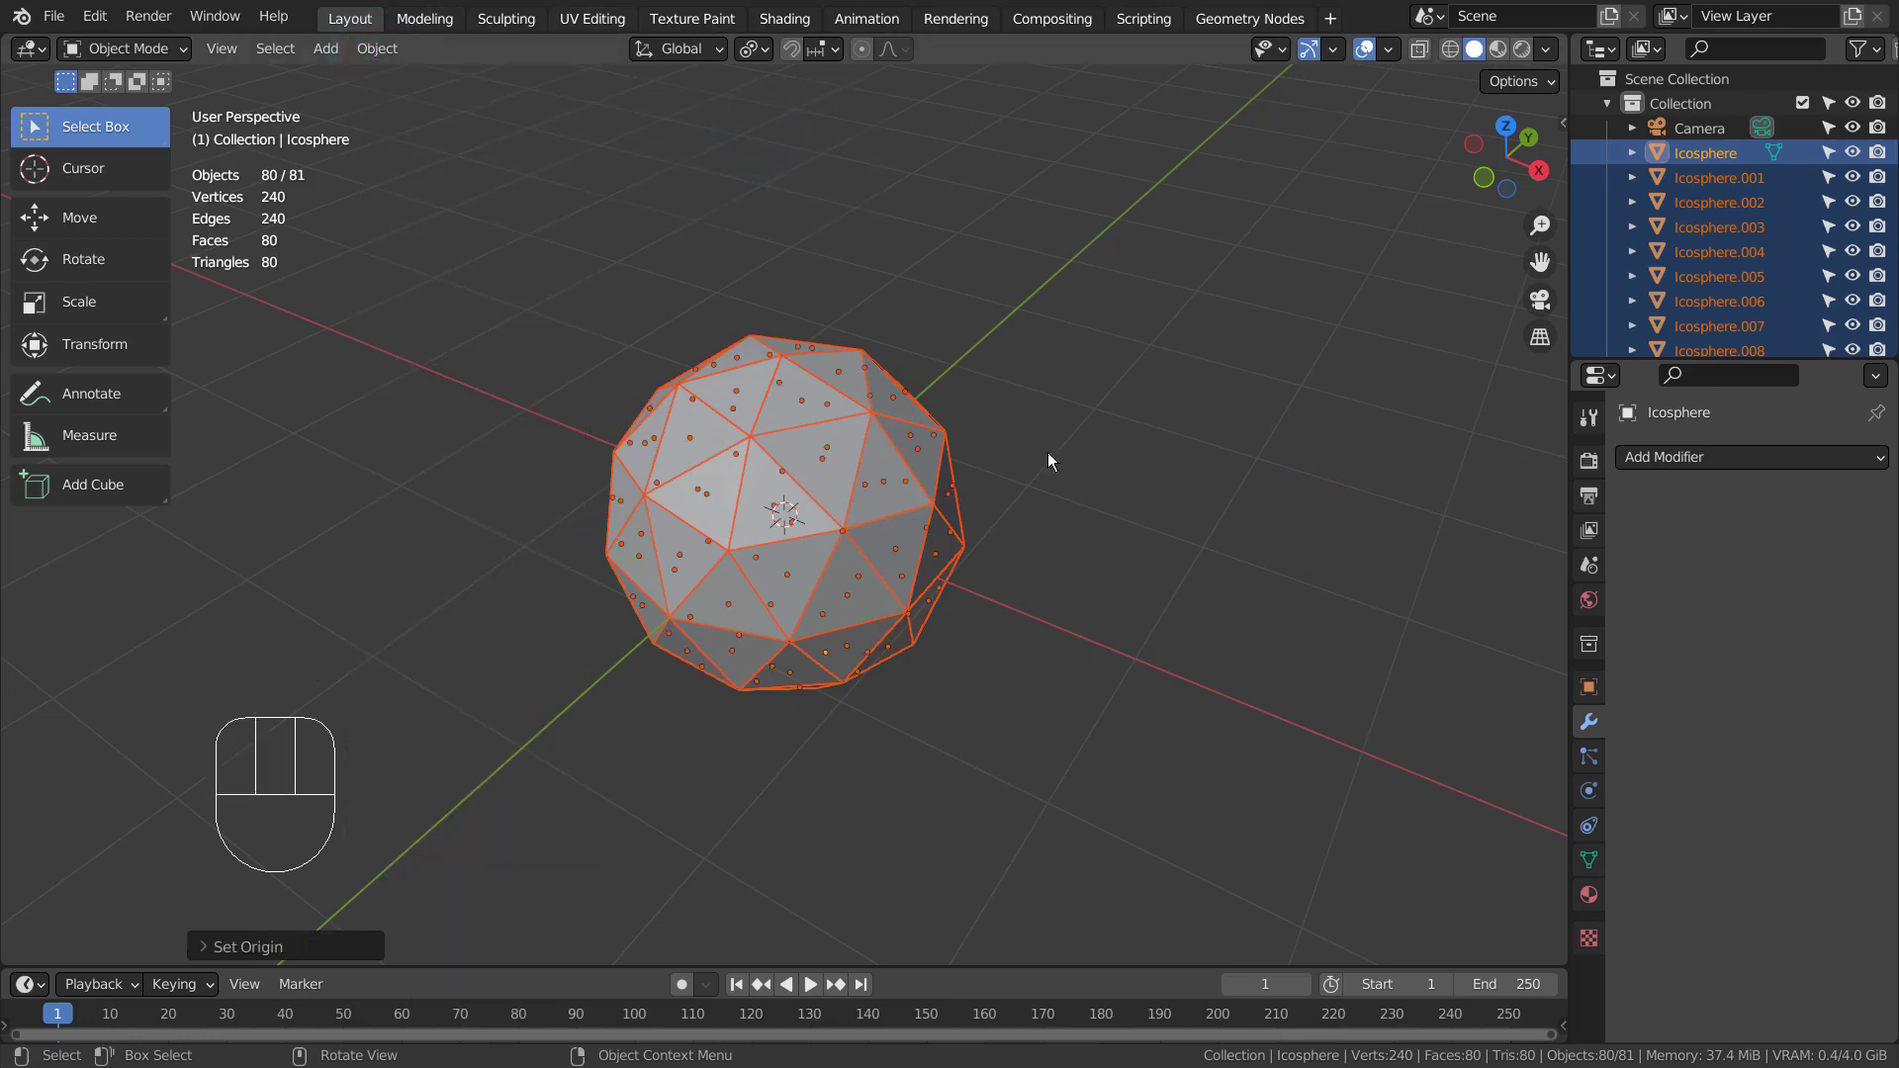
key("s")
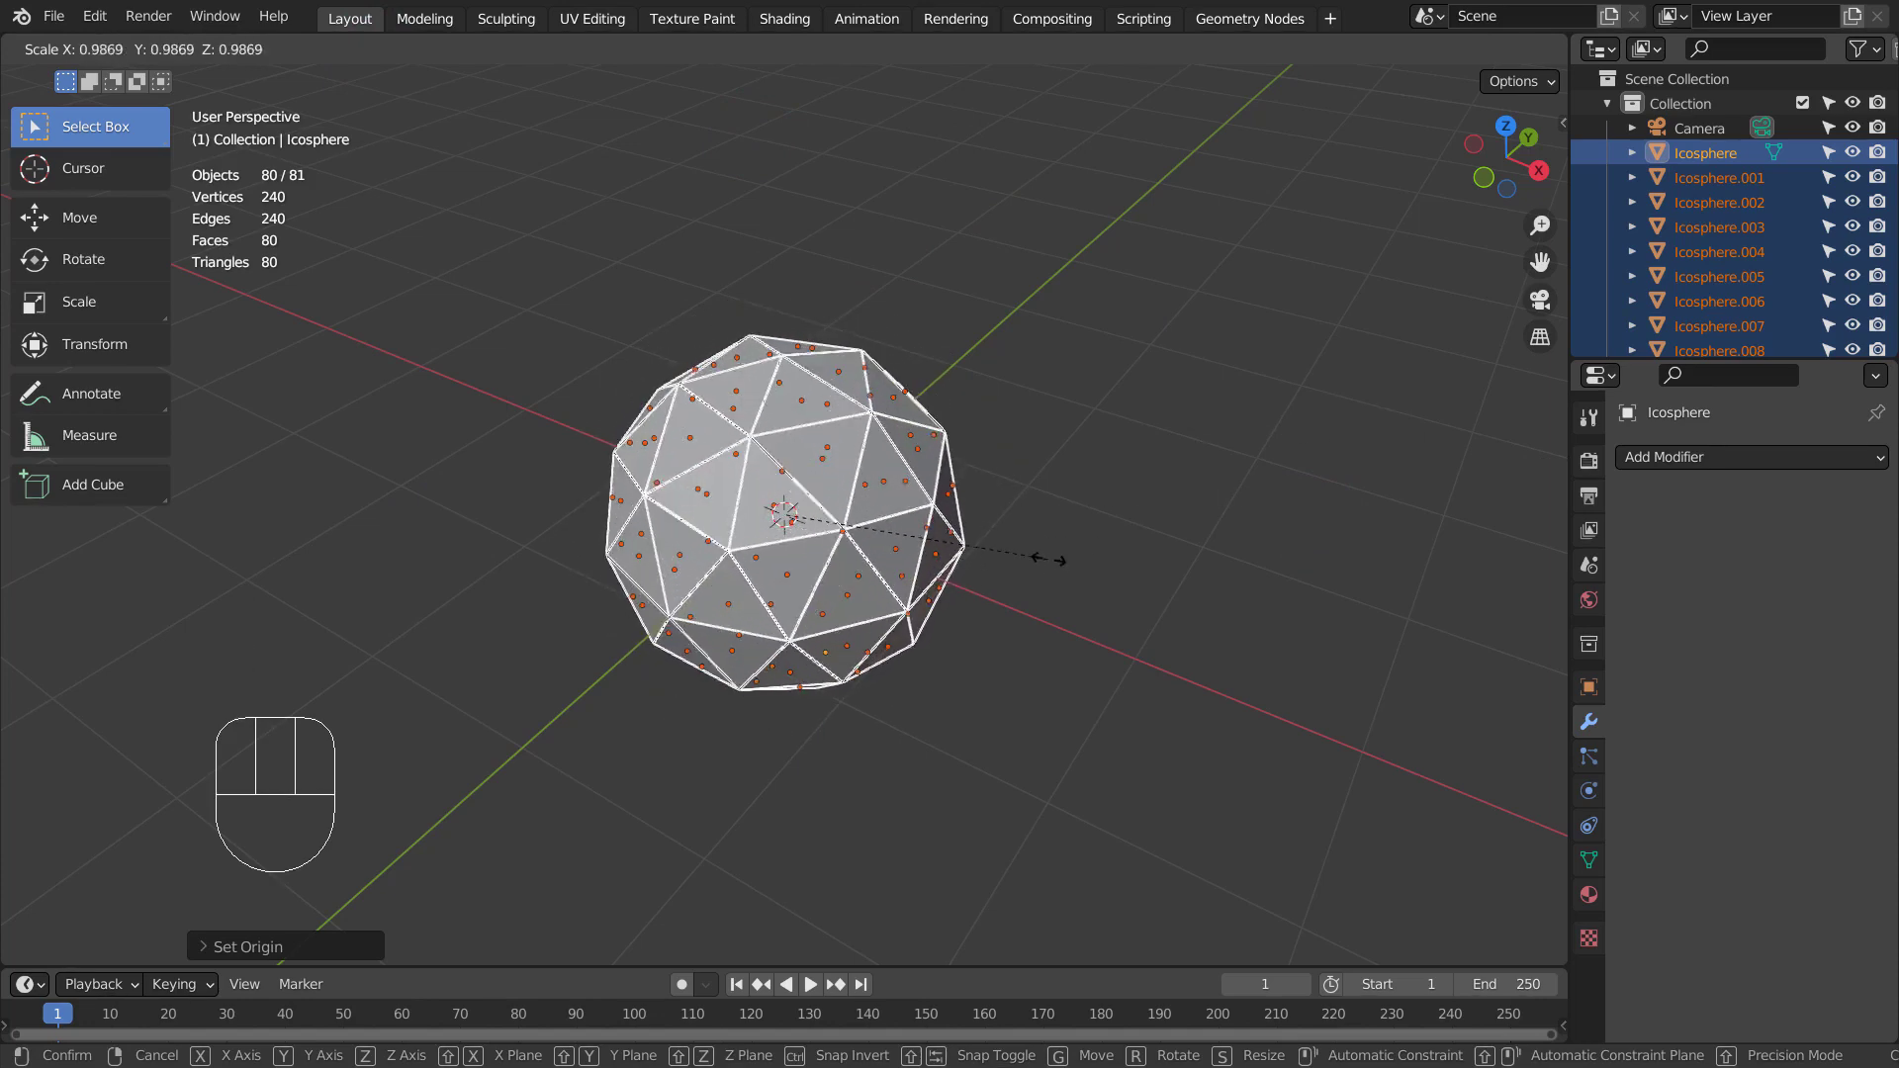
left_click(983, 595)
middle_click_drag(1046, 567, 1147, 544)
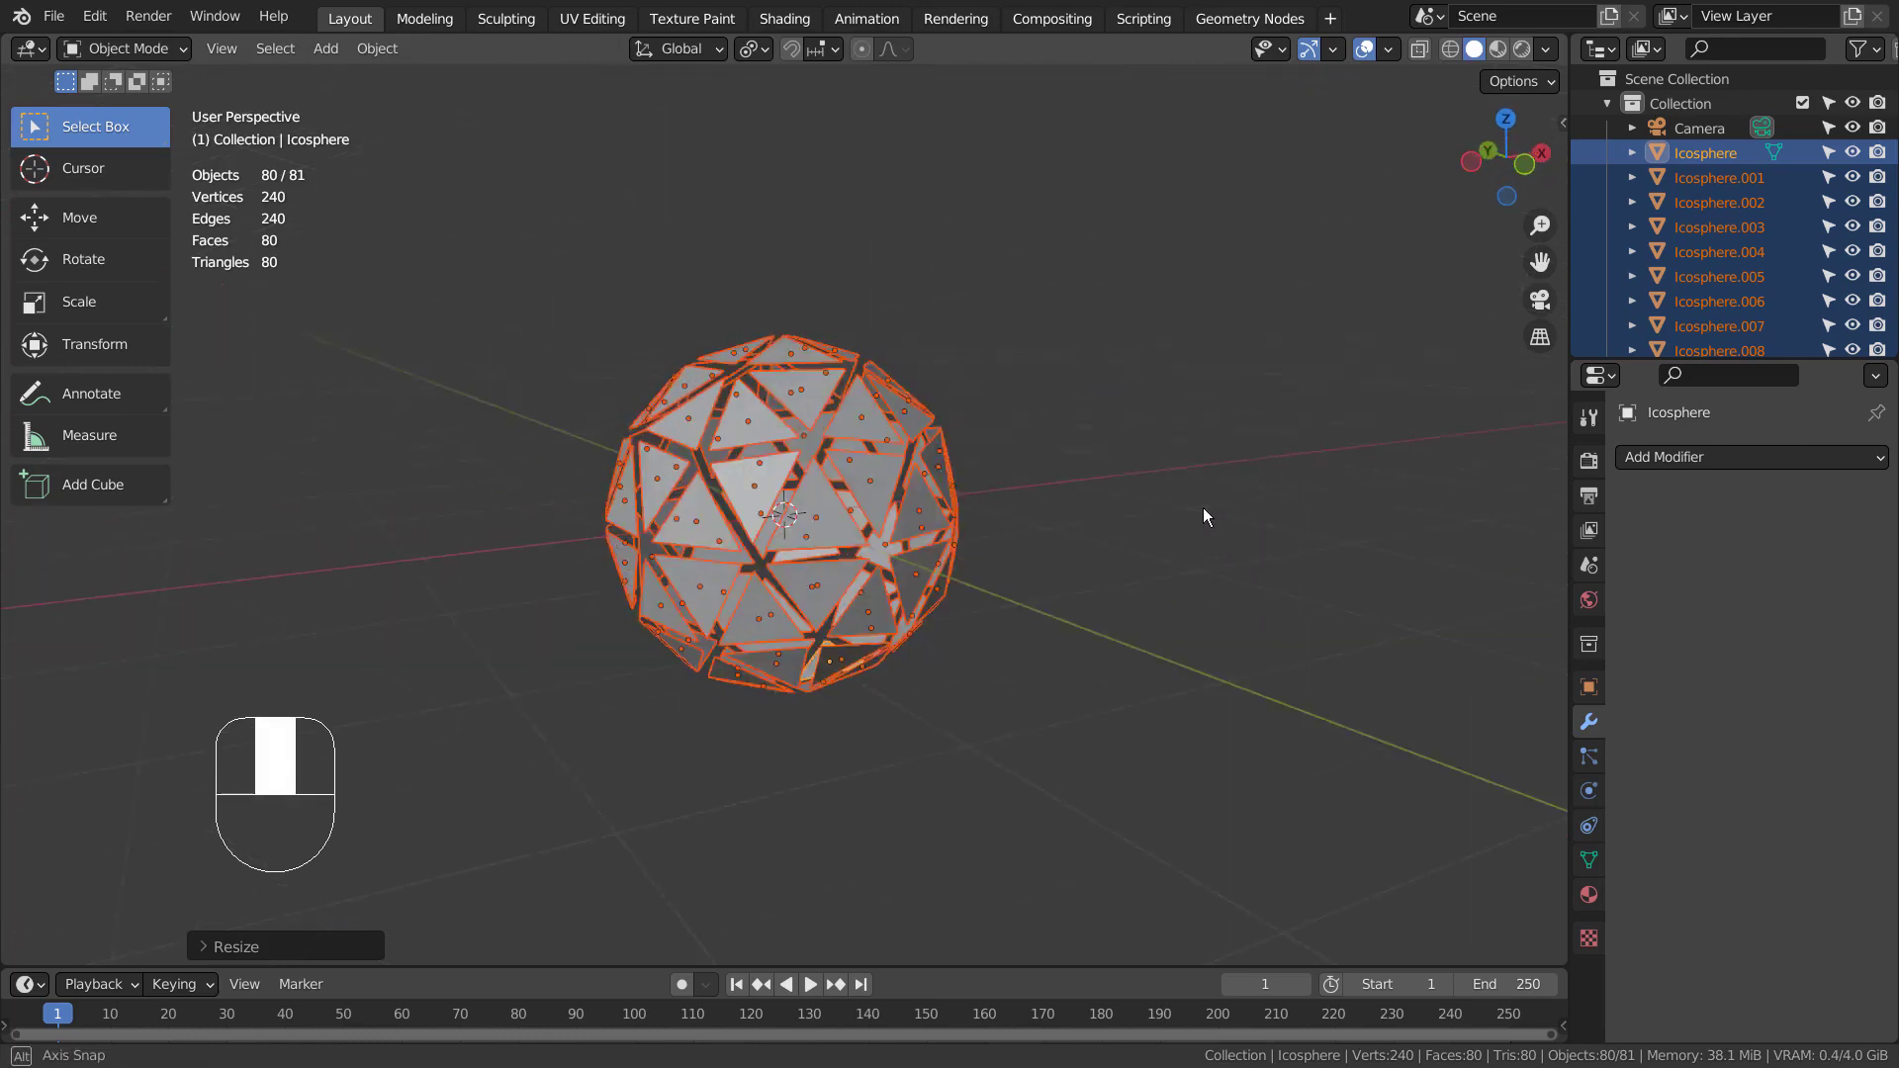
scroll(1149, 548, "up", 4)
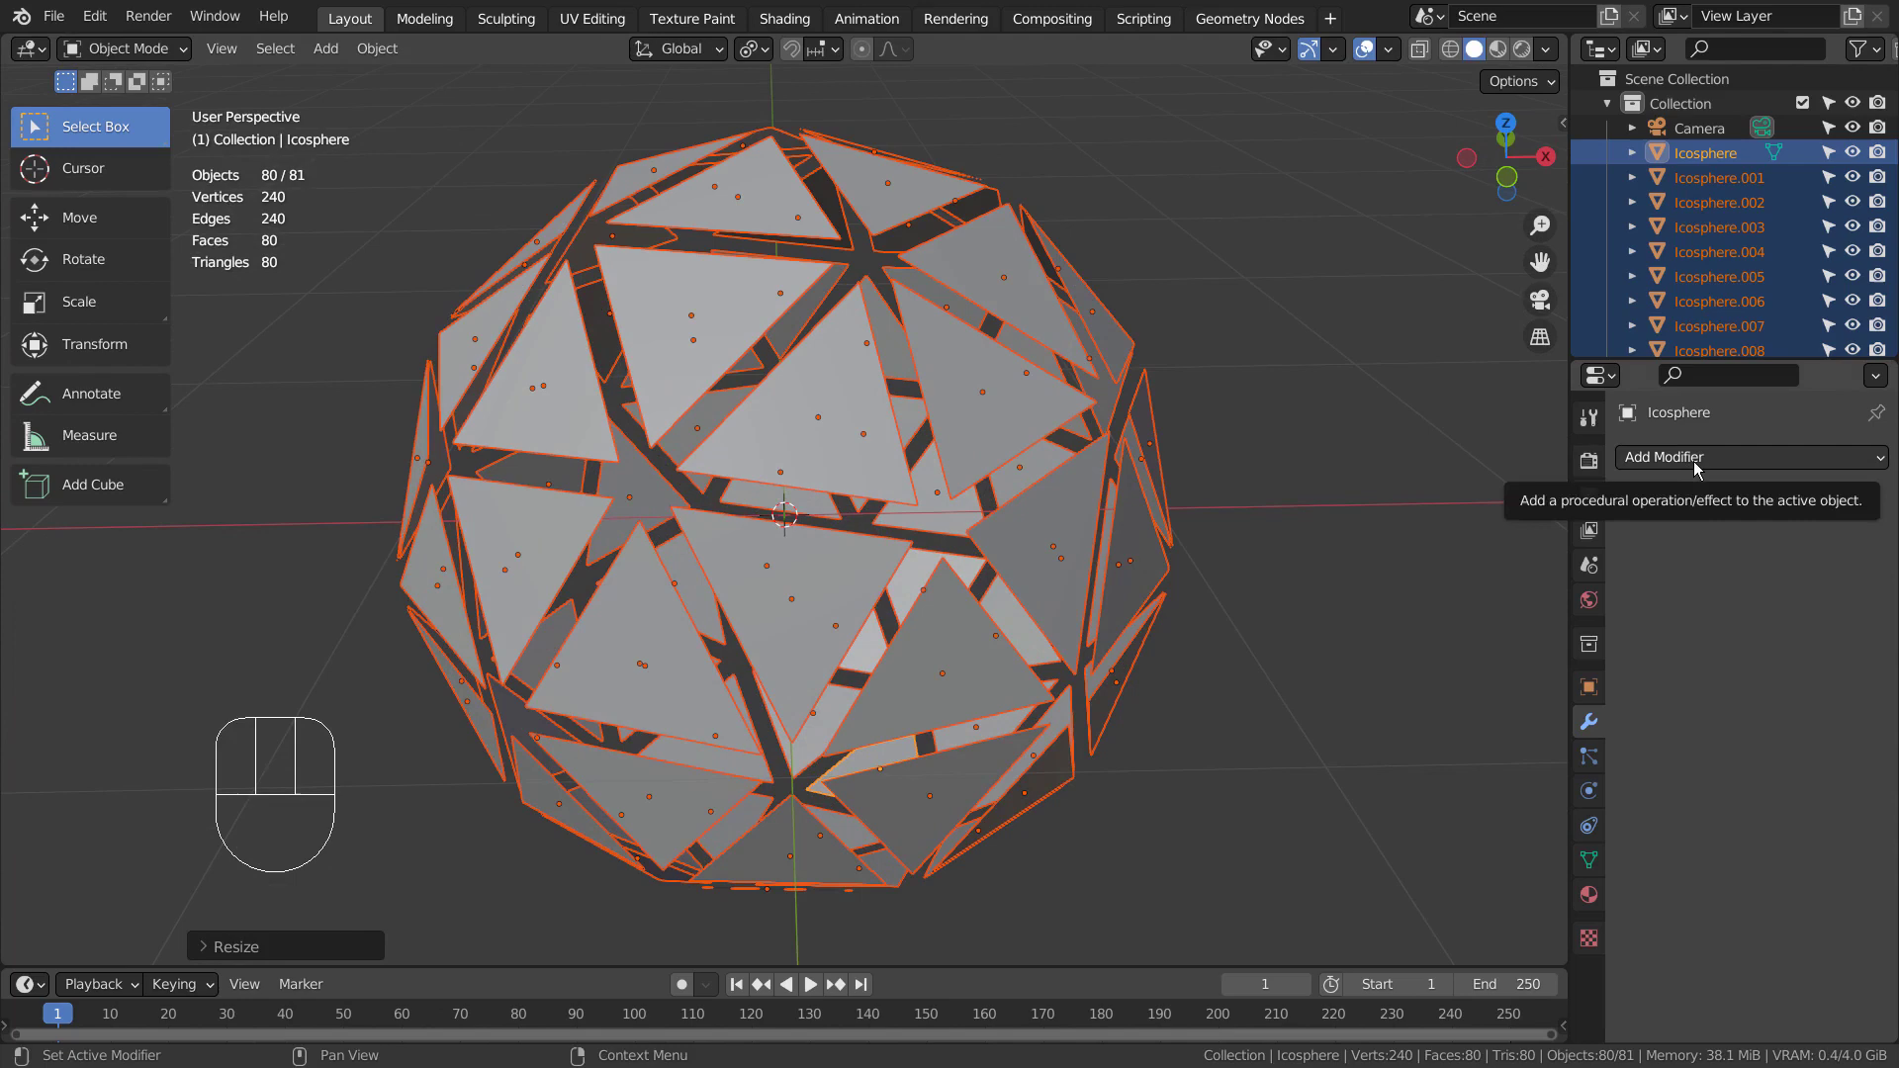
Step: Extrude all the pieces' faces along their normals into thick slabs
key("Tab")
key("a")
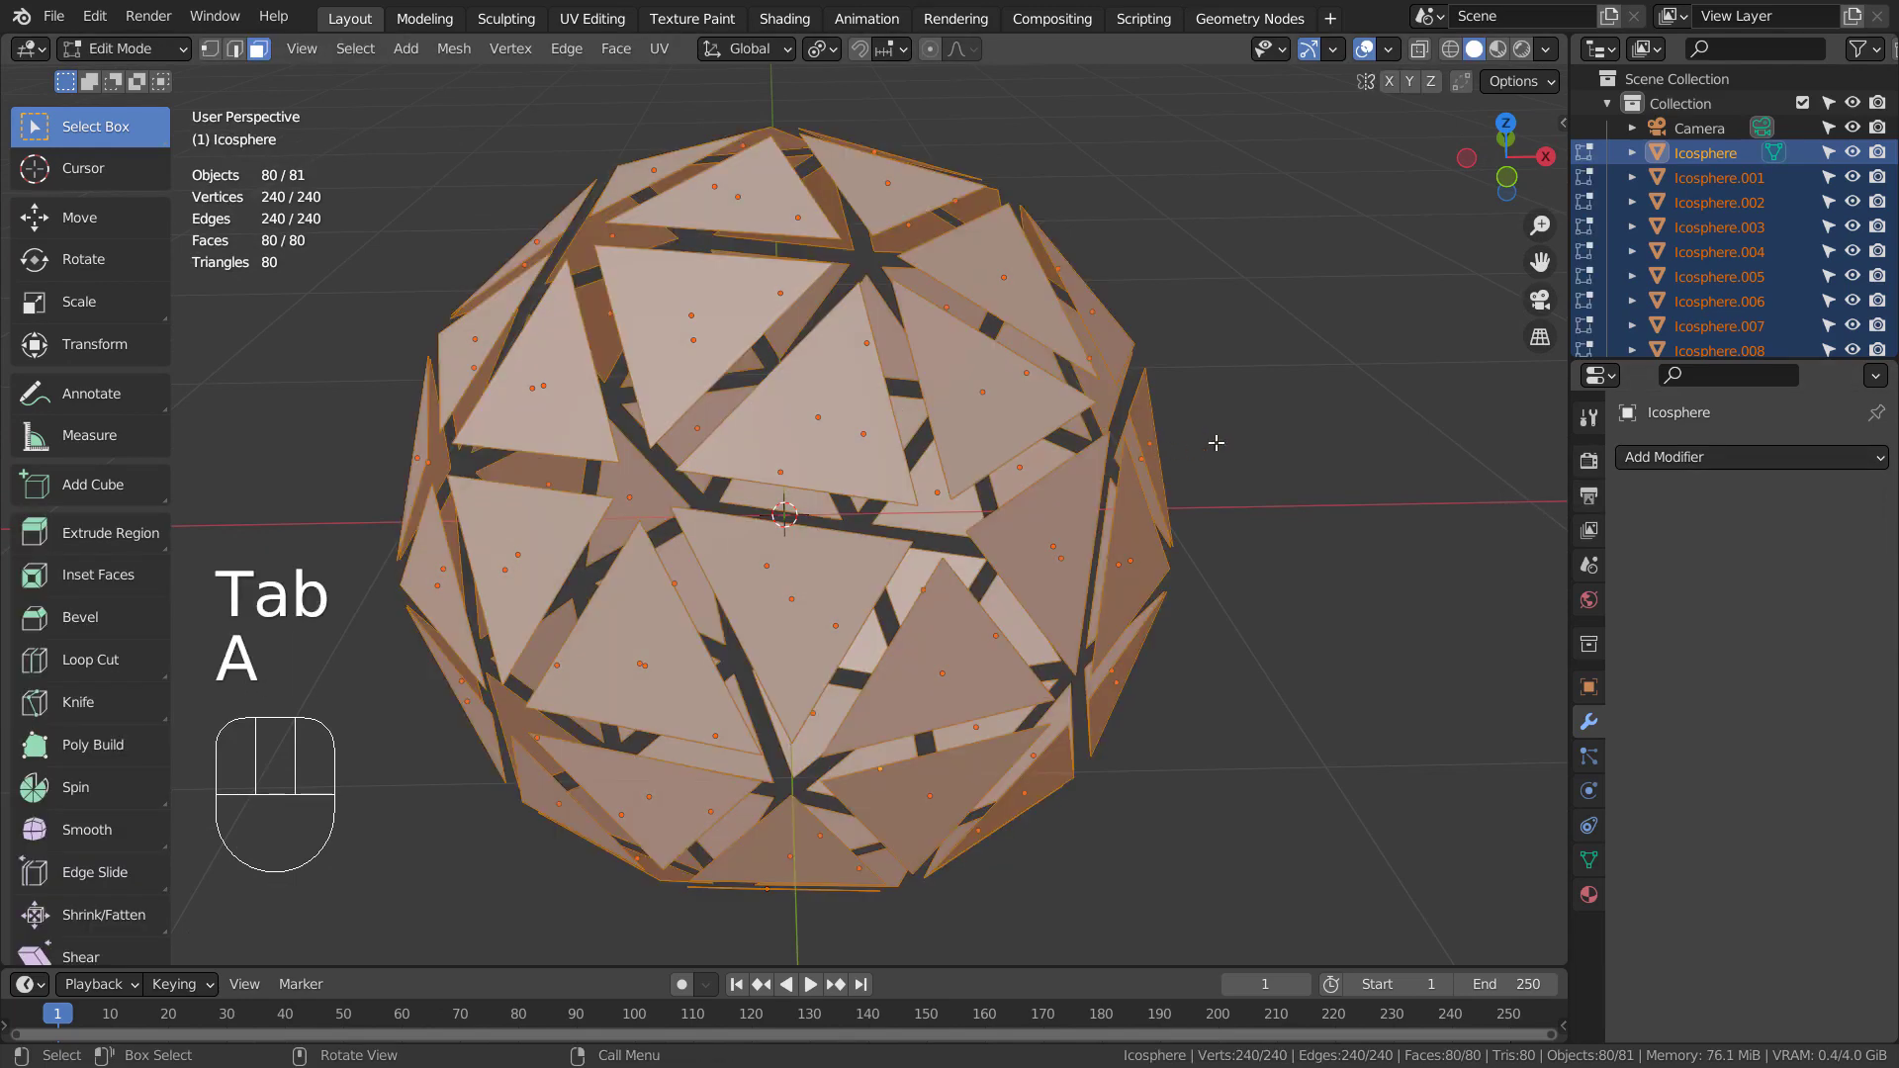
left_click_drag(97, 532, 164, 685)
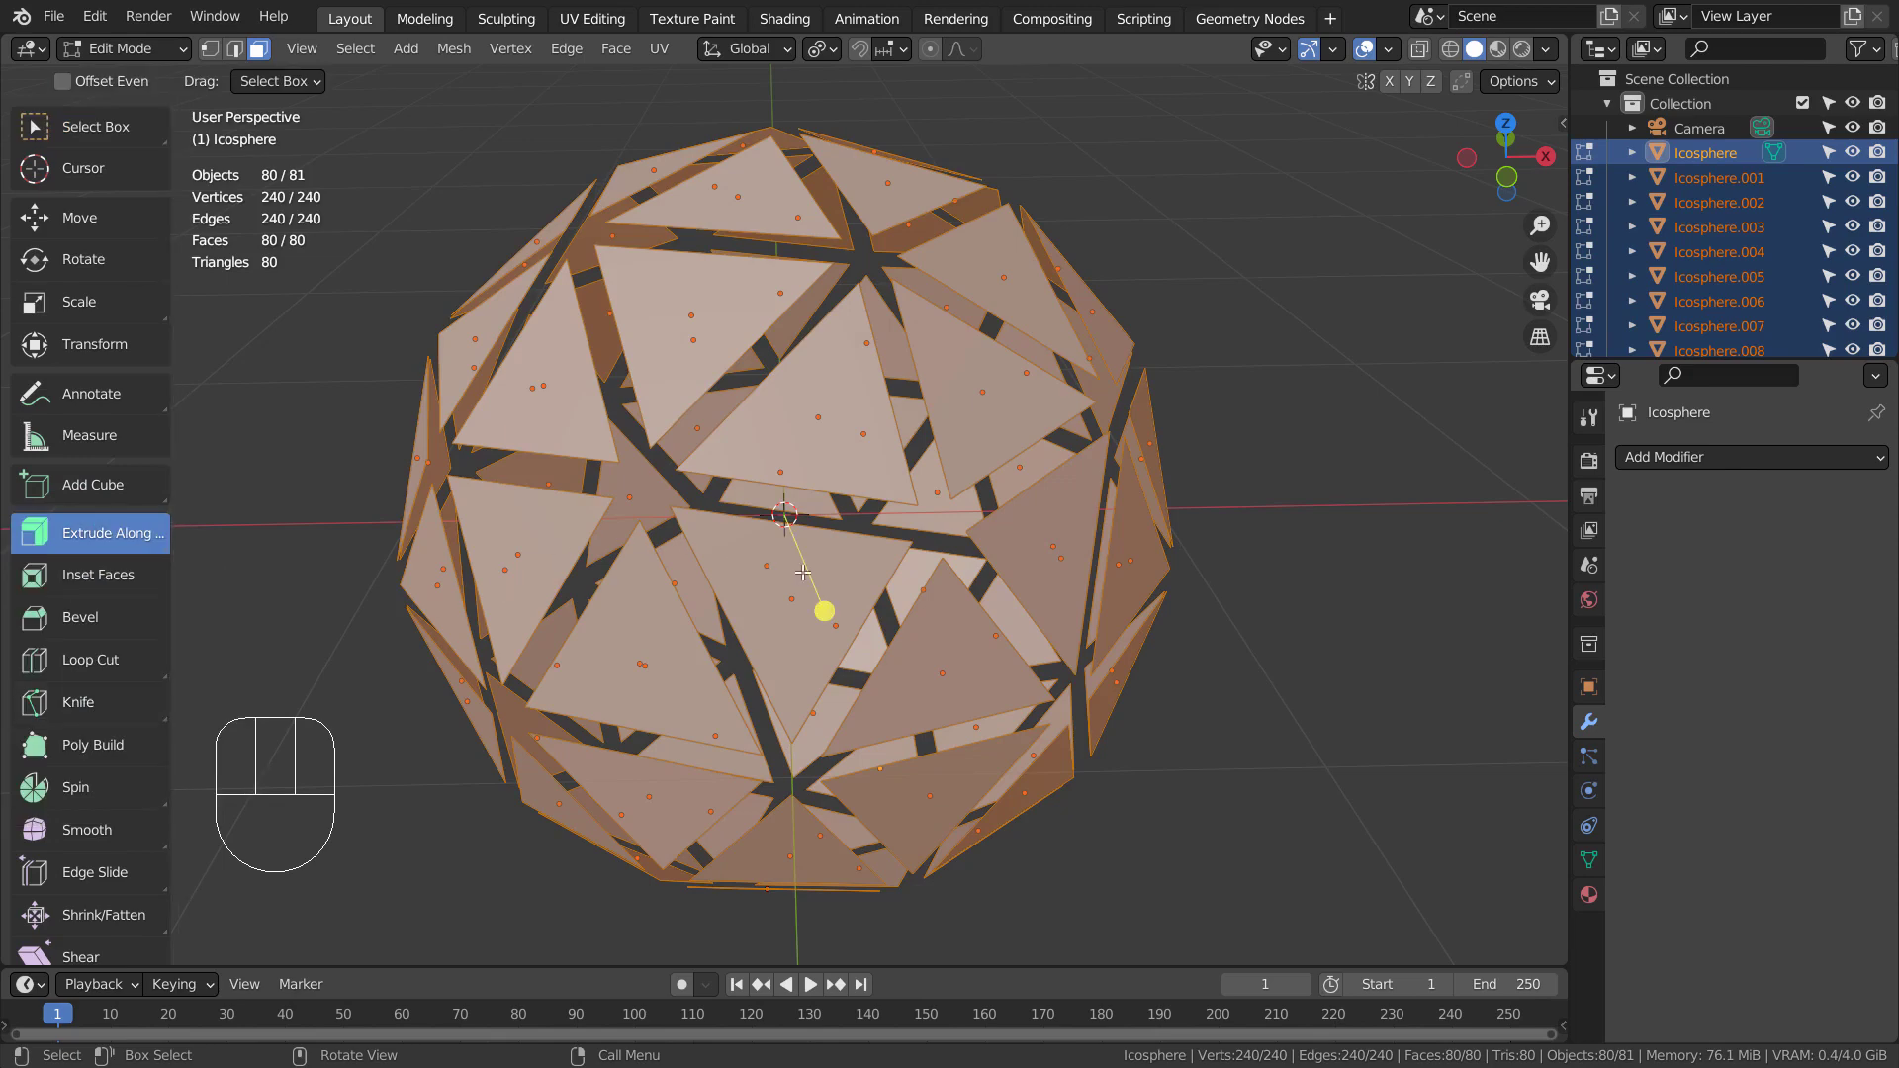
left_click_drag(824, 615, 1085, 560)
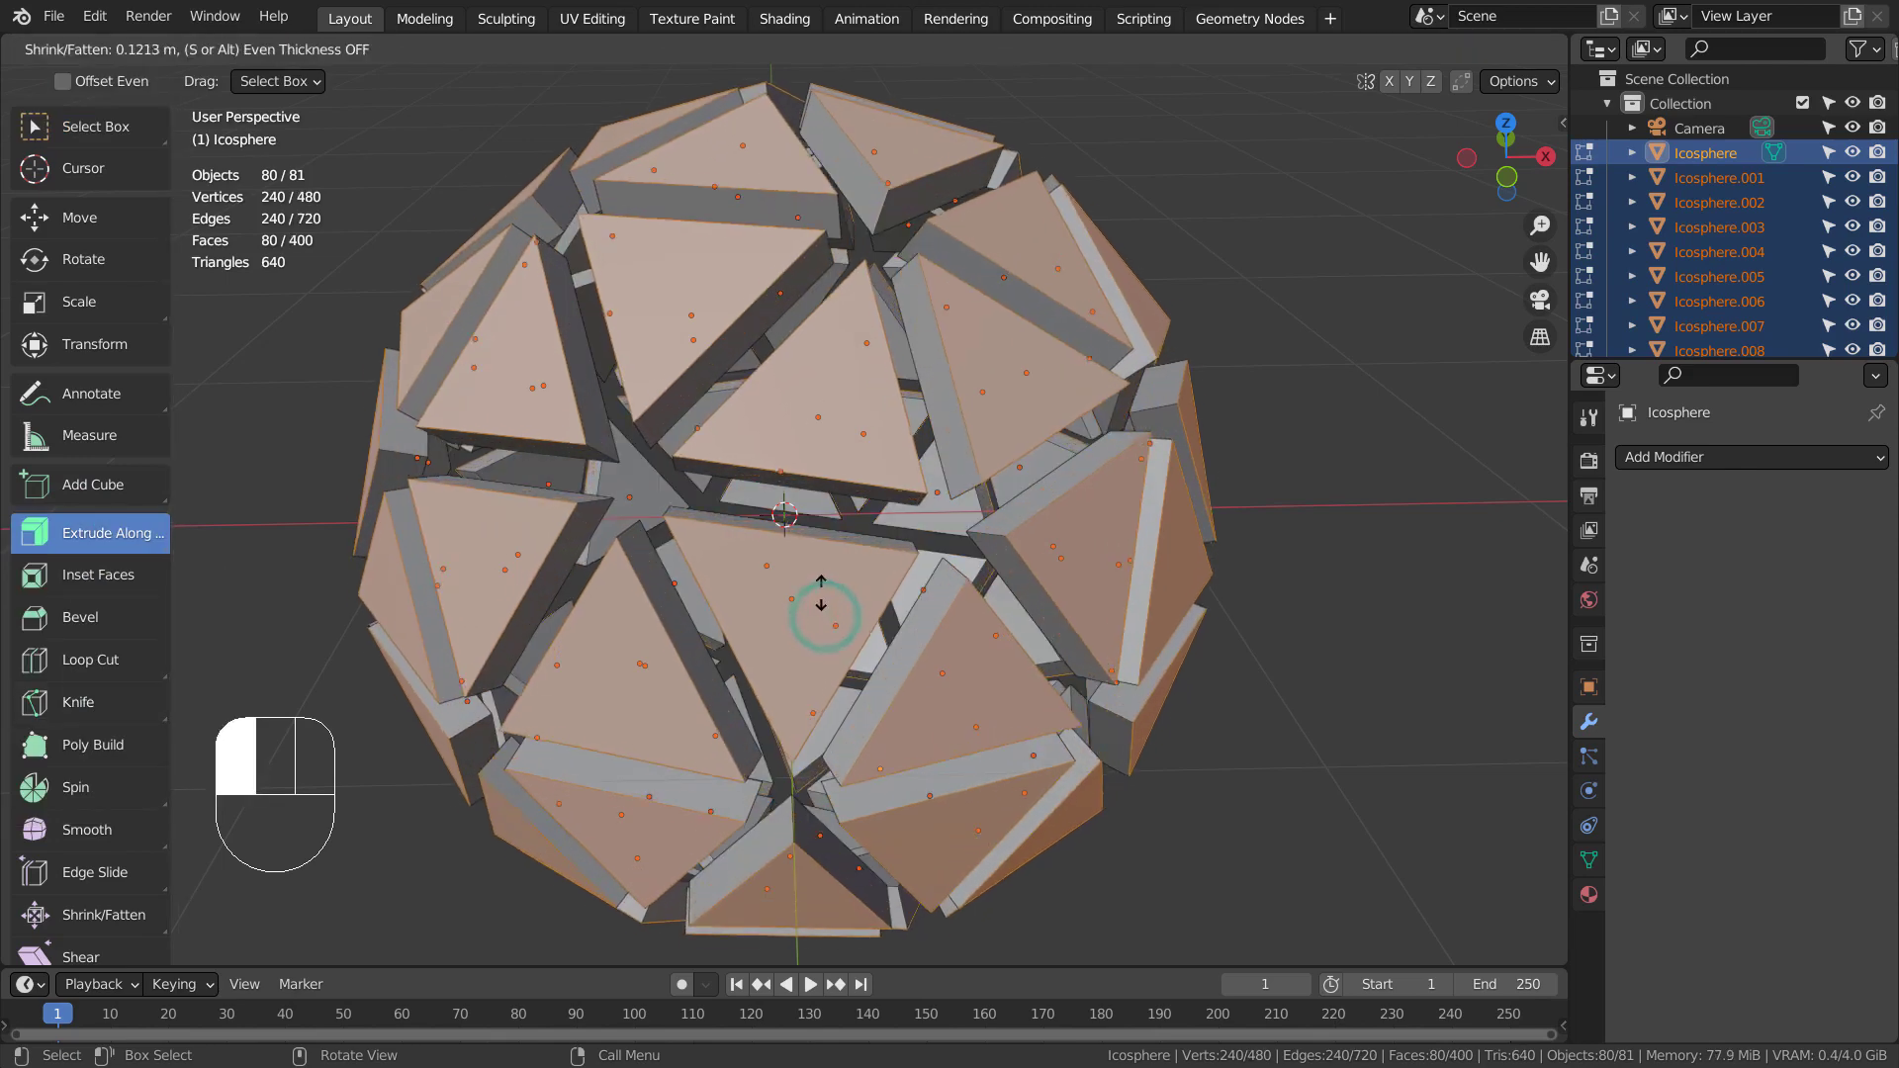
key("Tab")
scroll(1091, 560, "down", 5)
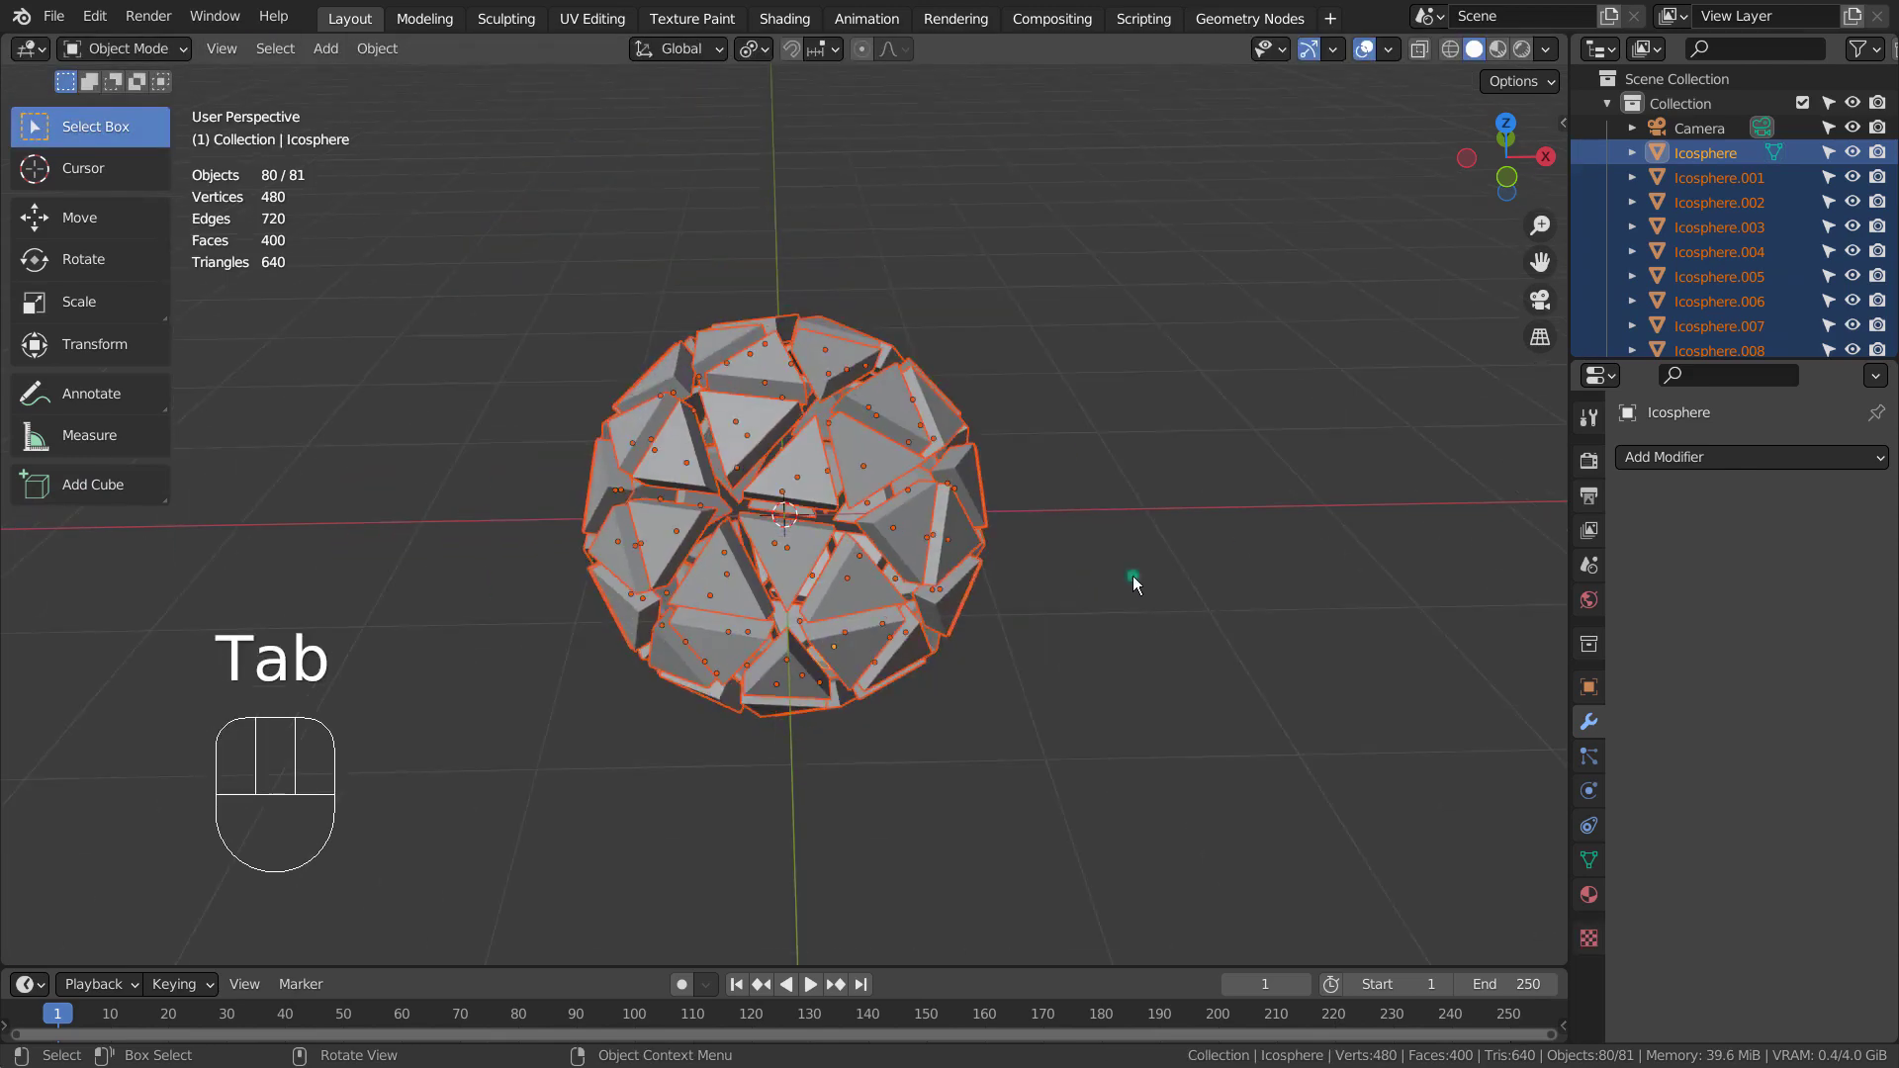
Step: In wireframe view, box-select all the icosphere pieces and delete them
left_click(1132, 576)
mouse_move(1081, 659)
middle_mouse_down()
mouse_move(1424, 534)
mouse_move(1389, 505)
mouse_move(1048, 461)
mouse_move(835, 526)
mouse_move(713, 599)
mouse_move(672, 706)
mouse_move(1023, 729)
mouse_move(1138, 708)
mouse_move(922, 572)
mouse_move(975, 519)
mouse_move(1056, 487)
mouse_move(1114, 541)
middle_mouse_up()
key("shift+z")
key("b")
left_click_drag(446, 293, 1137, 797)
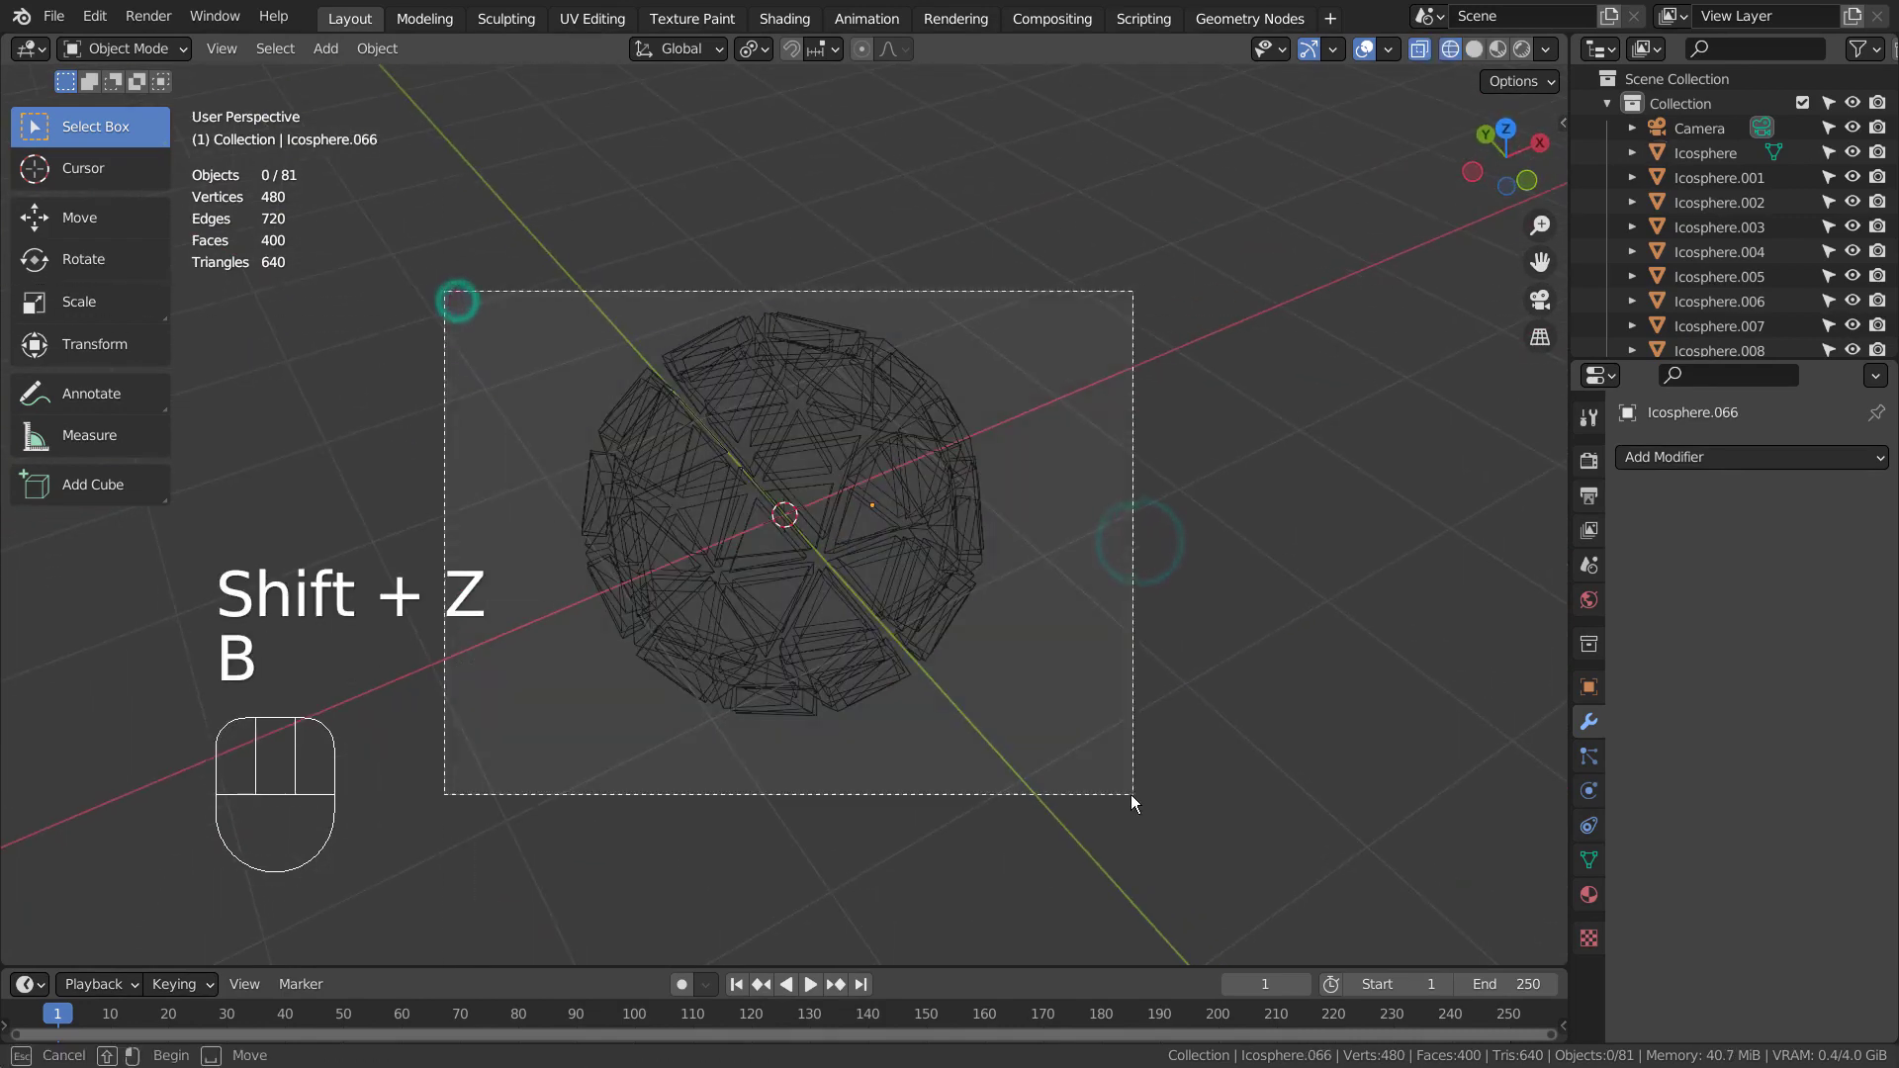
key("x")
left_click(1070, 749)
key("Tab")
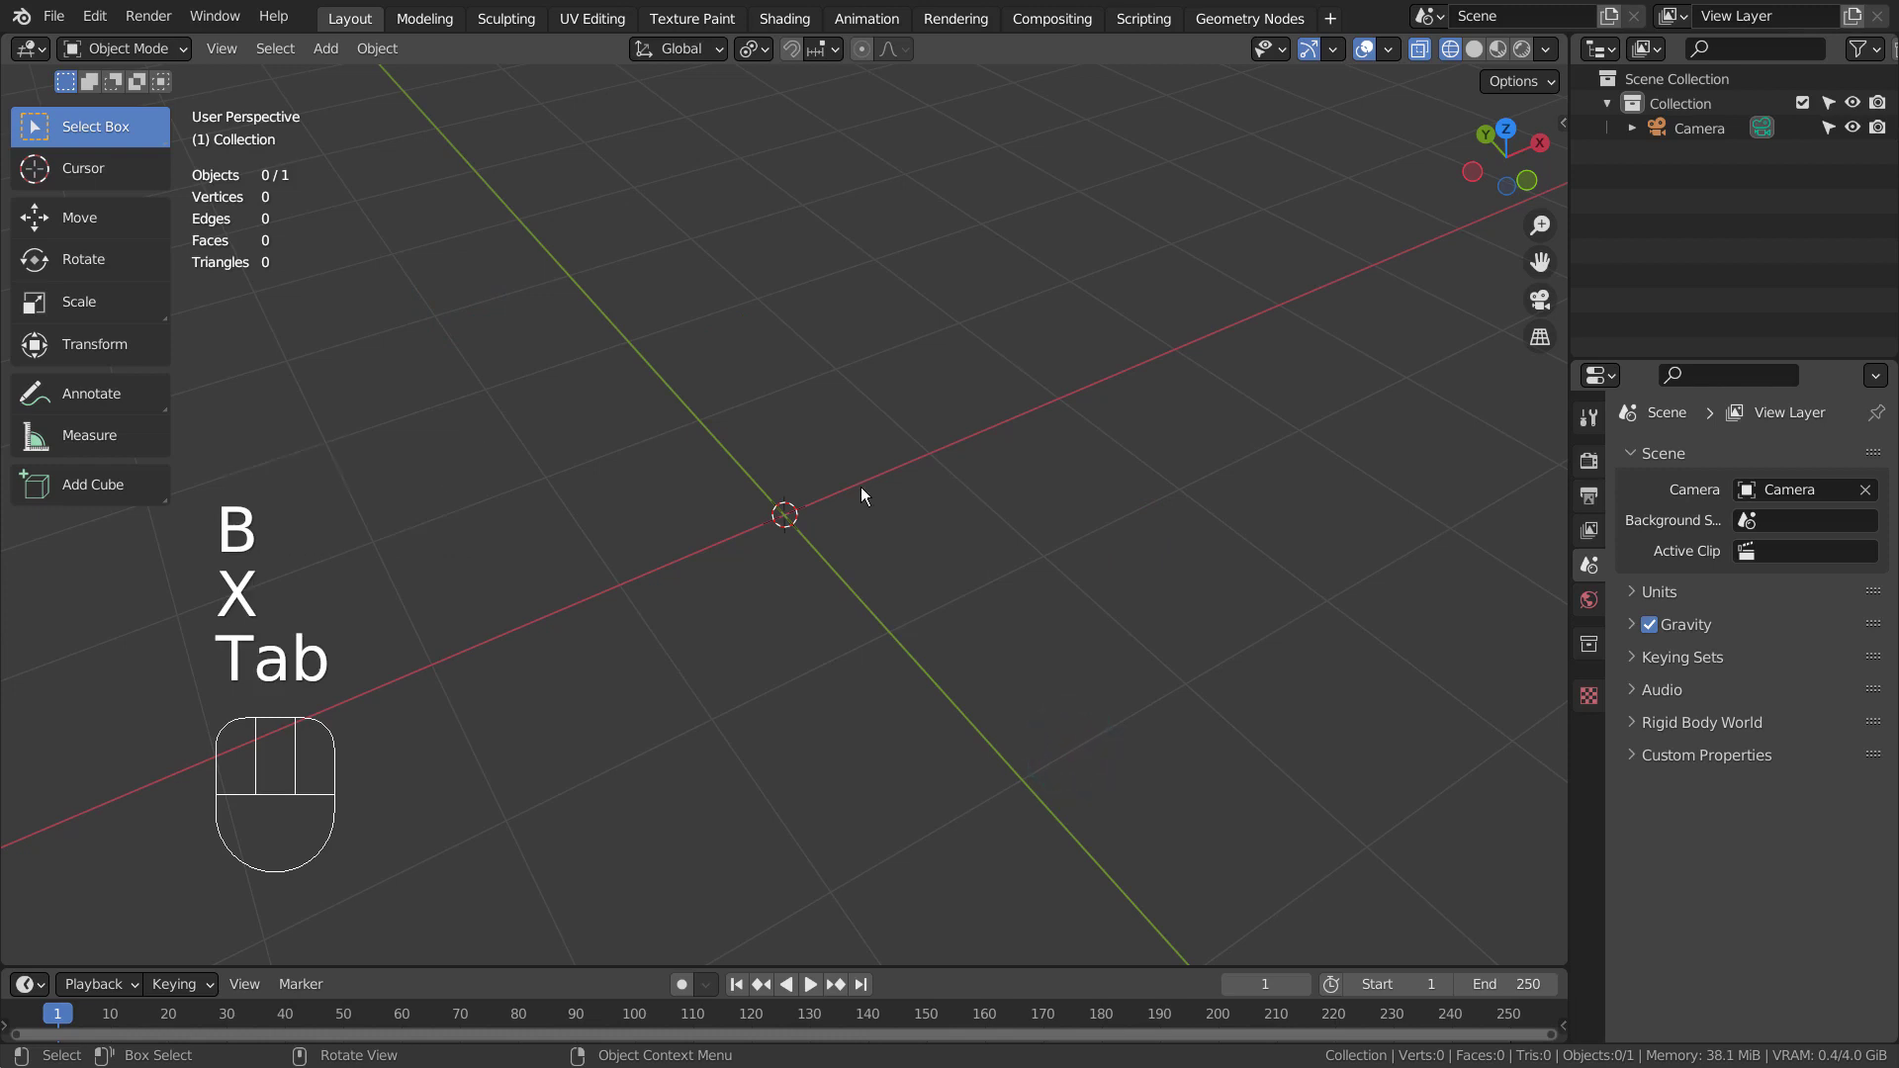
Step: Add a new icosphere and return the view to solid shading
key("shift+a")
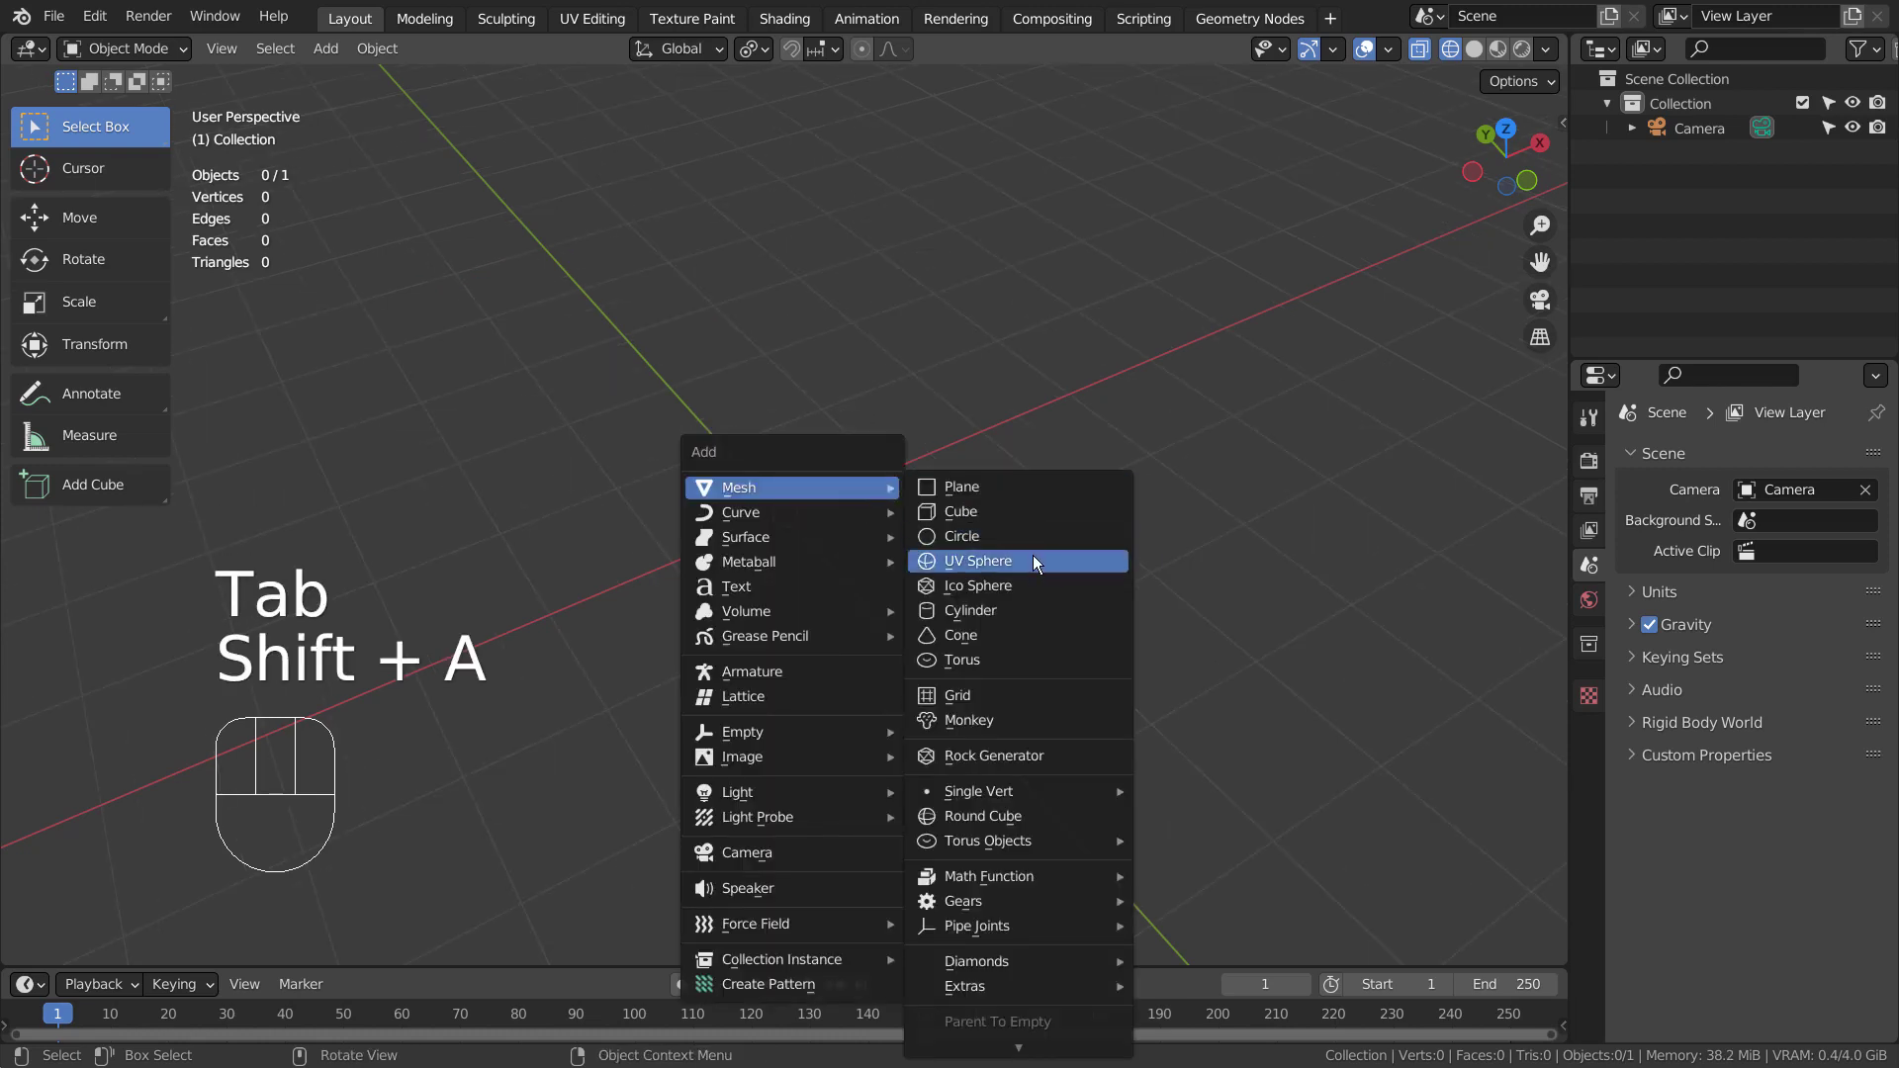
left_click(1033, 586)
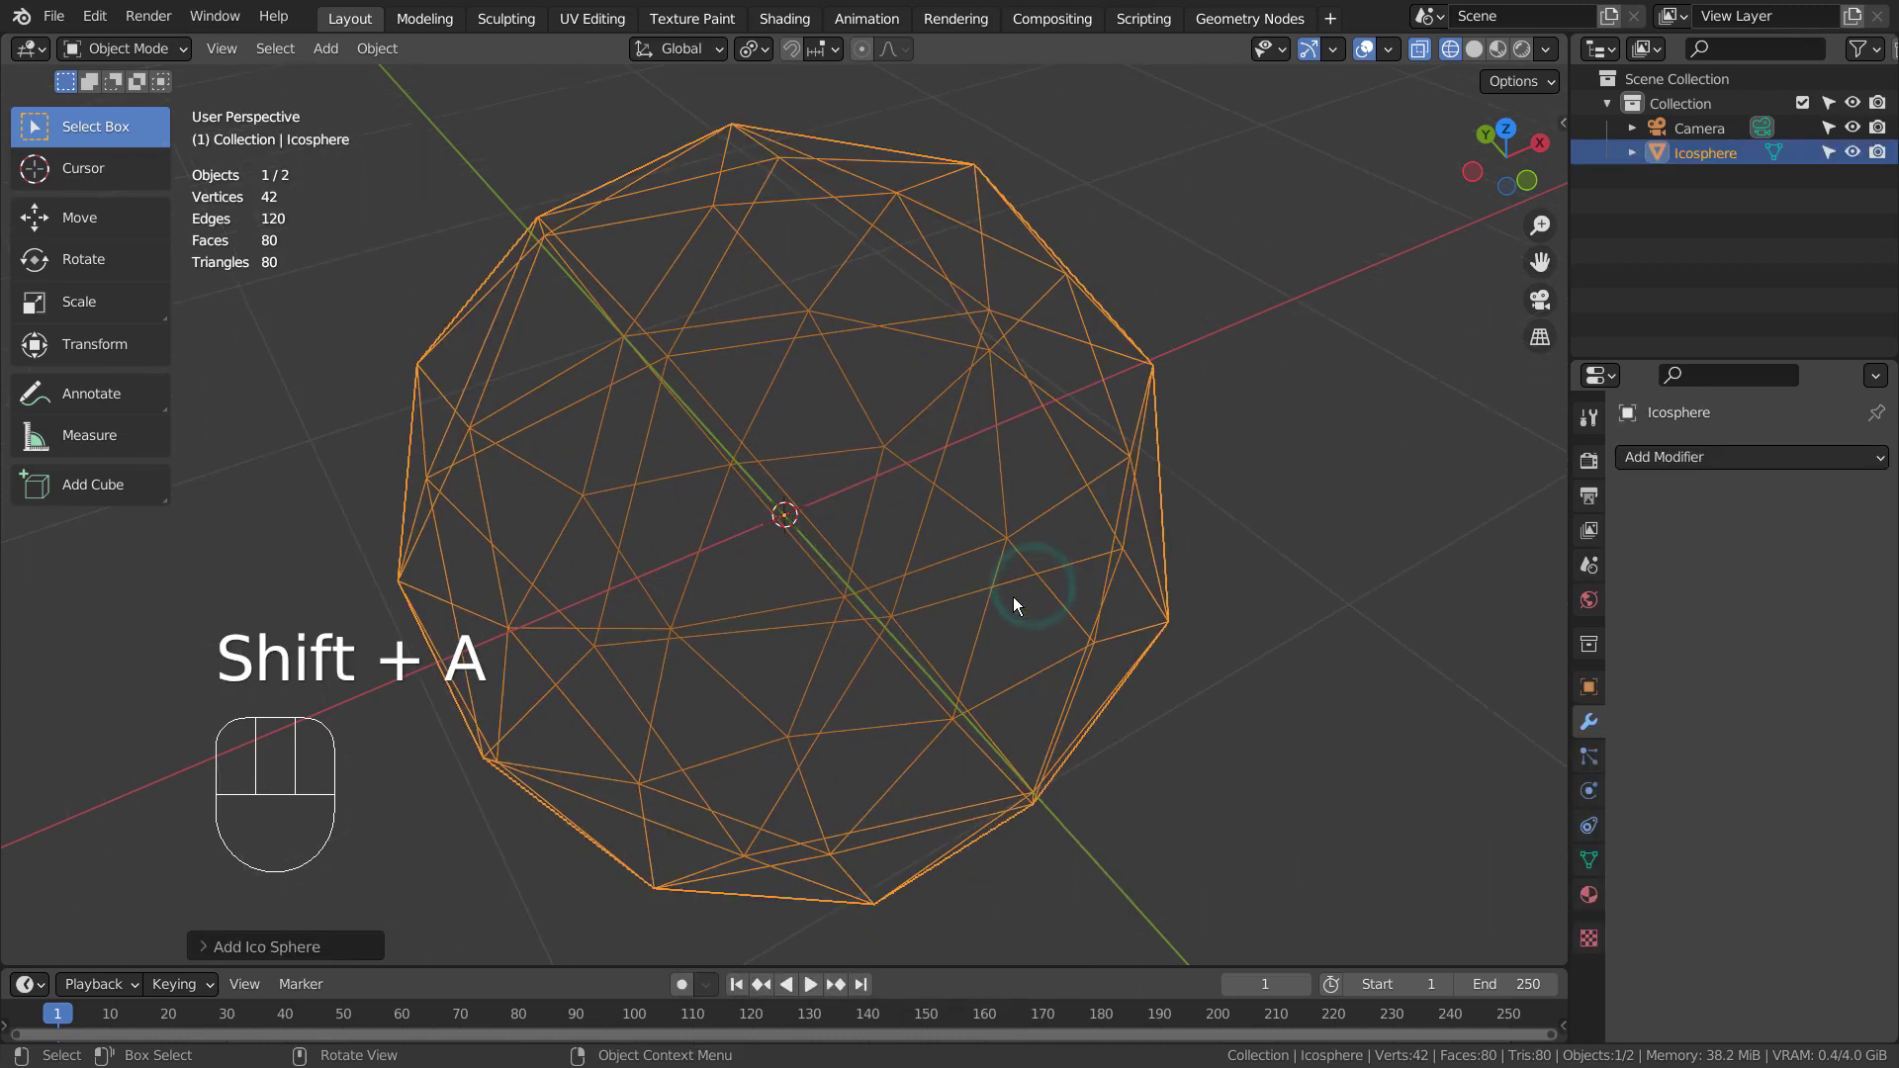
key("Tab")
scroll(1014, 597, "down", 4)
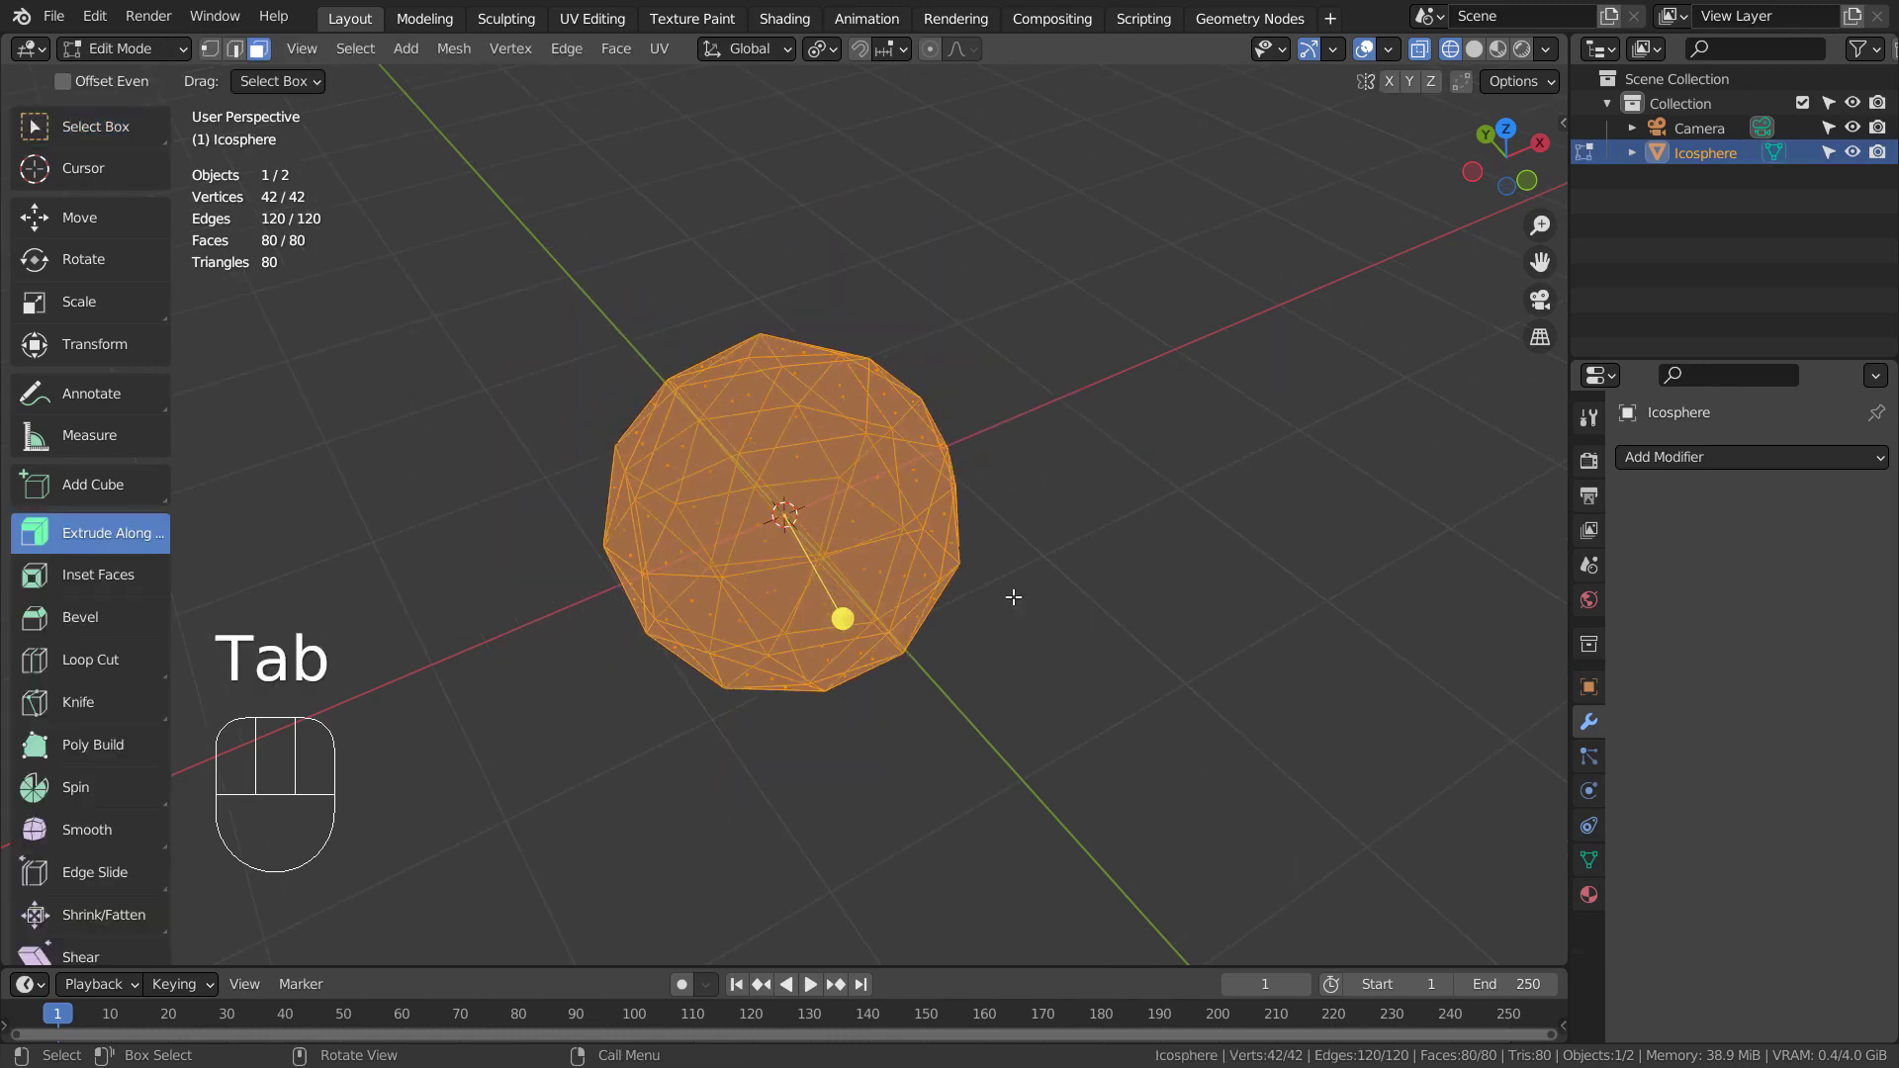
key("Tab")
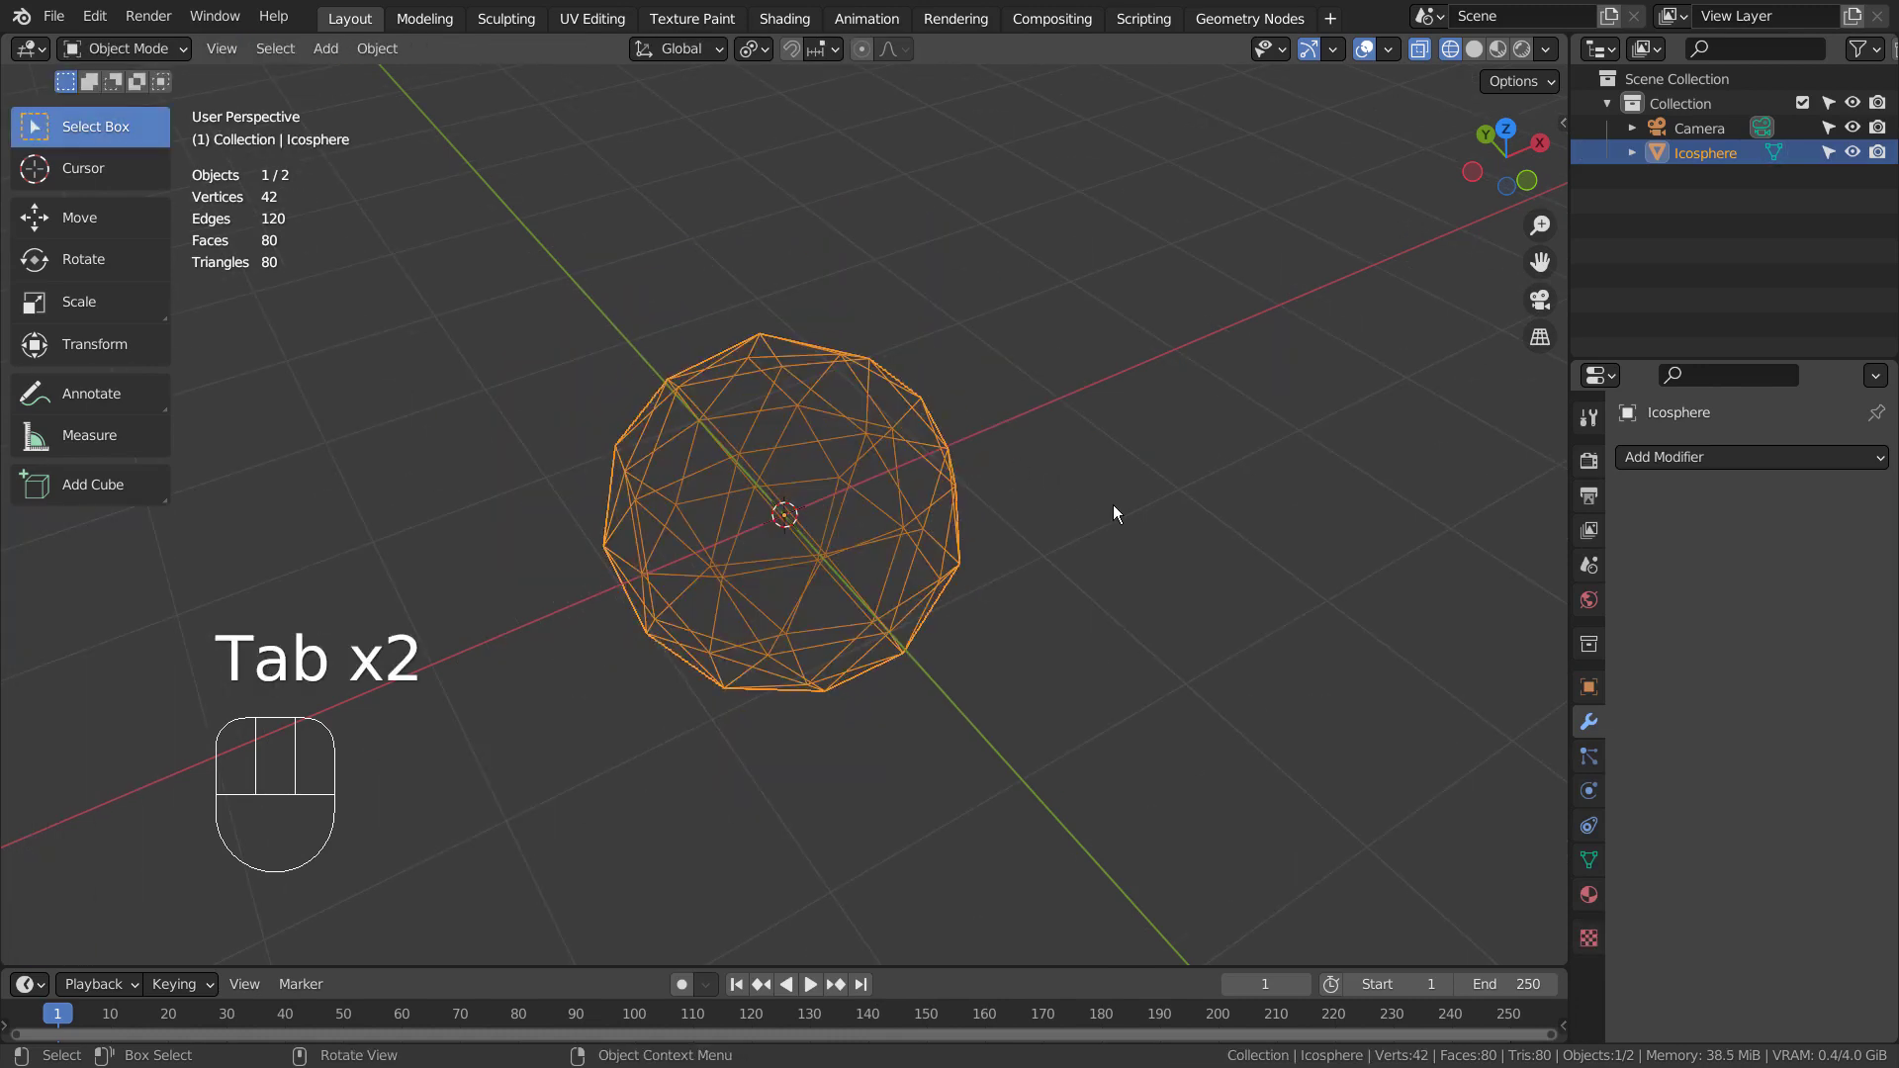
key("shift+z")
Step: Bevel the icosphere's vertices into a ball of hexagons and pentagons
key("Tab")
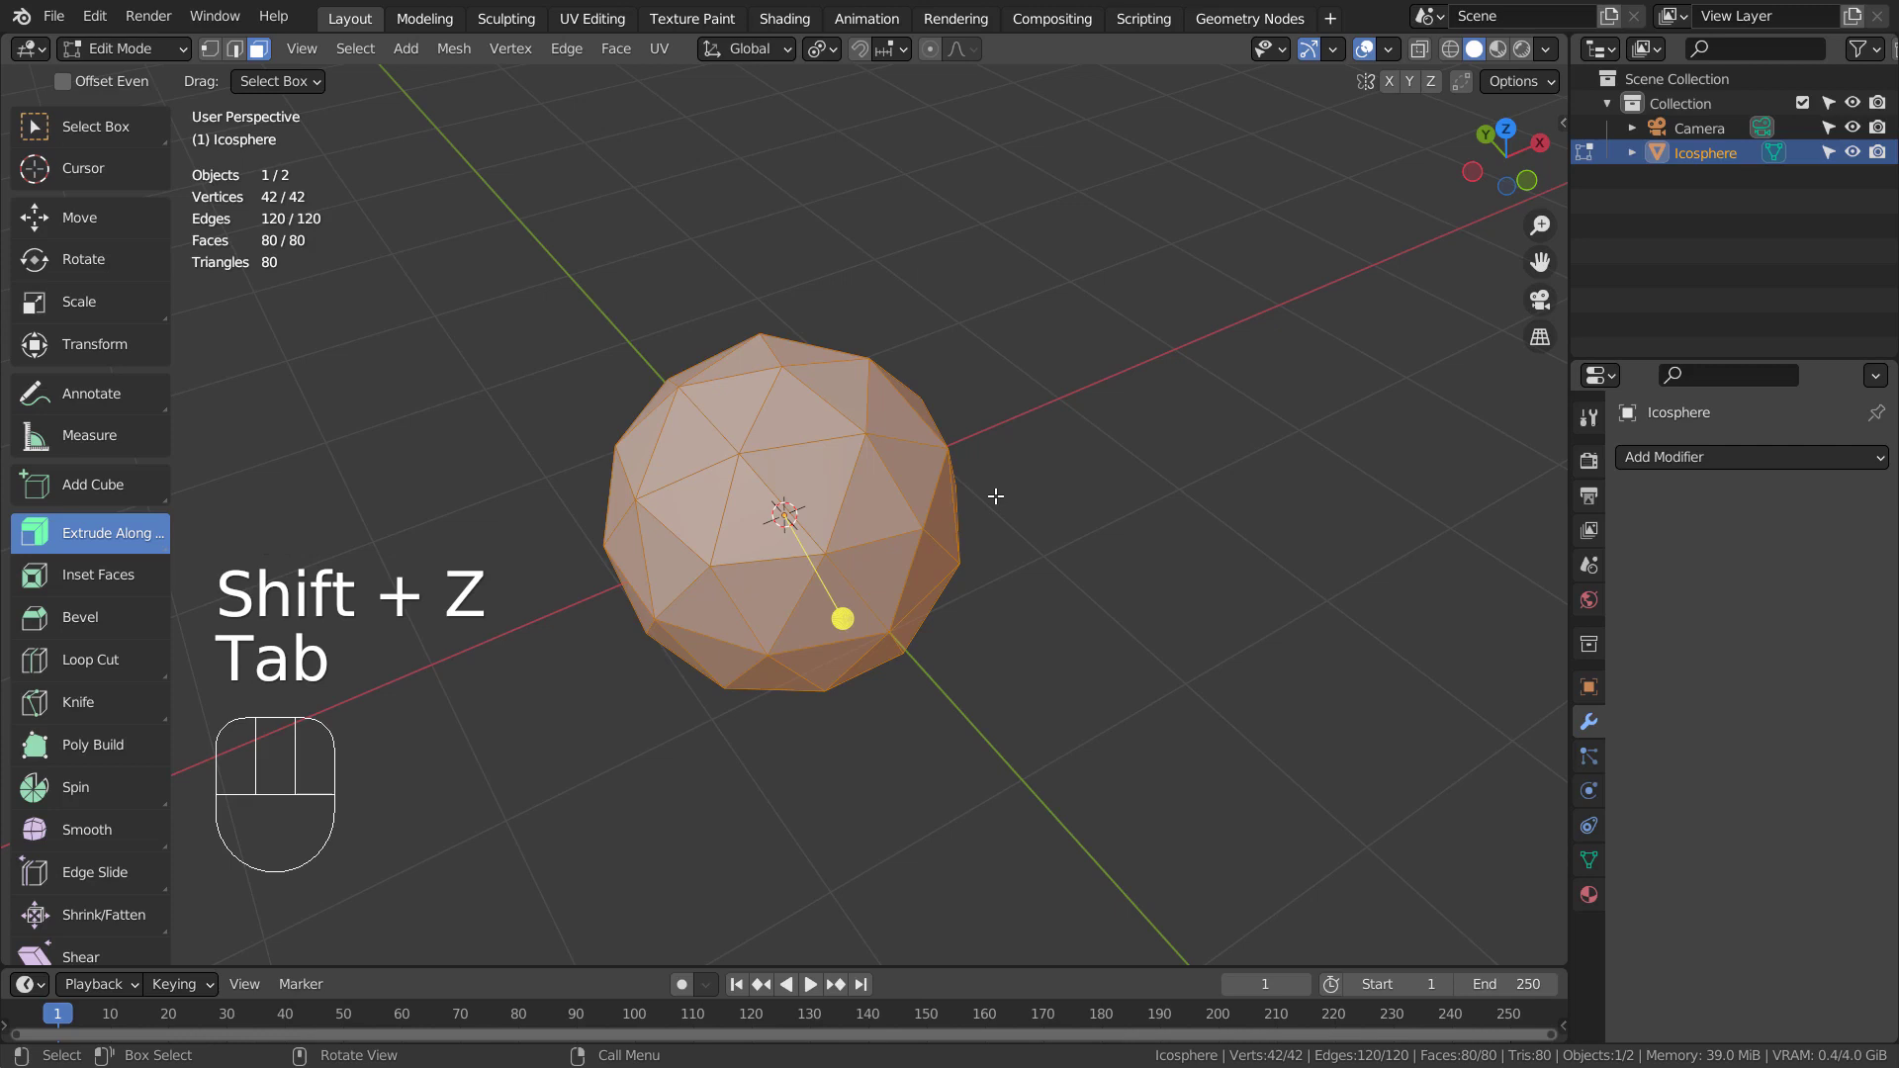
key("1")
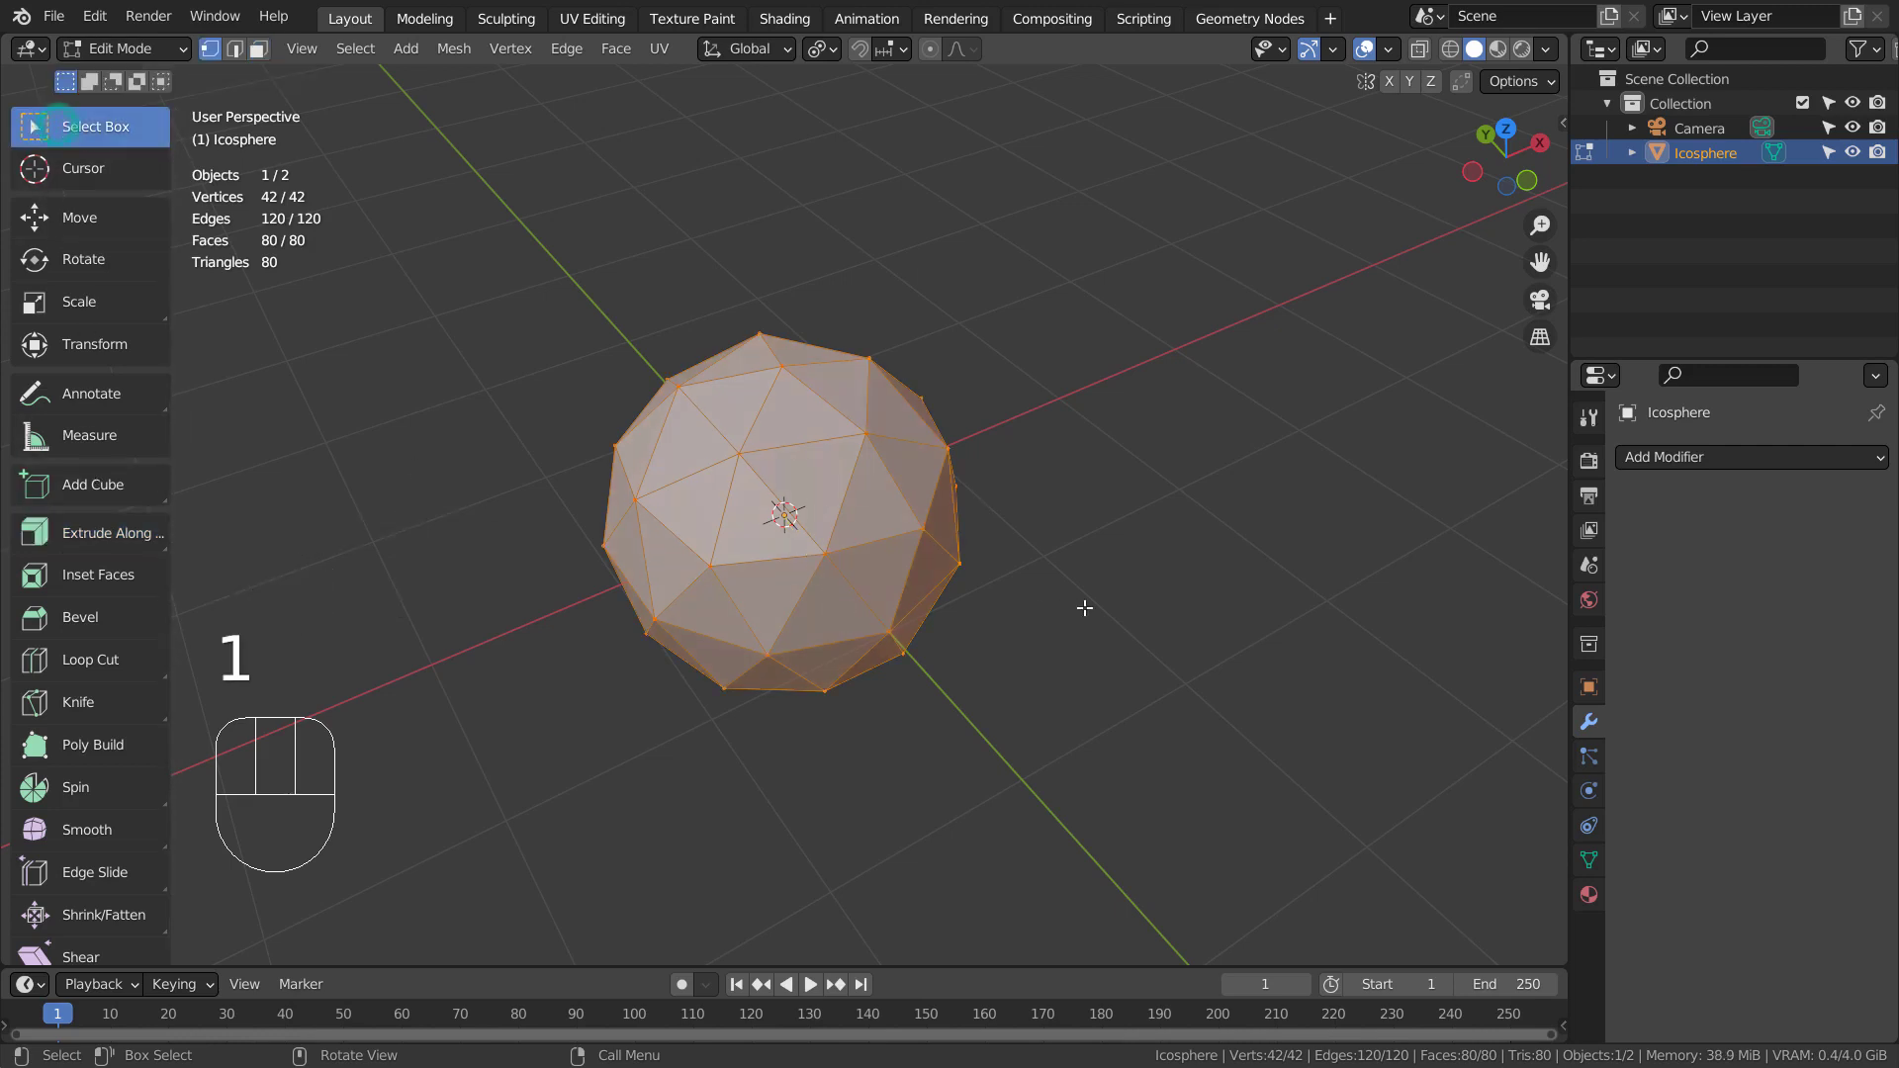
key("ctrl+b")
key("v")
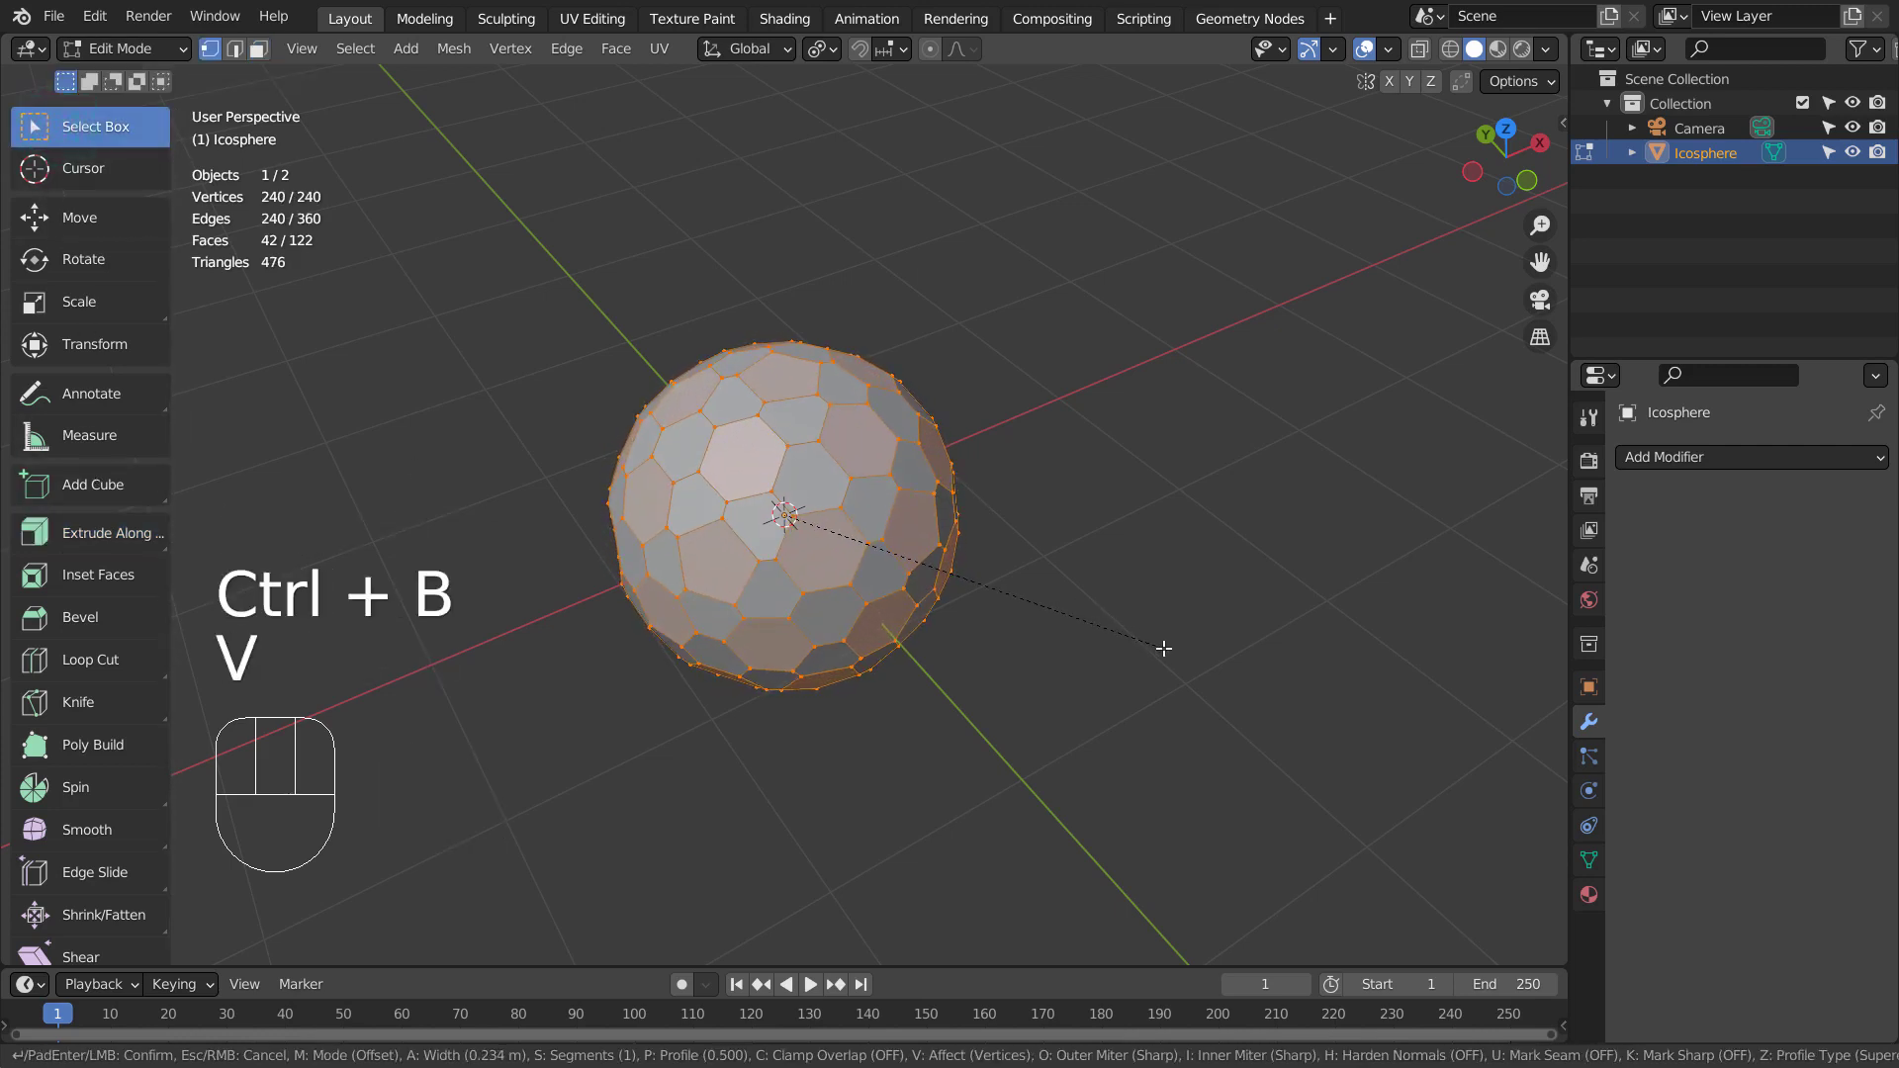
left_click(1162, 649)
middle_click_drag(1161, 649, 1094, 666)
Step: Select six adjoining faces near the sphere's centre and delete them
key("3")
left_click(775, 506)
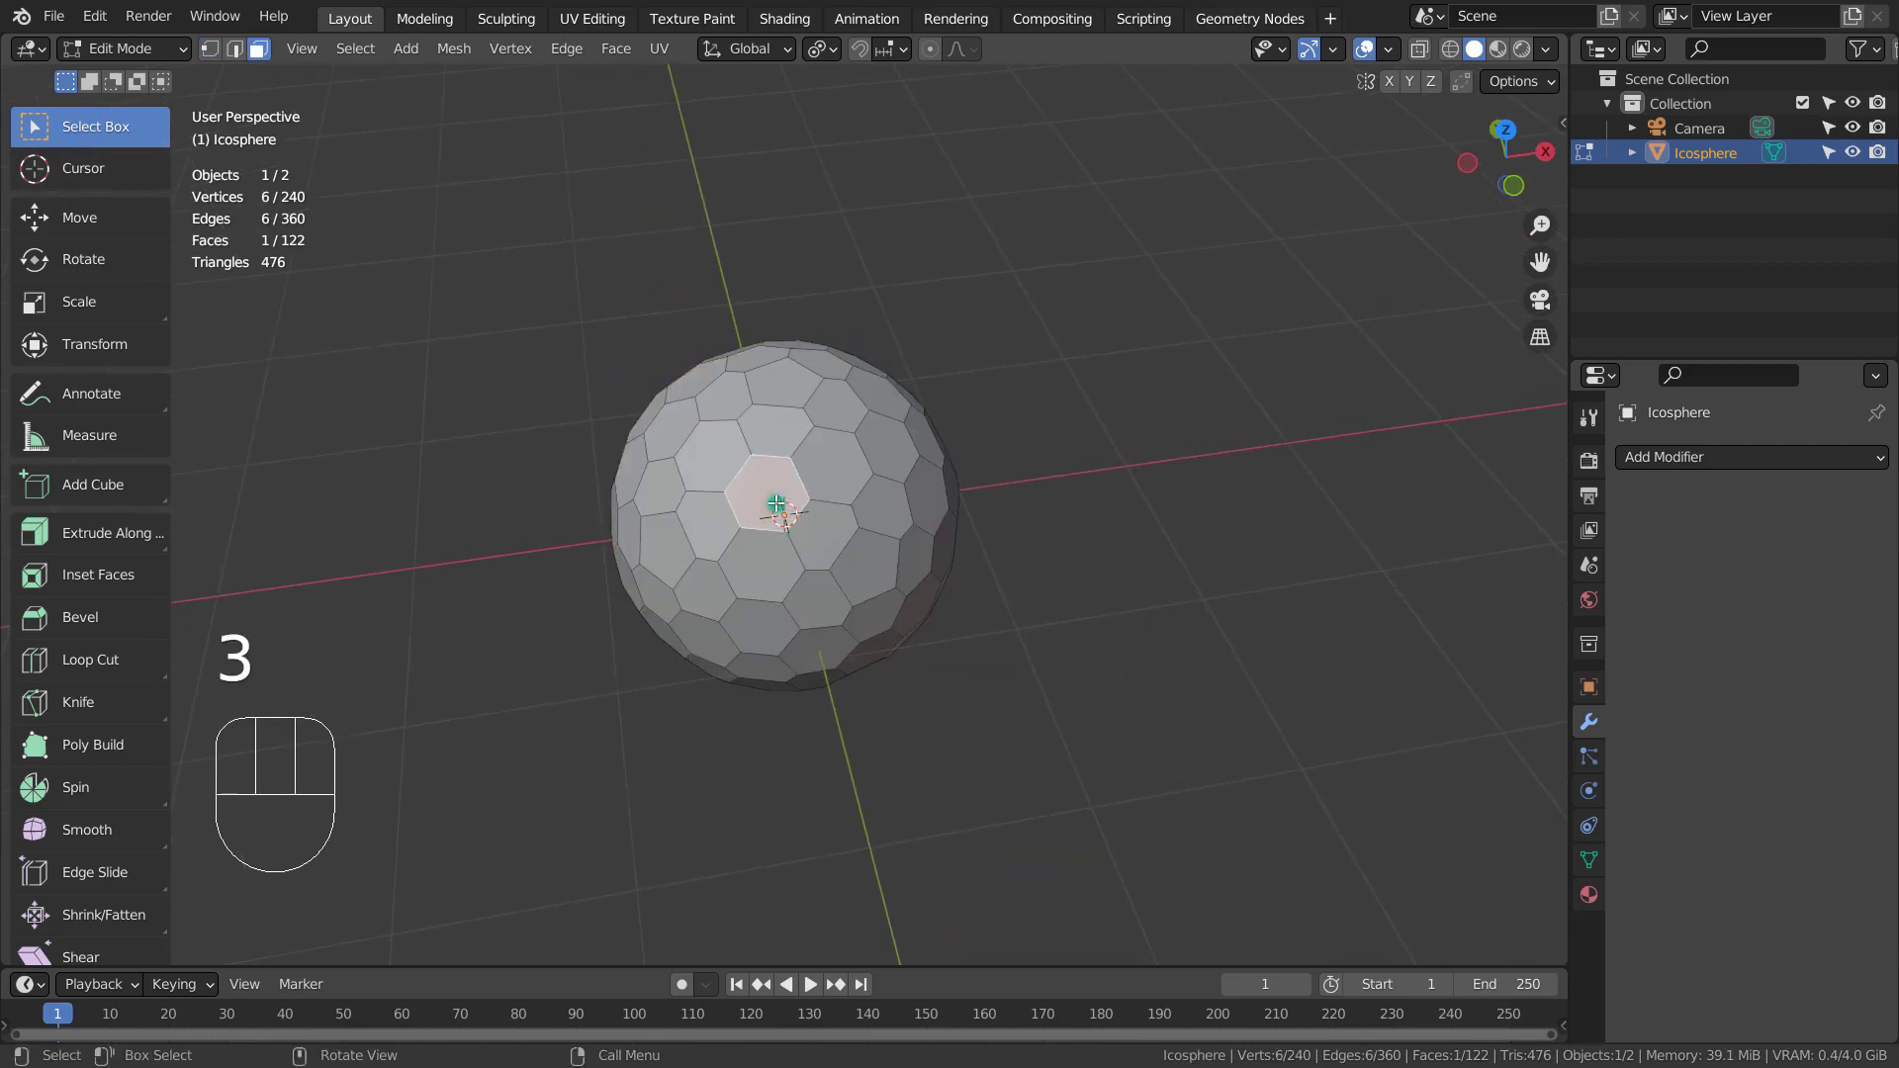
left_click(828, 463, "shift")
left_click(882, 509, "shift")
left_click(826, 530, "shift")
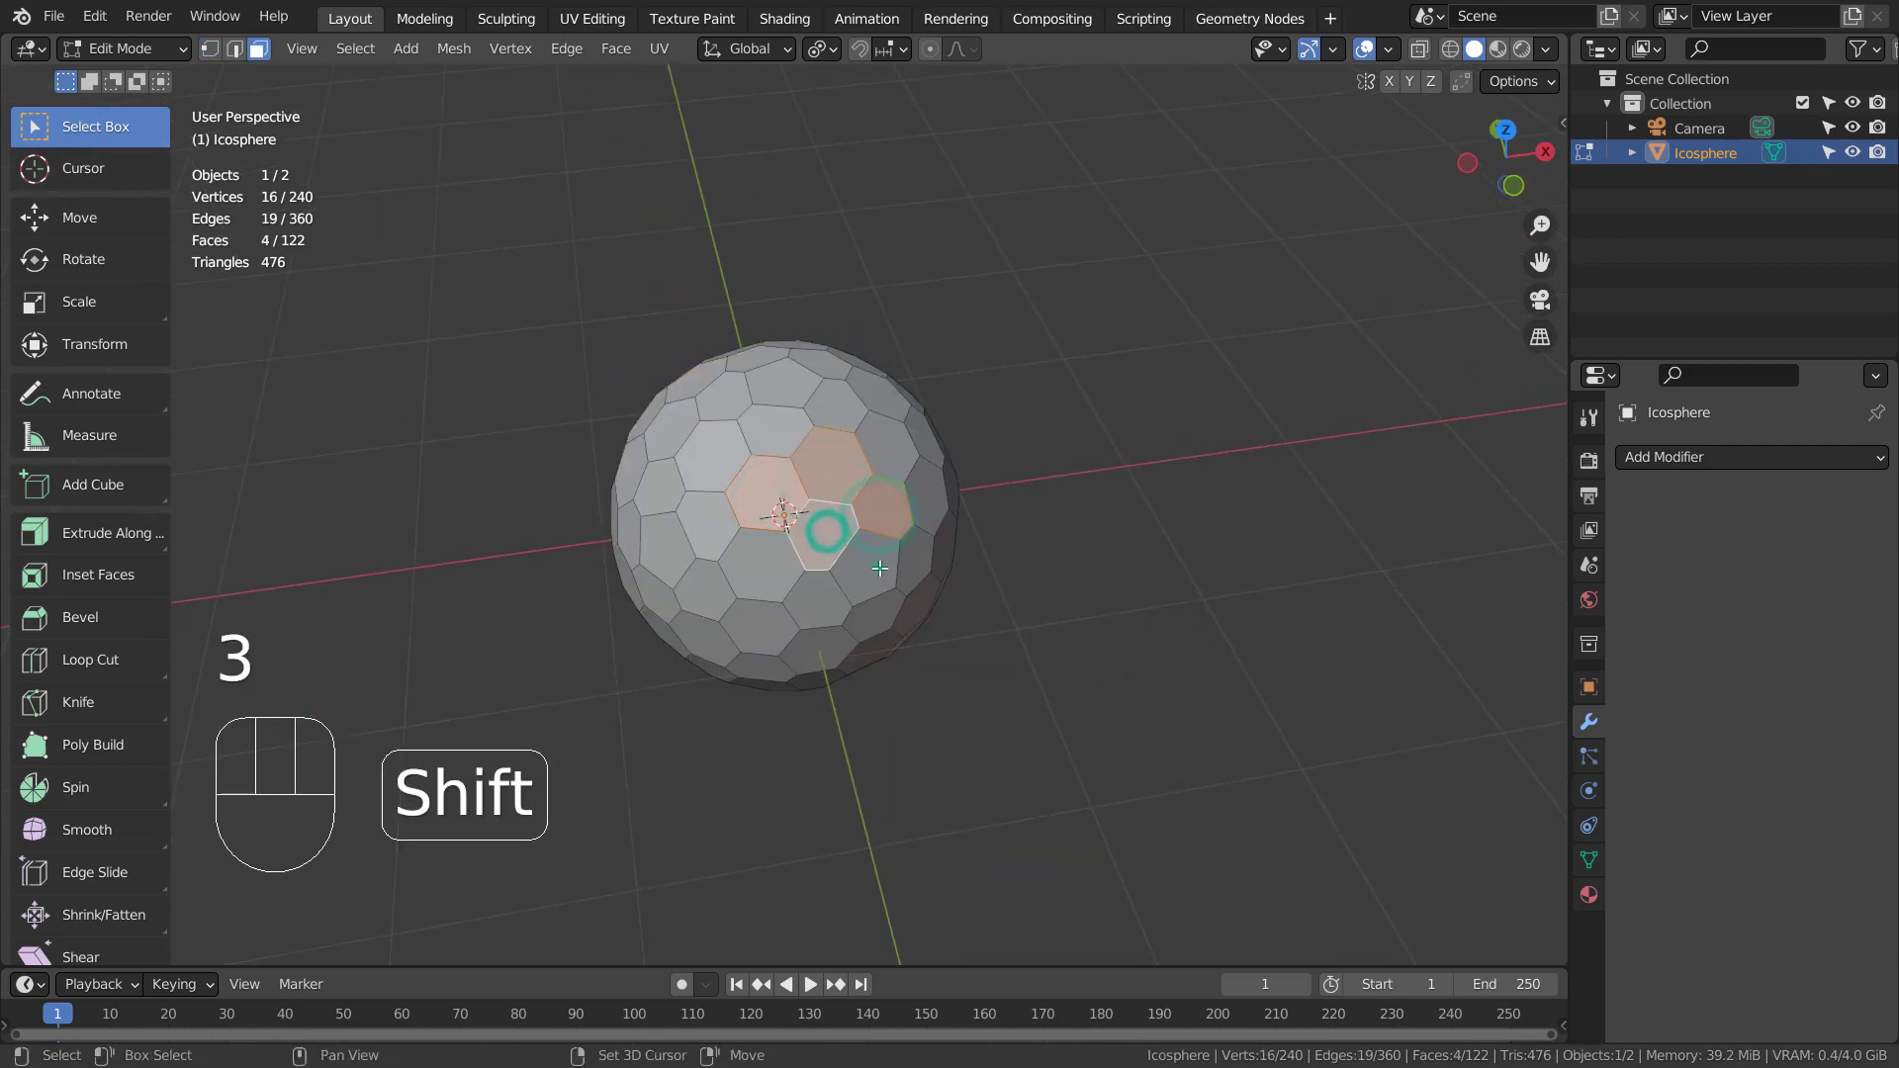
left_click(765, 565, "shift")
left_click(814, 601, "shift")
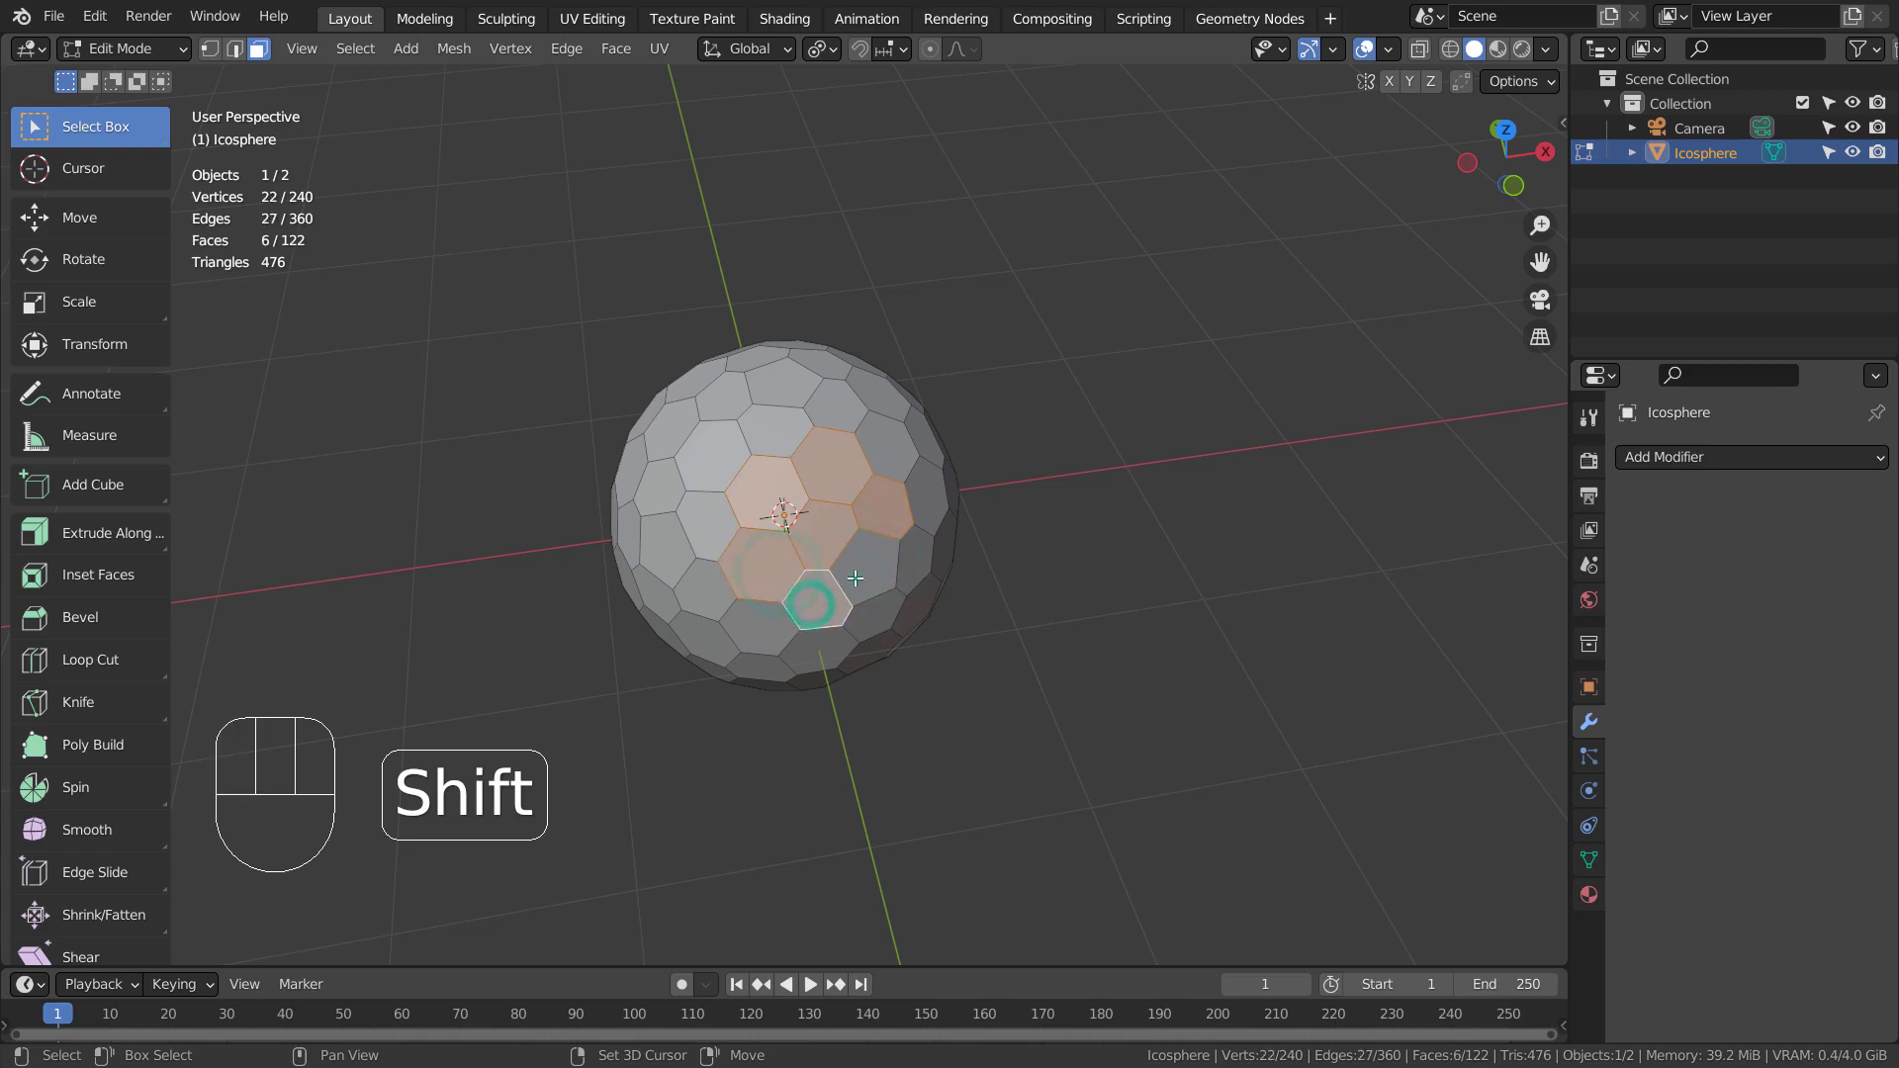
key("x")
left_click(858, 576)
scroll(919, 596, "up", 2)
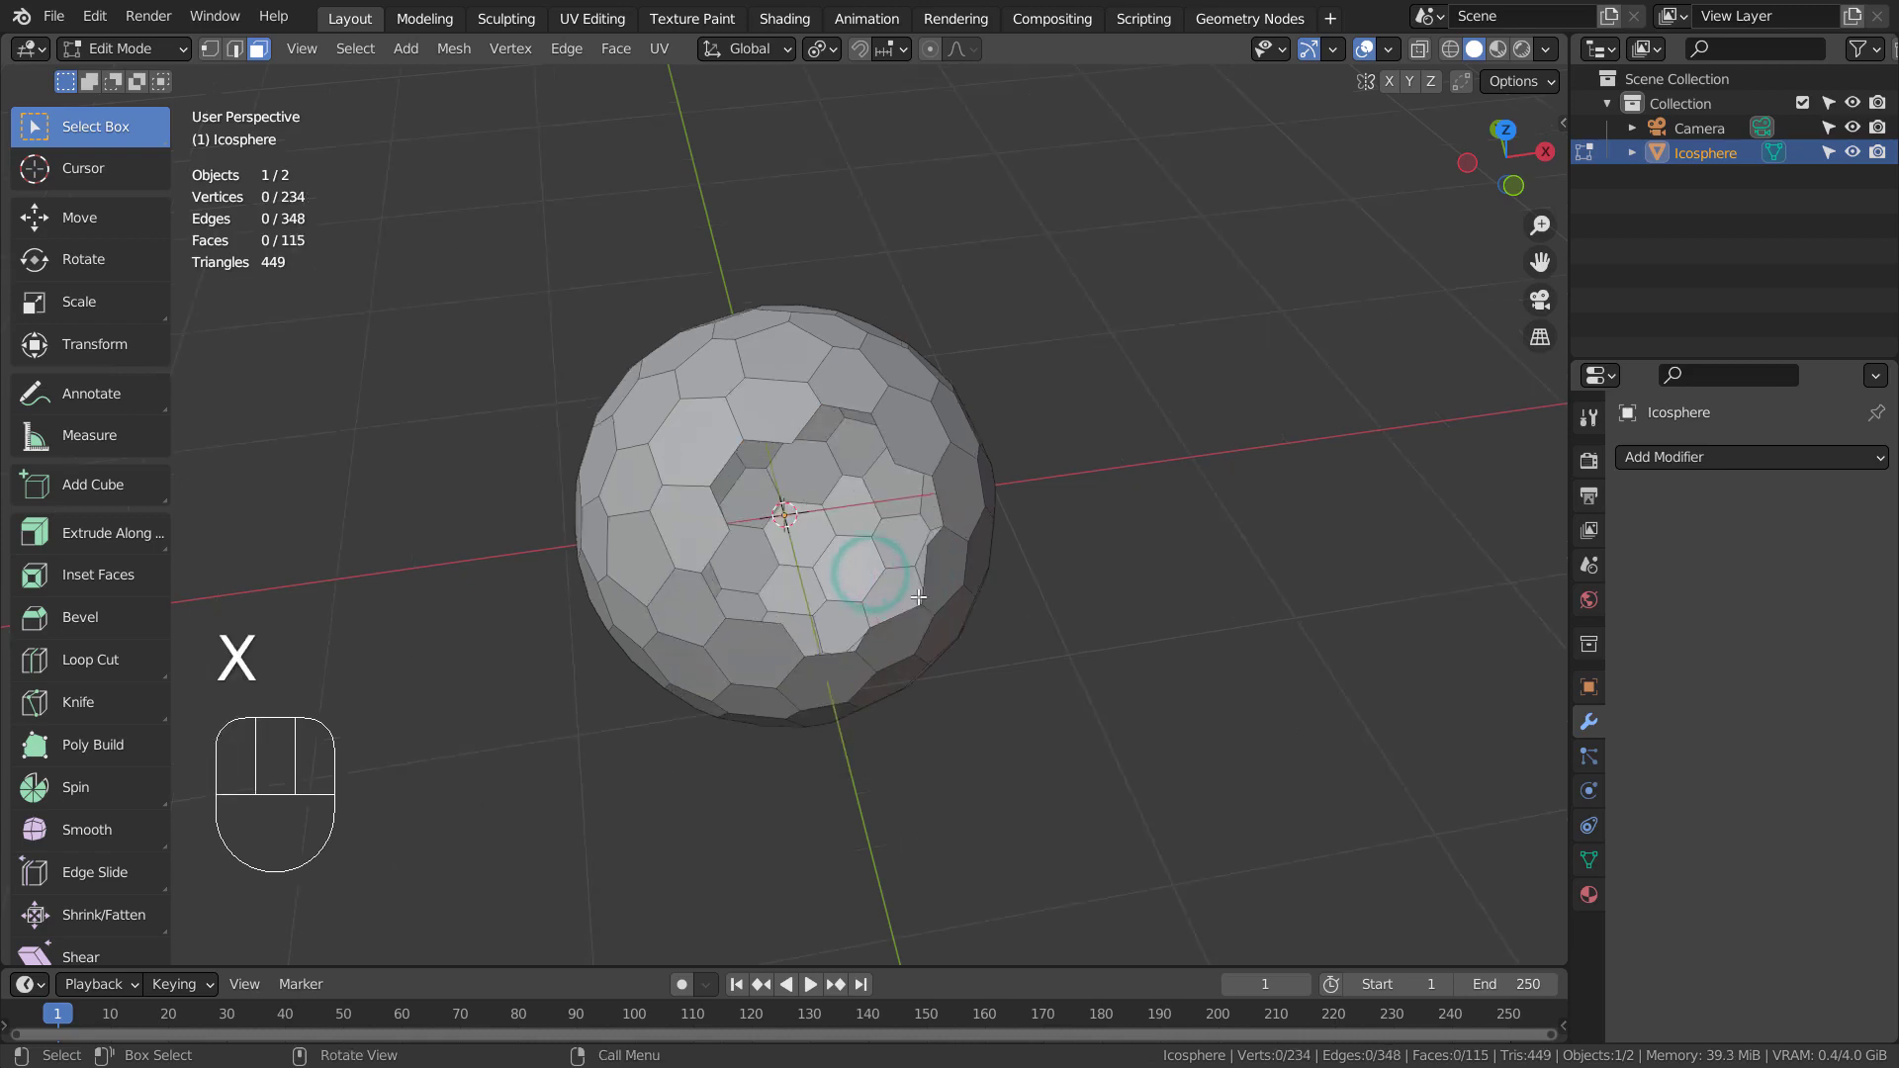
scroll(919, 596, "up", 1)
middle_click_drag(919, 598, 1052, 592)
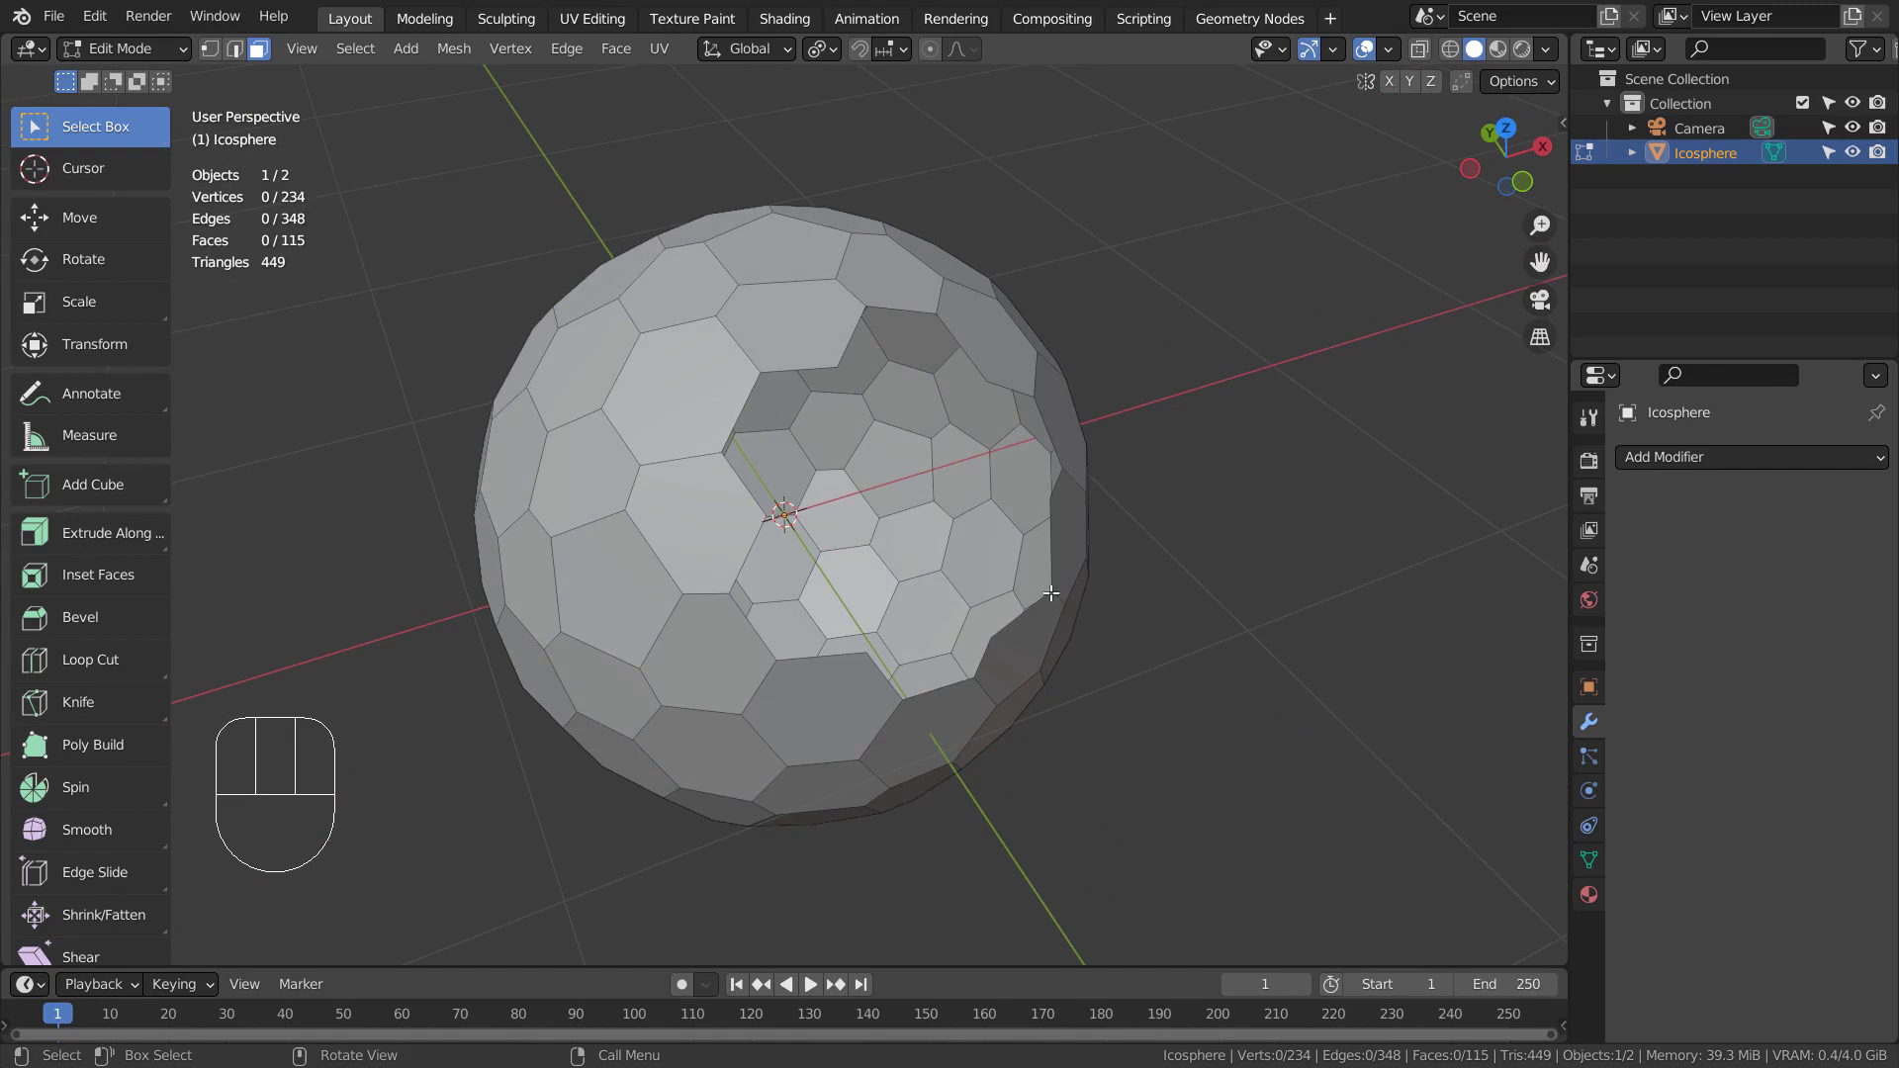
key("Tab")
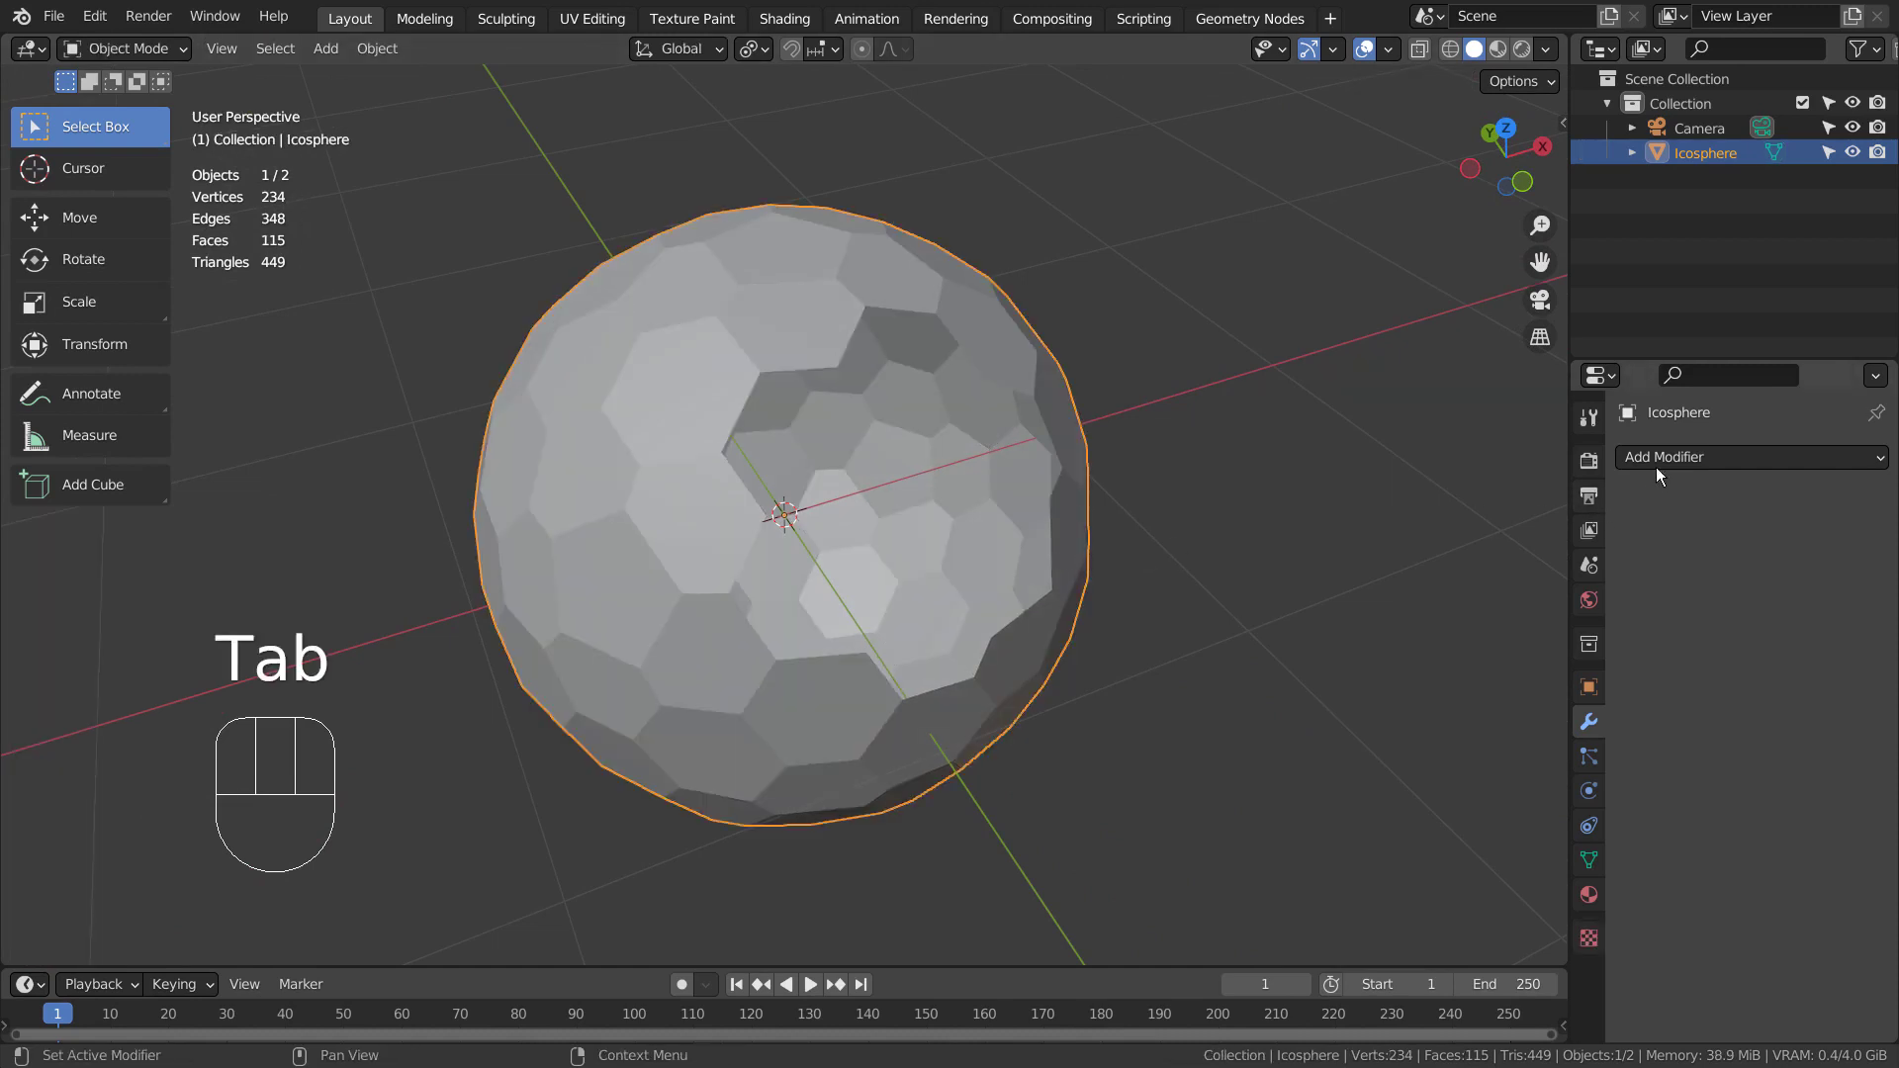
Step: Add a Solidify modifier with 0.16 m thickness, then select the whole mesh in top view
left_click(1656, 457)
left_click(1439, 809)
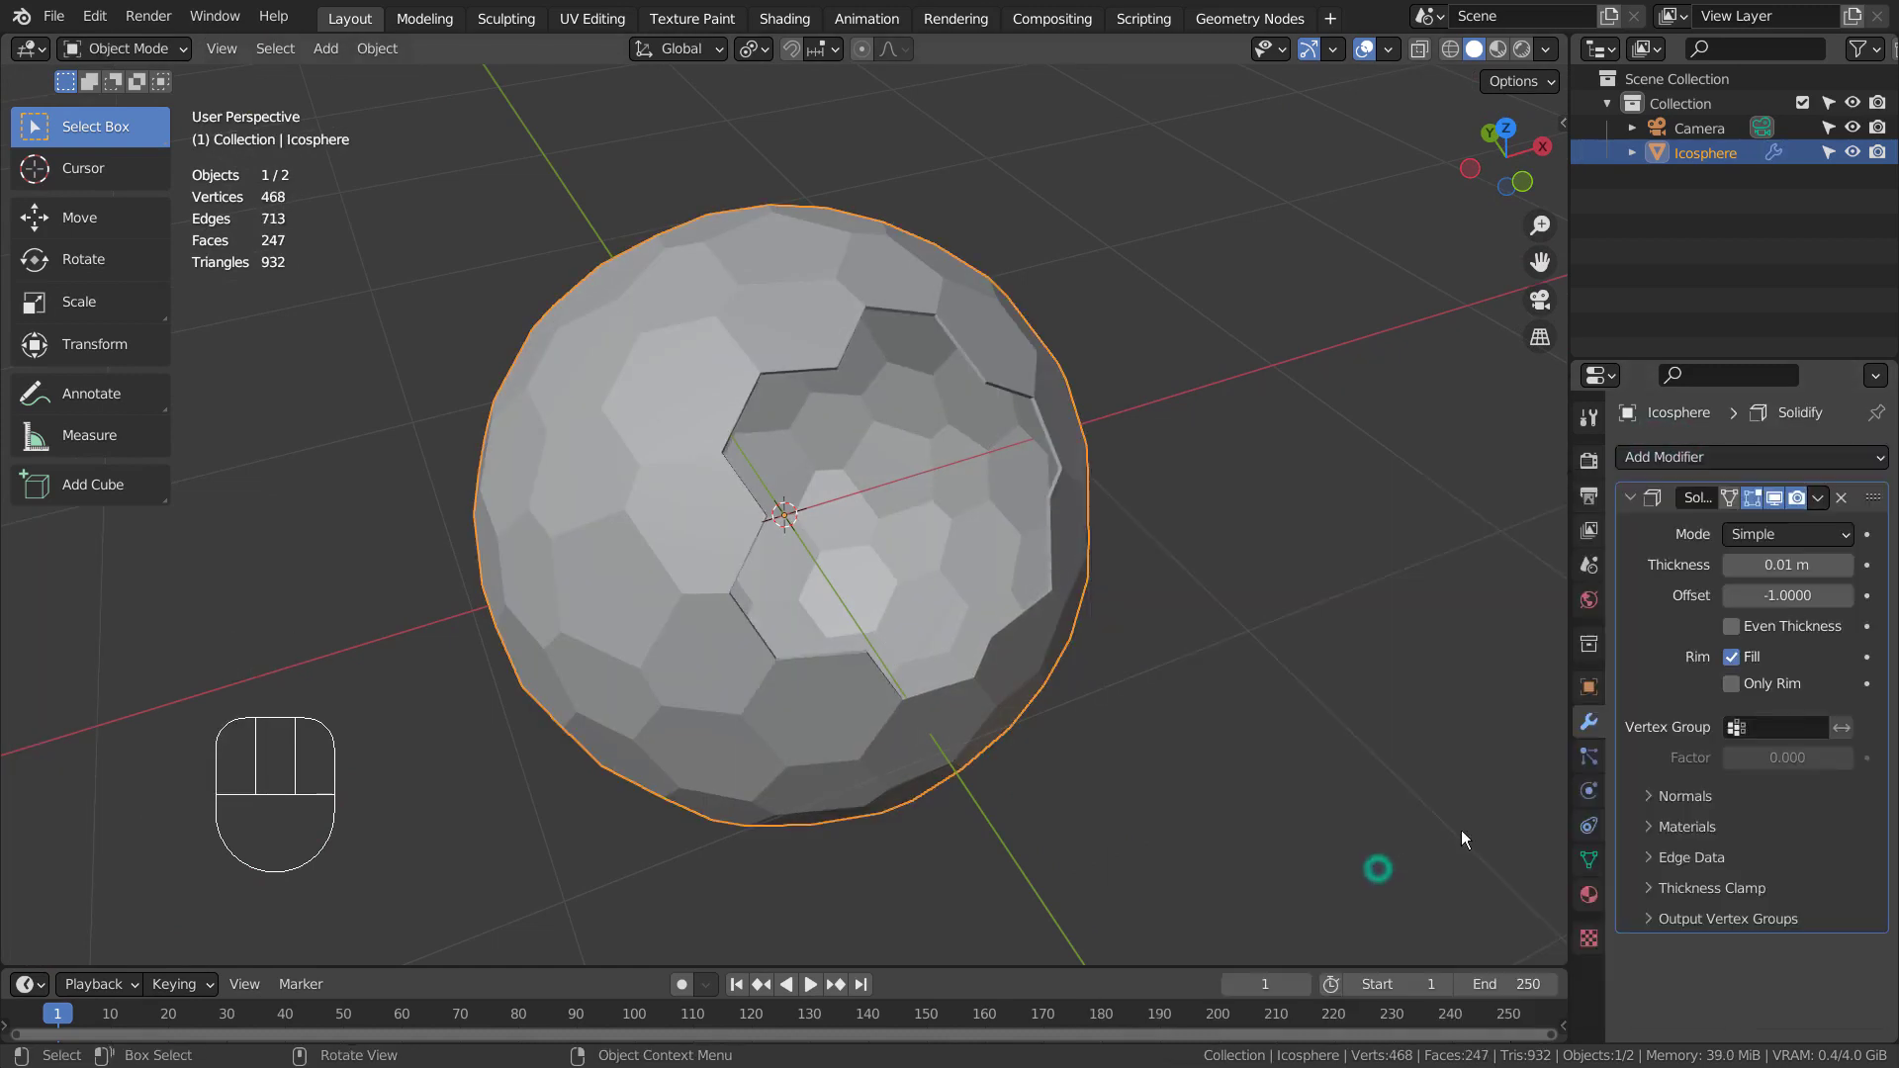
left_click_drag(1741, 565, 1825, 565)
key("Tab")
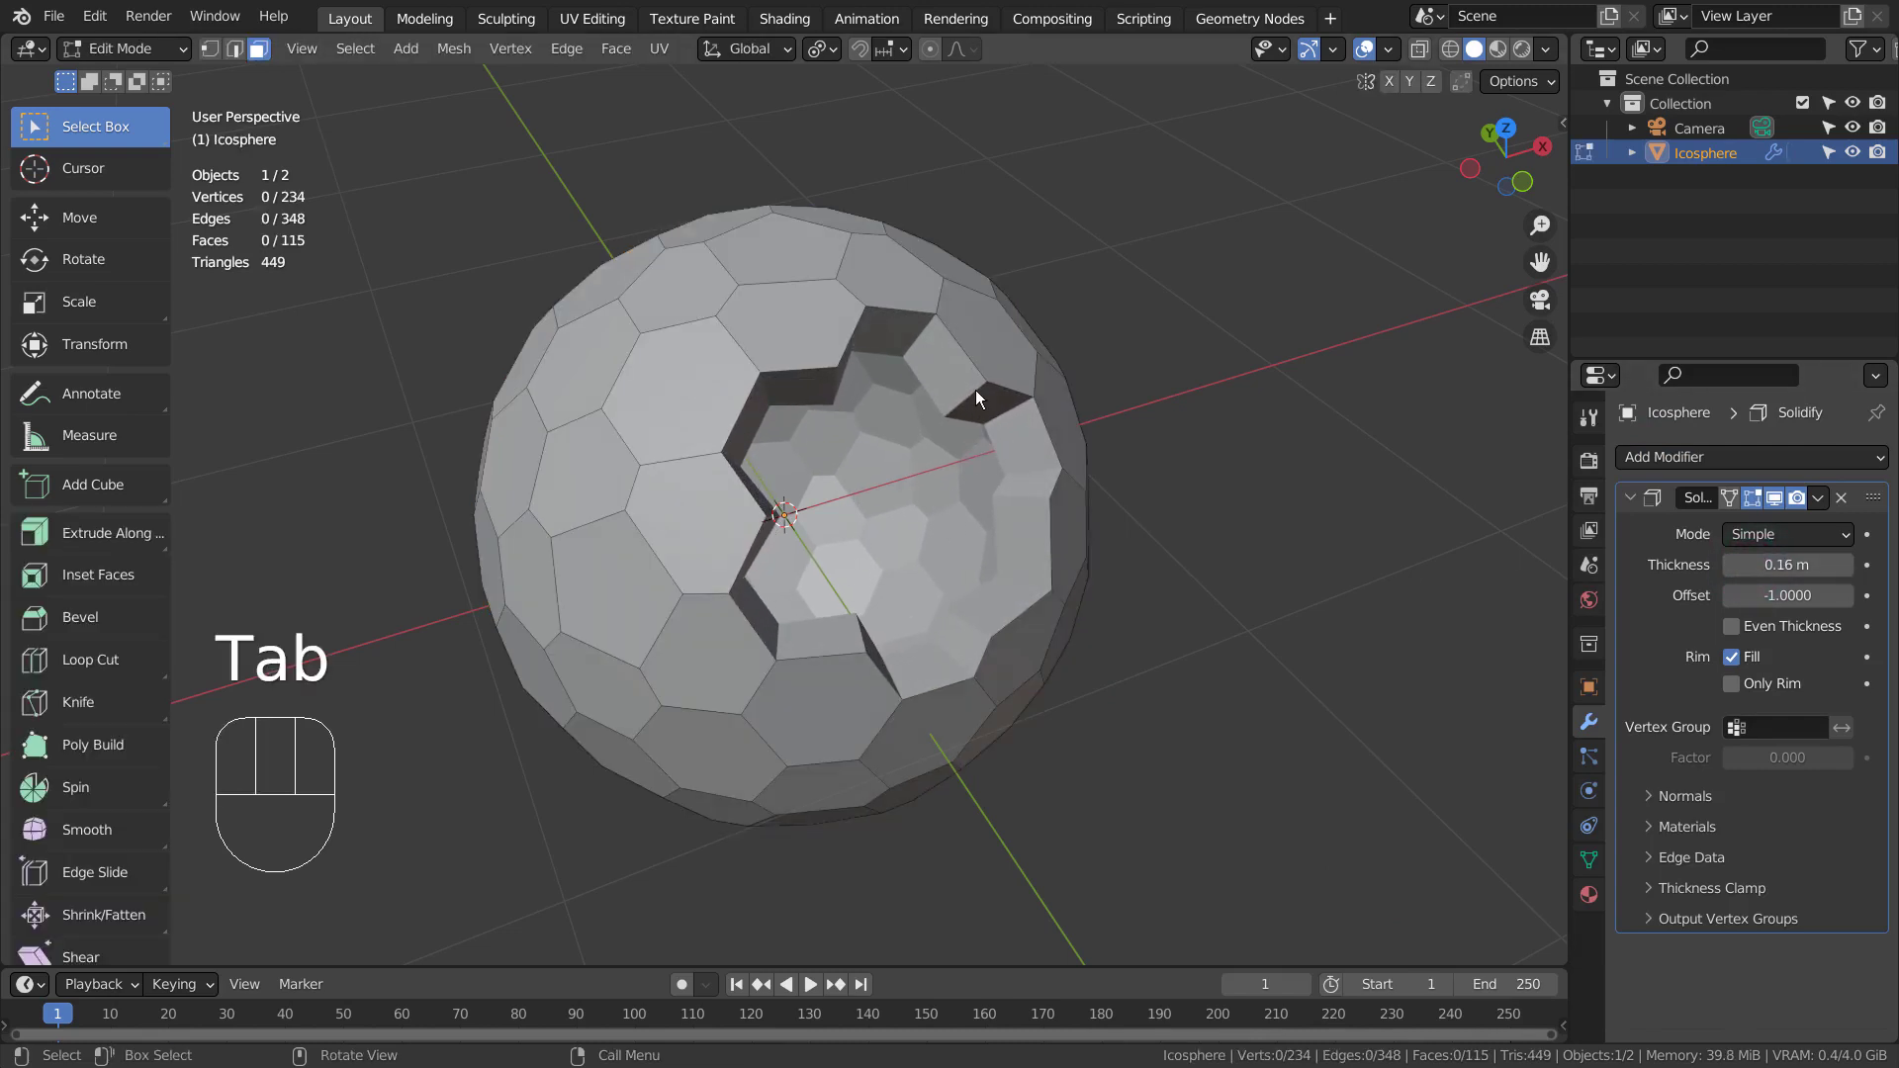
key("KP_7")
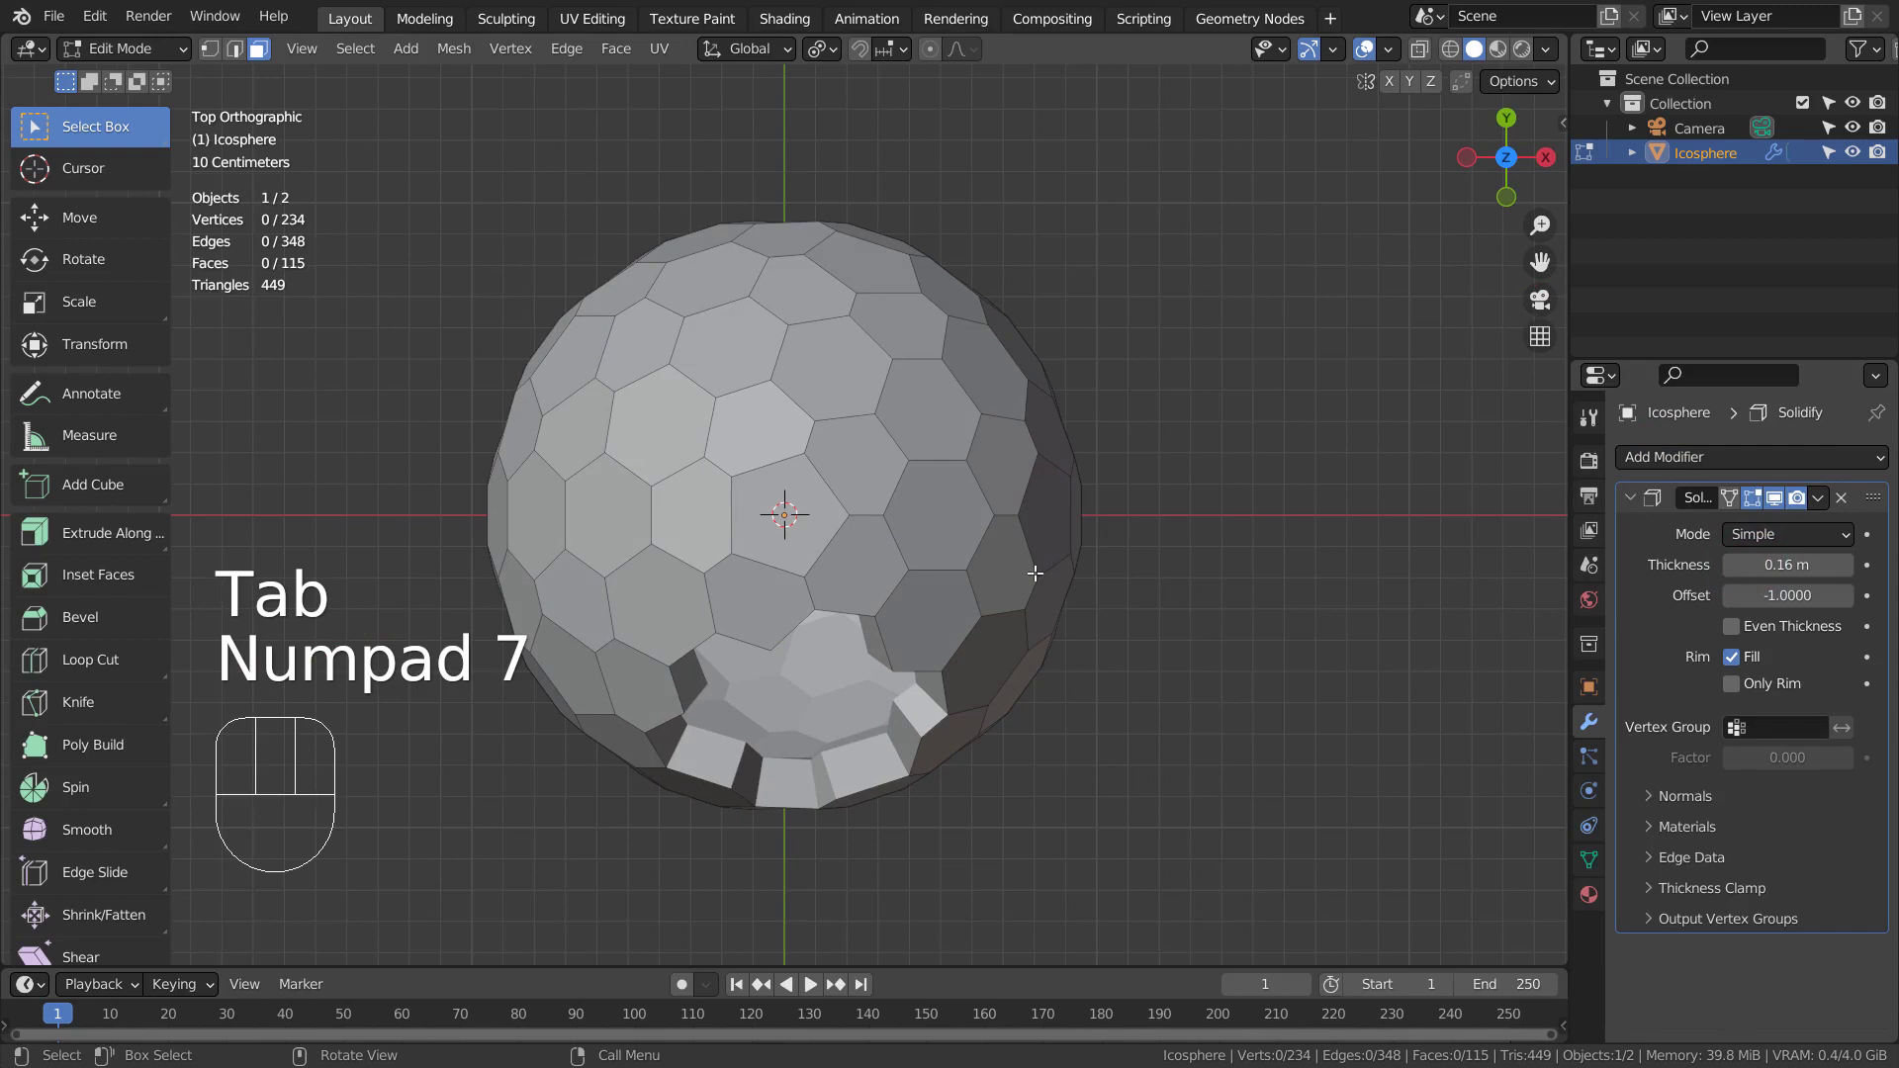
key("a")
Step: Duplicate the shell, rotate it, shrink it inside the original, then reselect the outer sphere
key("Tab")
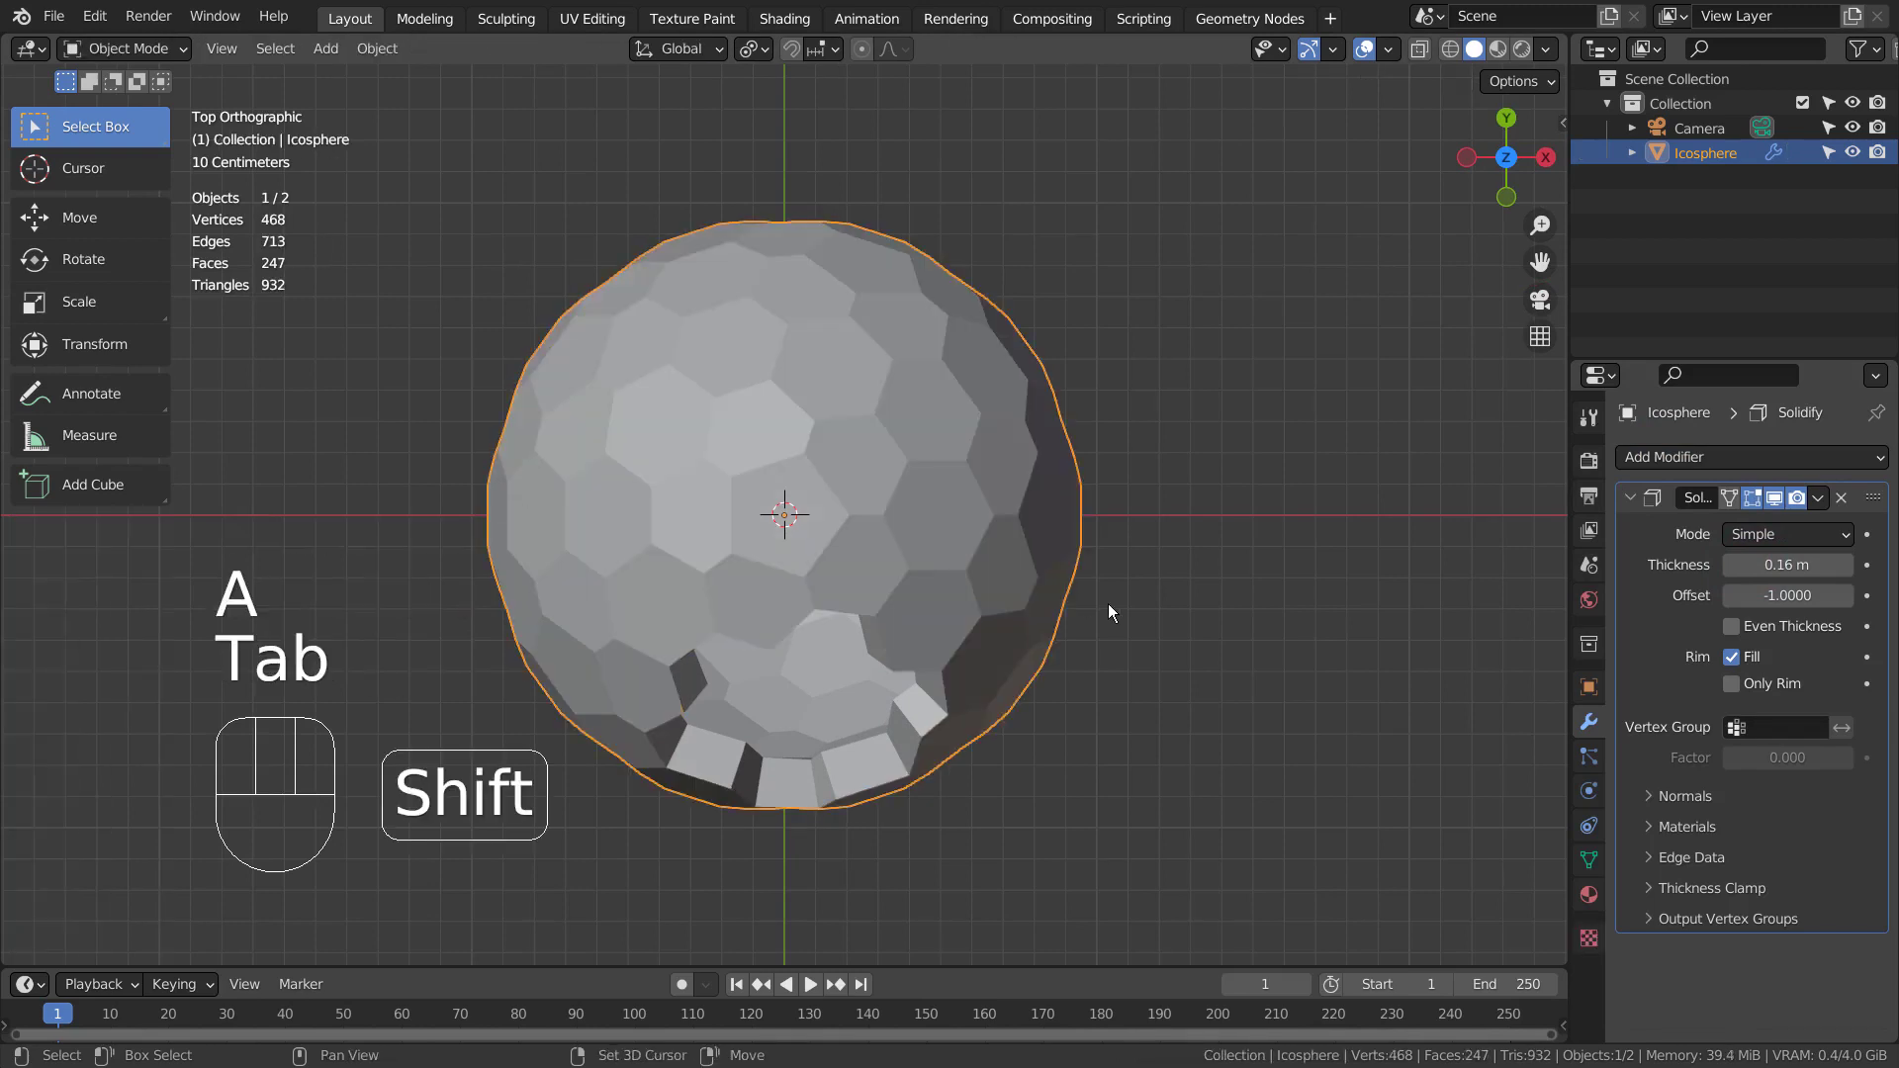
key("shift+d")
key("r")
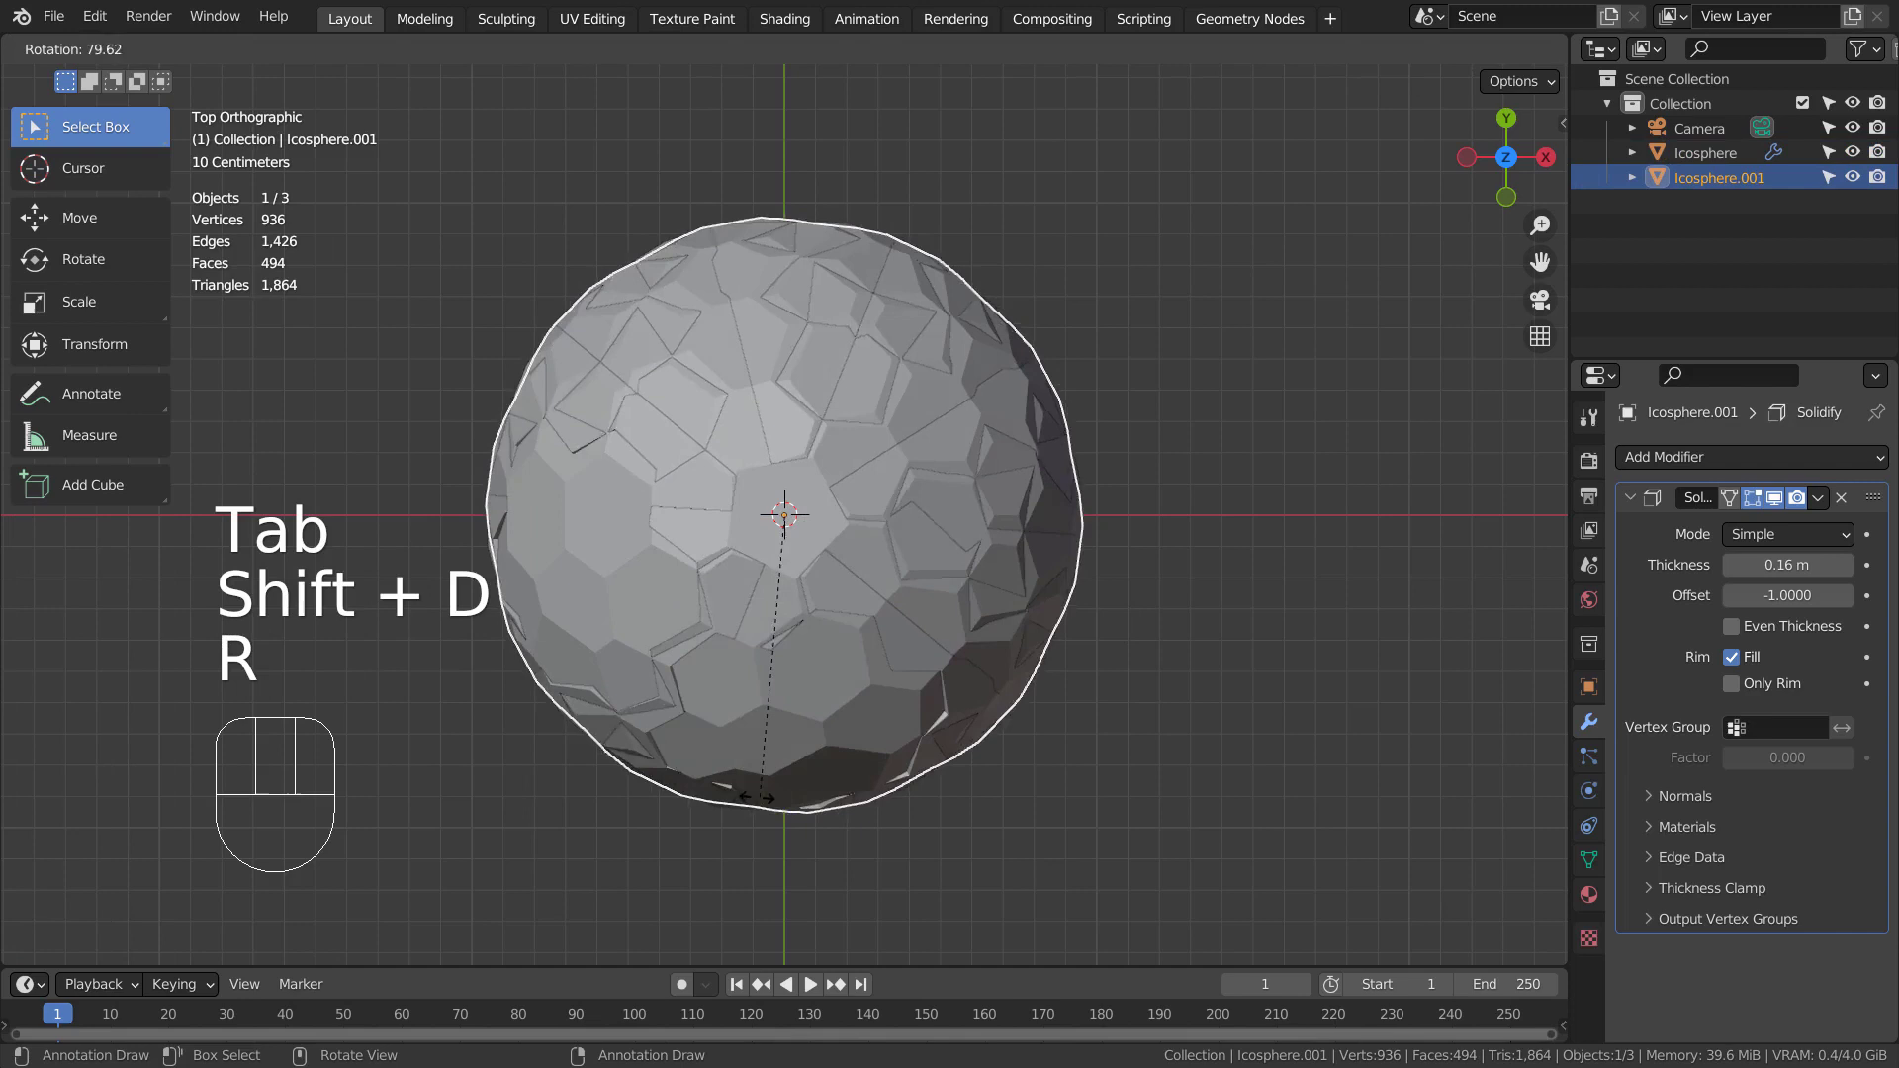
left_click(733, 797)
key("s")
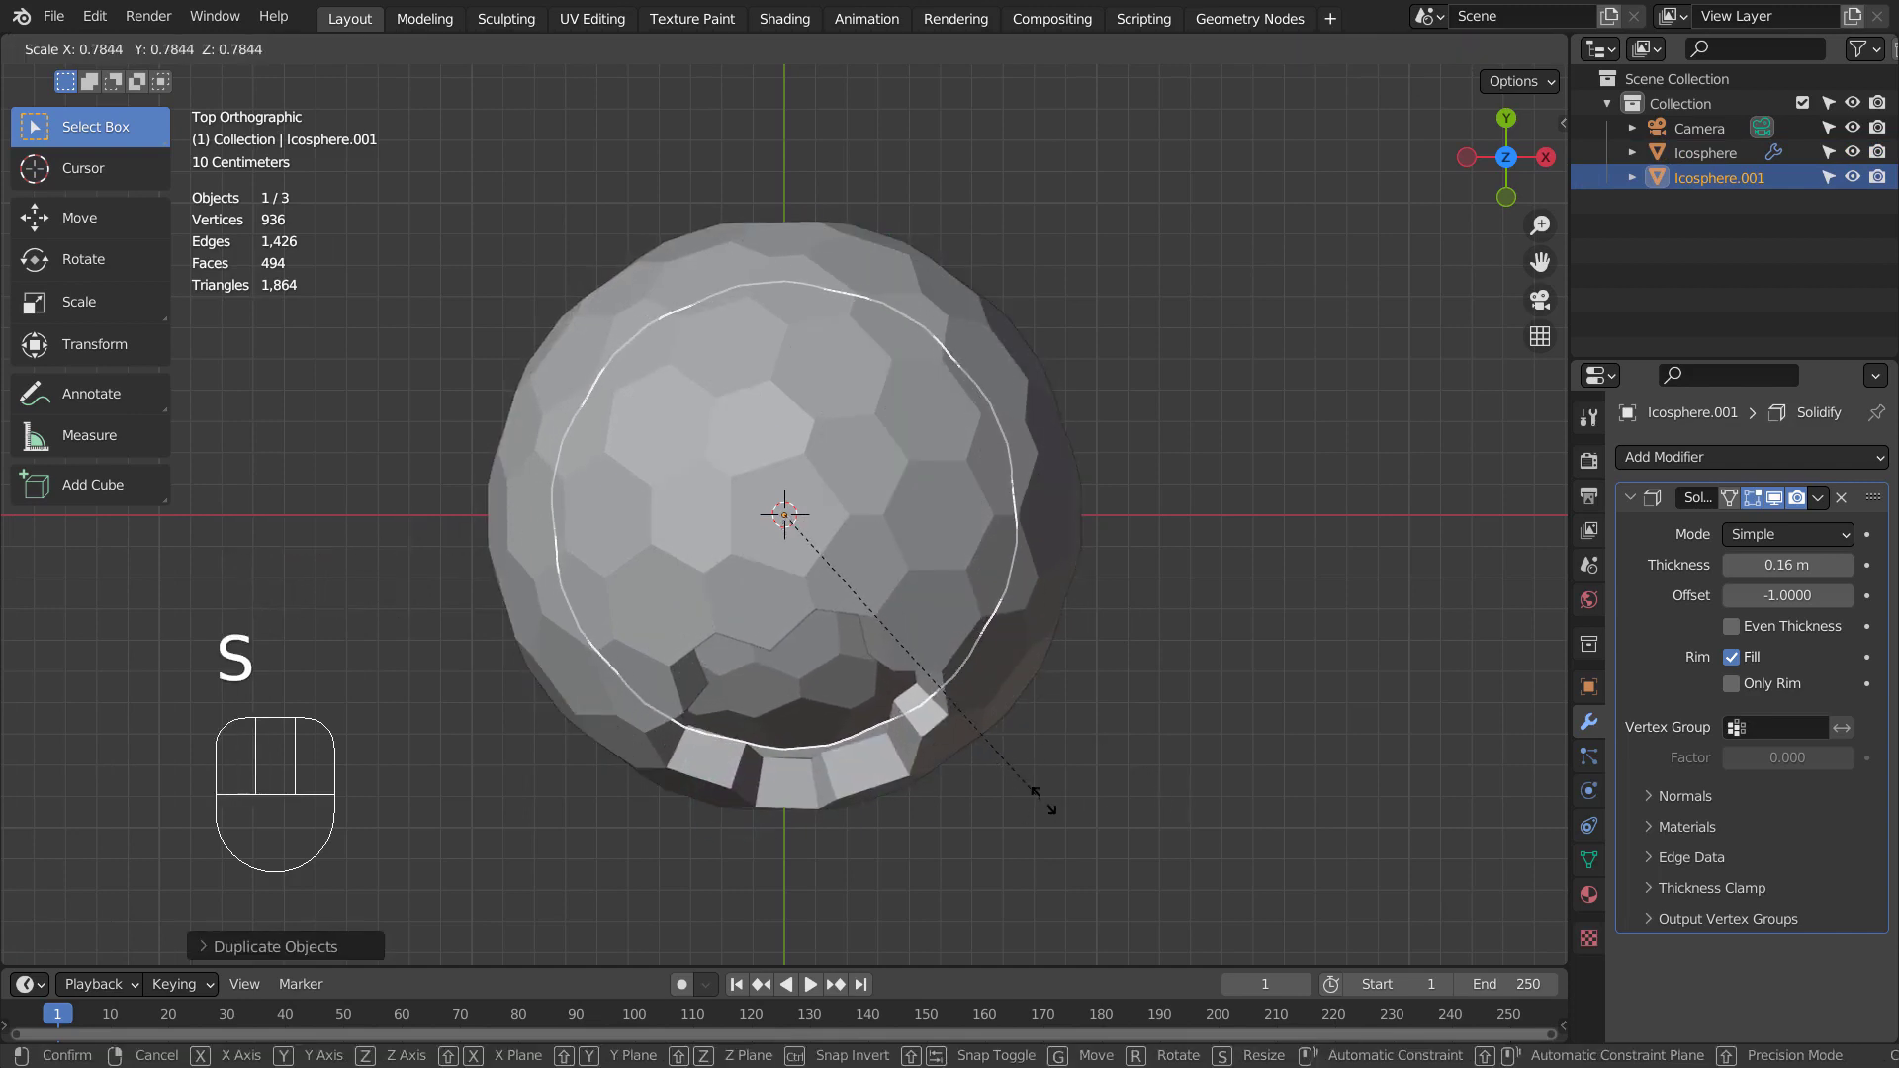
left_click(1095, 799)
mouse_move(1325, 765)
middle_mouse_down()
mouse_move(1440, 560)
mouse_move(1279, 621)
mouse_move(1215, 616)
middle_mouse_up()
left_click(1329, 557)
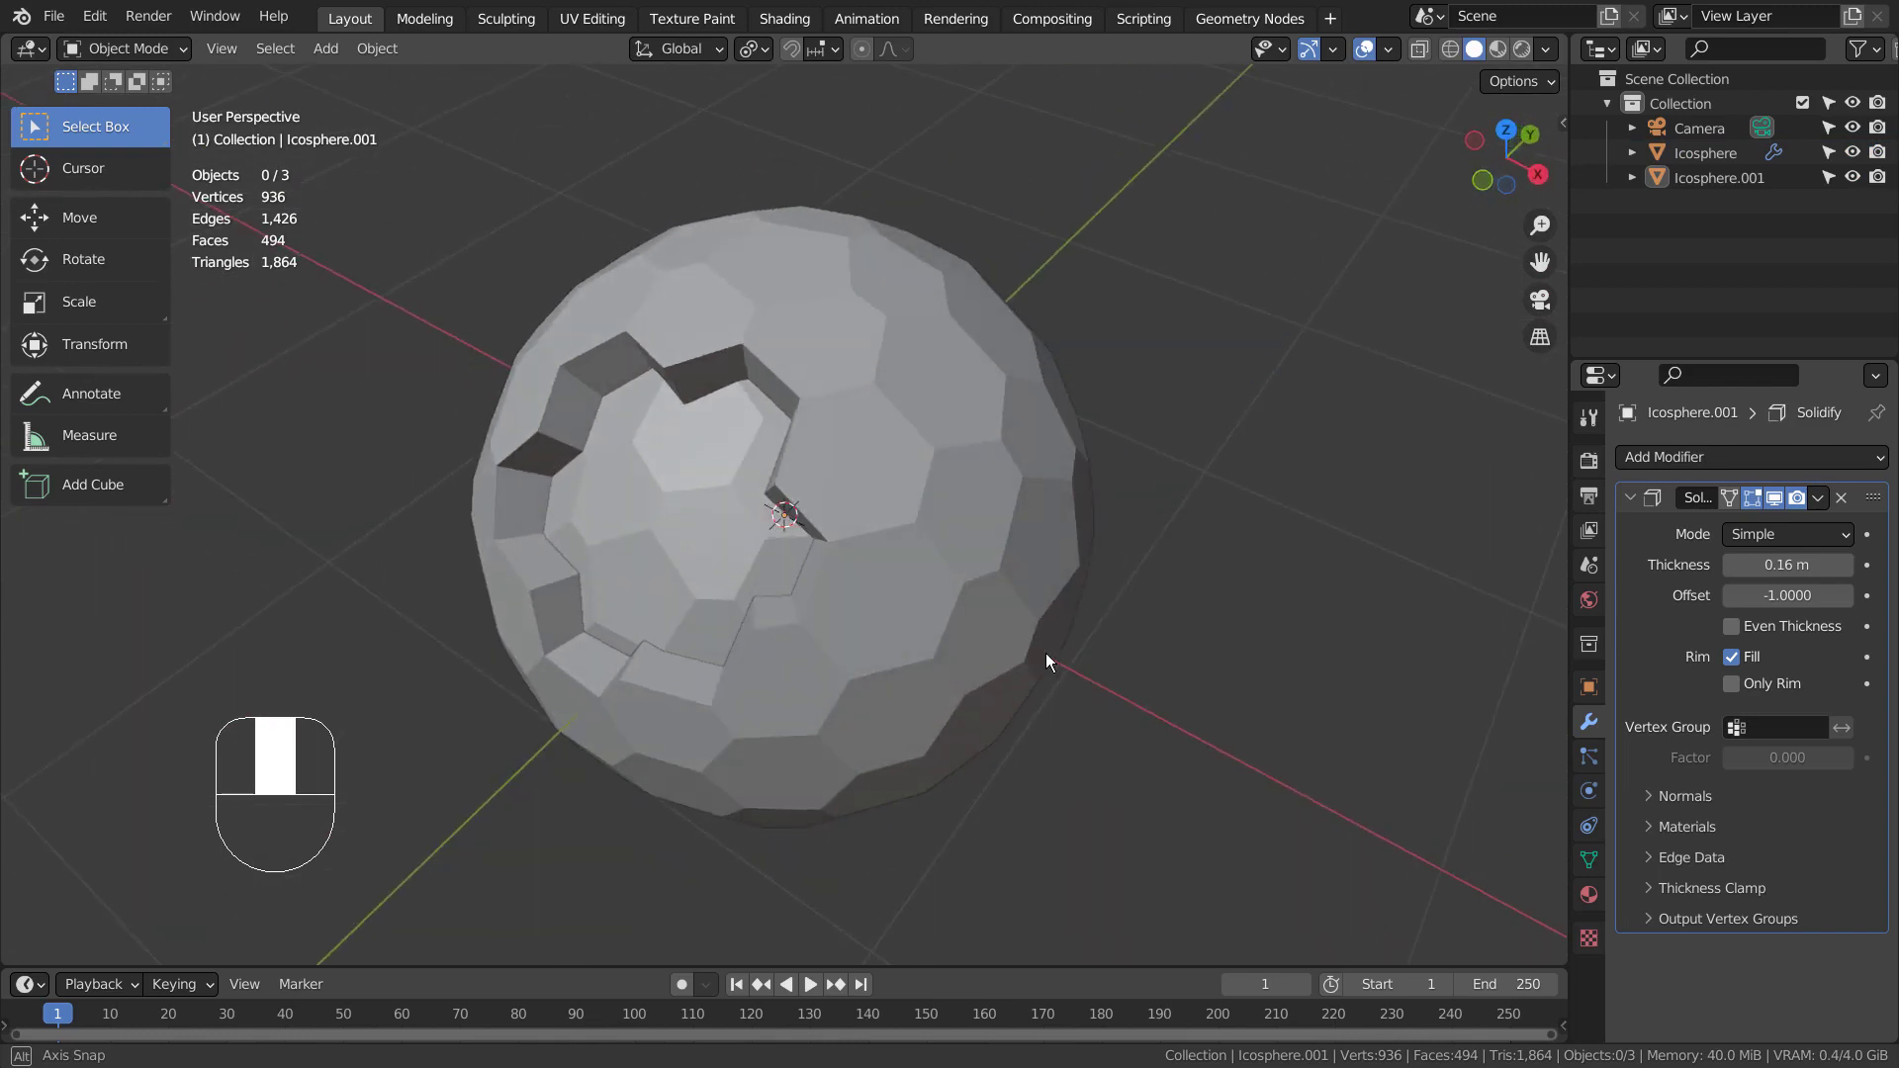
left_click(1051, 581)
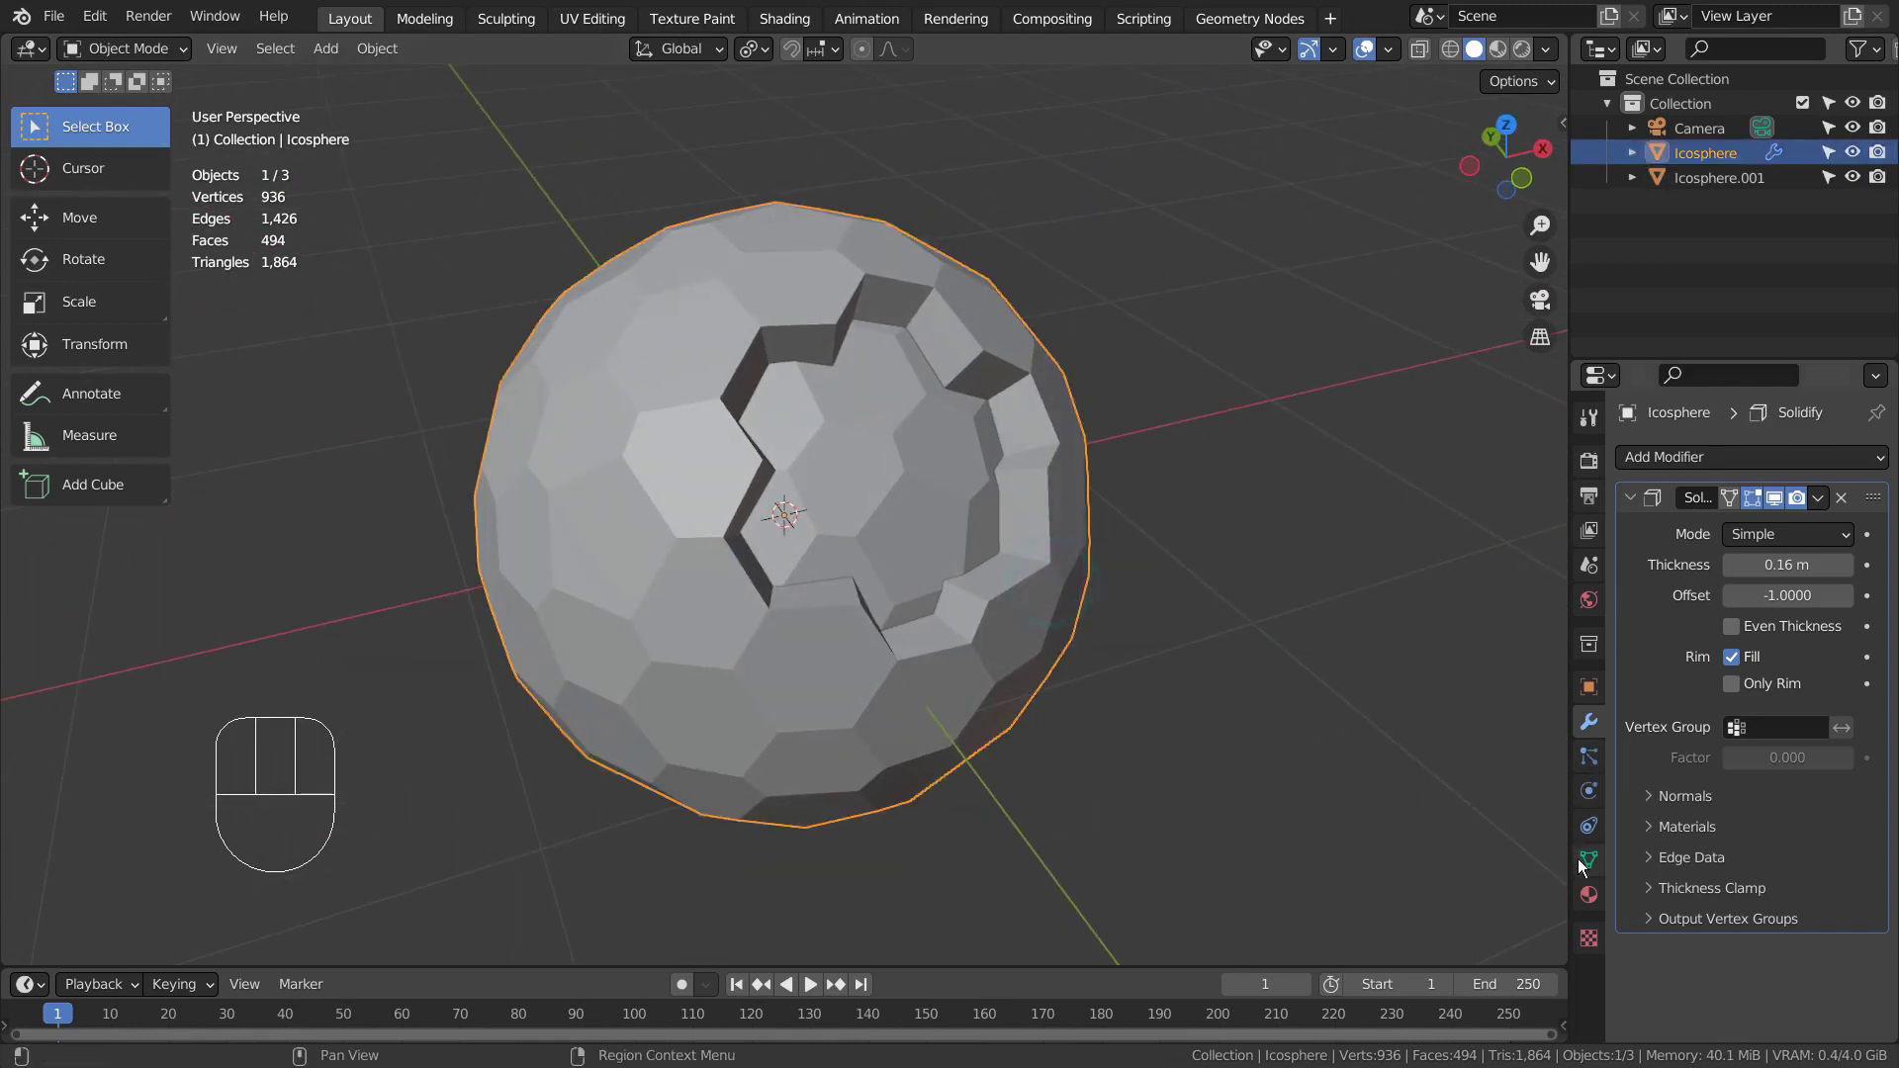
Step: Give the outer icosphere a new material with Metallic 0.945 and Roughness 0.234, viewed in Material Preview
left_click(1589, 894)
left_click(1755, 559)
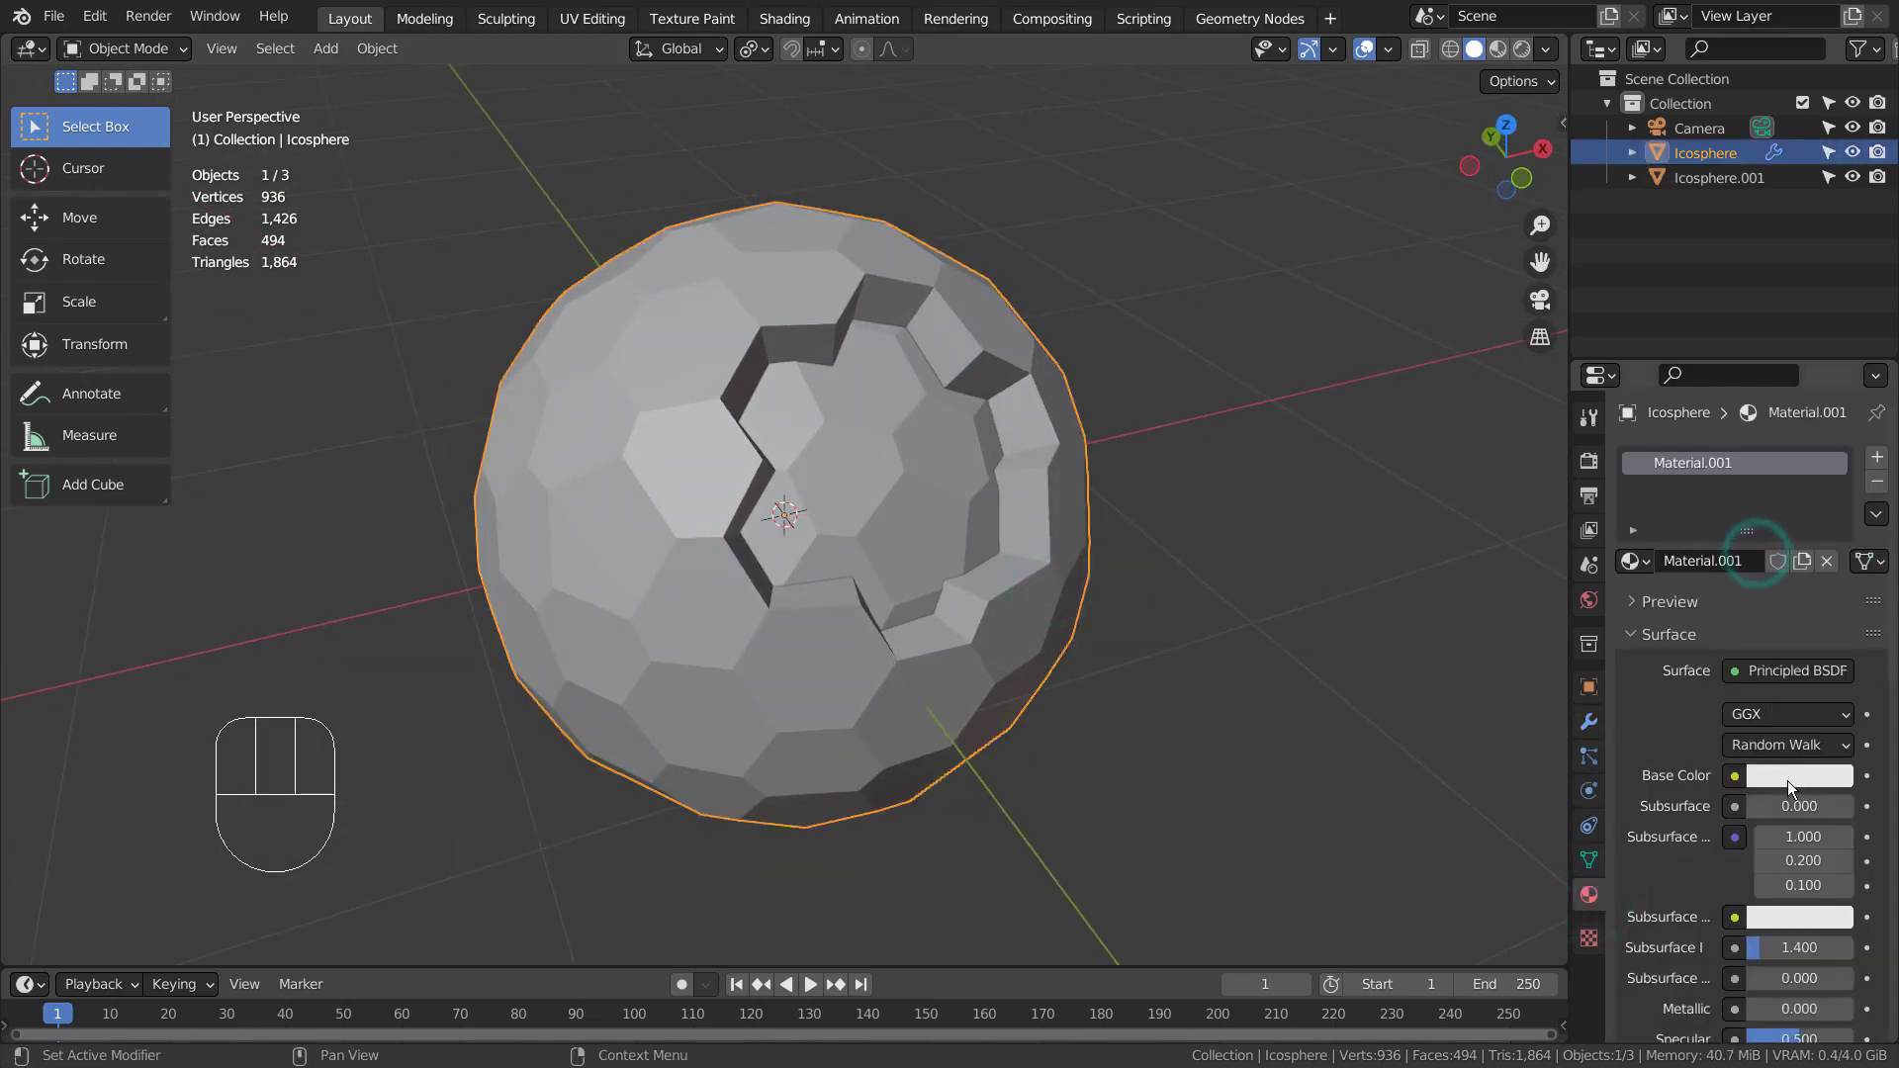
left_click_drag(1777, 1009, 1765, 1008)
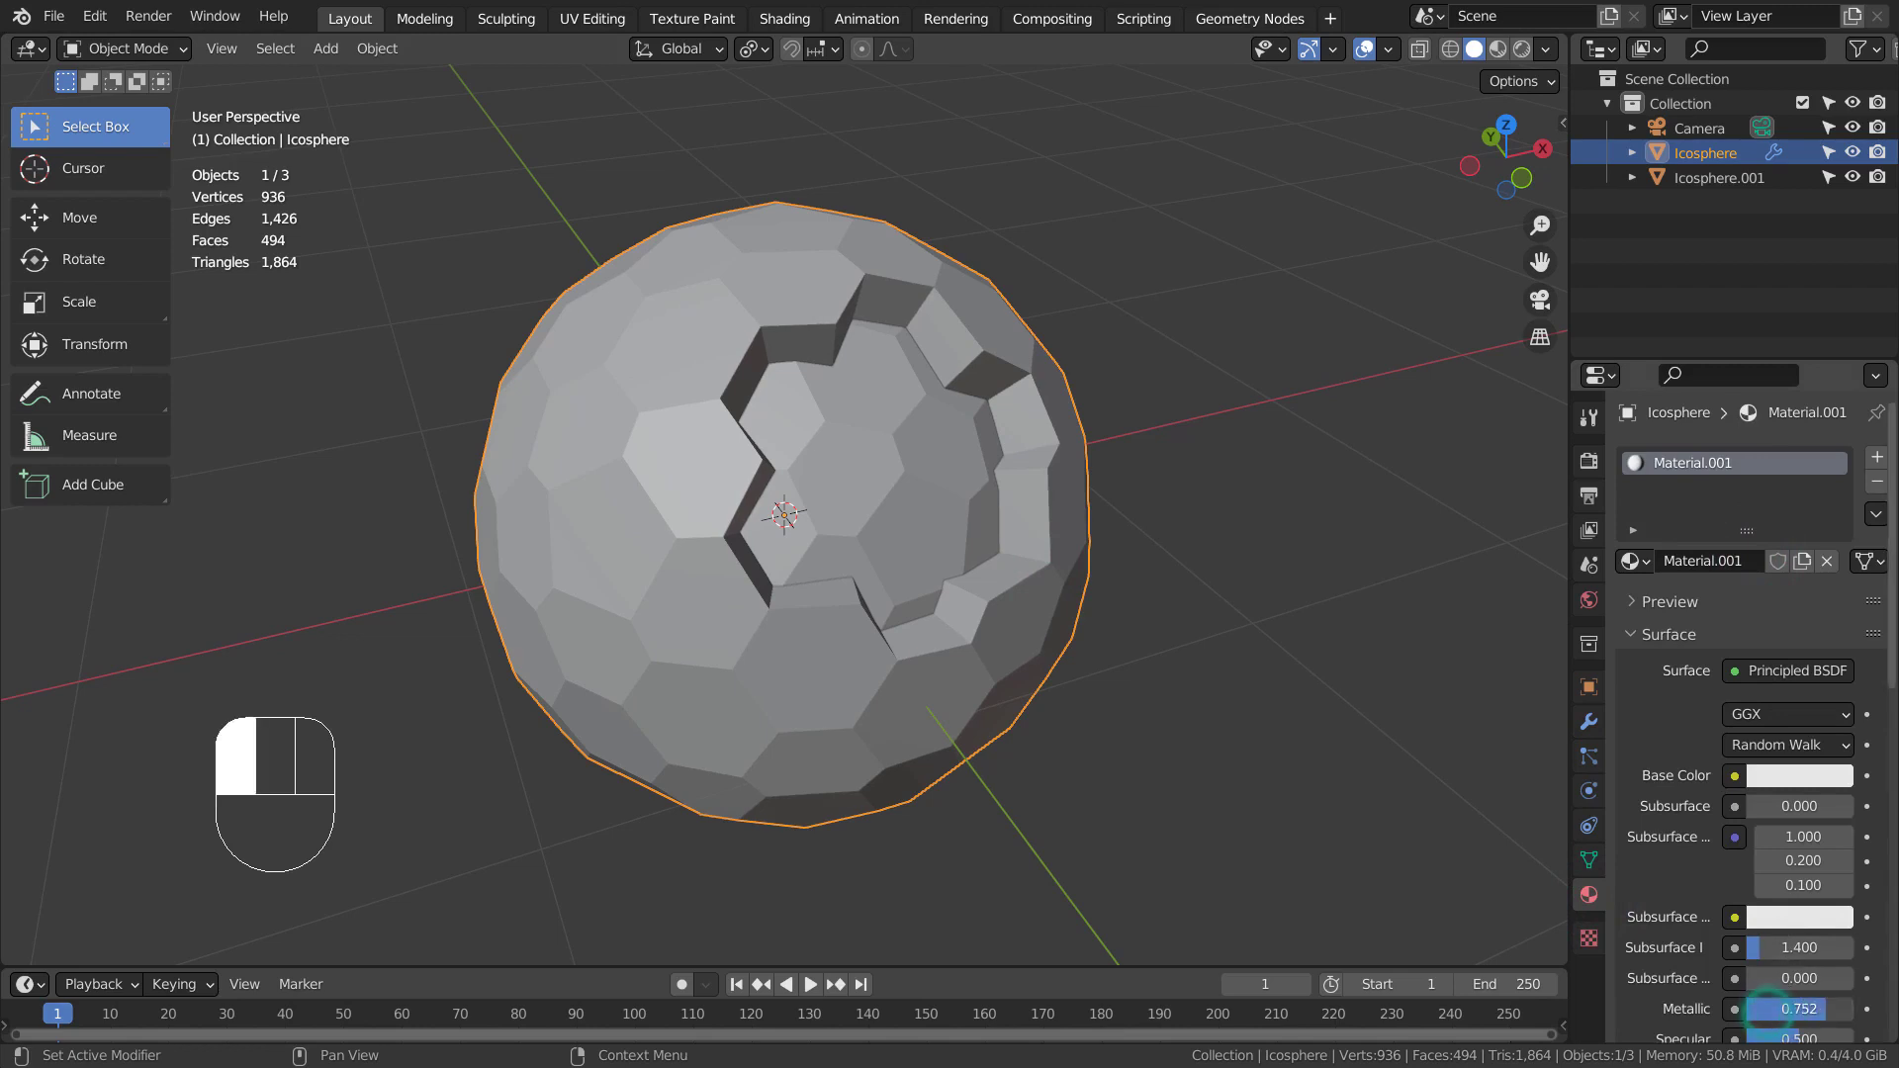
scroll(1830, 923, "down", 3)
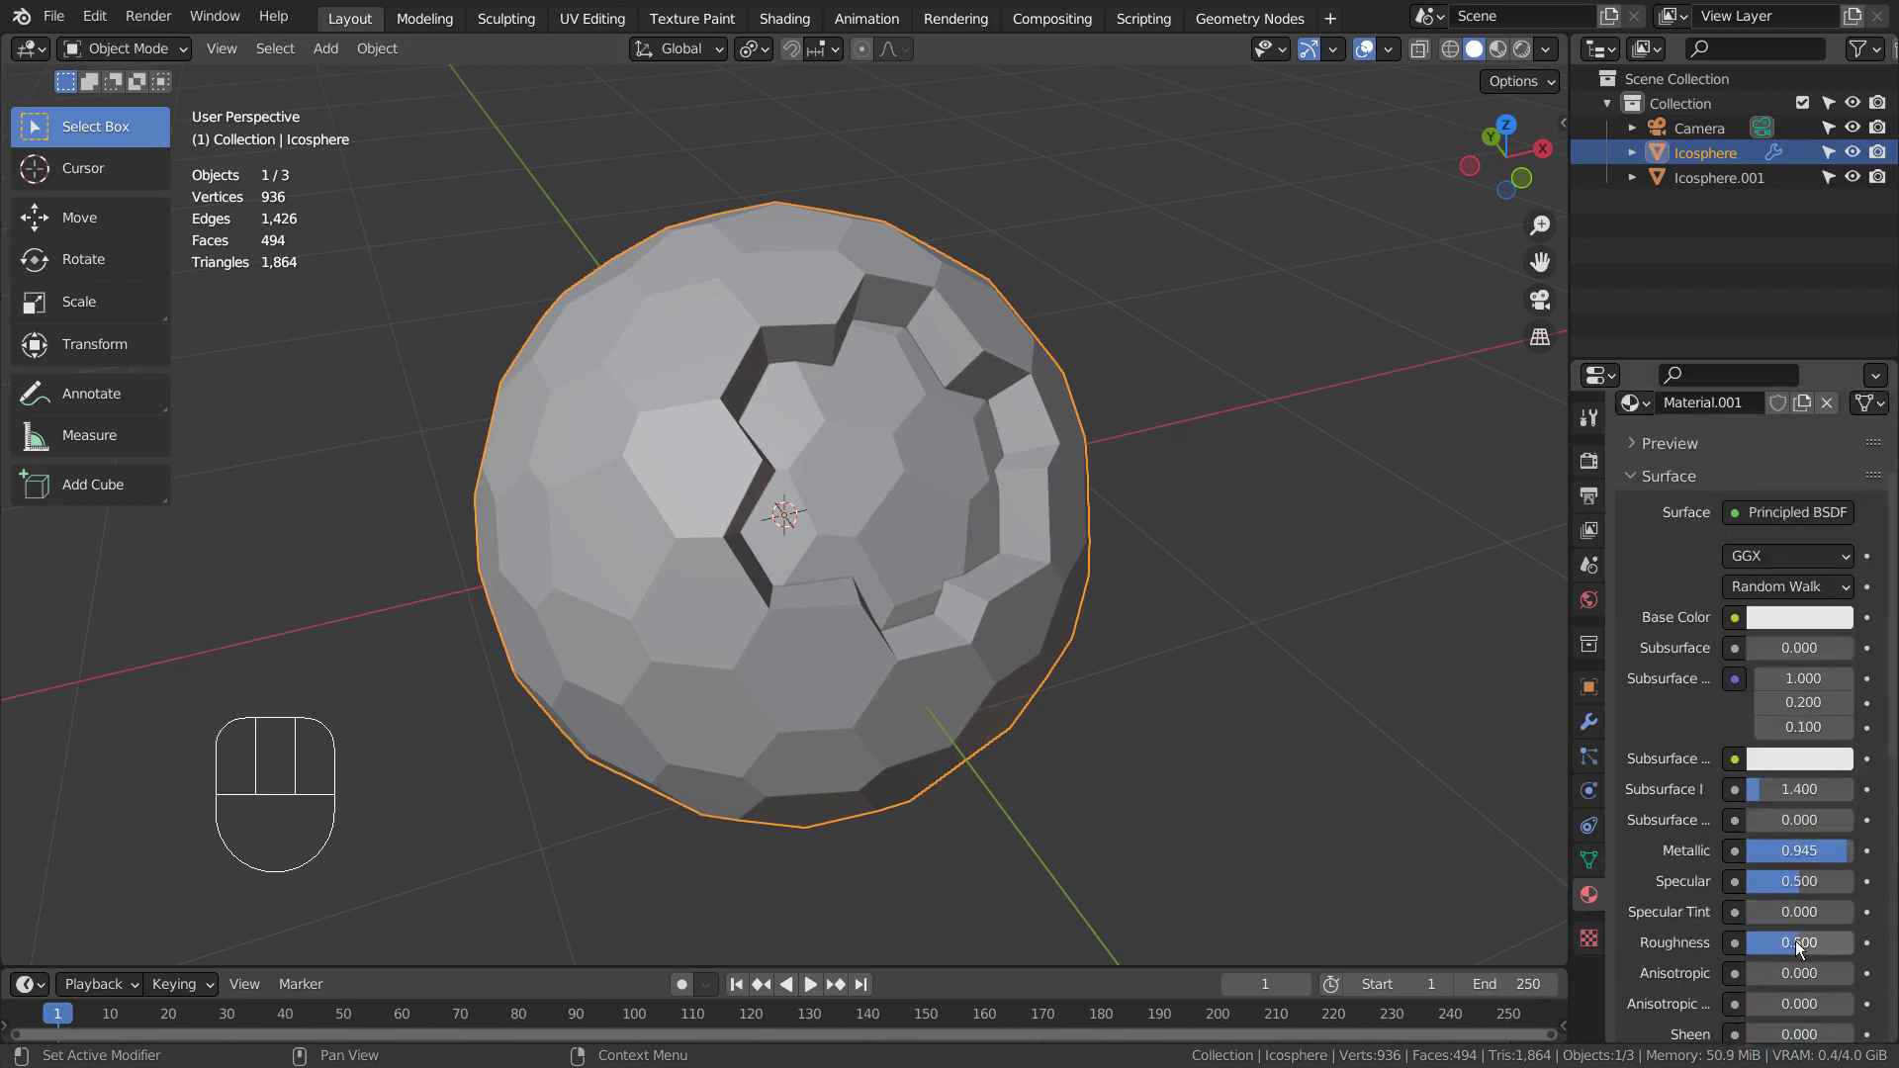
left_click_drag(1800, 943, 1788, 942)
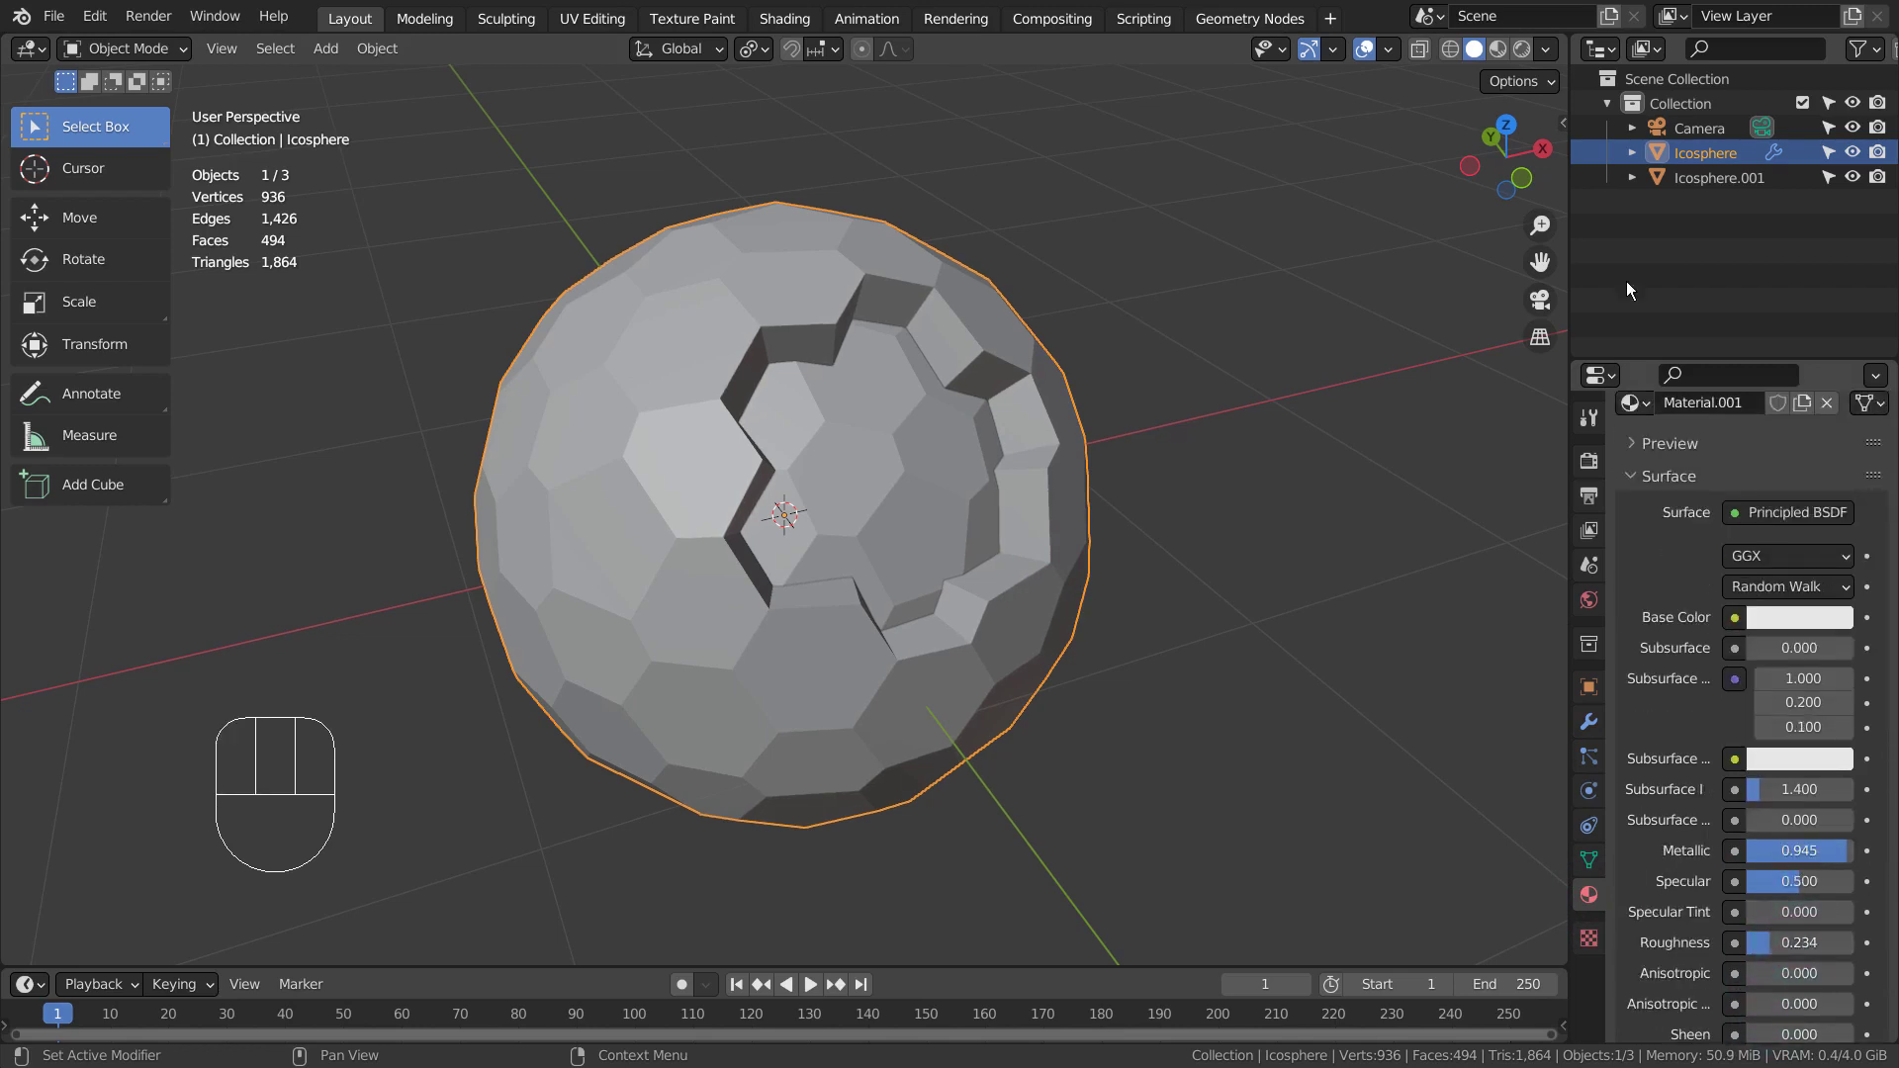
left_click(1498, 49)
Step: Give Icosphere.001 a new yellow material with Metallic 0.945 and Roughness 0.106
left_click(898, 450)
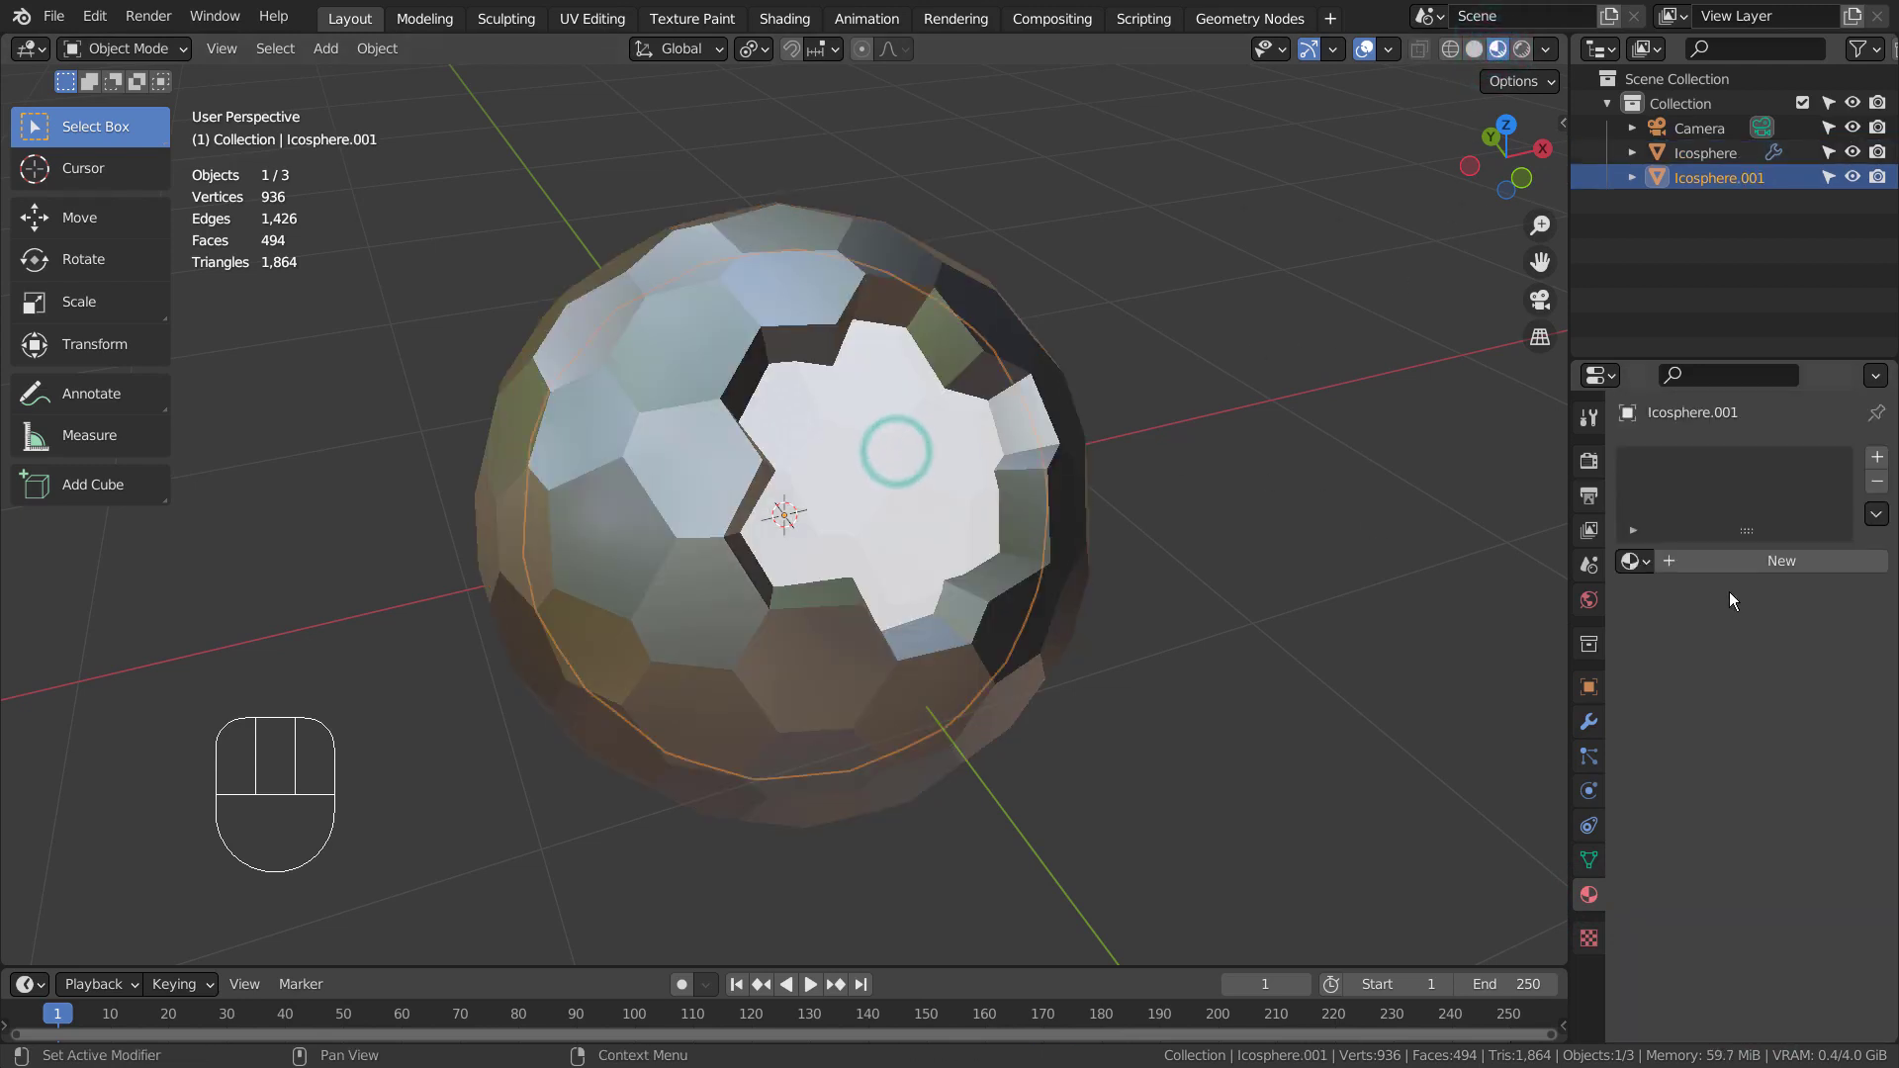
left_click(1779, 574)
left_click(1768, 574)
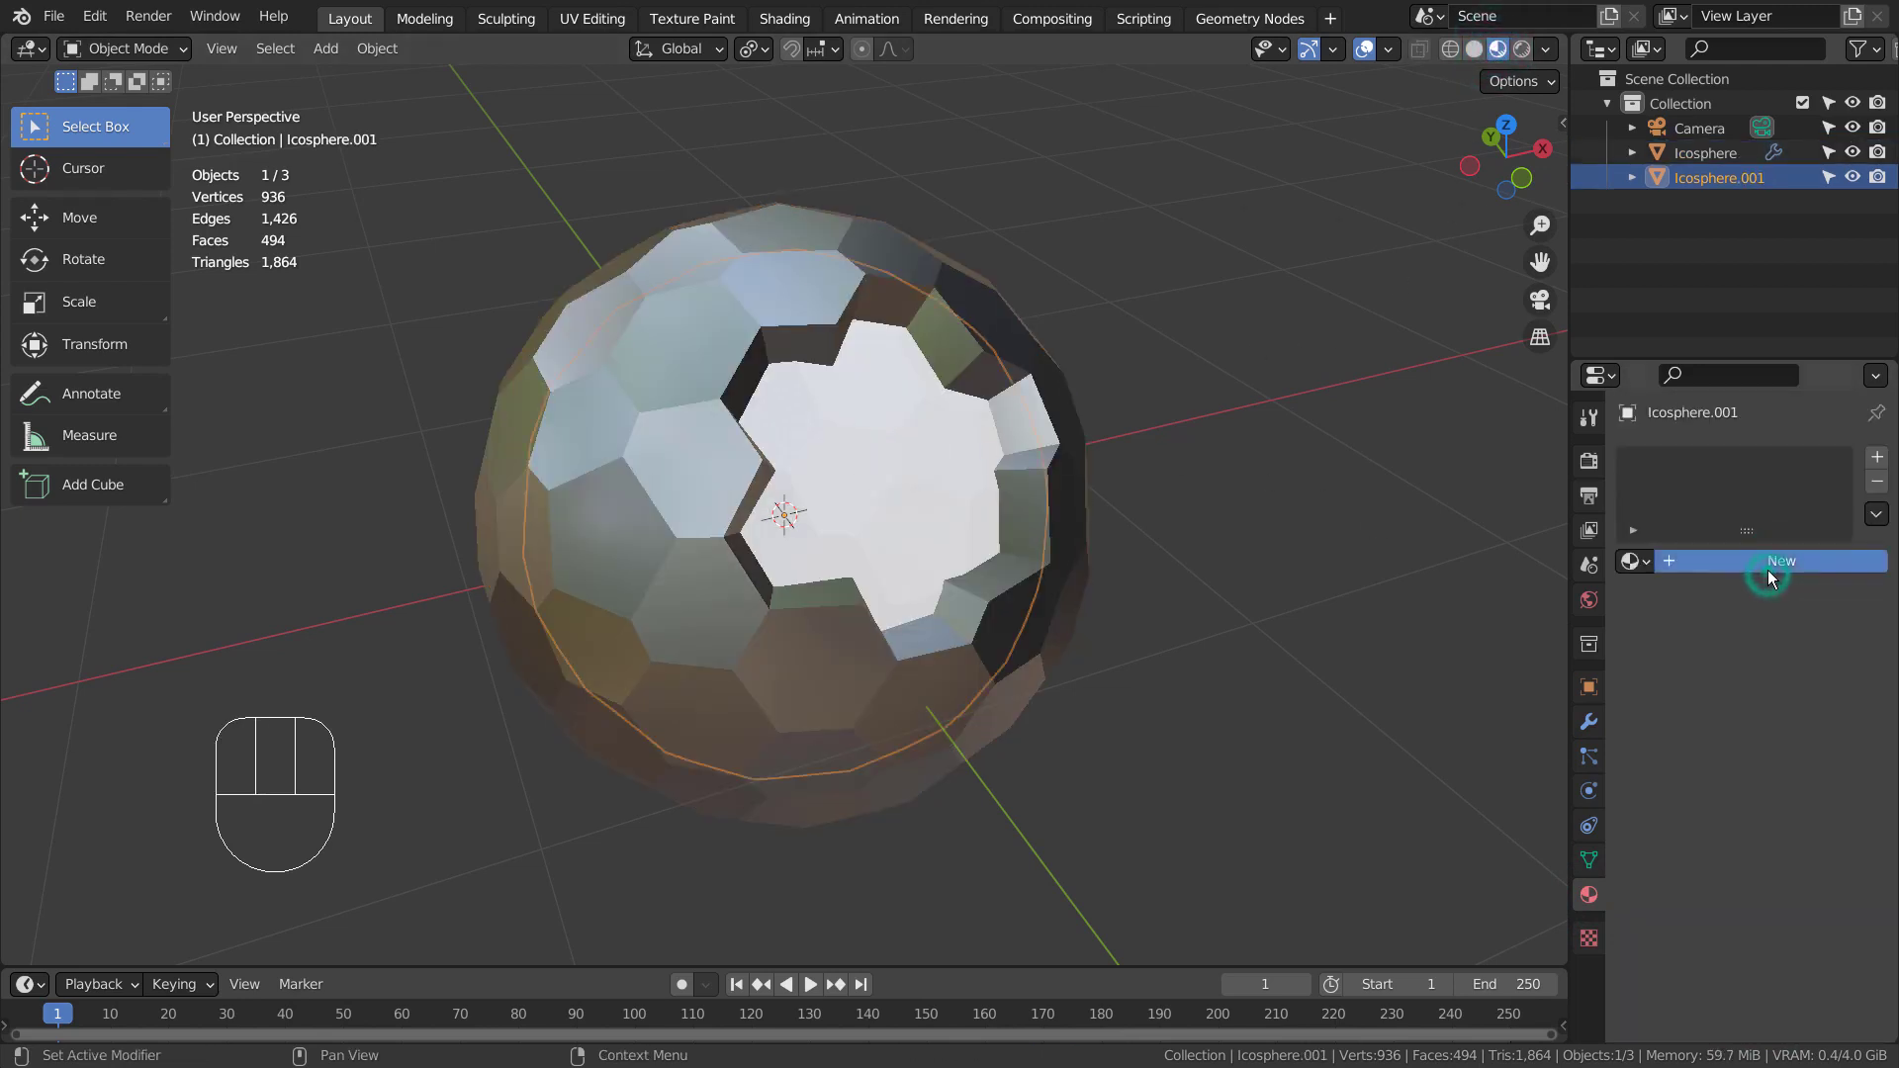
left_click(1768, 767)
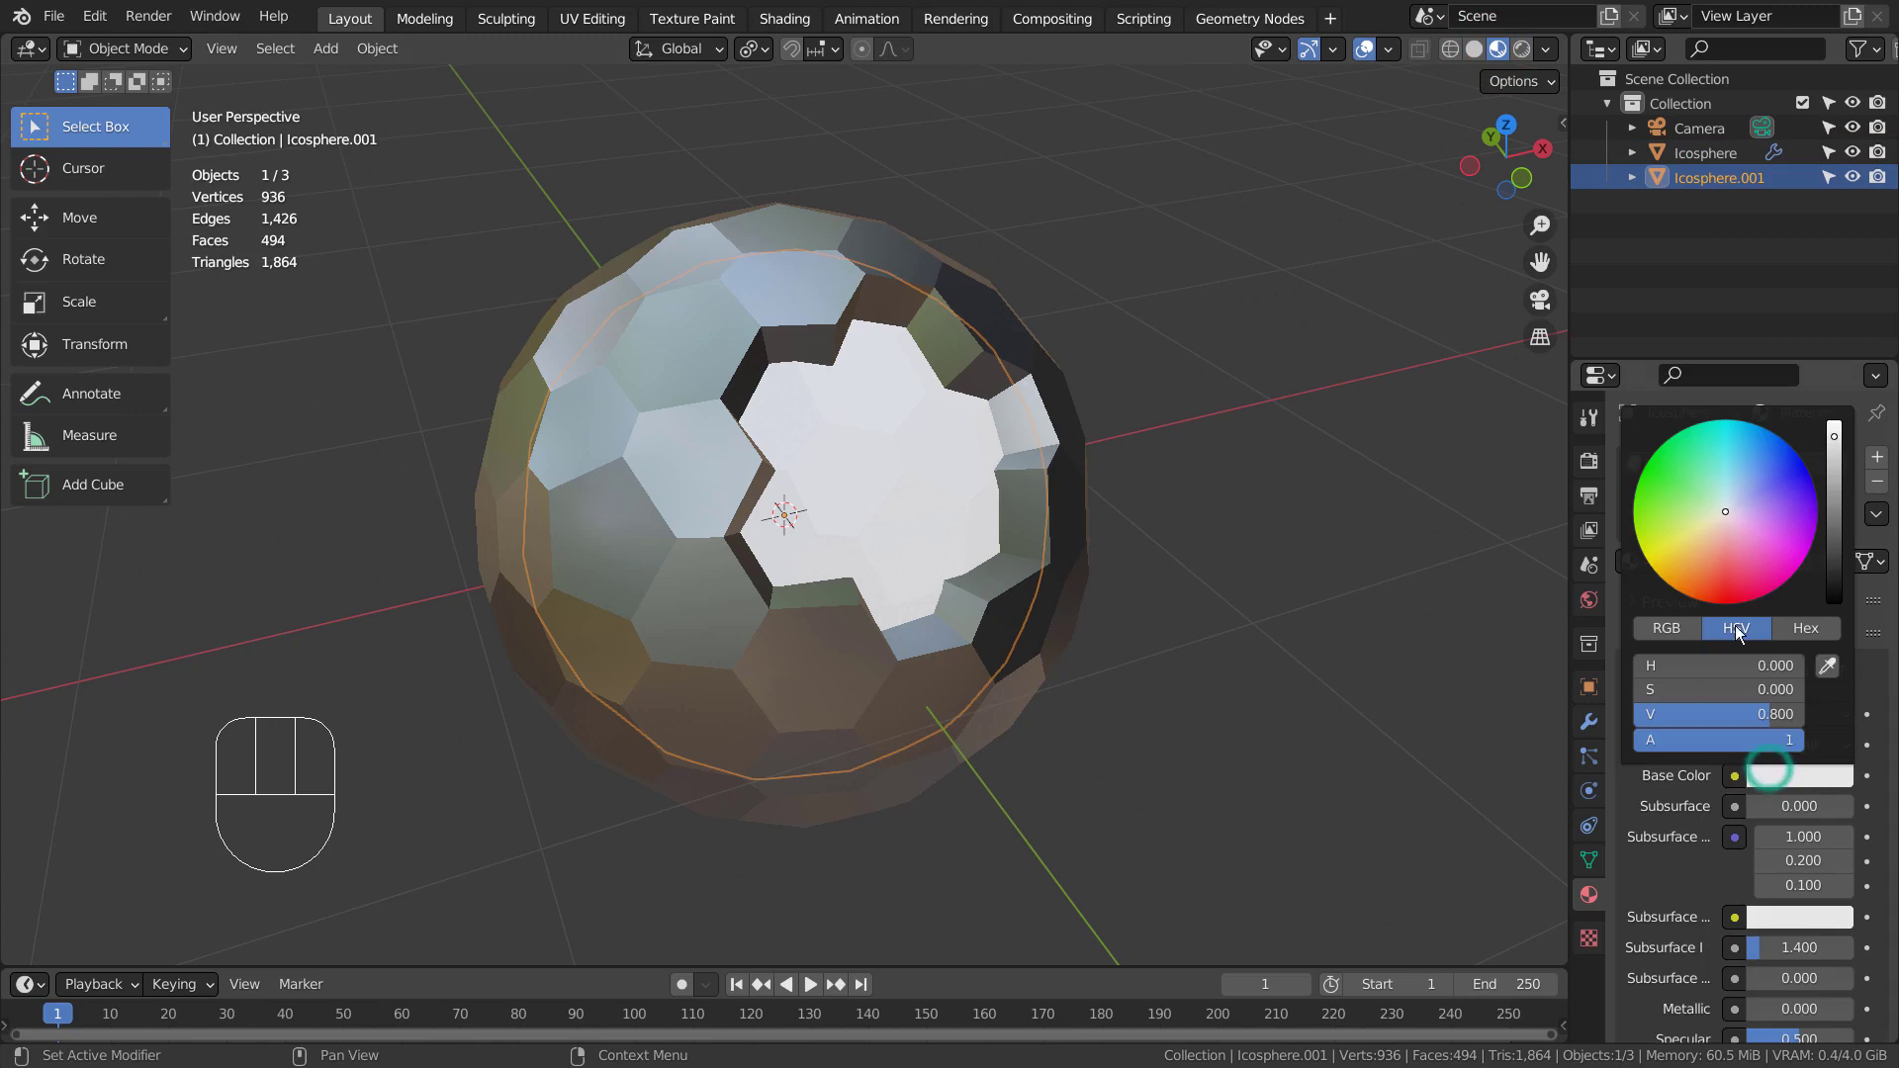
left_click(1679, 548)
scroll(1799, 898, "down", 5)
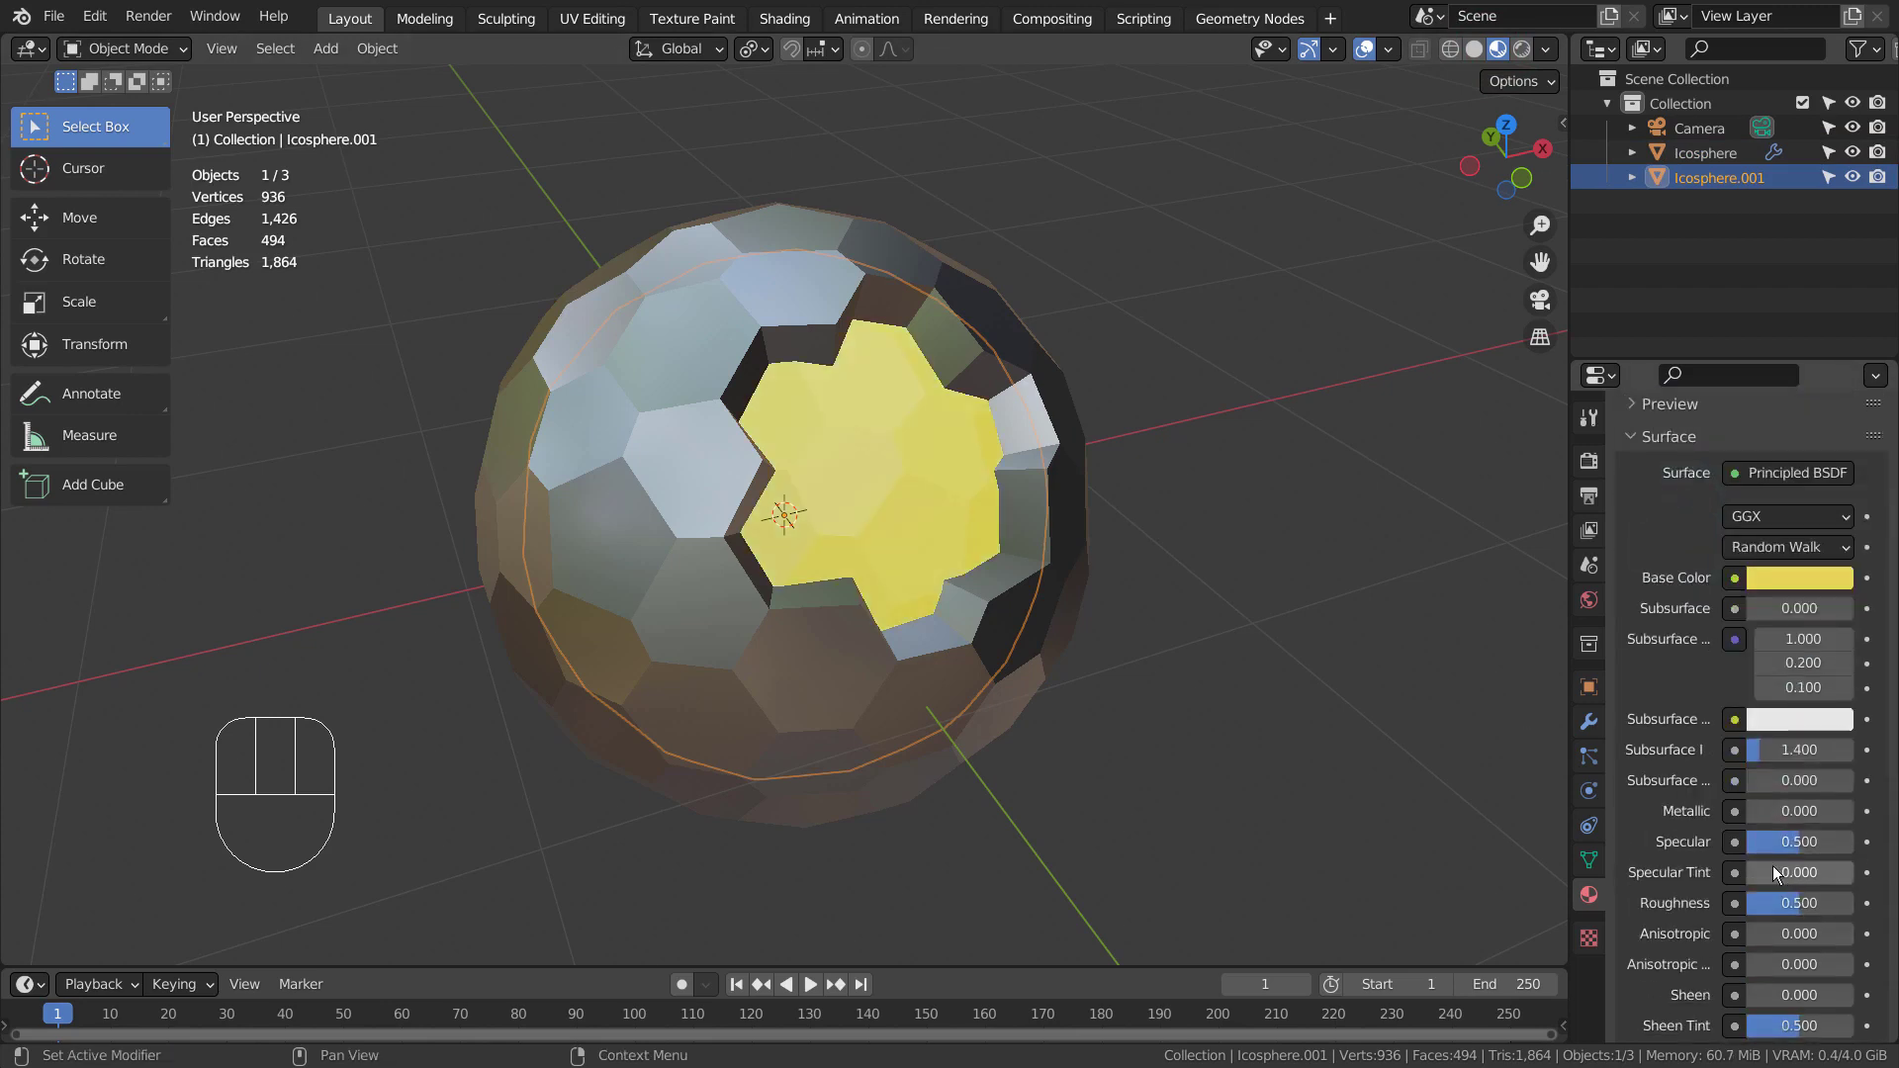
left_click_drag(1769, 811, 1840, 810)
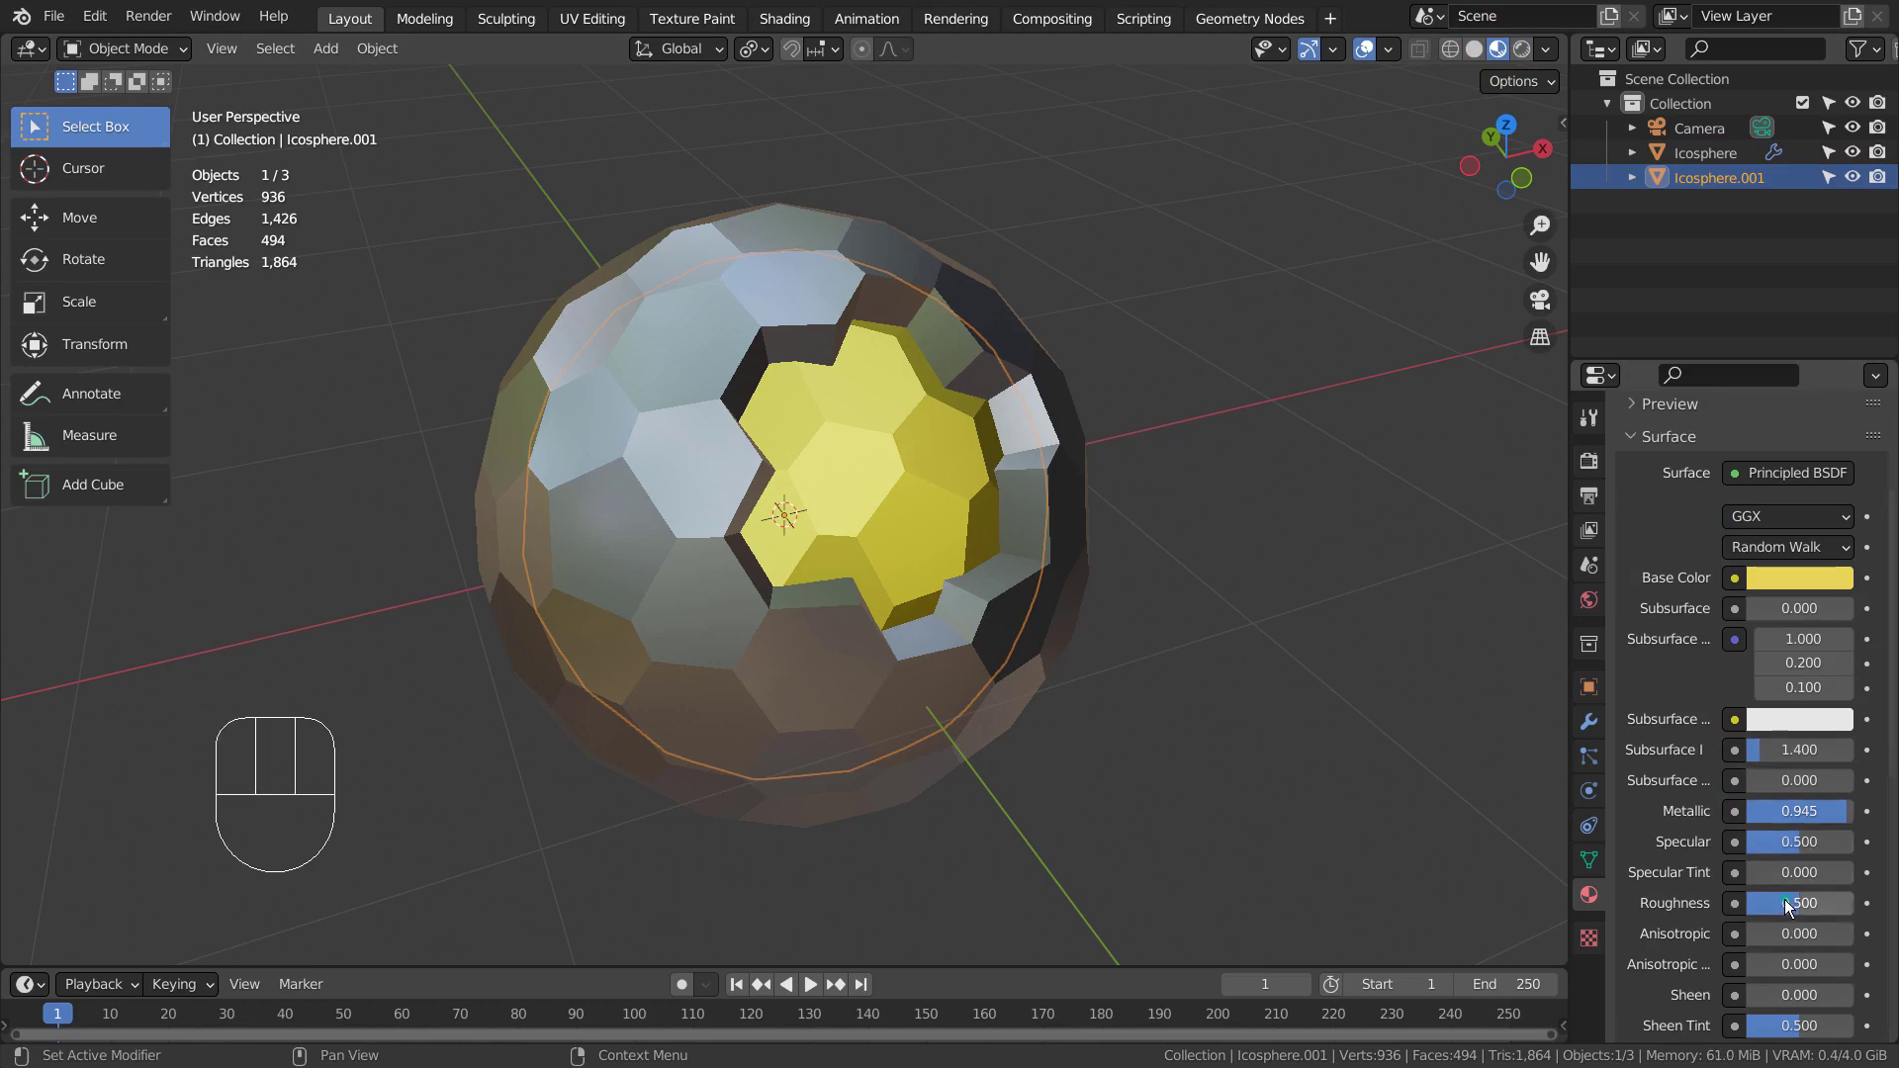
left_click_drag(1785, 899, 1744, 899)
Step: Deselect everything, orbit to look into the core, and reselect the outer icosphere
left_click(1284, 569)
mouse_move(1322, 538)
middle_mouse_down()
mouse_move(1263, 575)
mouse_move(971, 445)
middle_mouse_up()
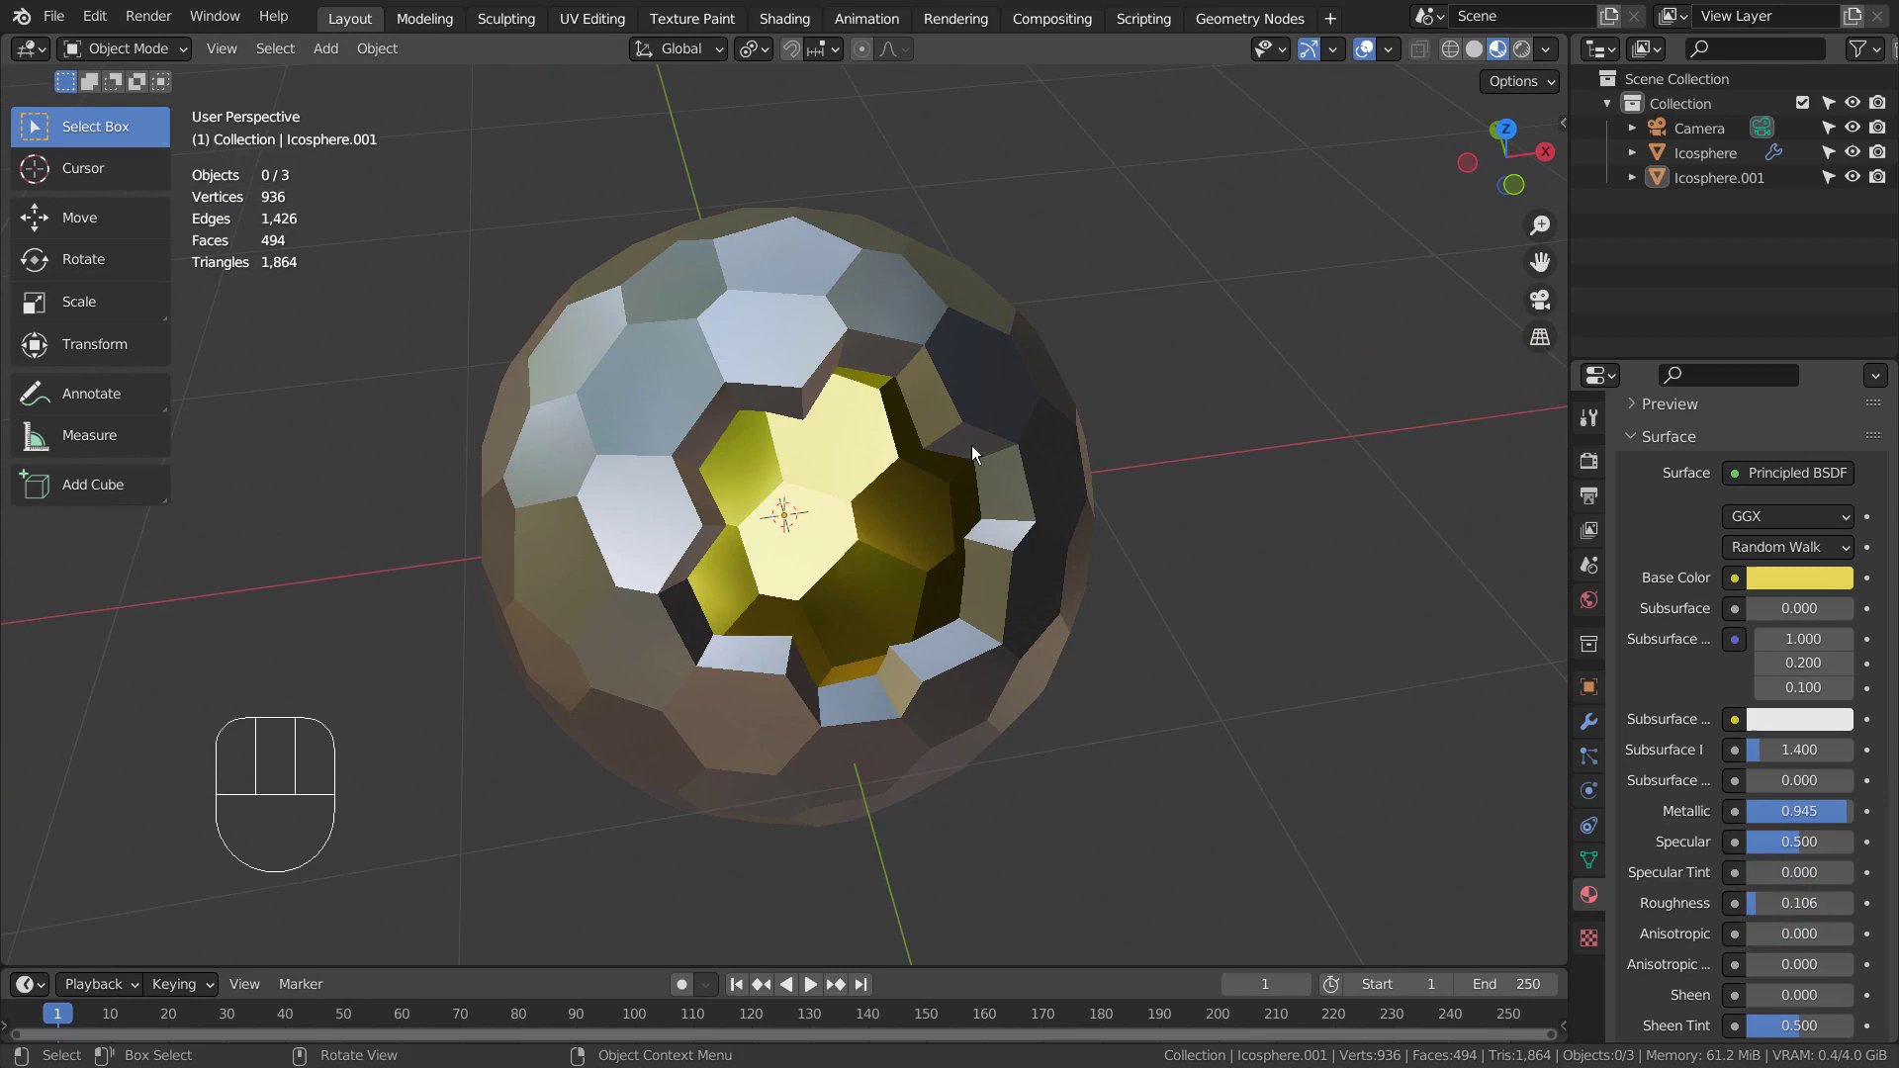
left_click(961, 370)
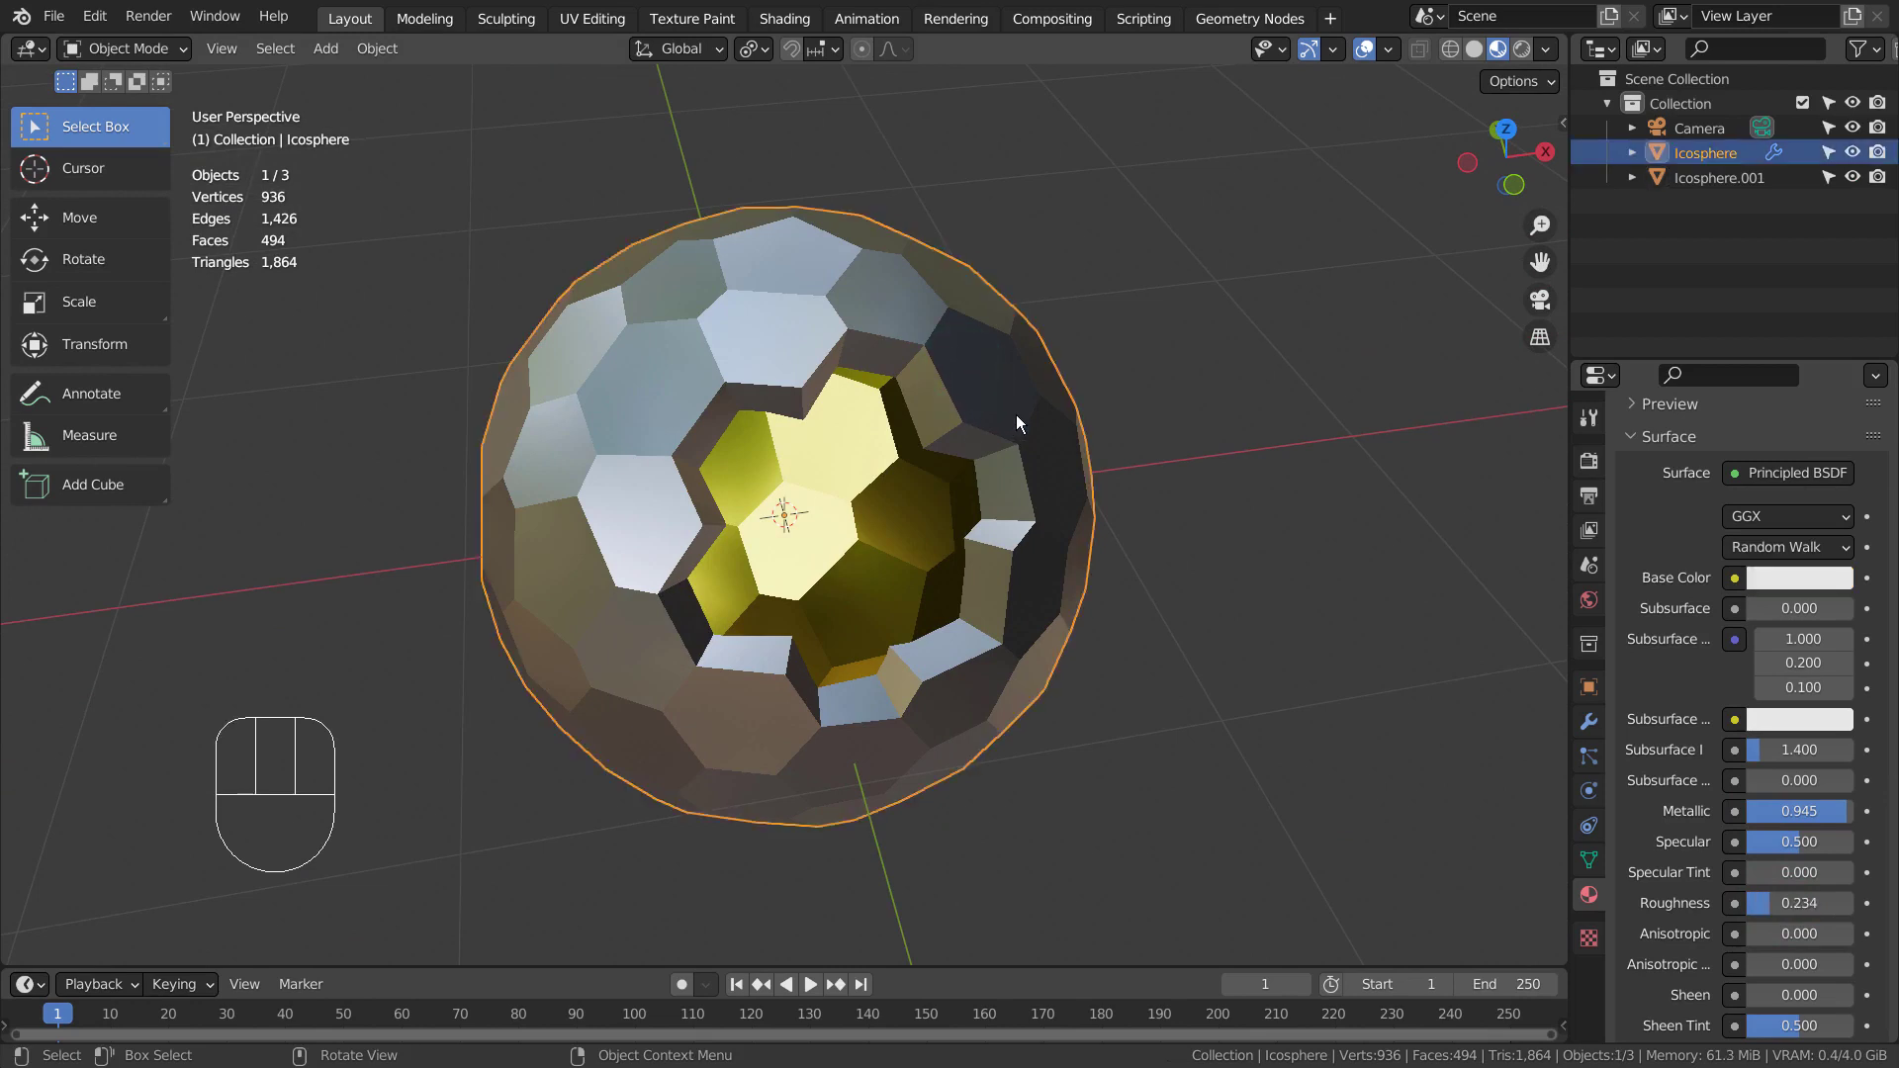
scroll(1017, 422, "down", 3)
mouse_move(944, 507)
middle_mouse_down()
mouse_move(1112, 489)
mouse_move(956, 546)
mouse_move(869, 465)
middle_mouse_up()
key("Tab")
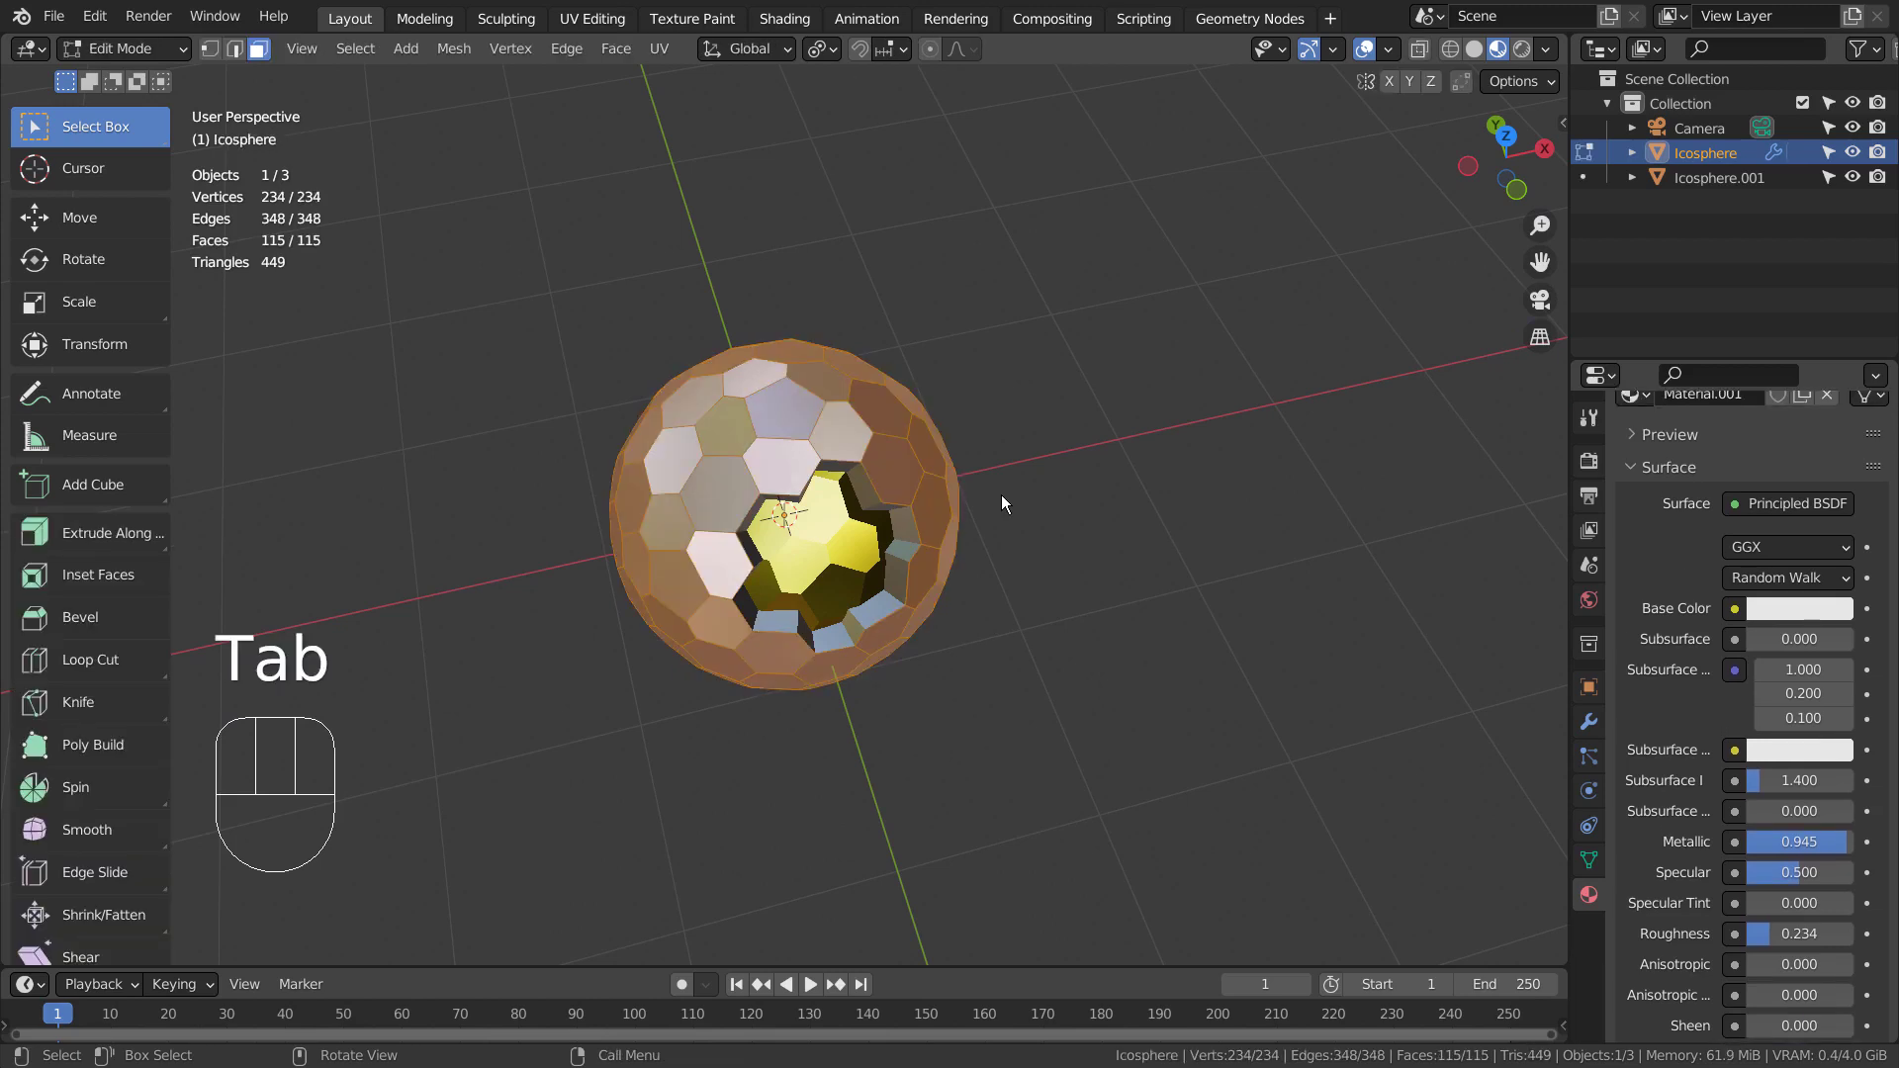
middle_click_drag(1001, 494, 1017, 510)
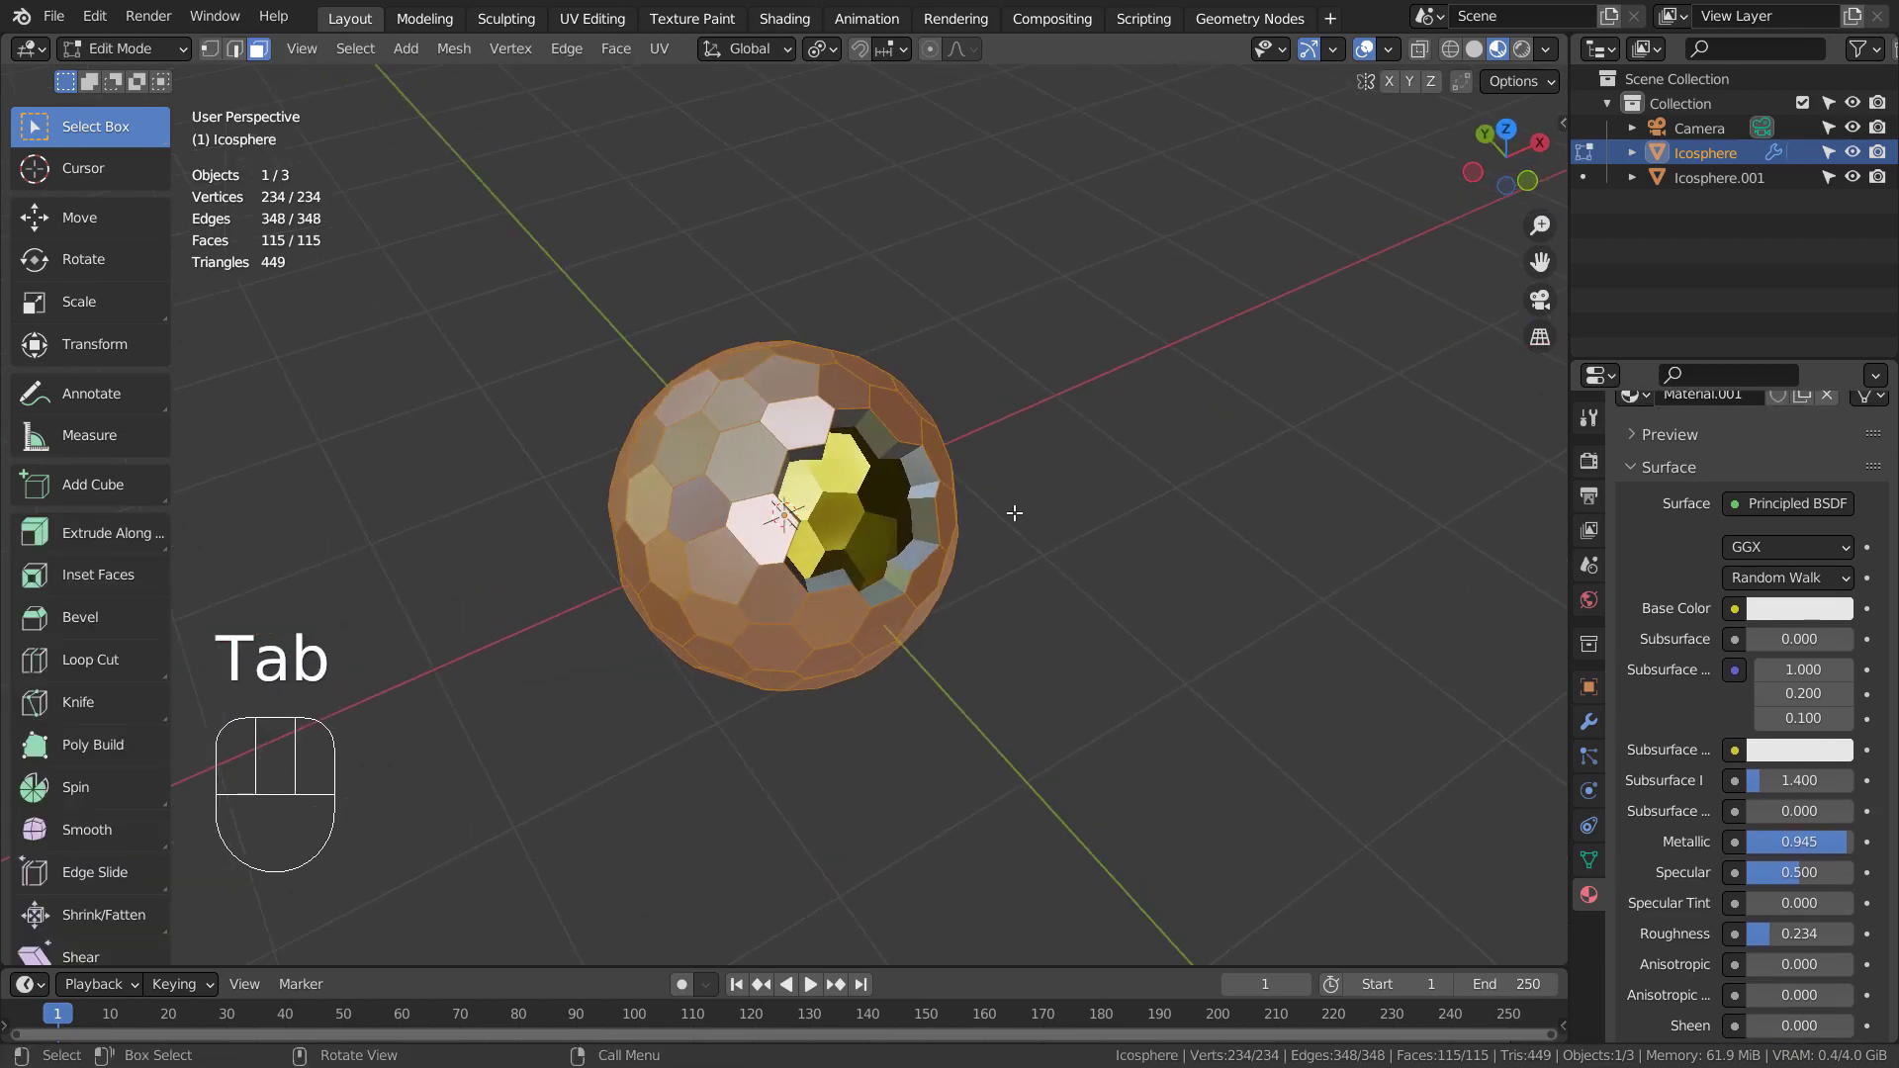
middle_click_drag(1014, 512, 1400, 650)
key("Tab")
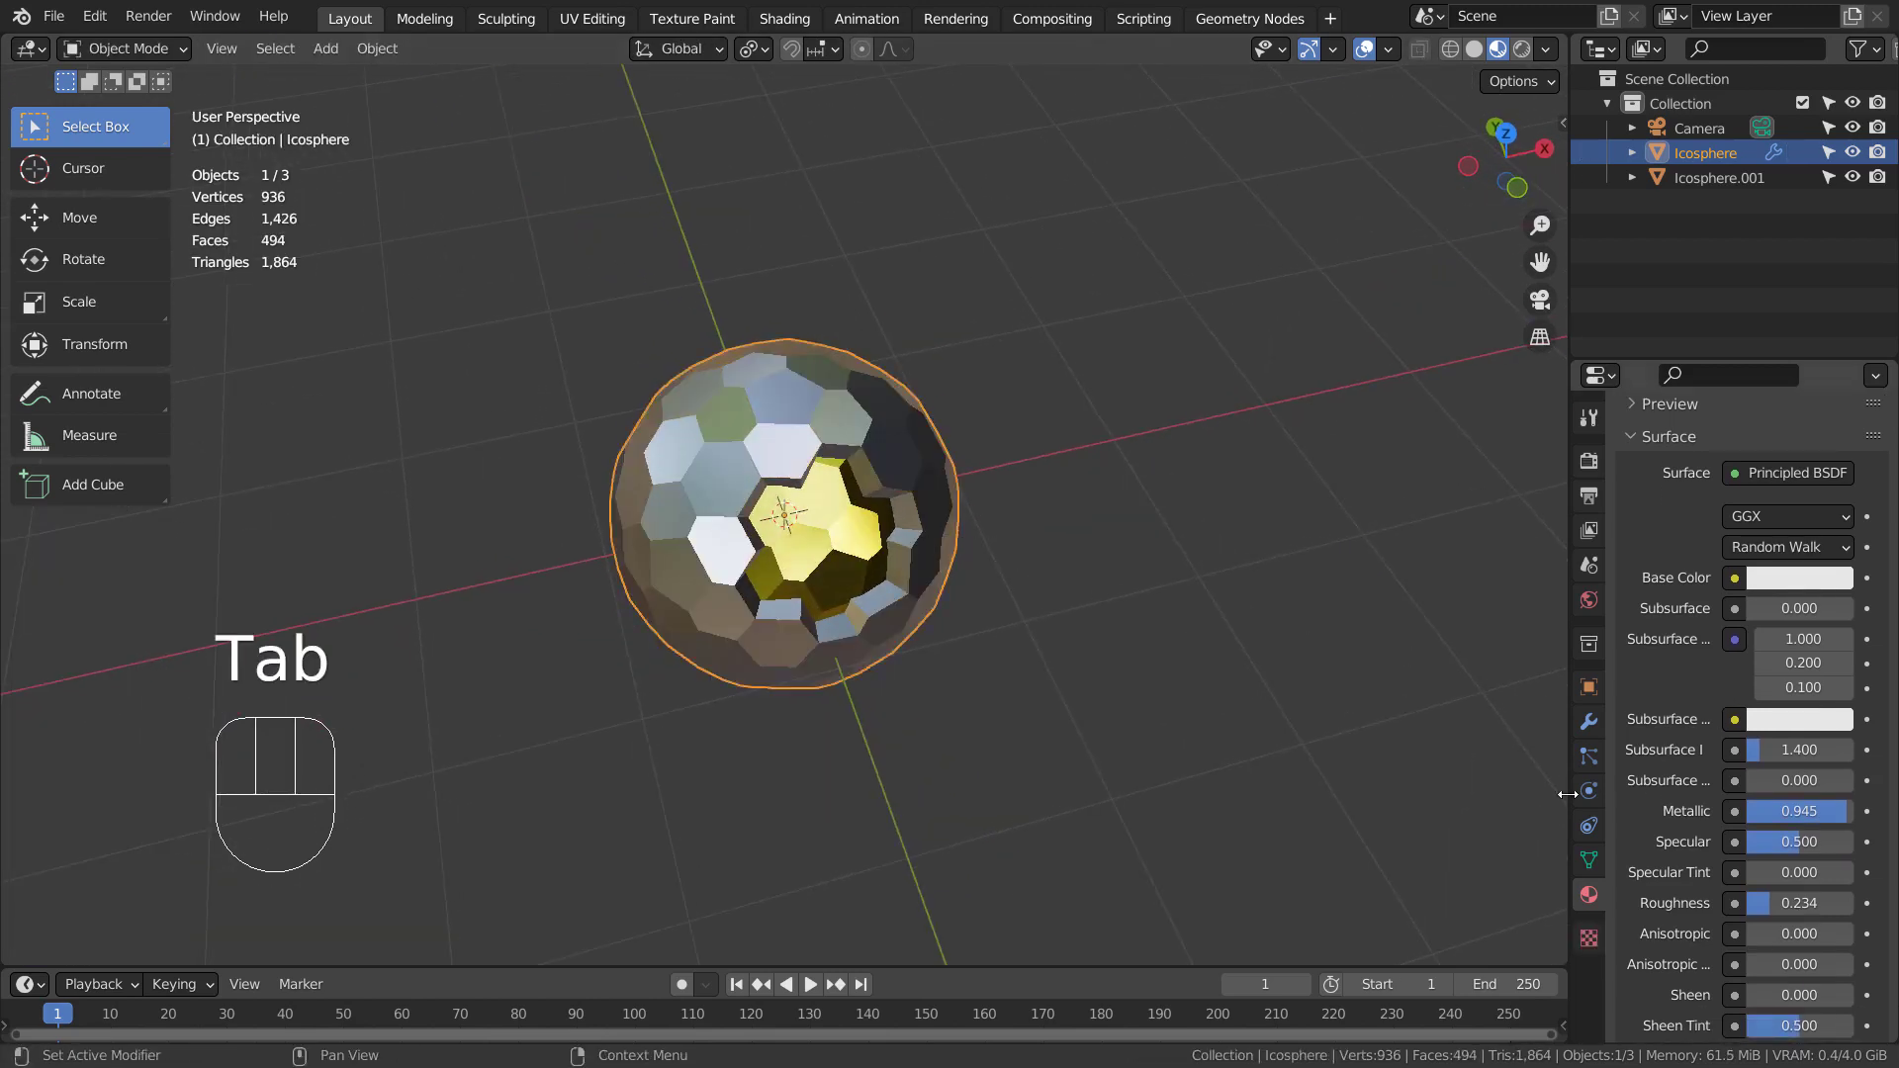
Step: Add an Edge Split modifier above Solidify and apply it
left_click(1587, 722)
left_click(1726, 454)
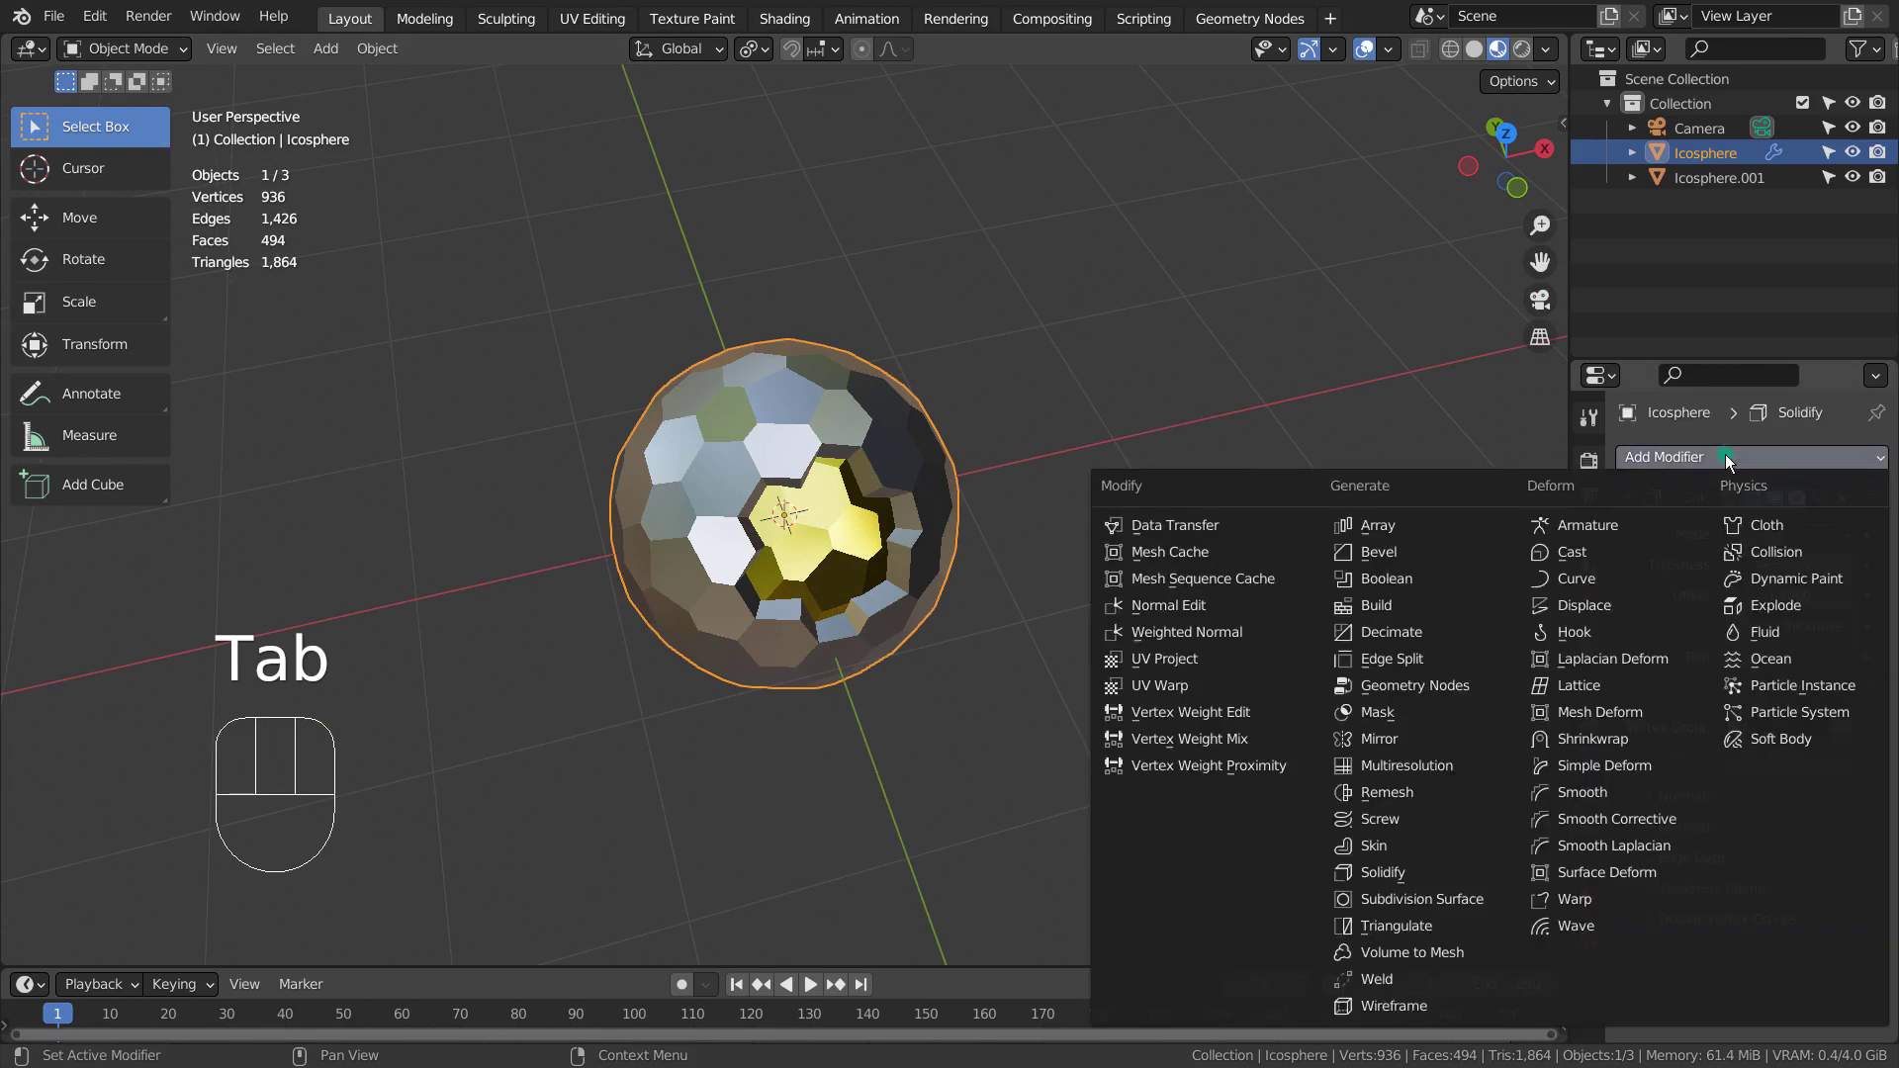
left_click(1436, 653)
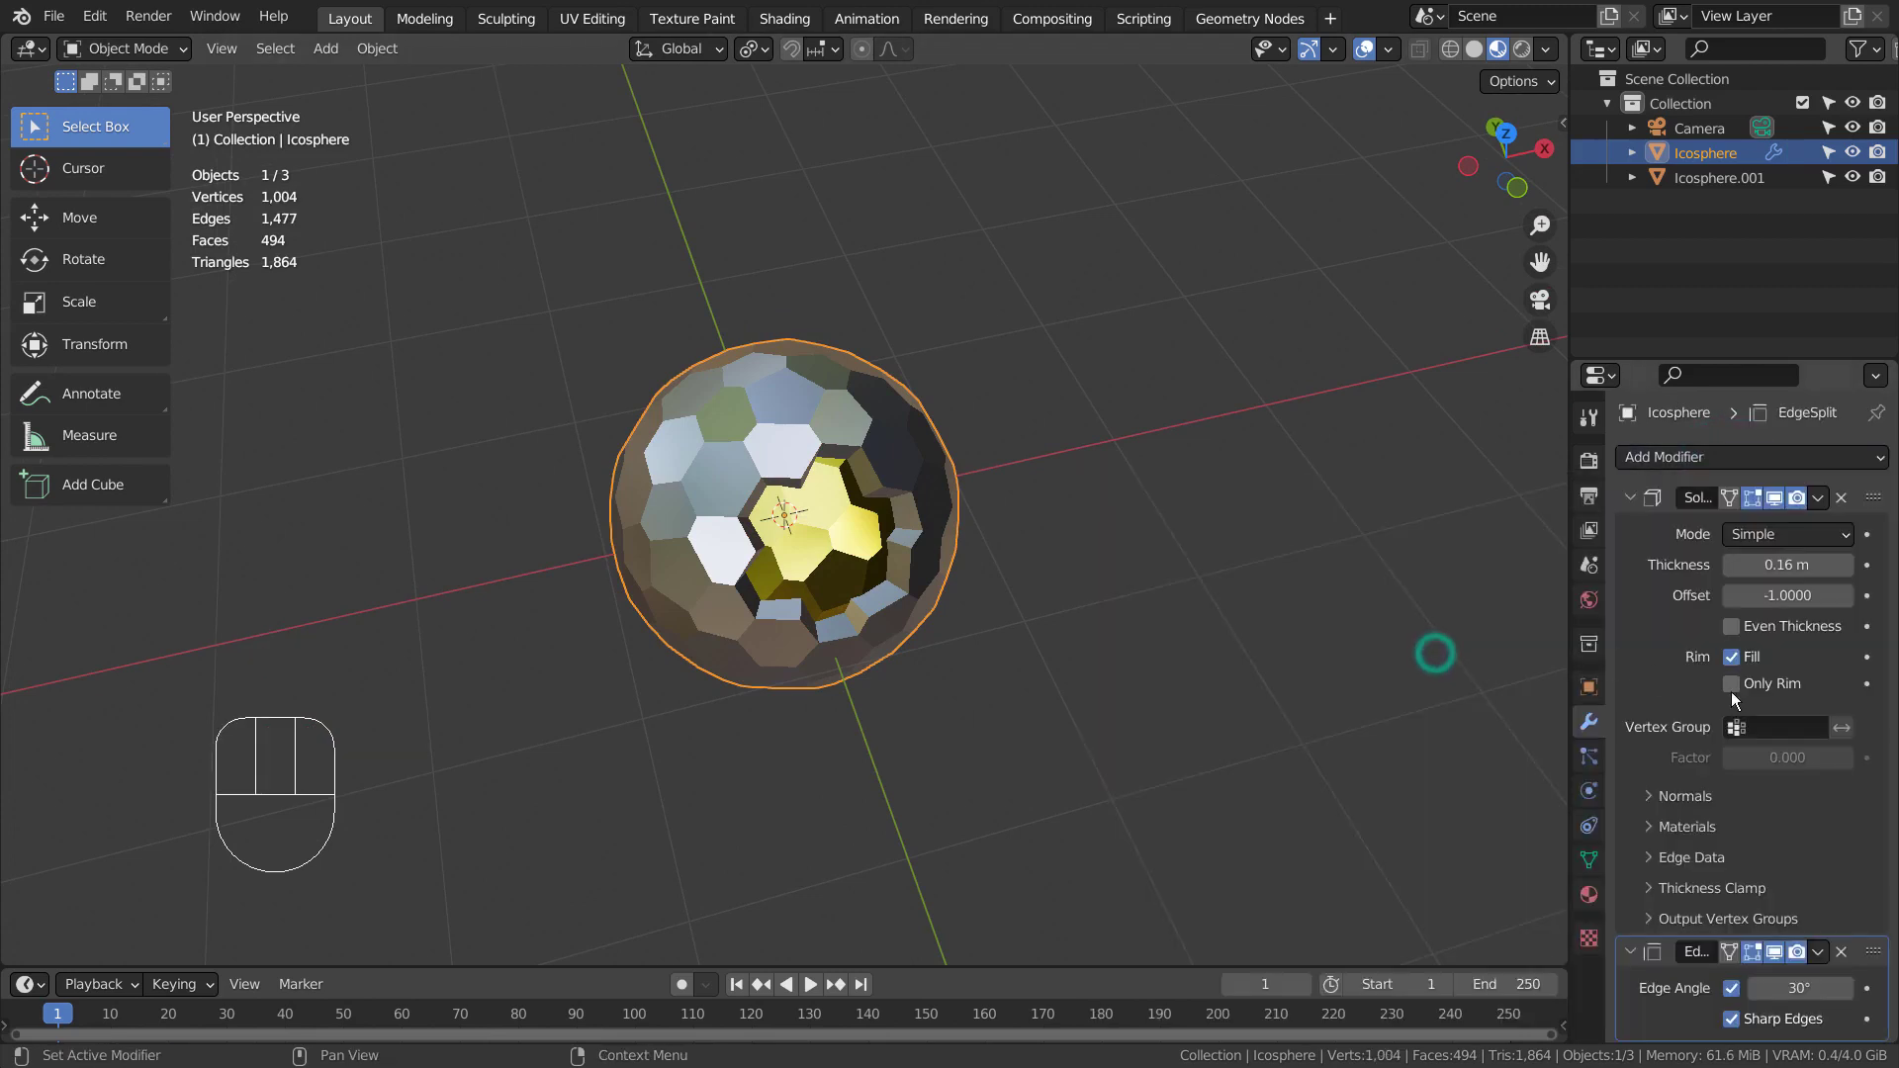
left_click_drag(1870, 945, 1779, 524)
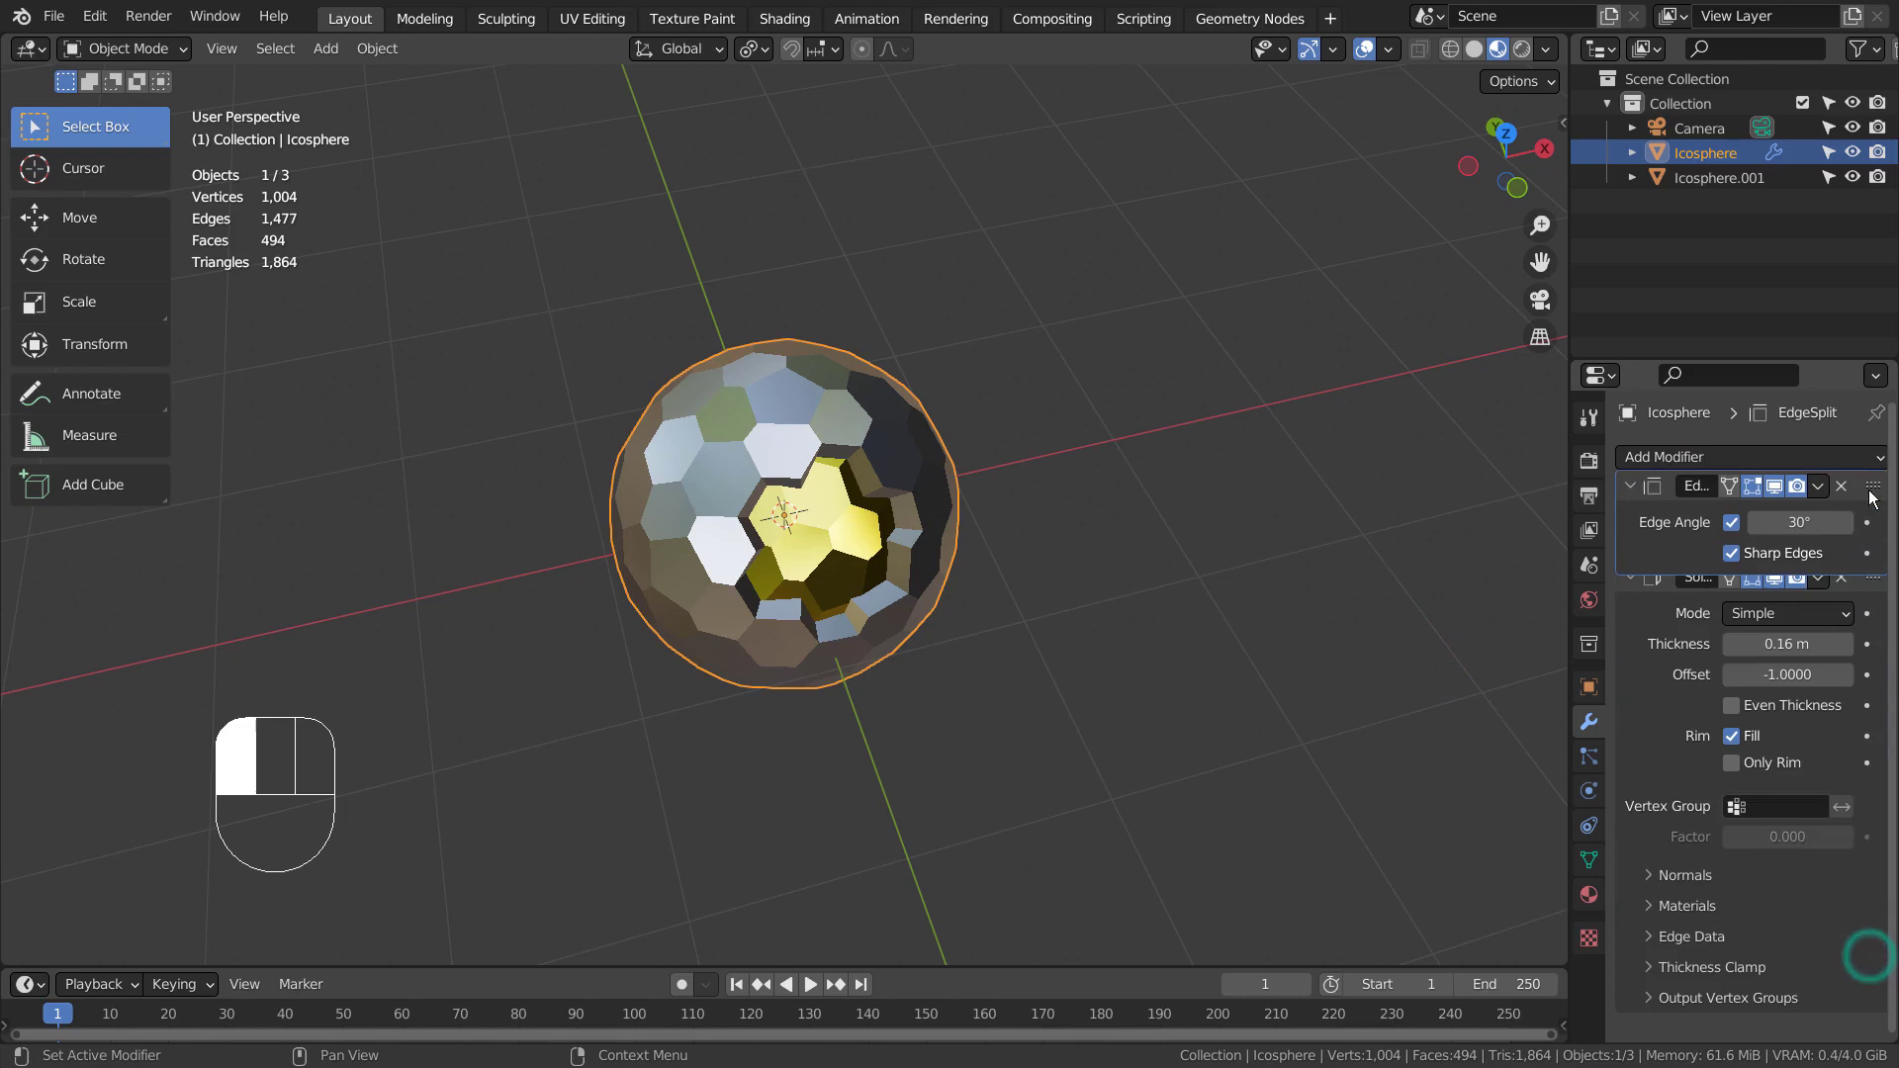
key("ctrl+a")
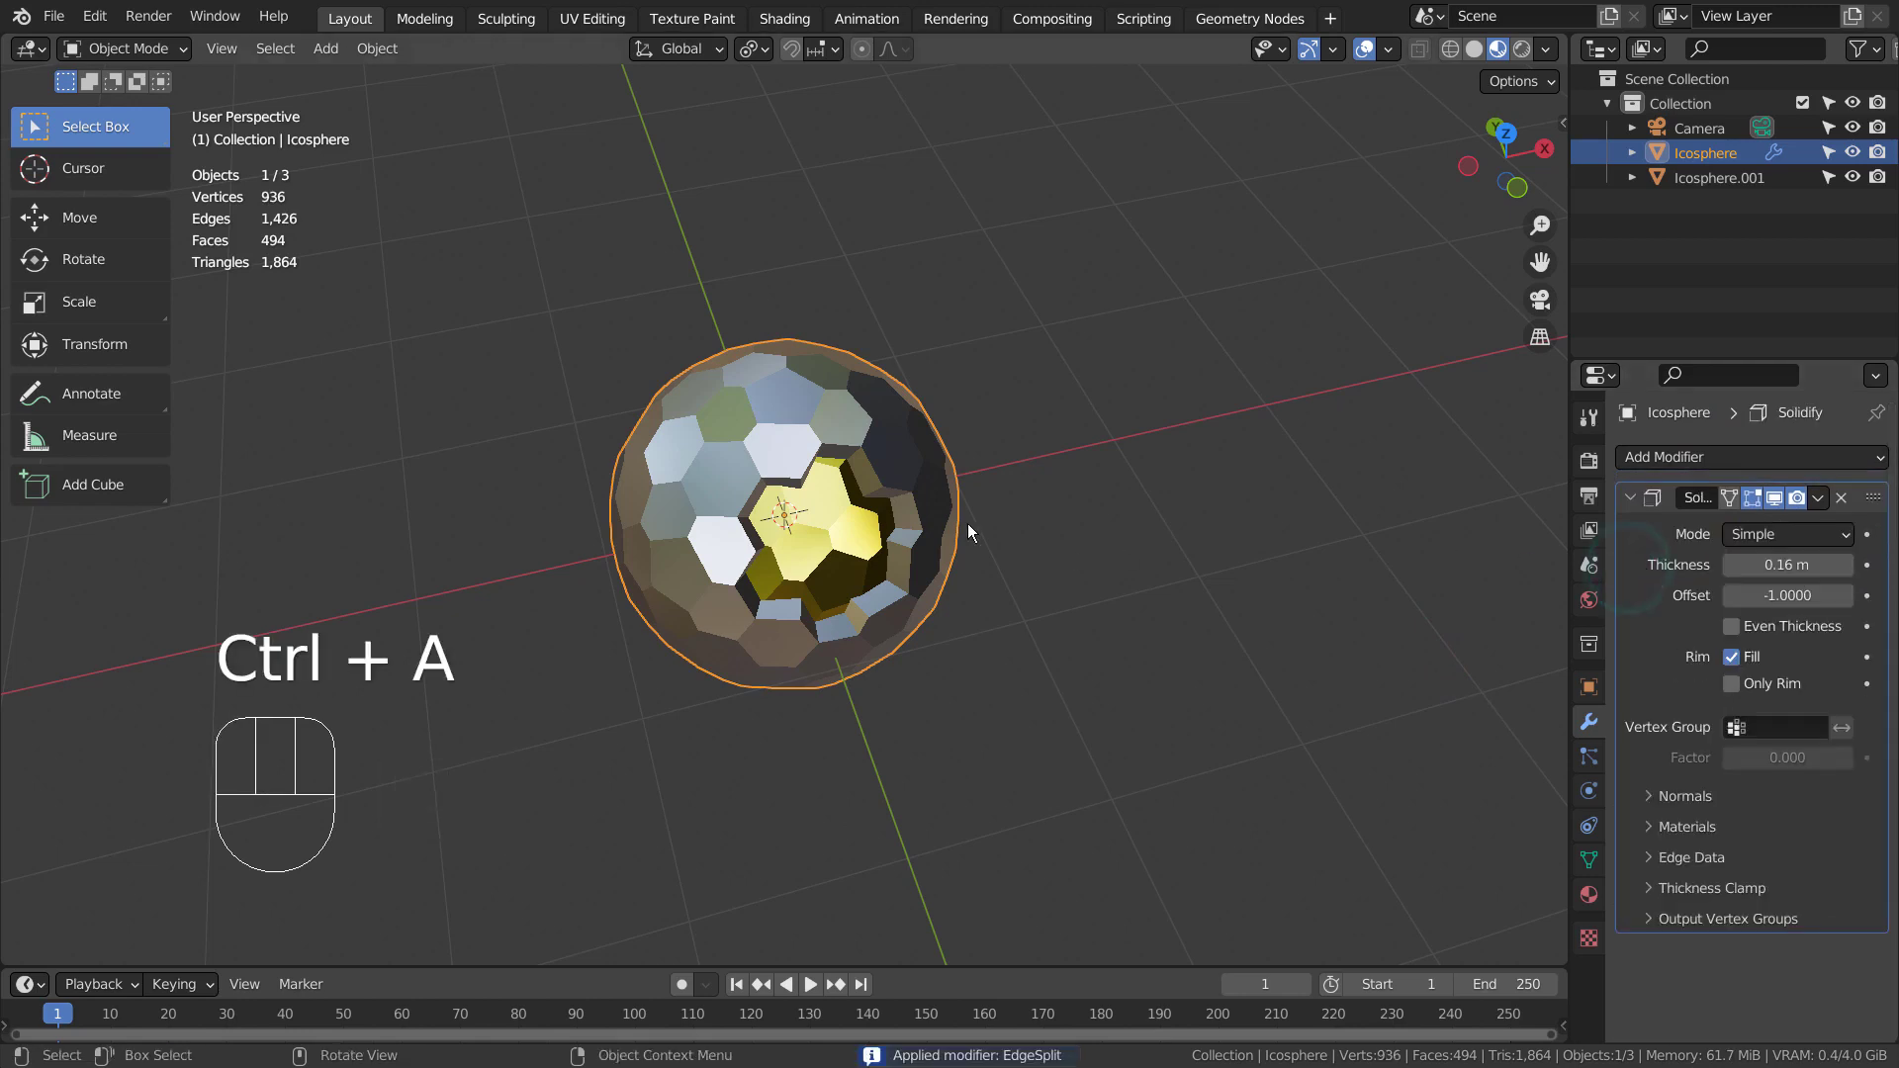
Step: In Edit Mode with face select, try selecting linked parts of the mesh
key("Tab")
key("3")
left_click(1166, 550)
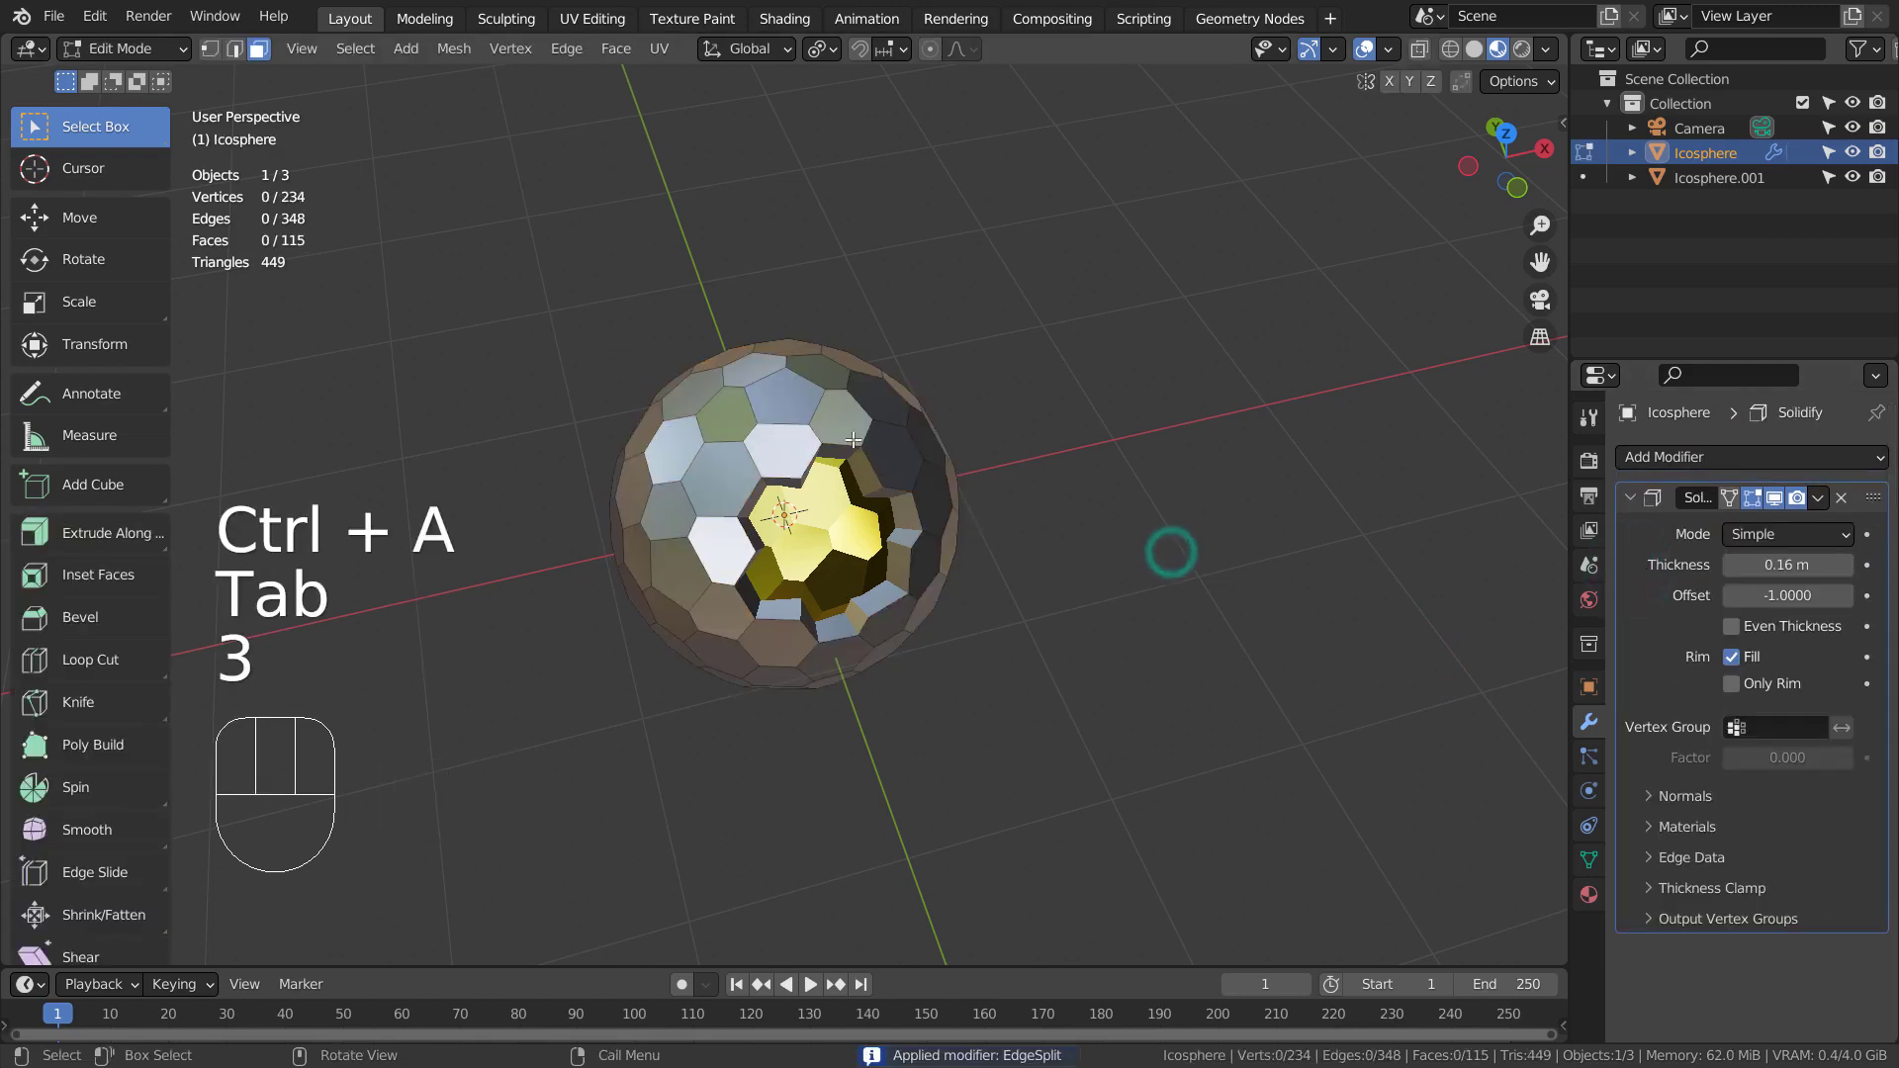
key("l")
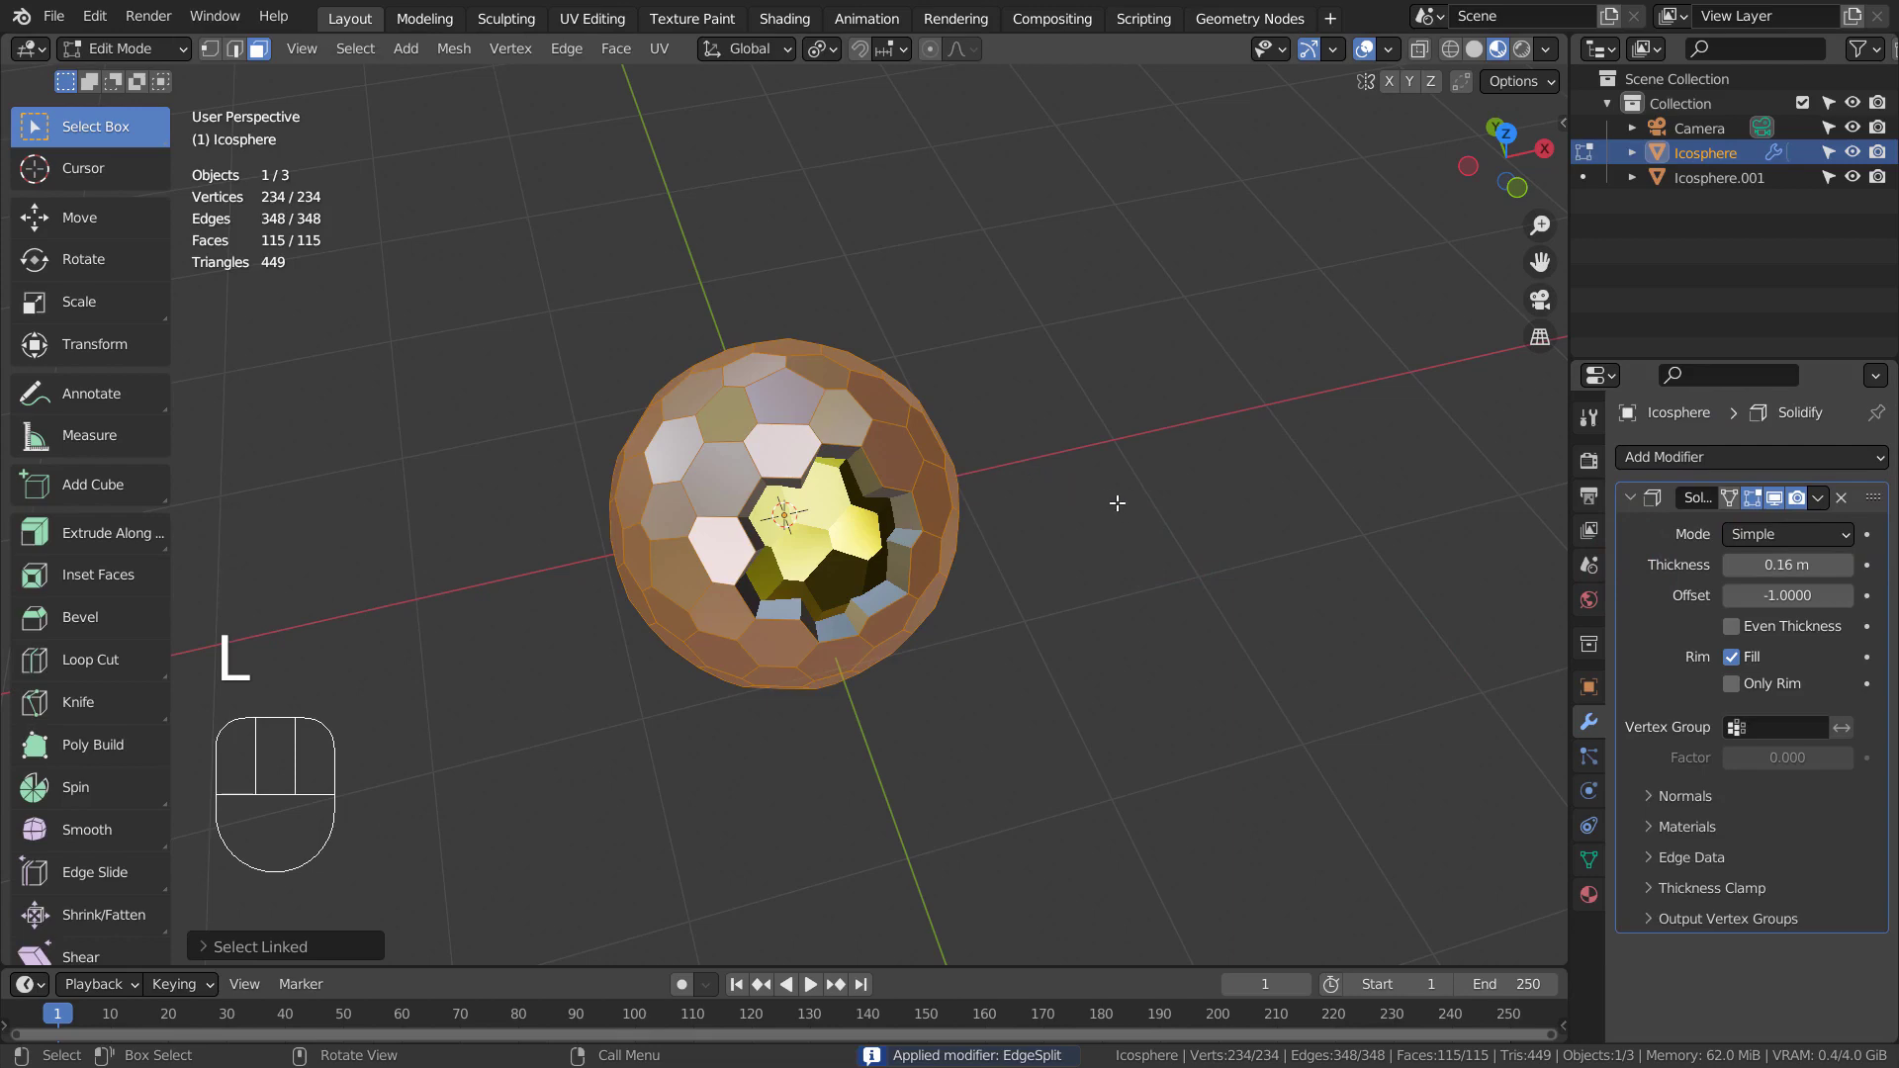
left_click(1117, 503)
key("3")
Step: Test-move a single hexagon face, undo it, and return to Object Mode
left_click(890, 334)
middle_click_drag(890, 334, 1114, 504)
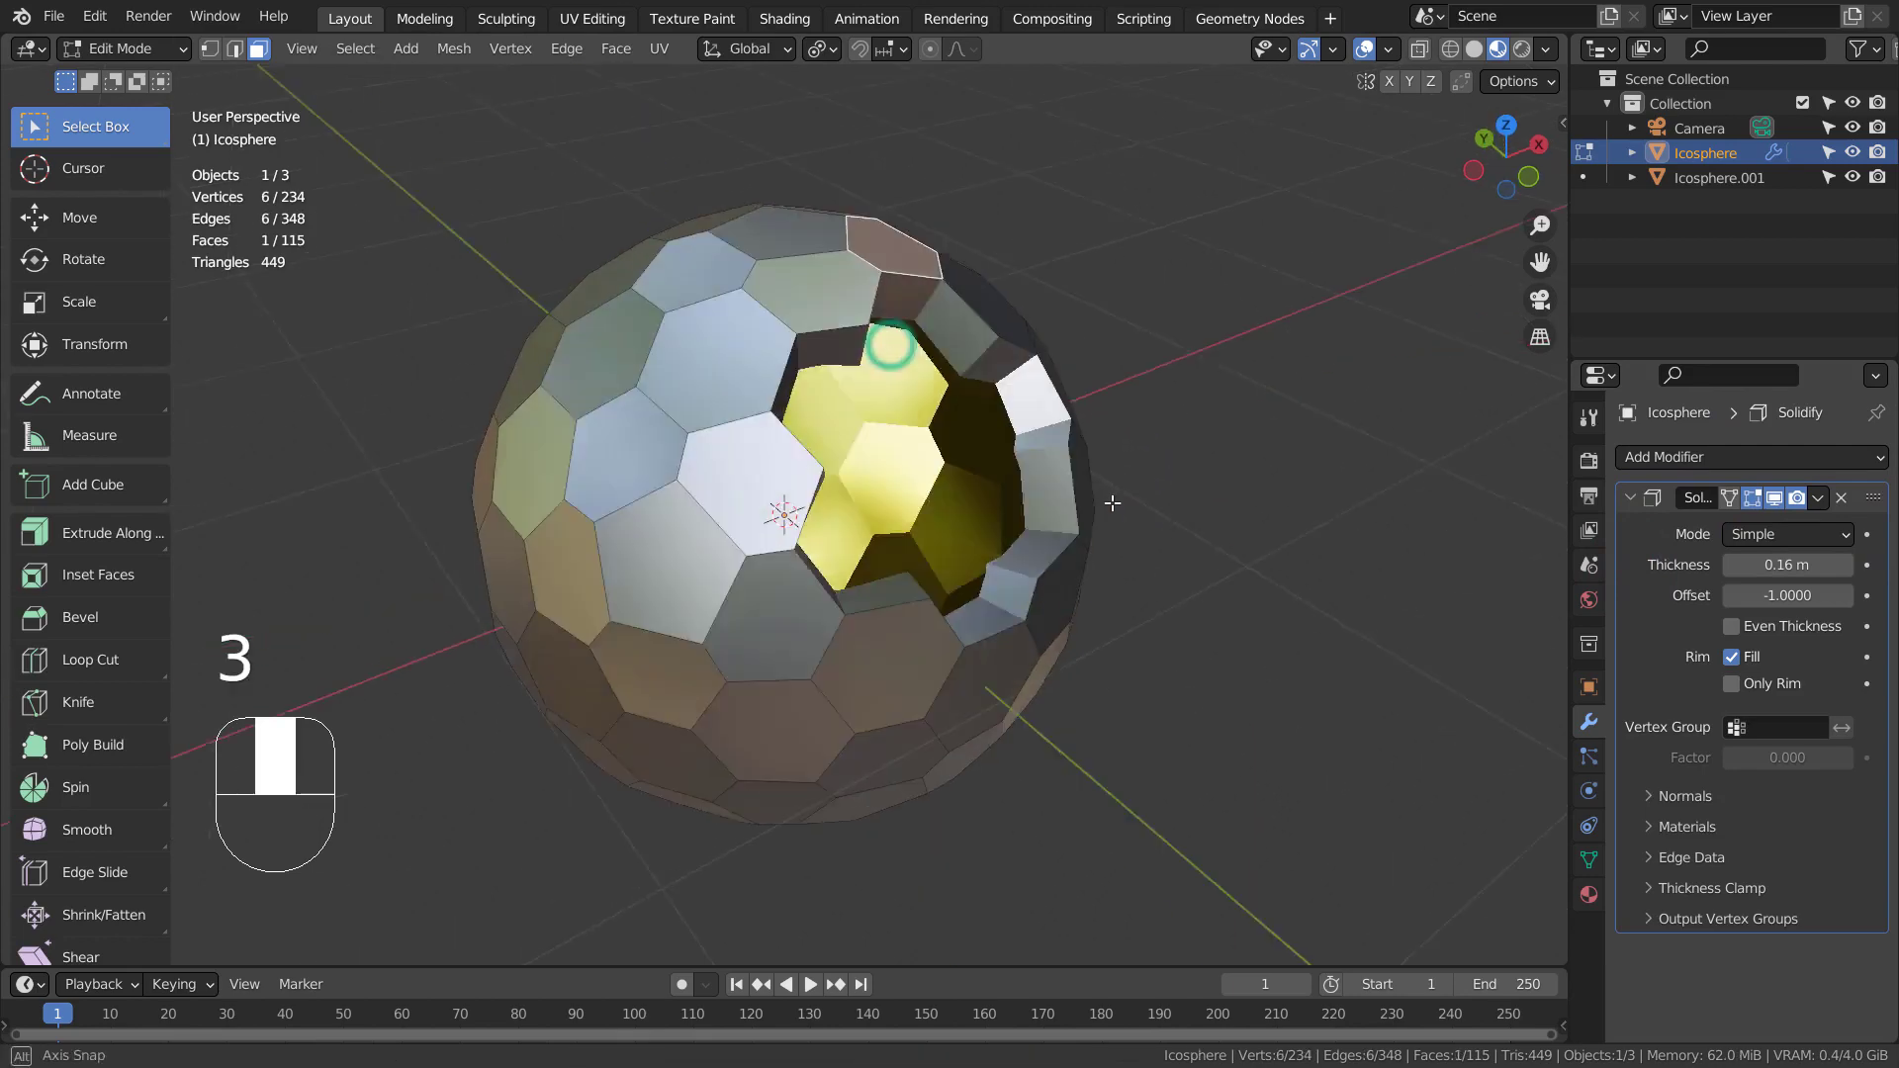
key("g")
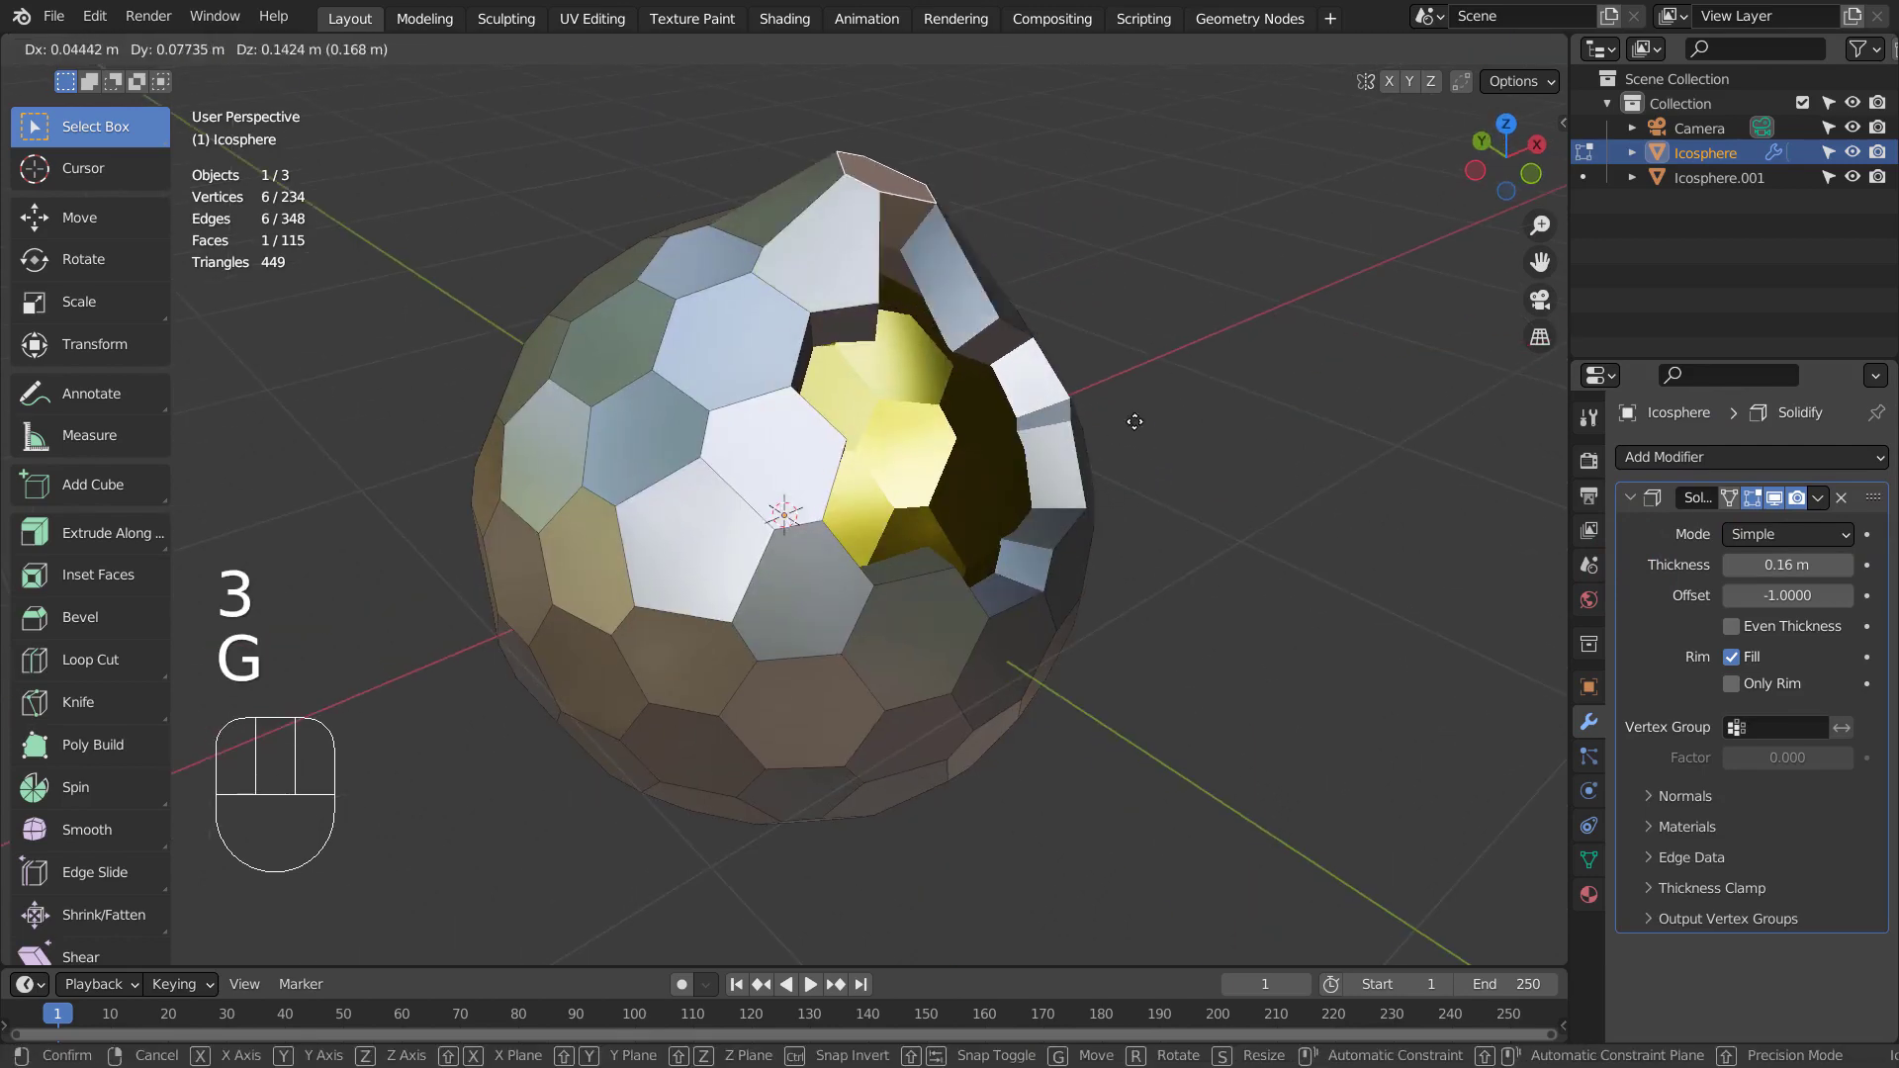
left_click(1221, 437)
key("ctrl+z")
middle_click_drag(1221, 438, 1367, 654)
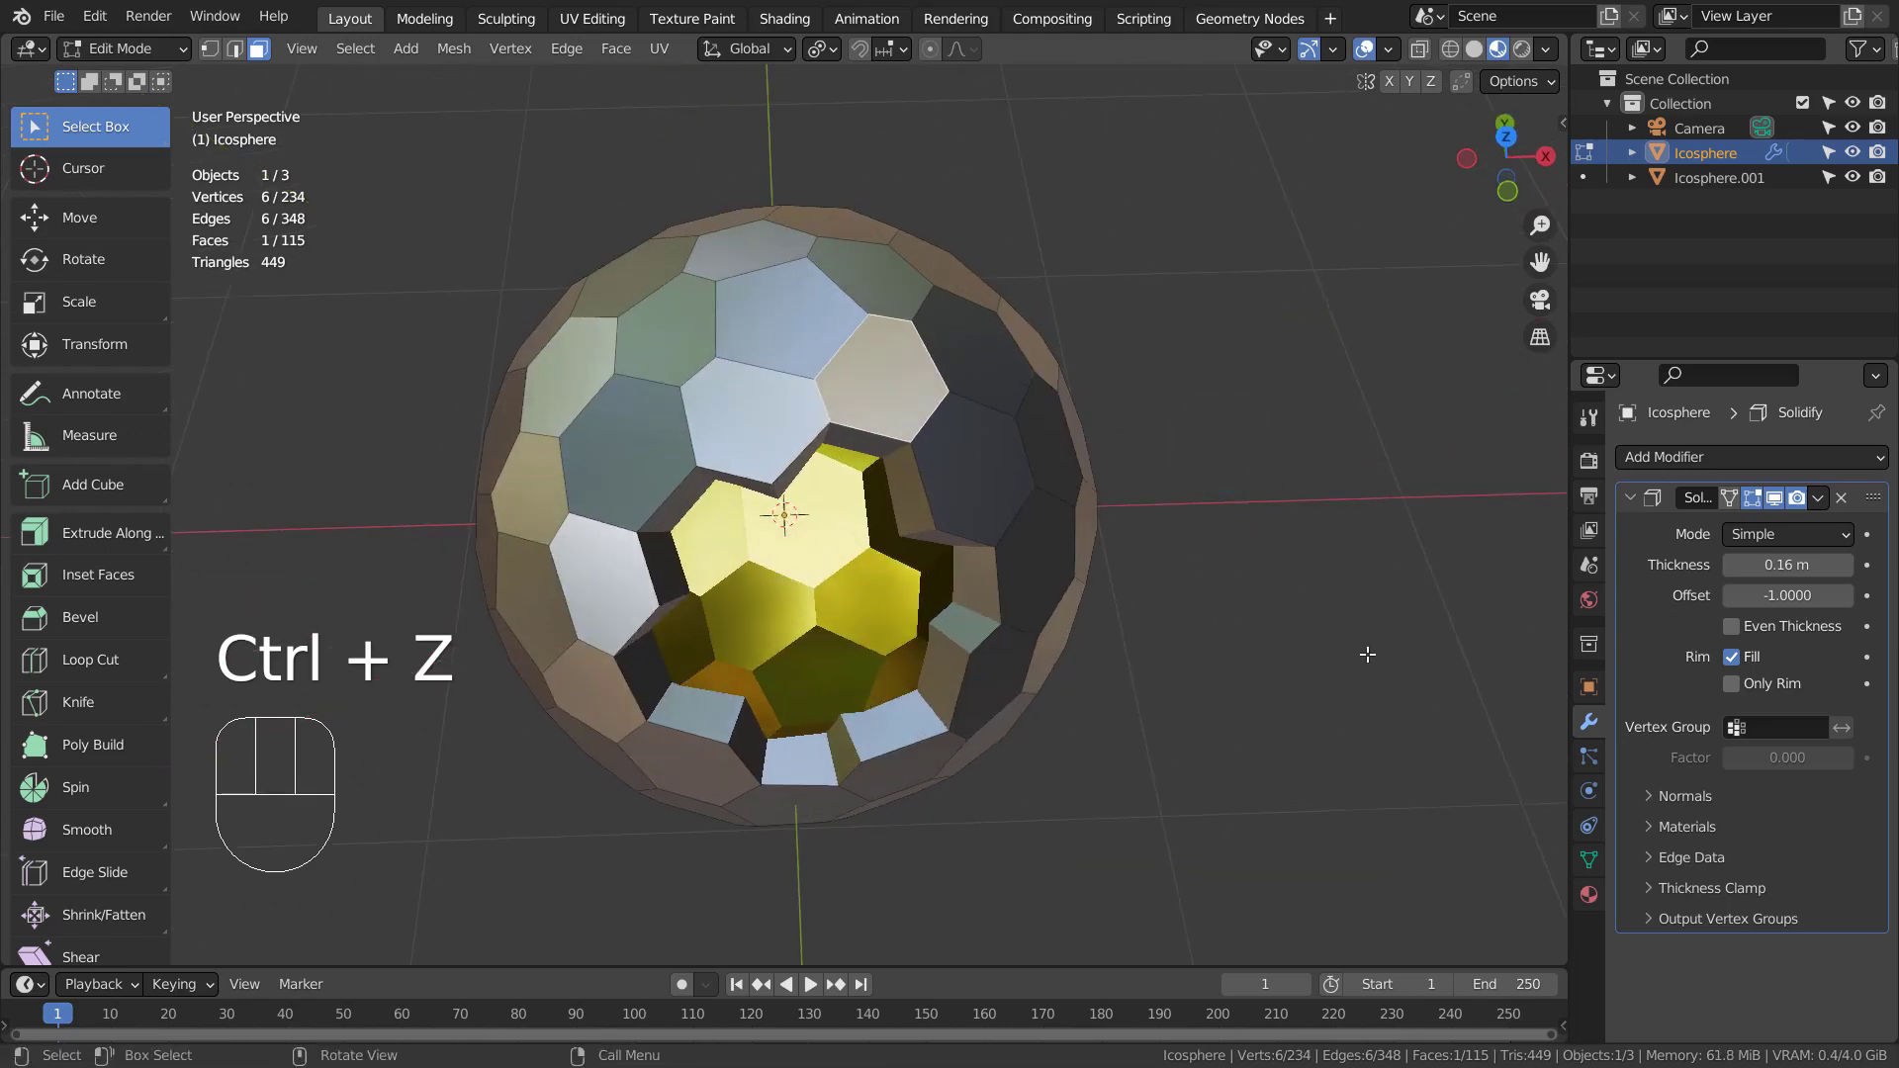
key("Tab")
middle_click_drag(1192, 663, 869, 507)
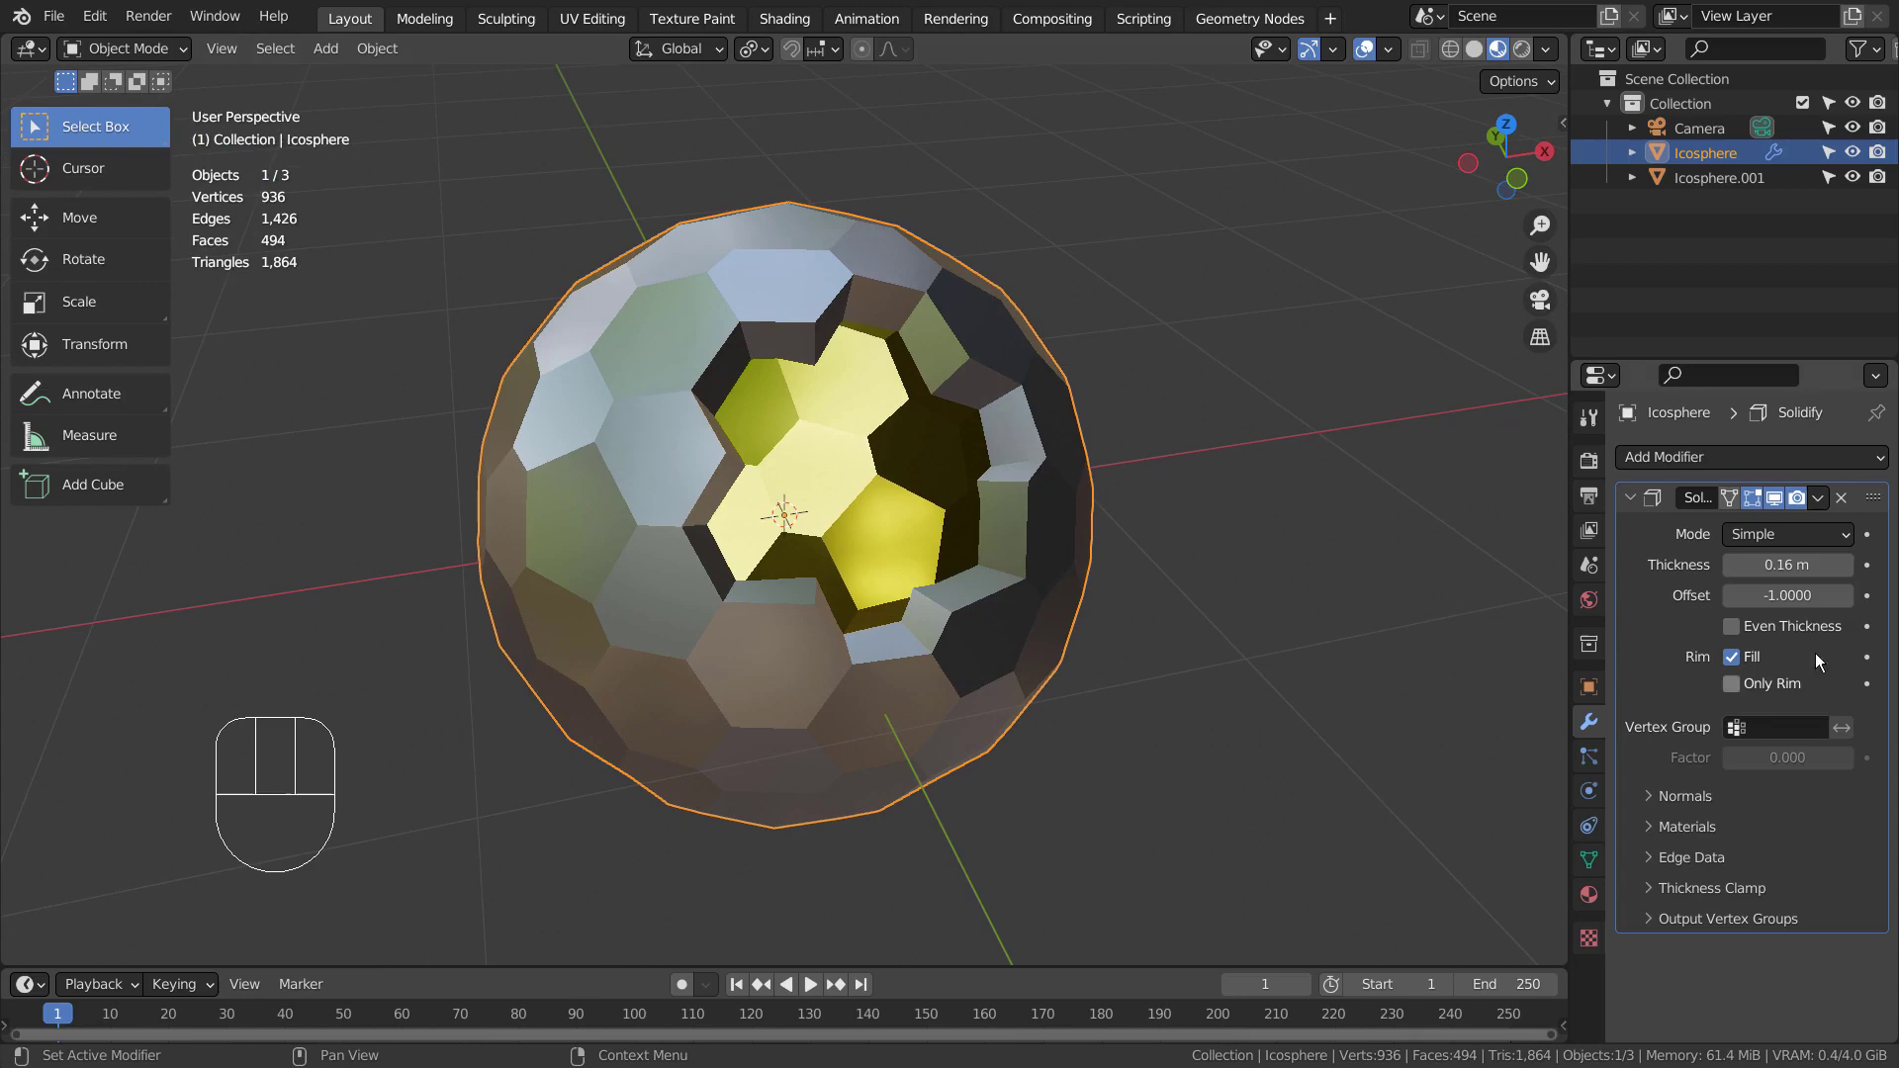
Step: Replace Solidify with an applied Edge Split at a 1° edge angle
left_click(1843, 499)
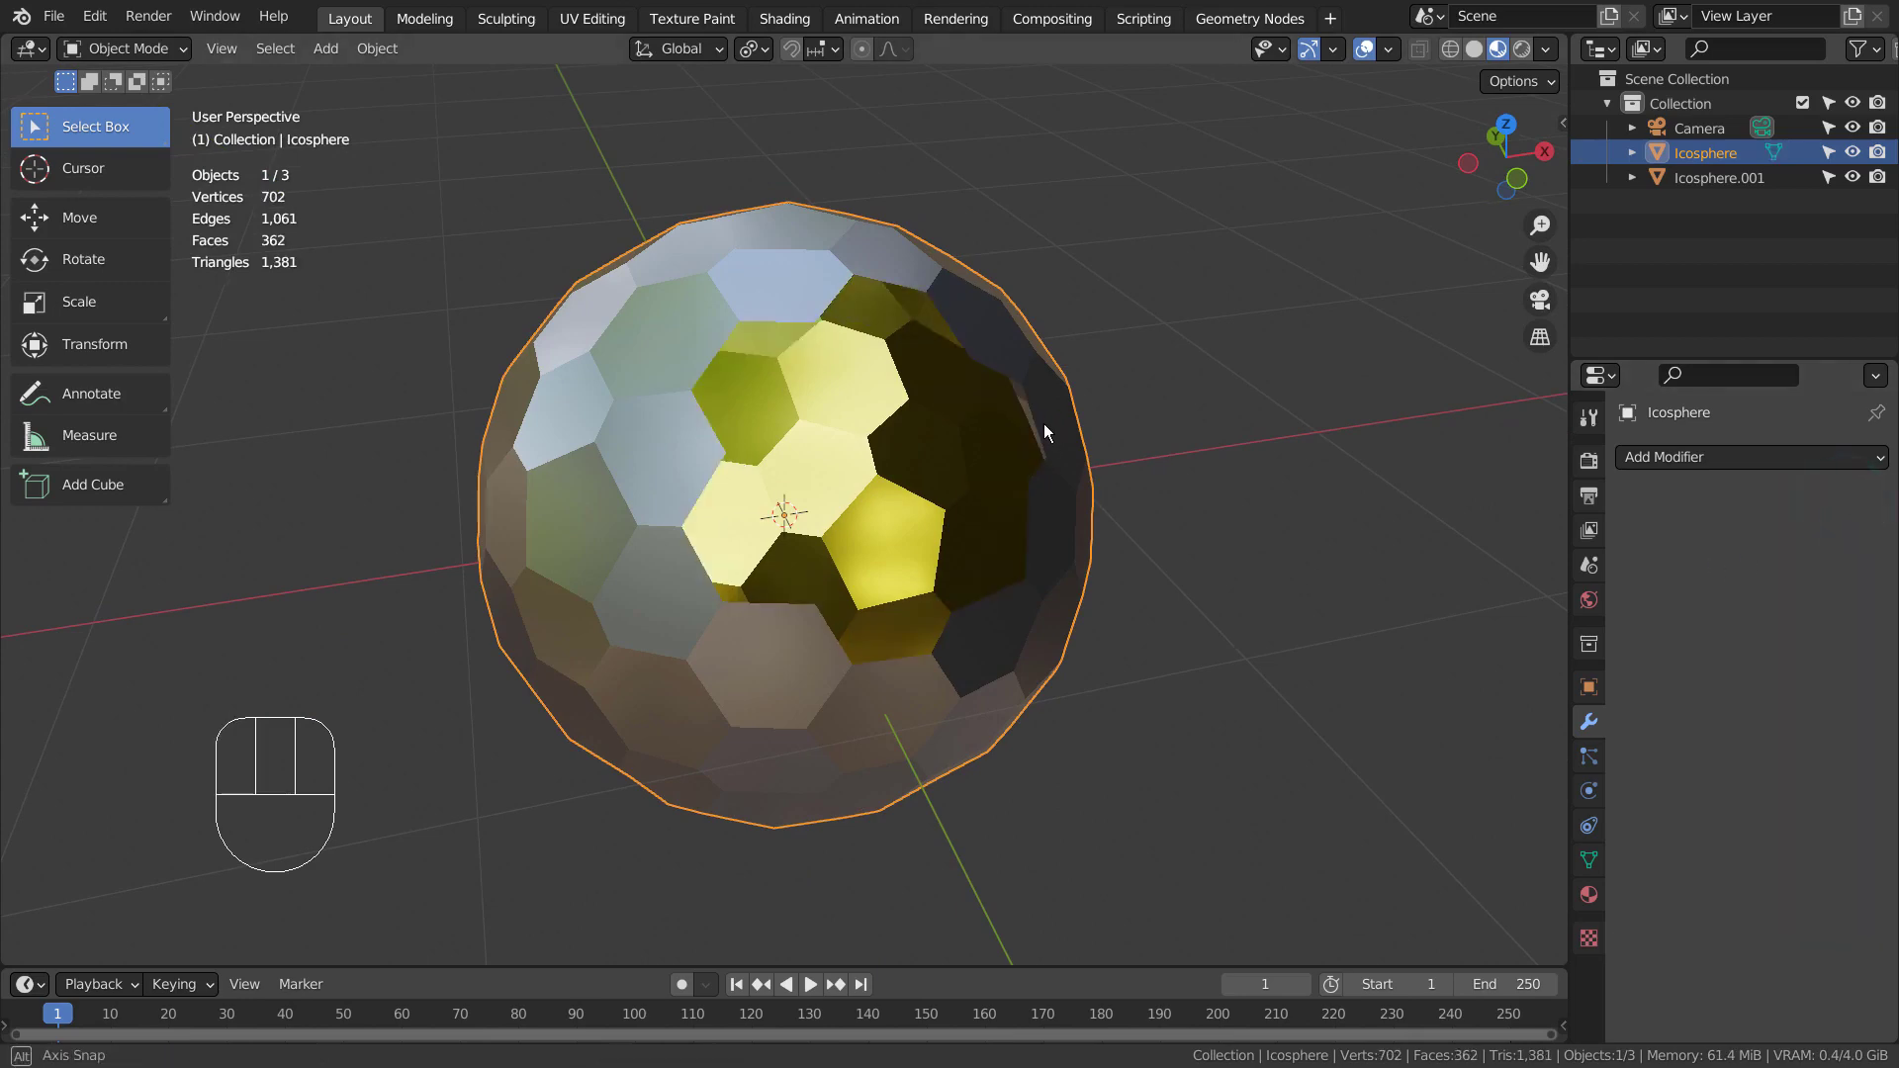
middle_click_drag(1043, 423, 1088, 474)
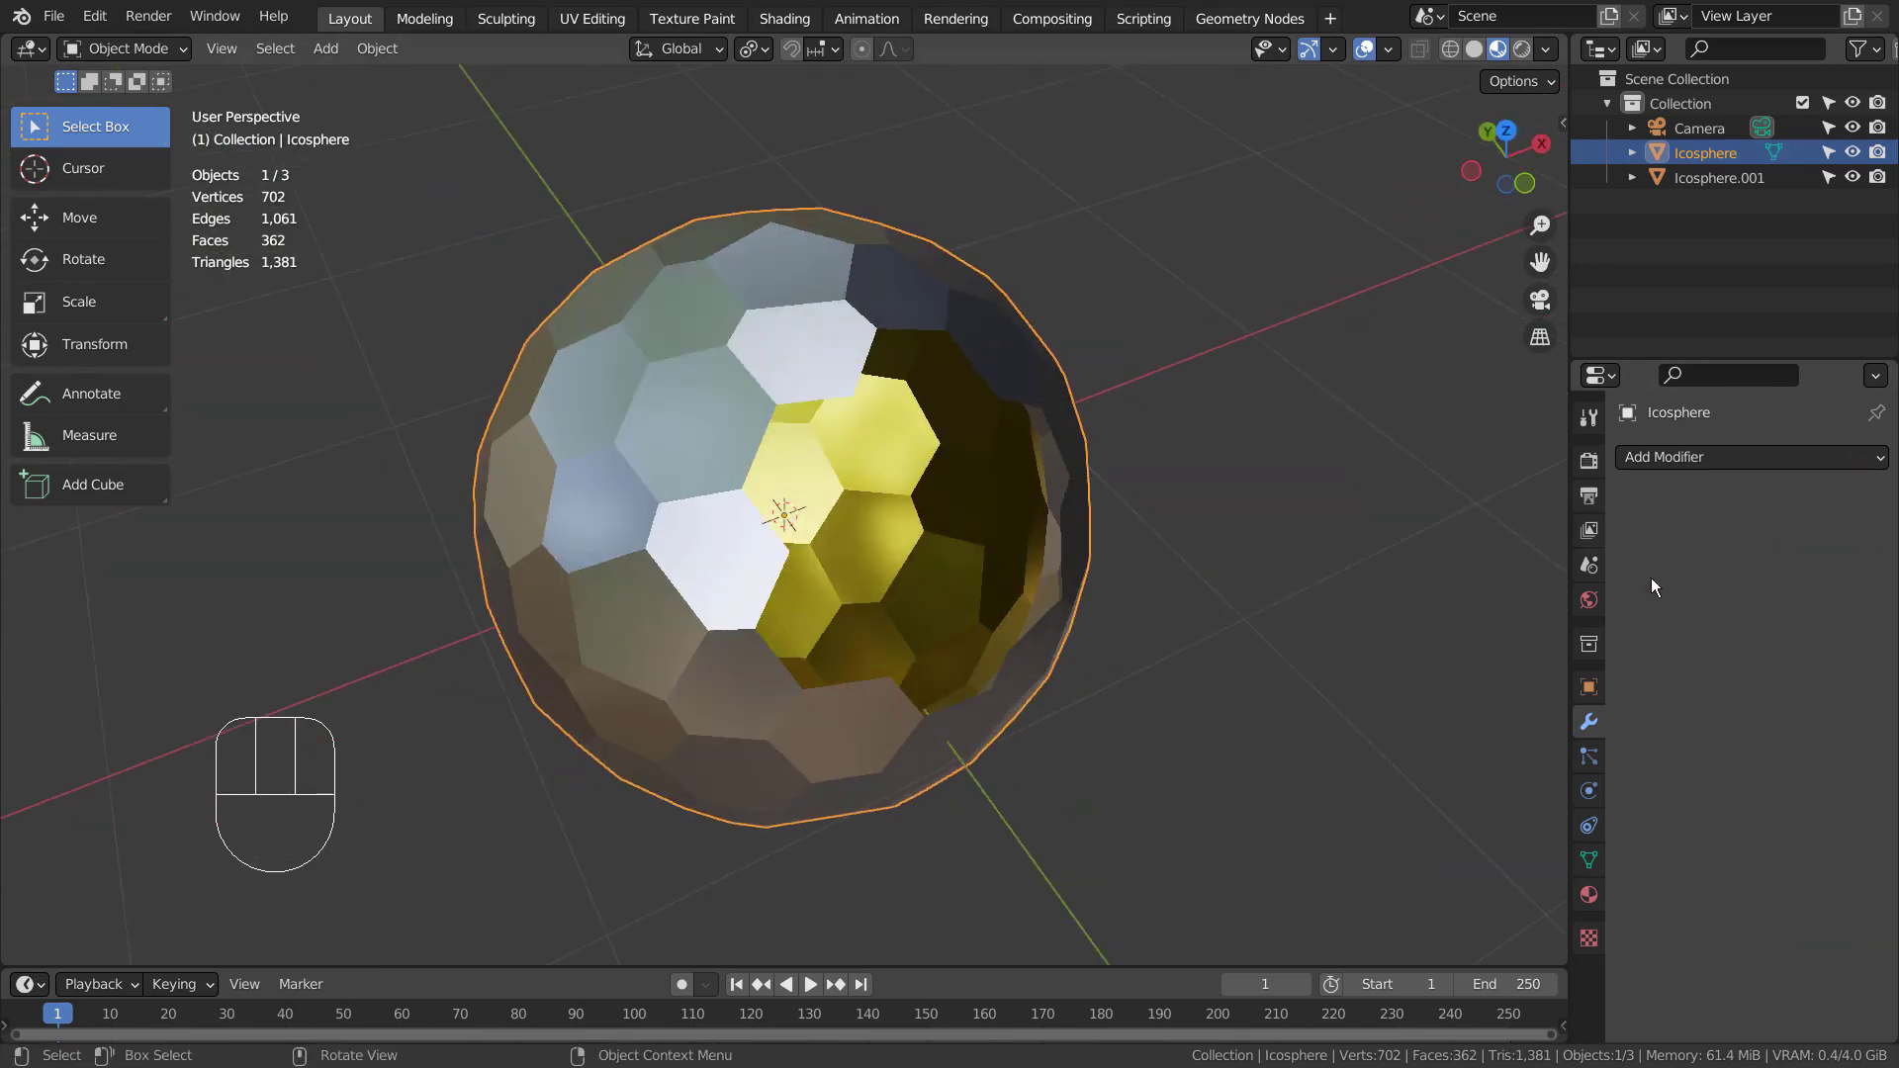
left_click(1750, 462)
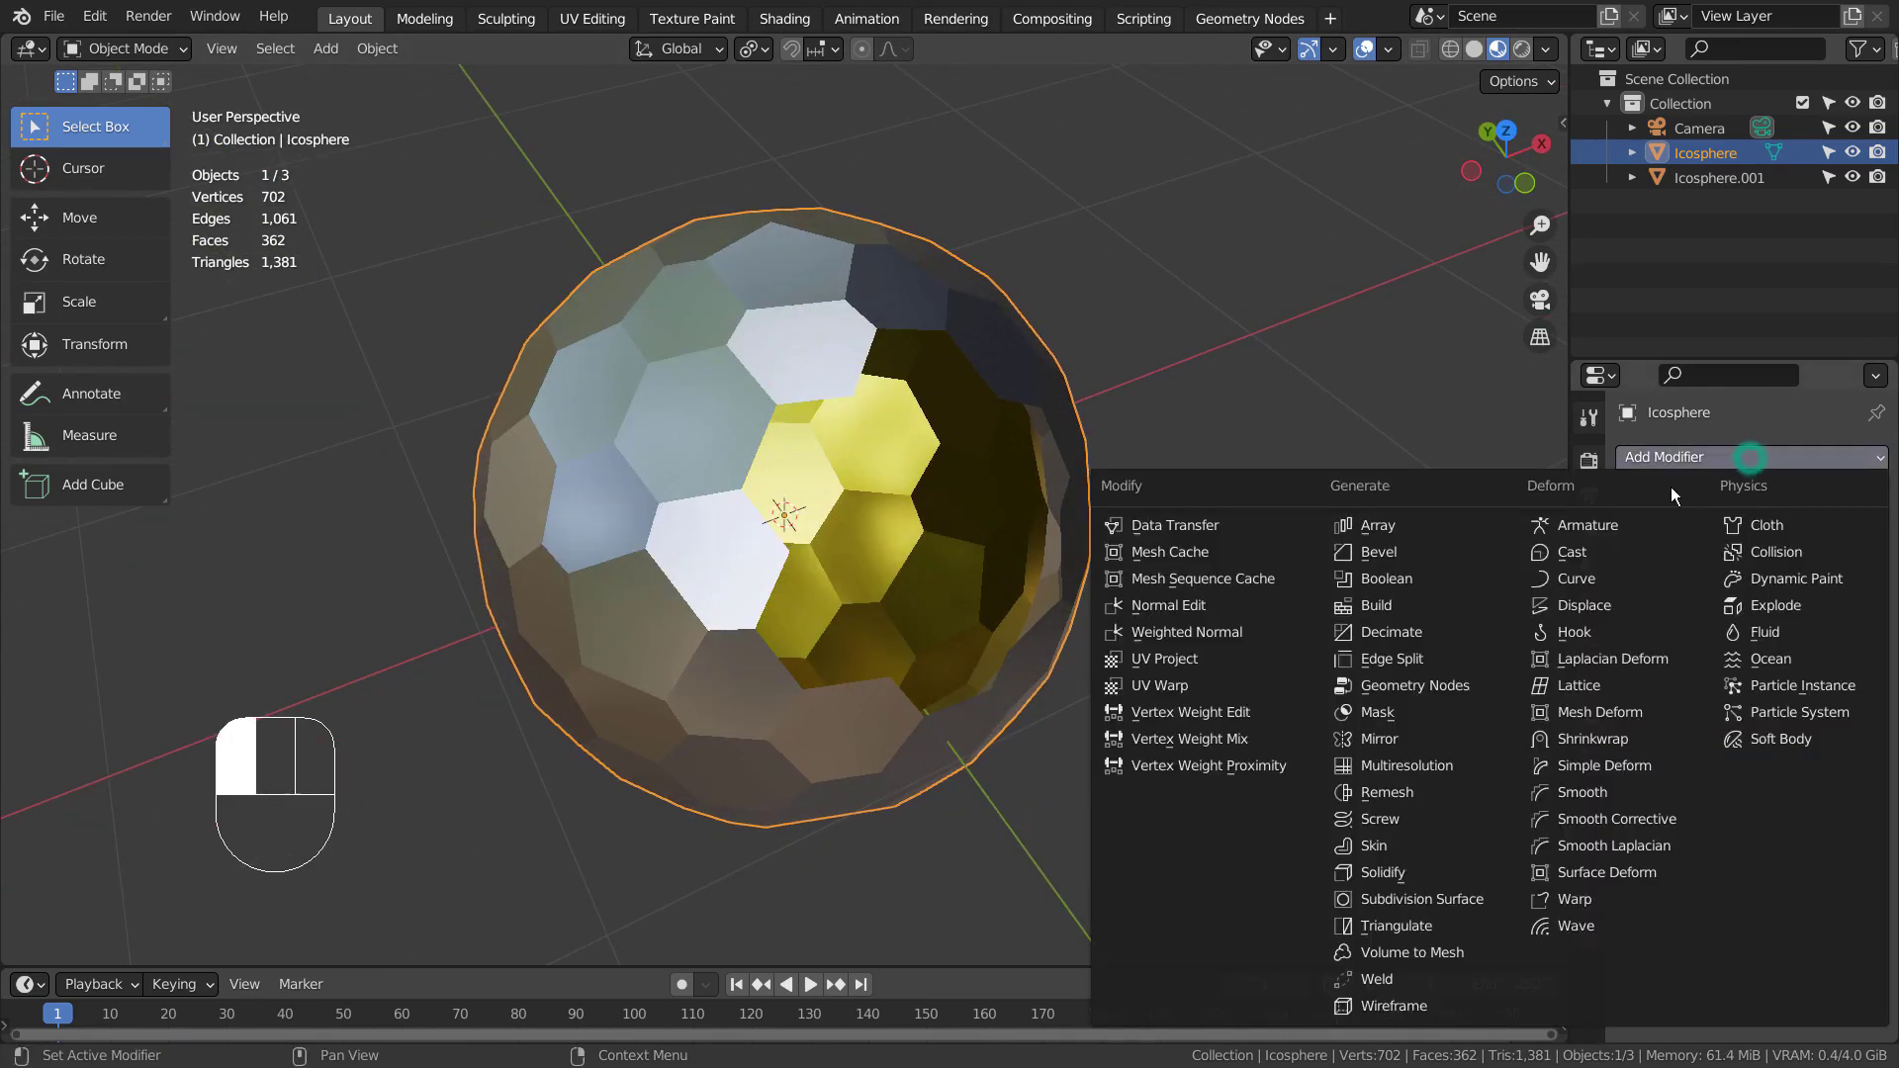
left_click(1416, 652)
left_click_drag(1798, 535, 1706, 534)
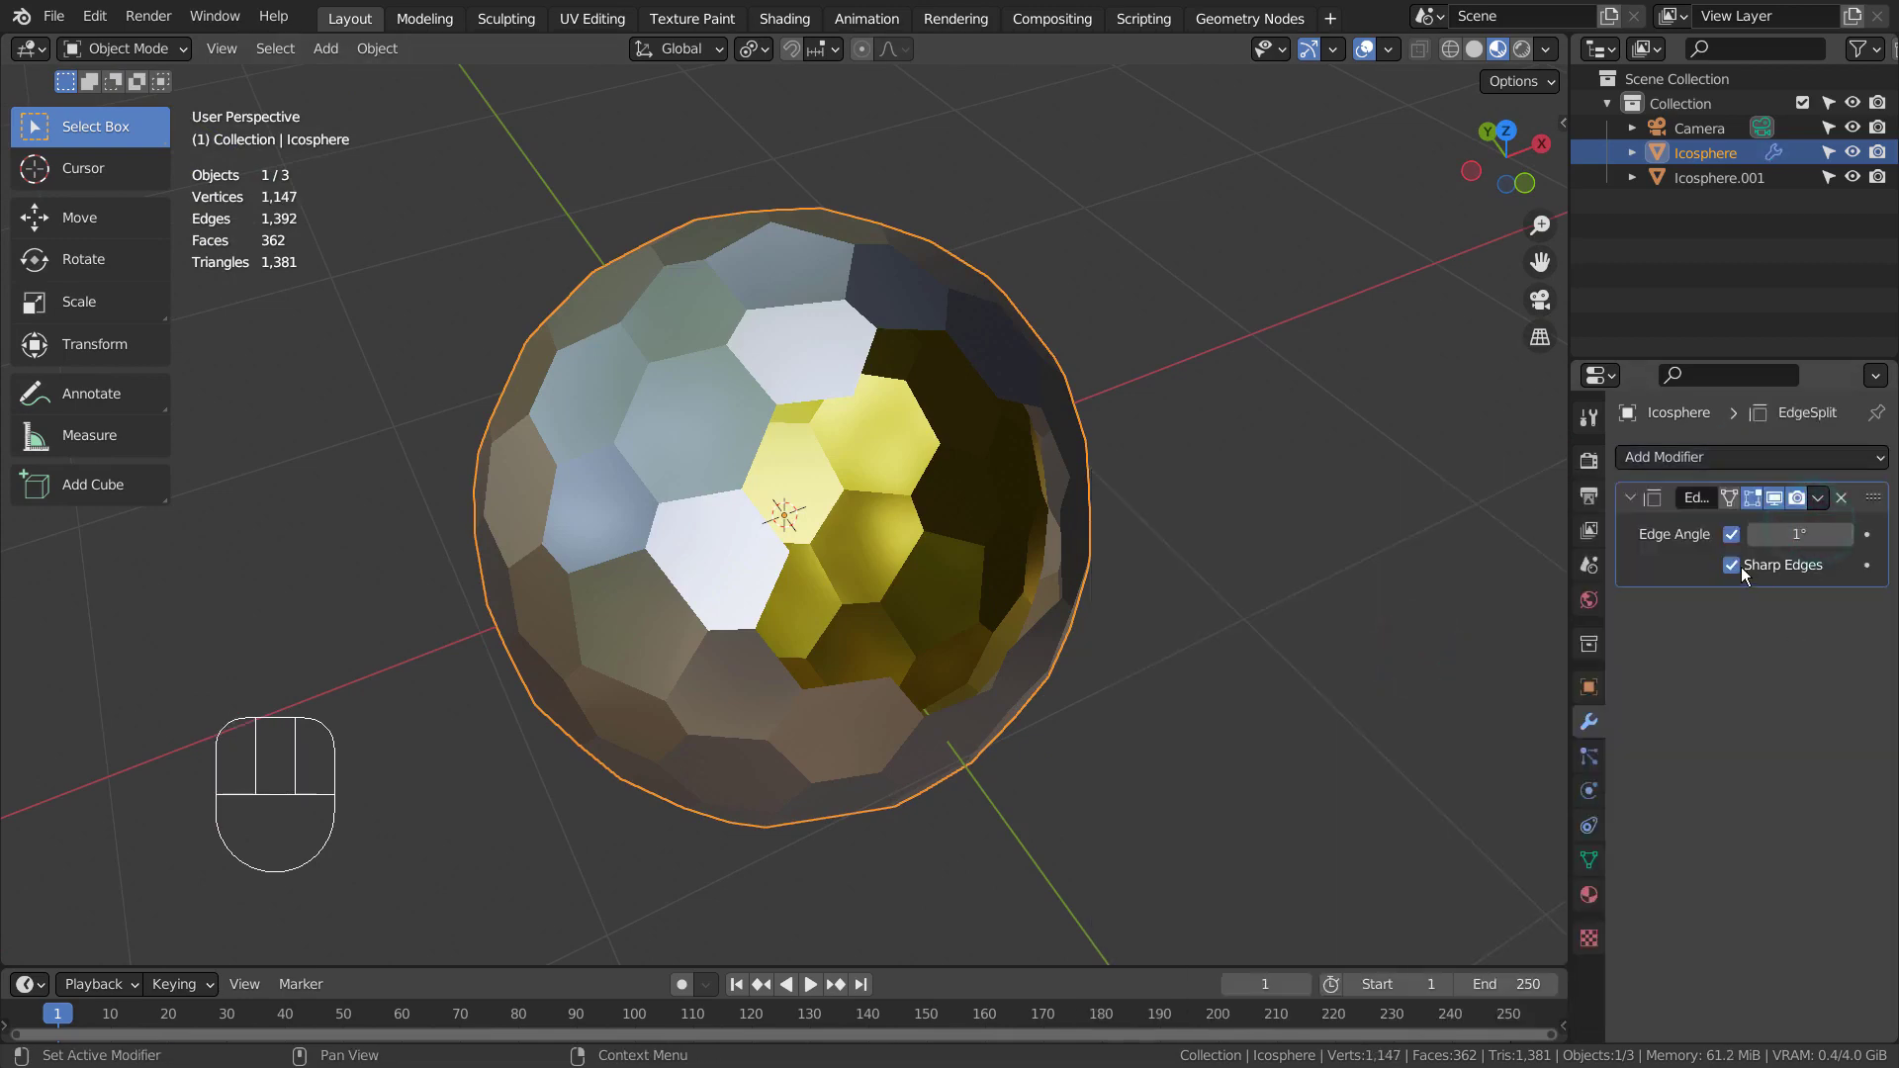
left_click(1649, 567)
key("ctrl+a")
Step: Test-grab a top hexagon face in Edit Mode, undo, and return to Object Mode
key("Tab")
key("3")
left_click(827, 334)
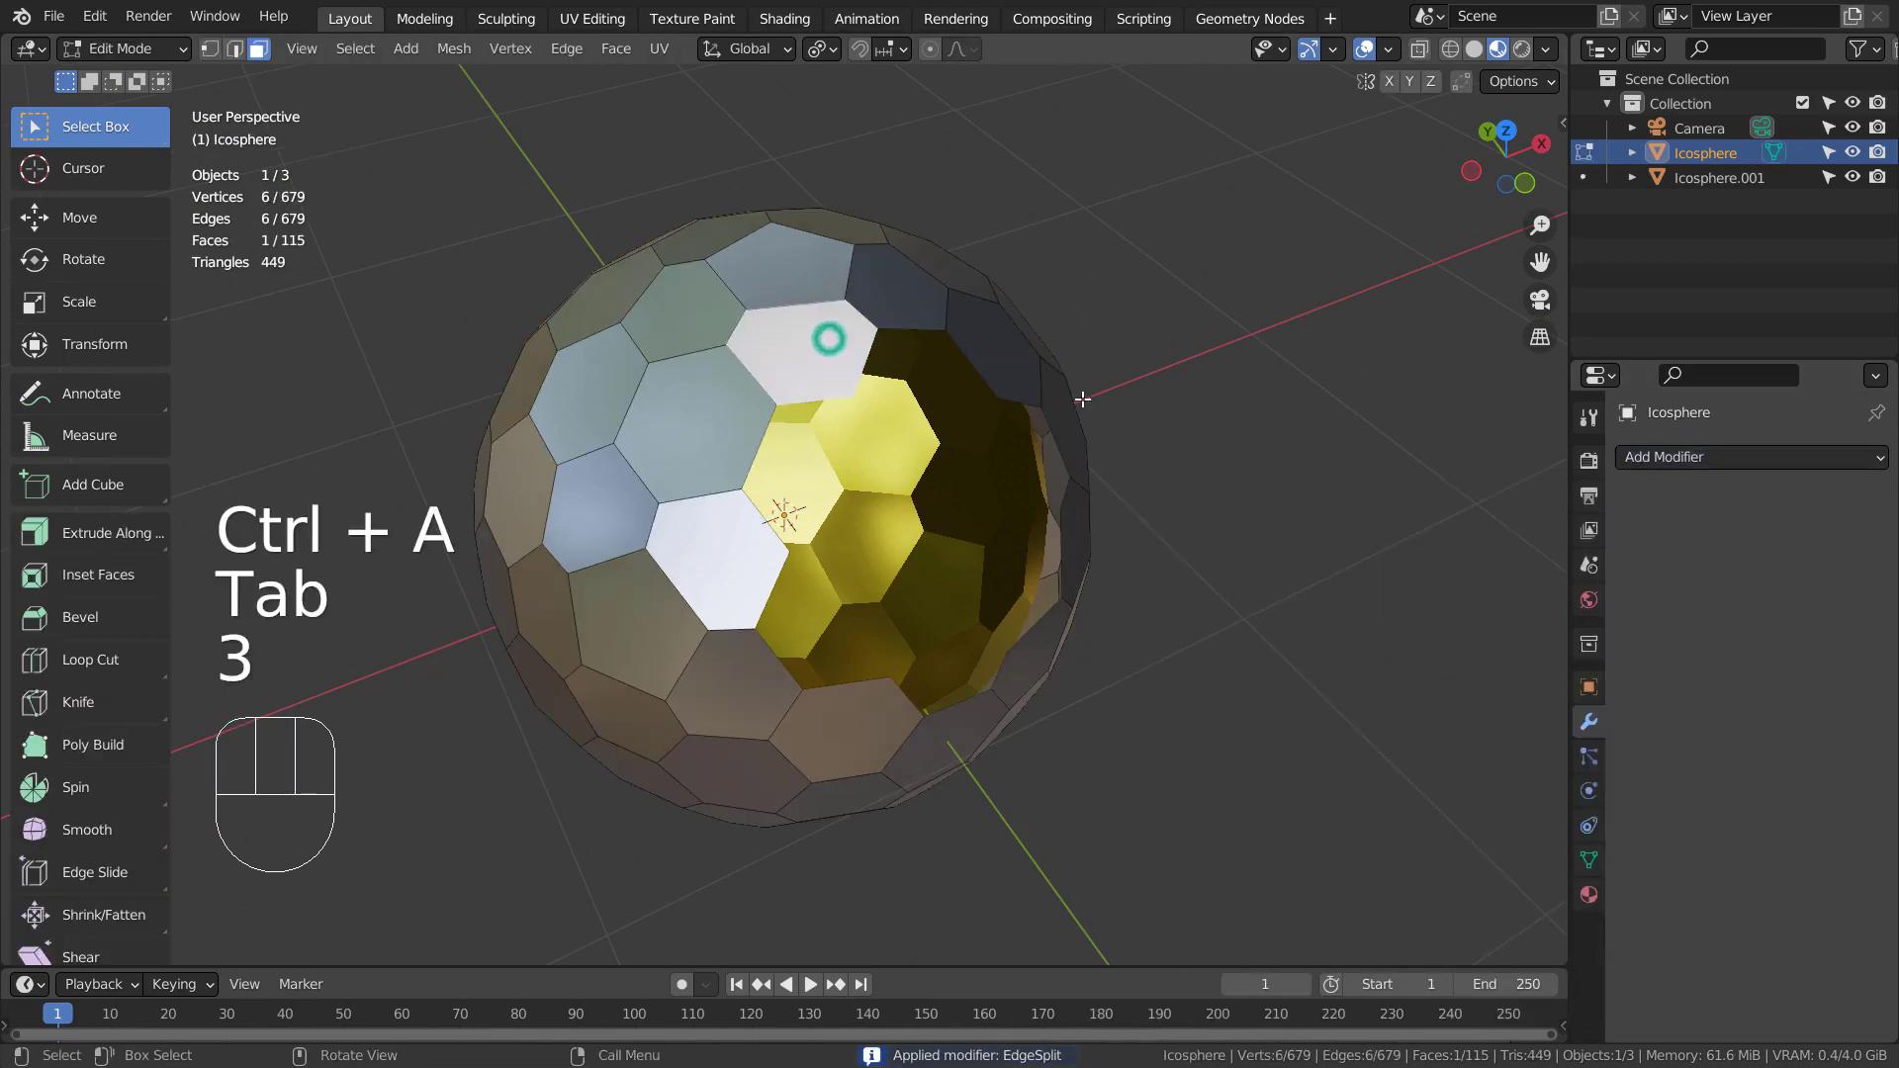
key("g")
left_click(1217, 269)
key("ctrl+z")
key("Tab")
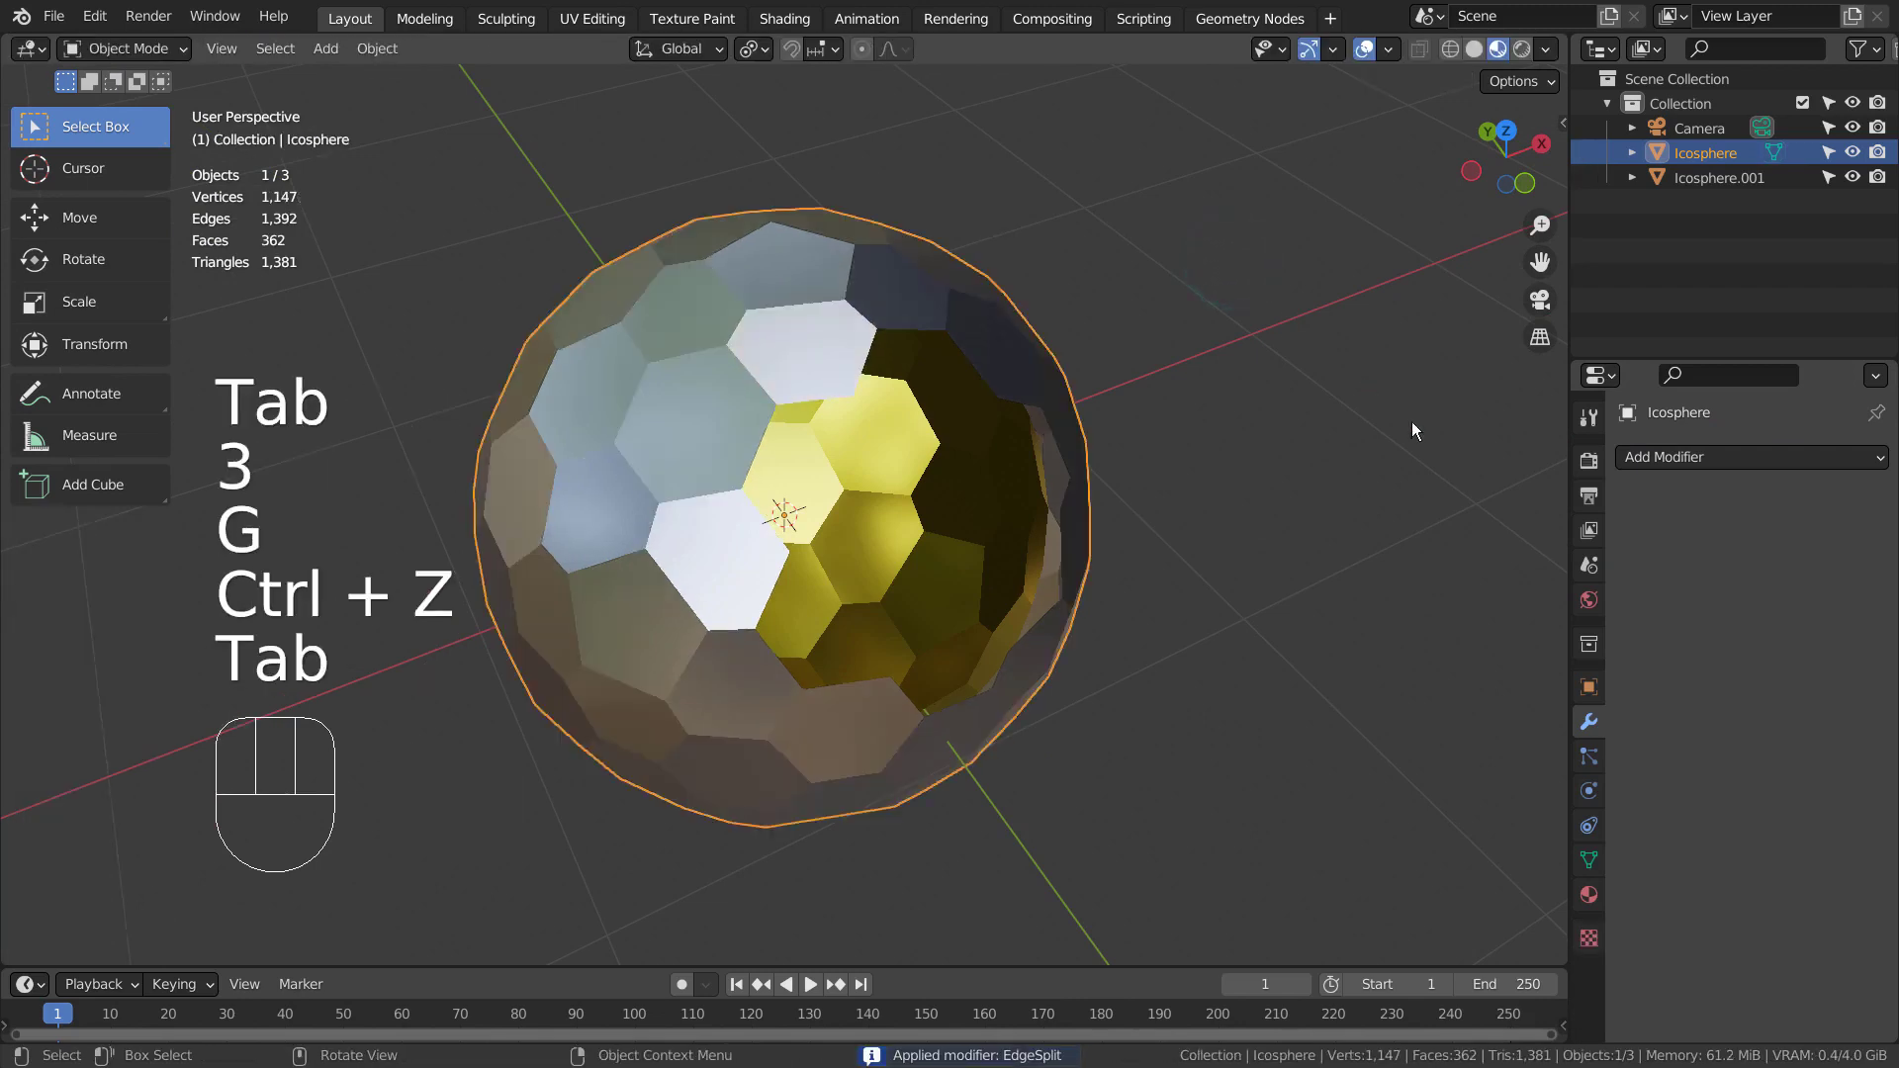
Step: Add a Solidify modifier with Thickness 0.41 m
left_click(1759, 456)
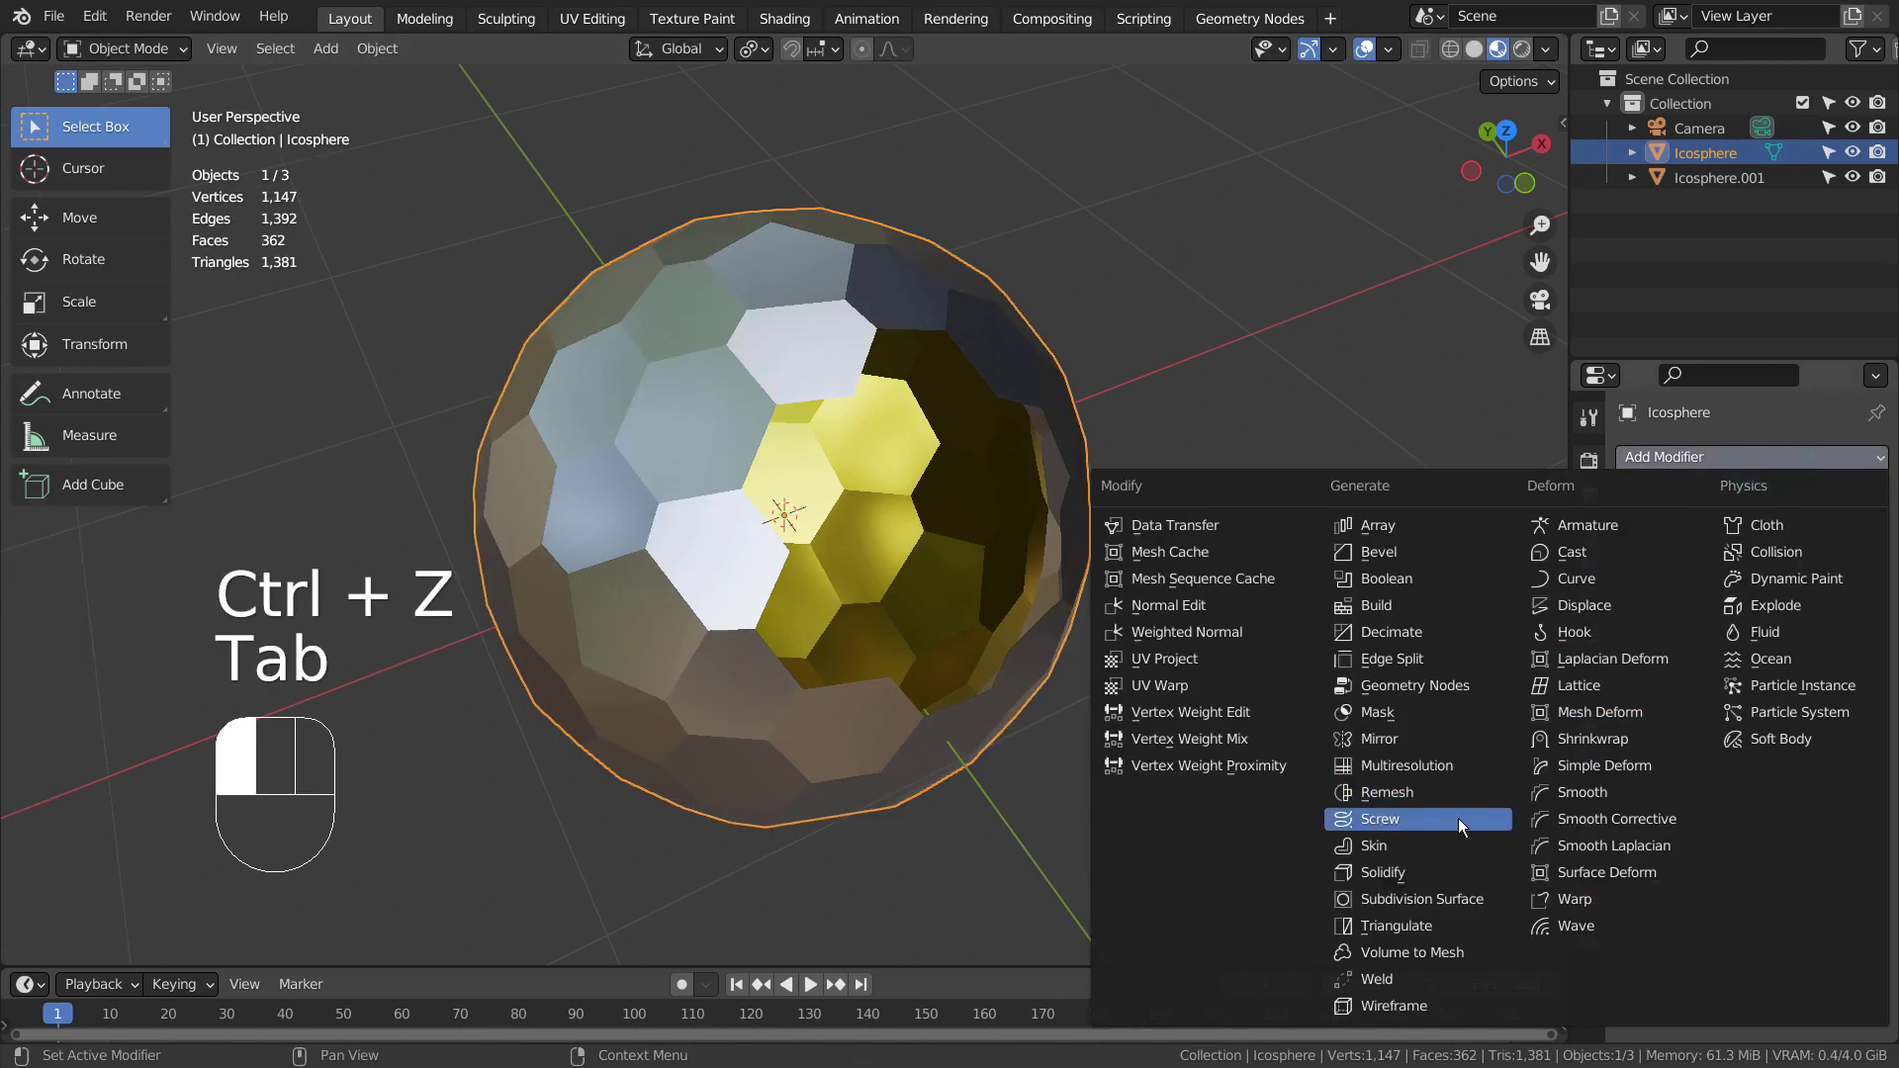
left_click(1435, 871)
left_click_drag(1787, 564, 1803, 562)
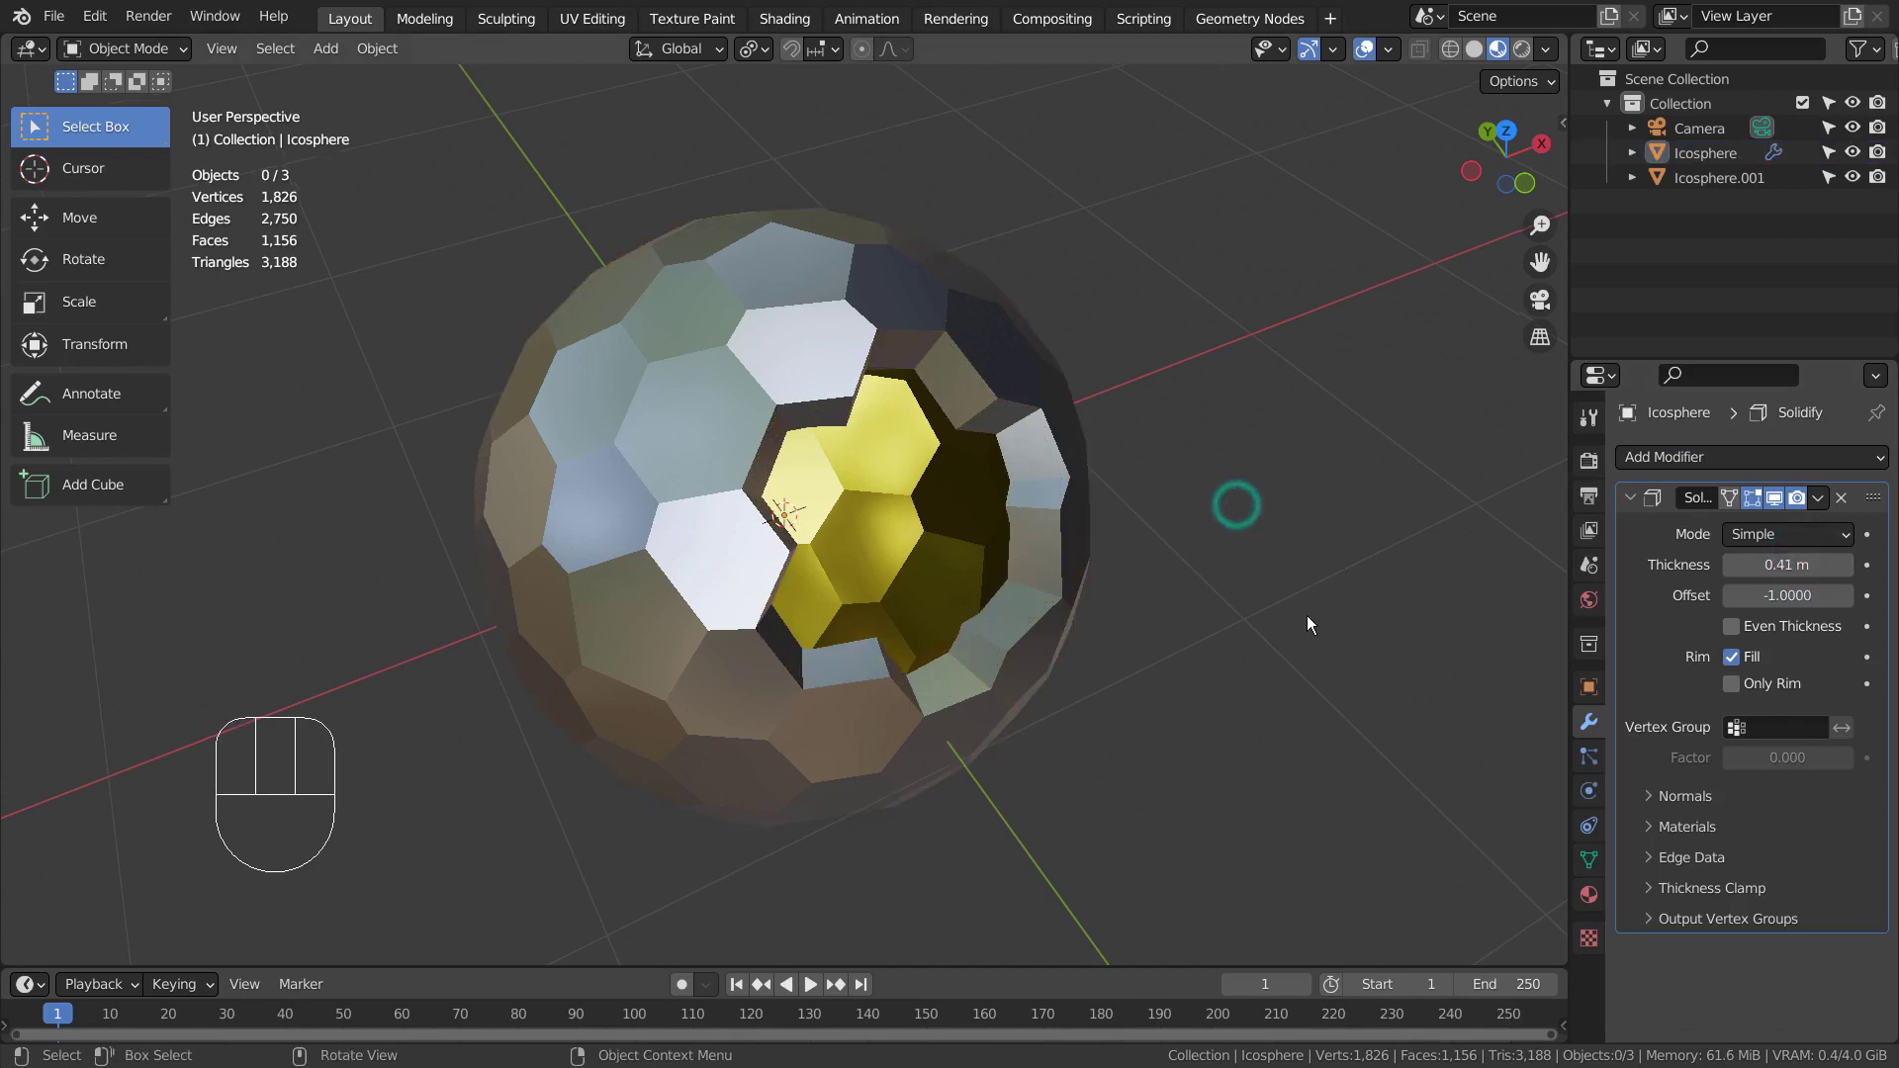
Step: In face-select Edit Mode, select one linked hexagon piece, test-move it, and undo
middle_click_drag(1308, 617, 979, 422)
key("Tab")
key("3")
left_click(967, 357)
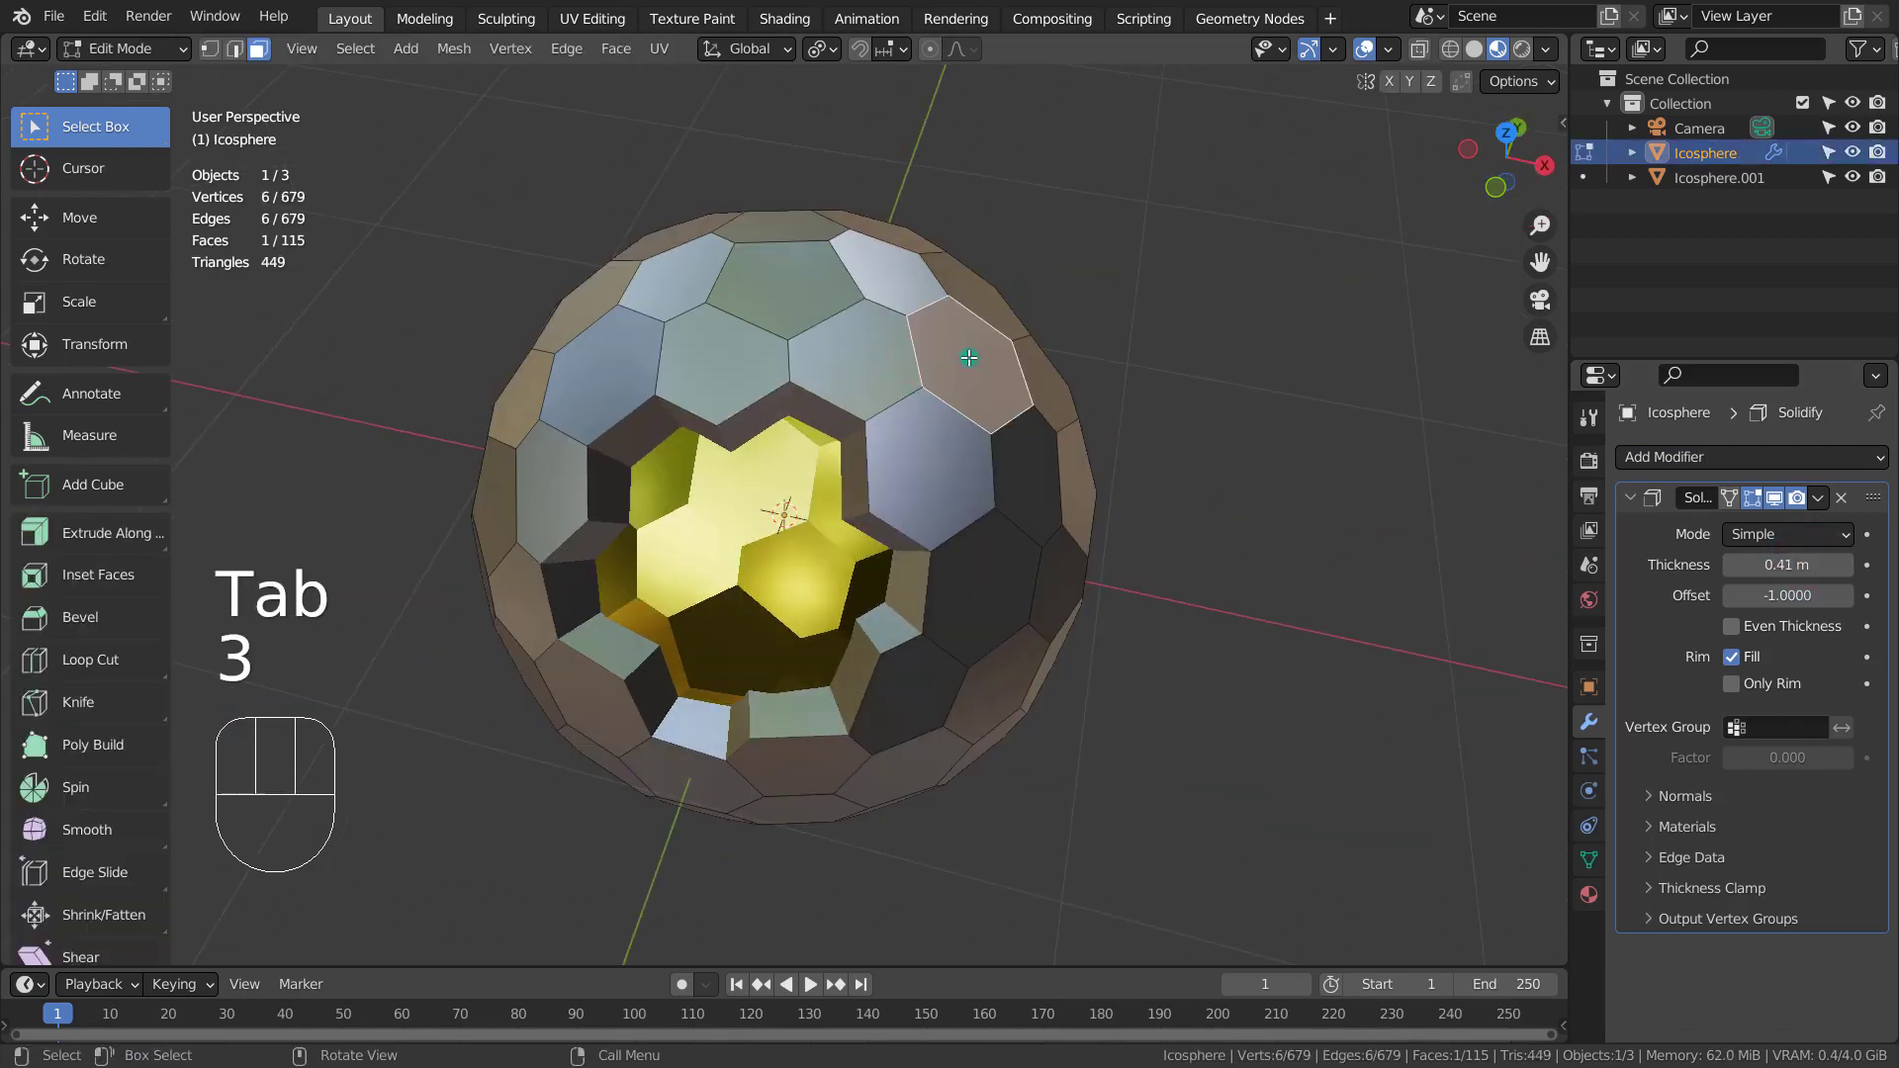
key("l")
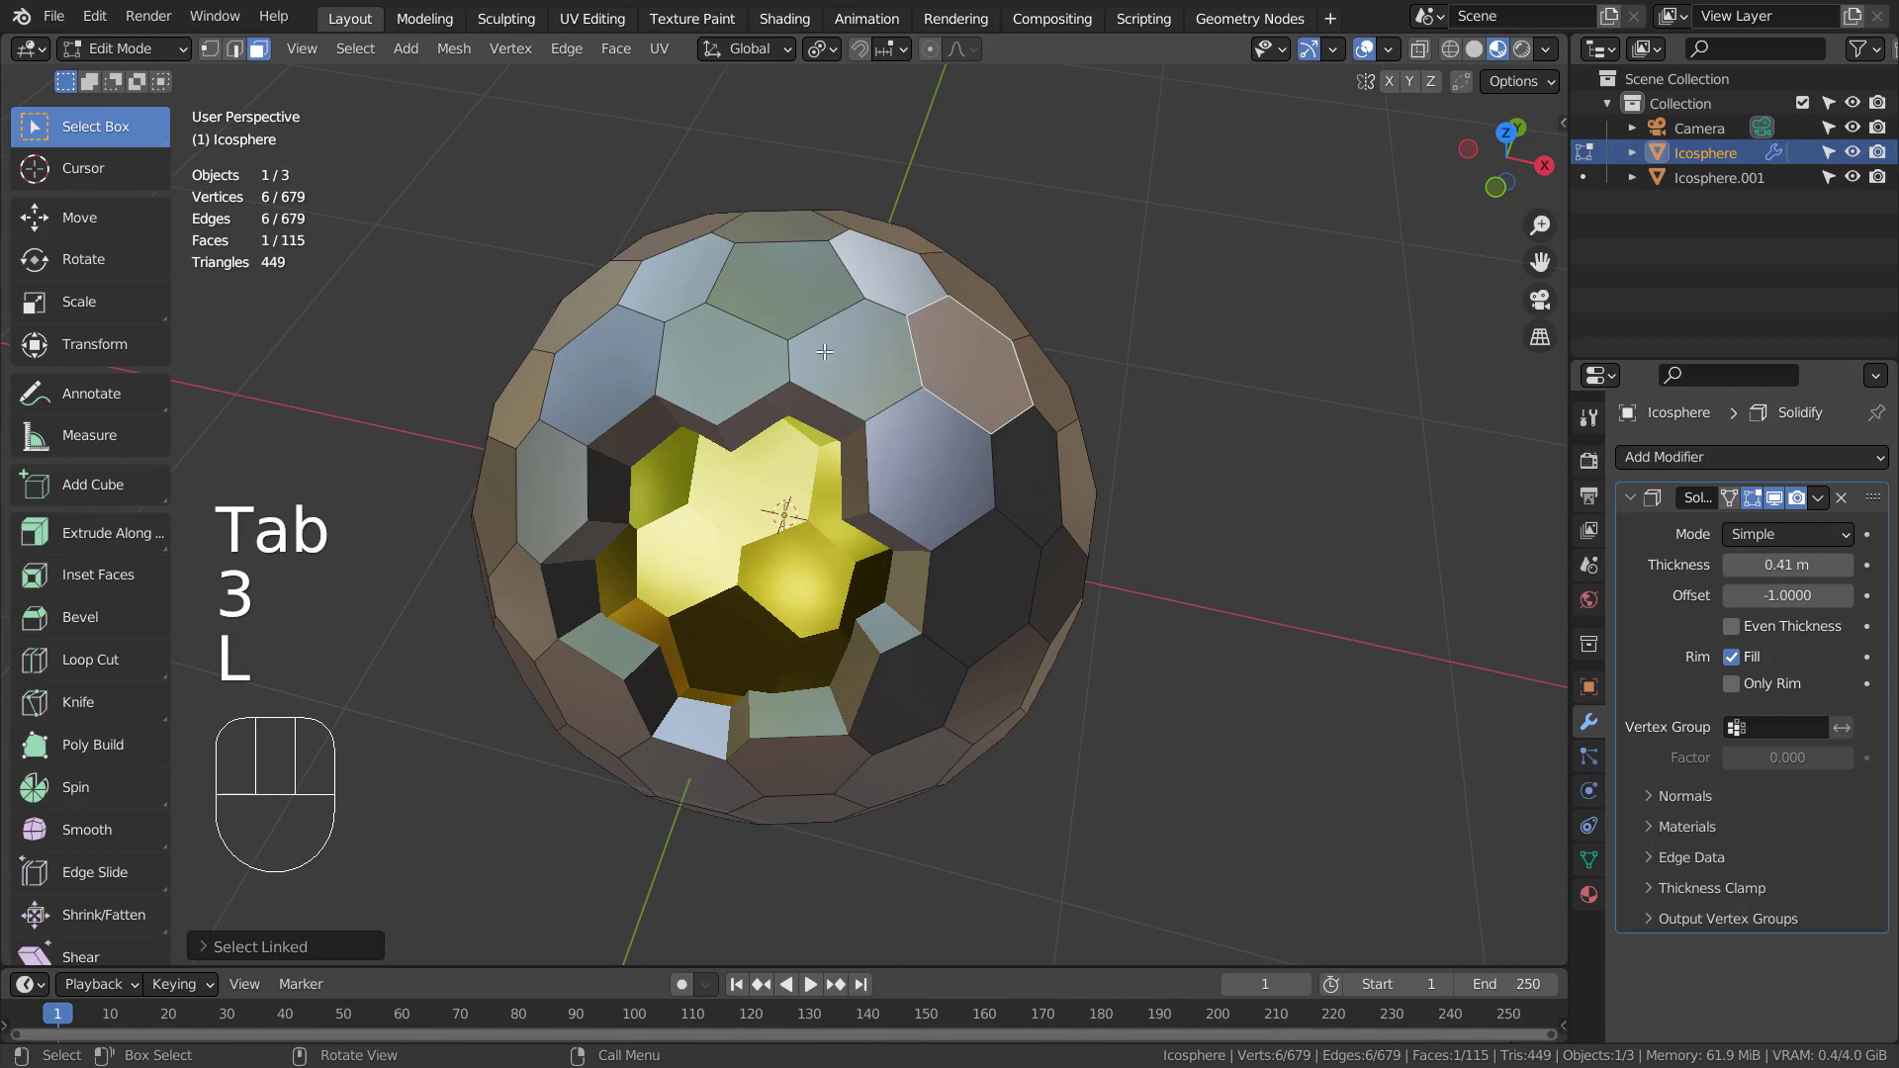
middle_click_drag(823, 352, 1046, 329)
key("g")
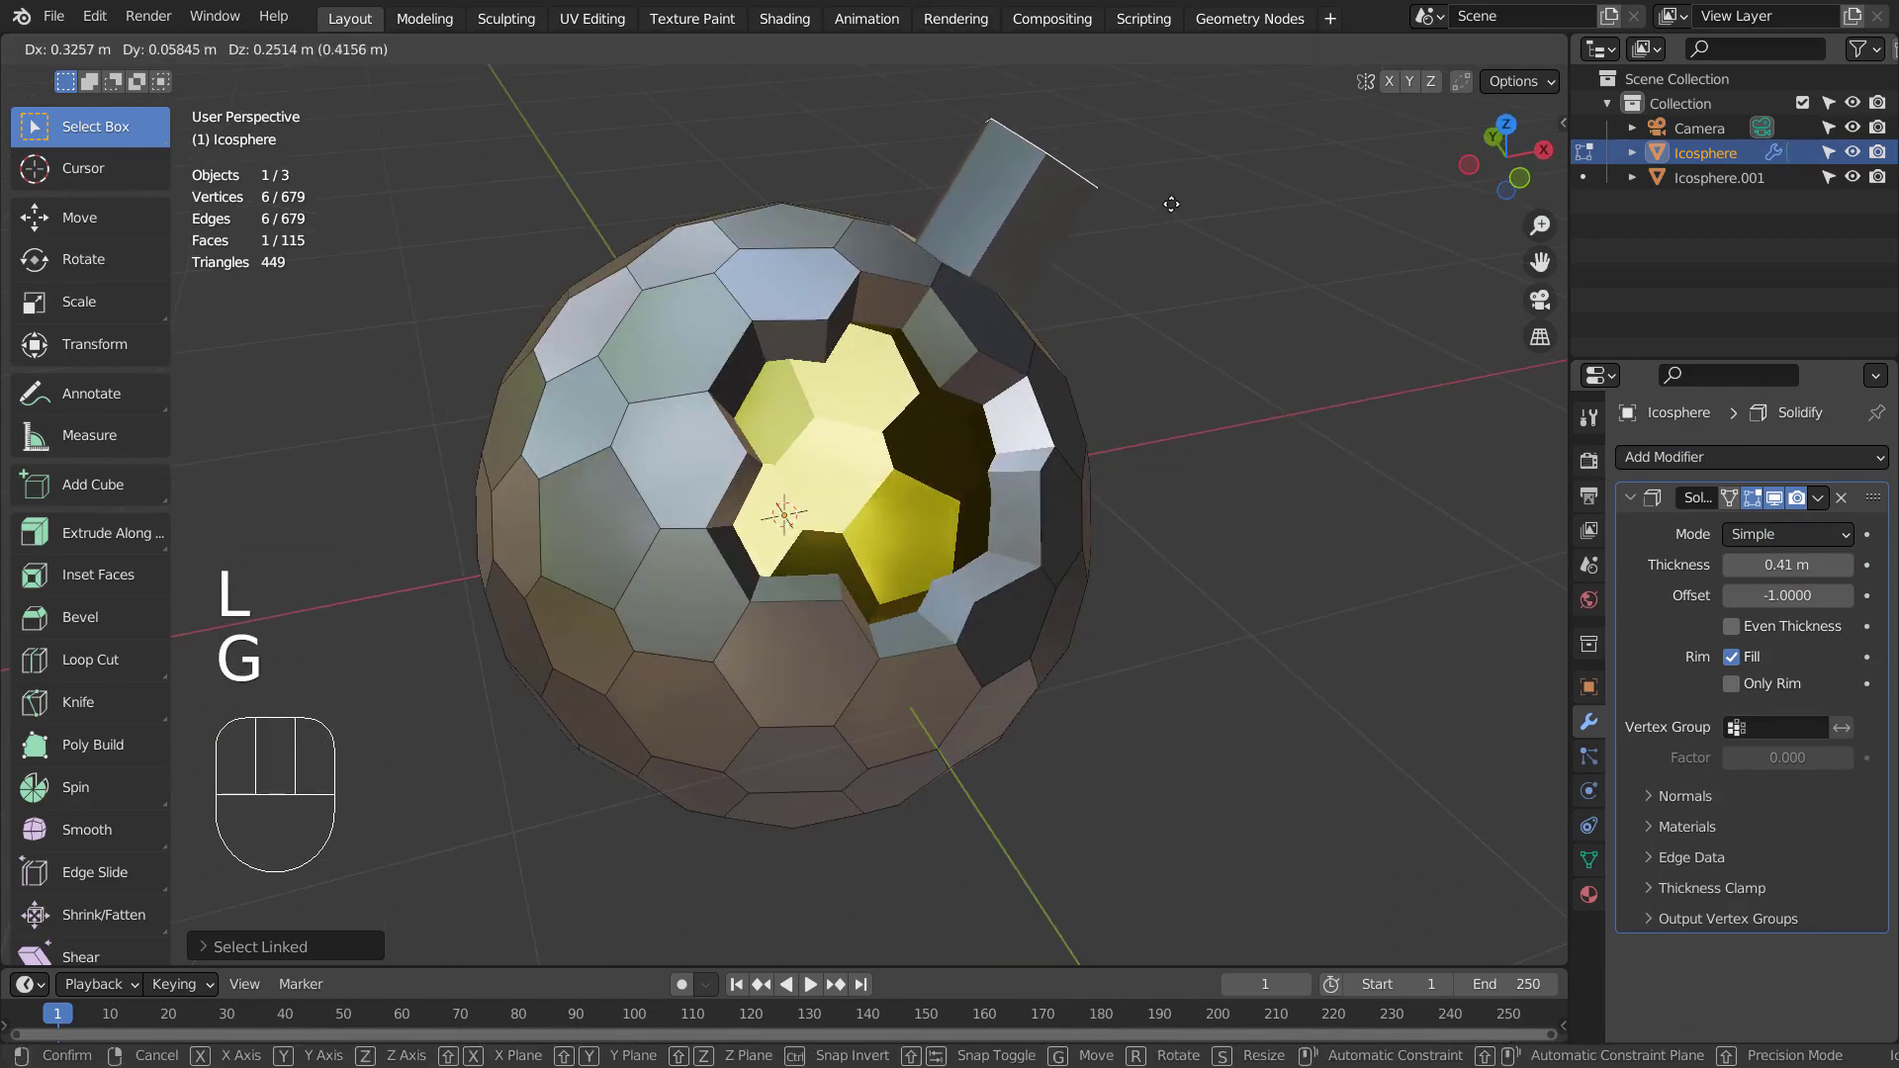
left_click(1156, 200)
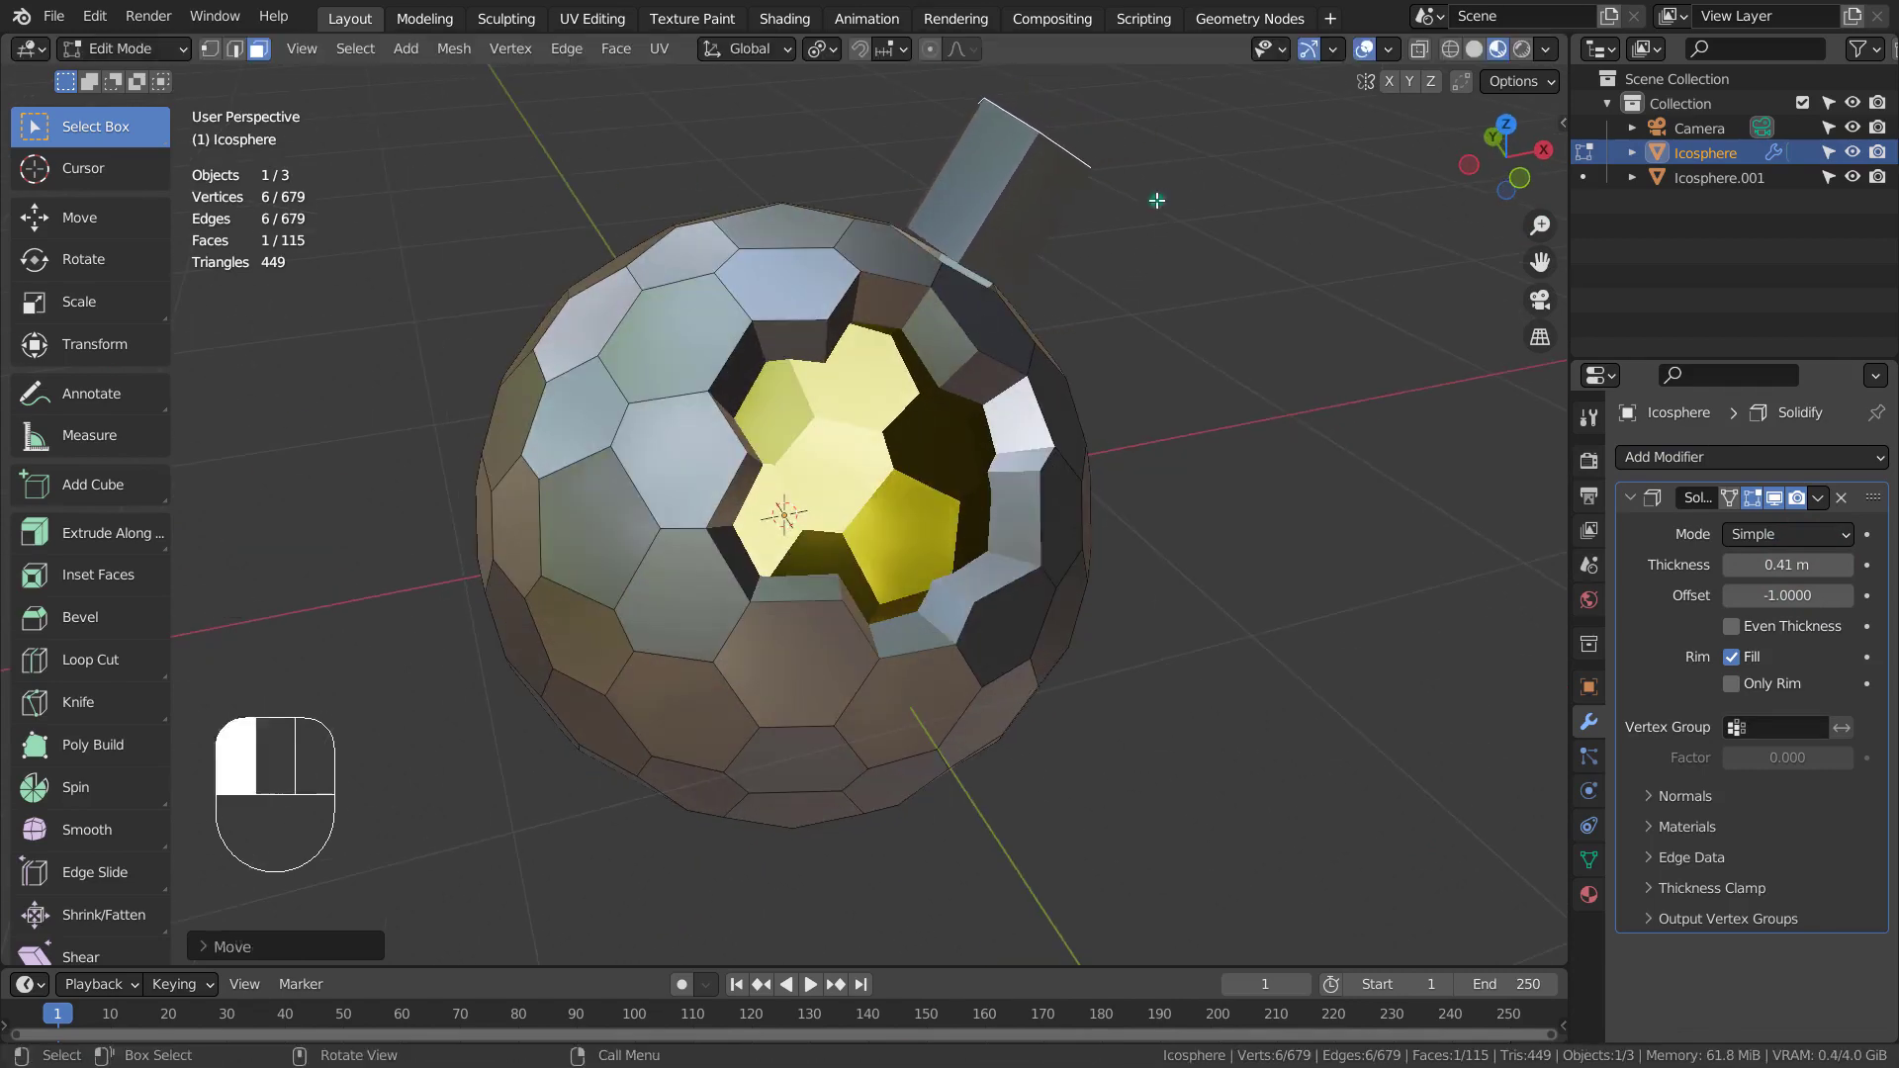
key("ctrl+z")
Step: Add five more scattered linked hexagon pieces to the selection
mouse_move(1155, 198)
middle_mouse_down()
mouse_move(1143, 448)
mouse_move(720, 428)
middle_mouse_up()
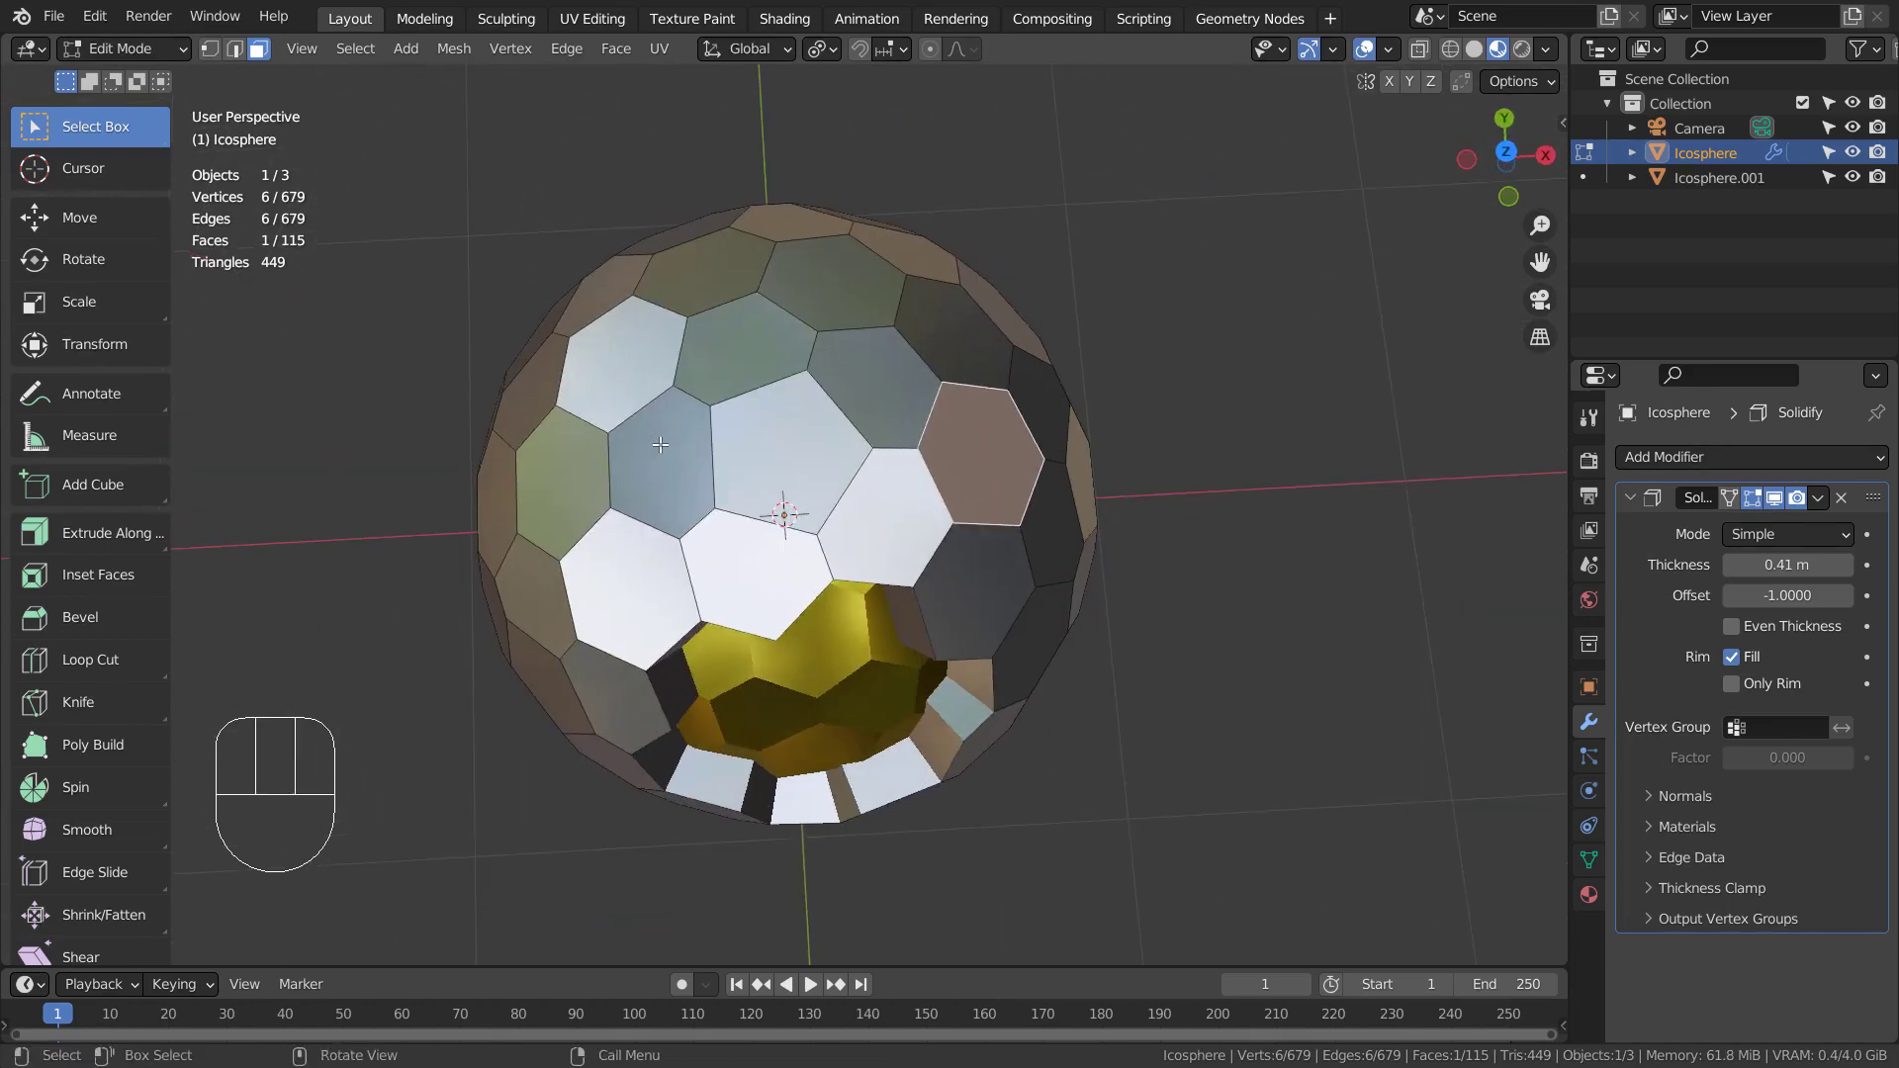
key("l")
middle_click_drag(661, 441, 741, 472)
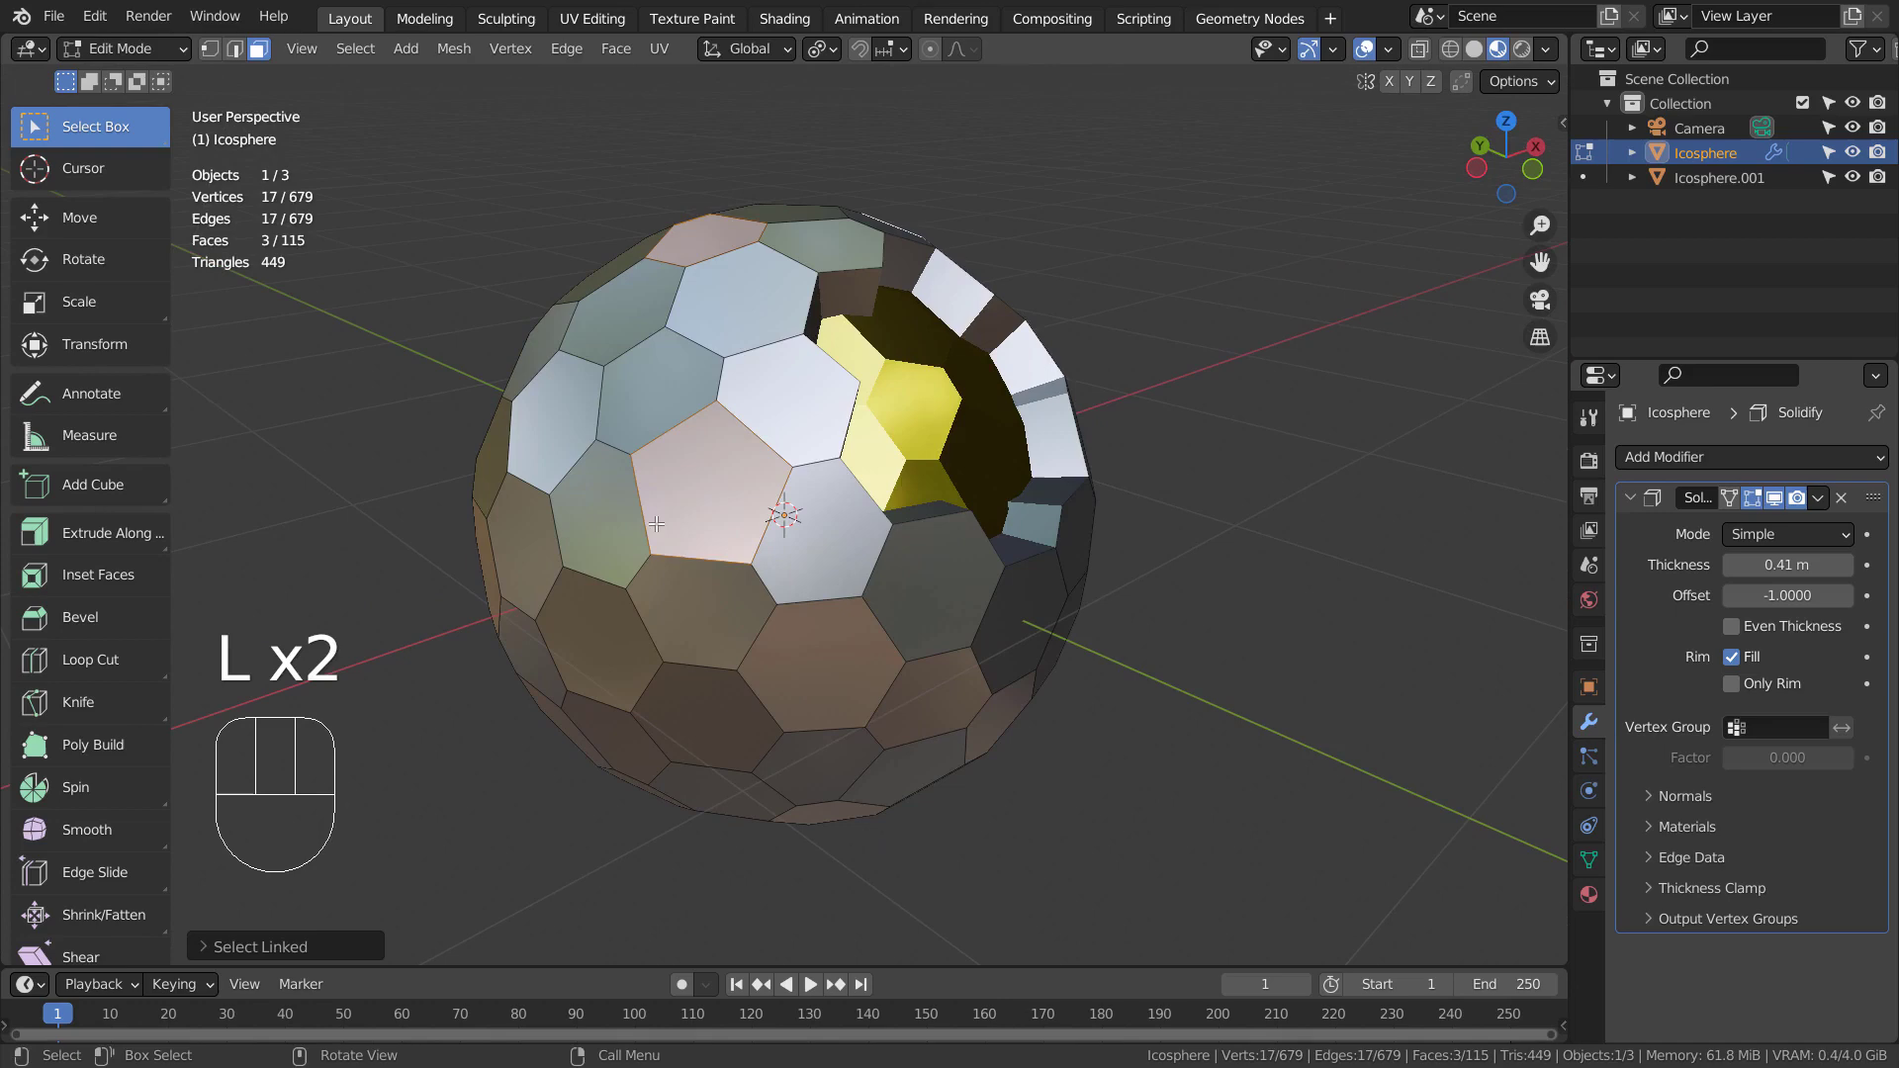
key("l")
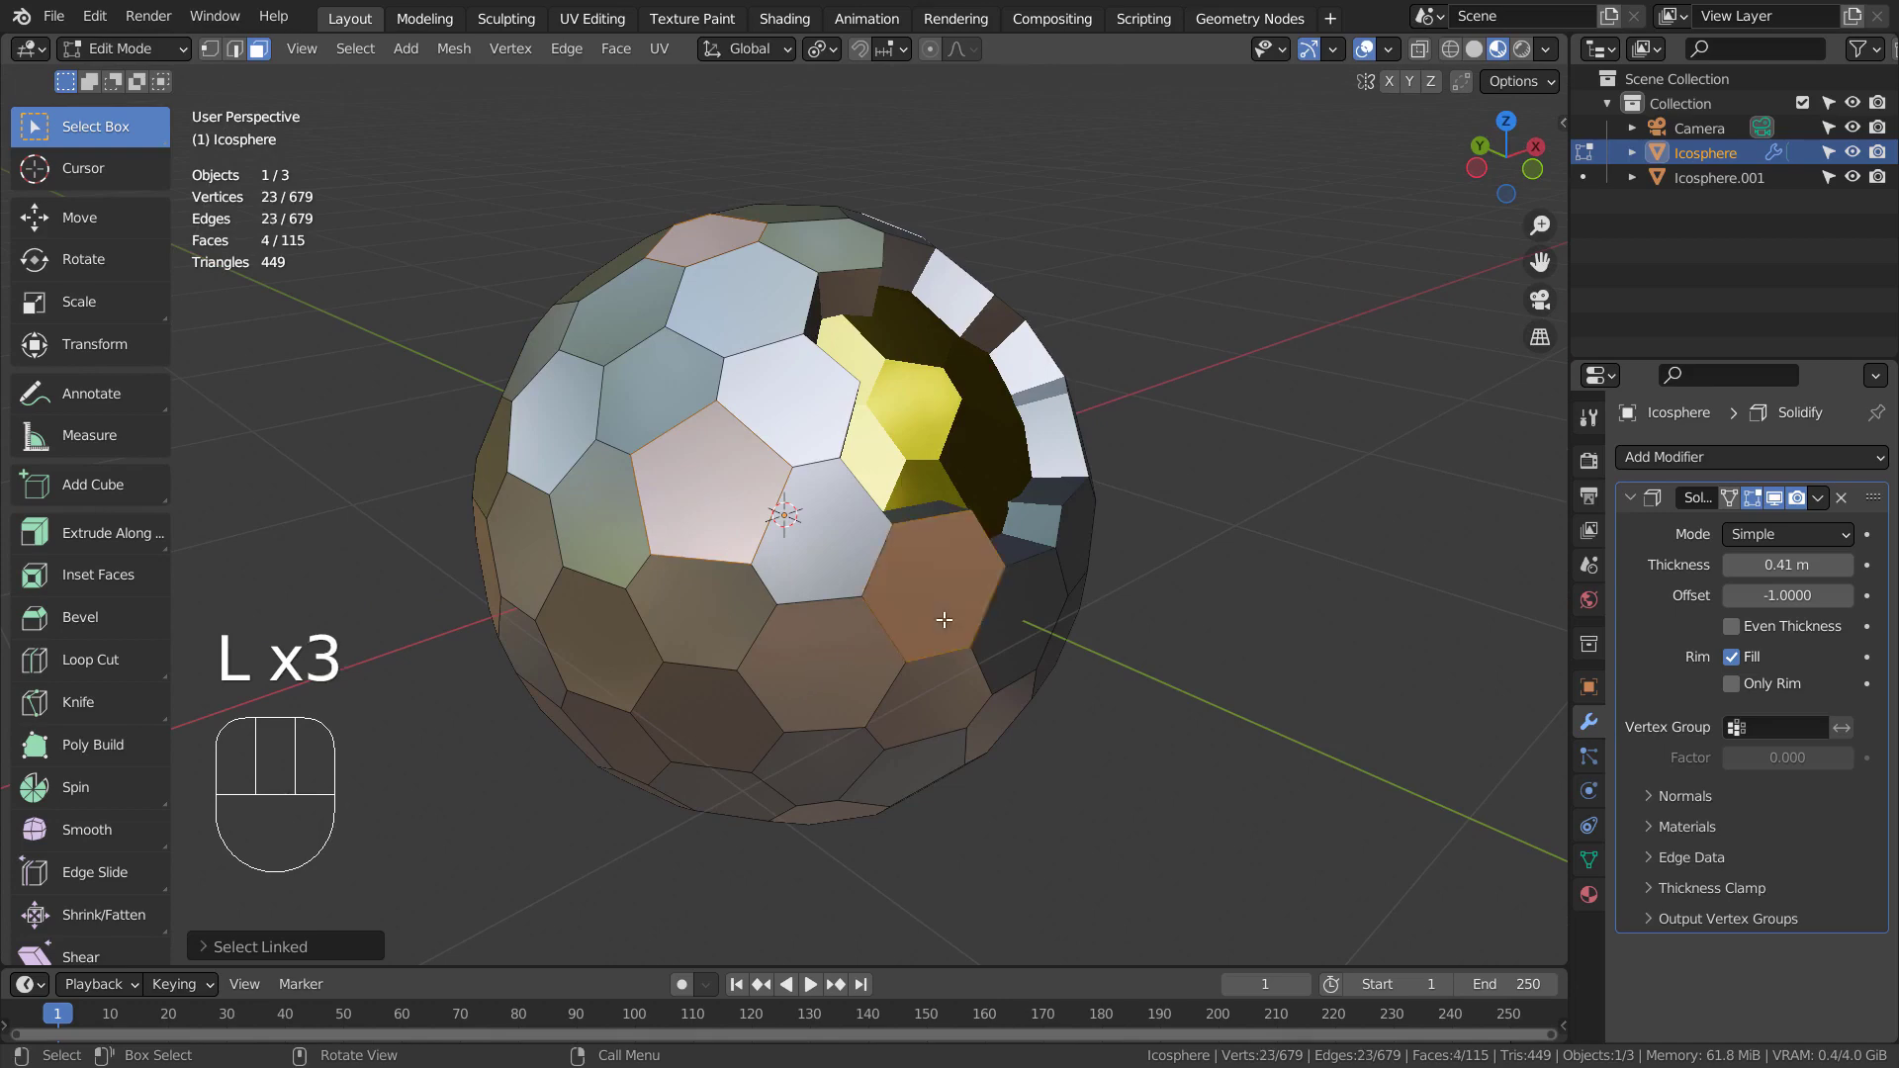
middle_click_drag(1082, 657, 890, 669)
key("l")
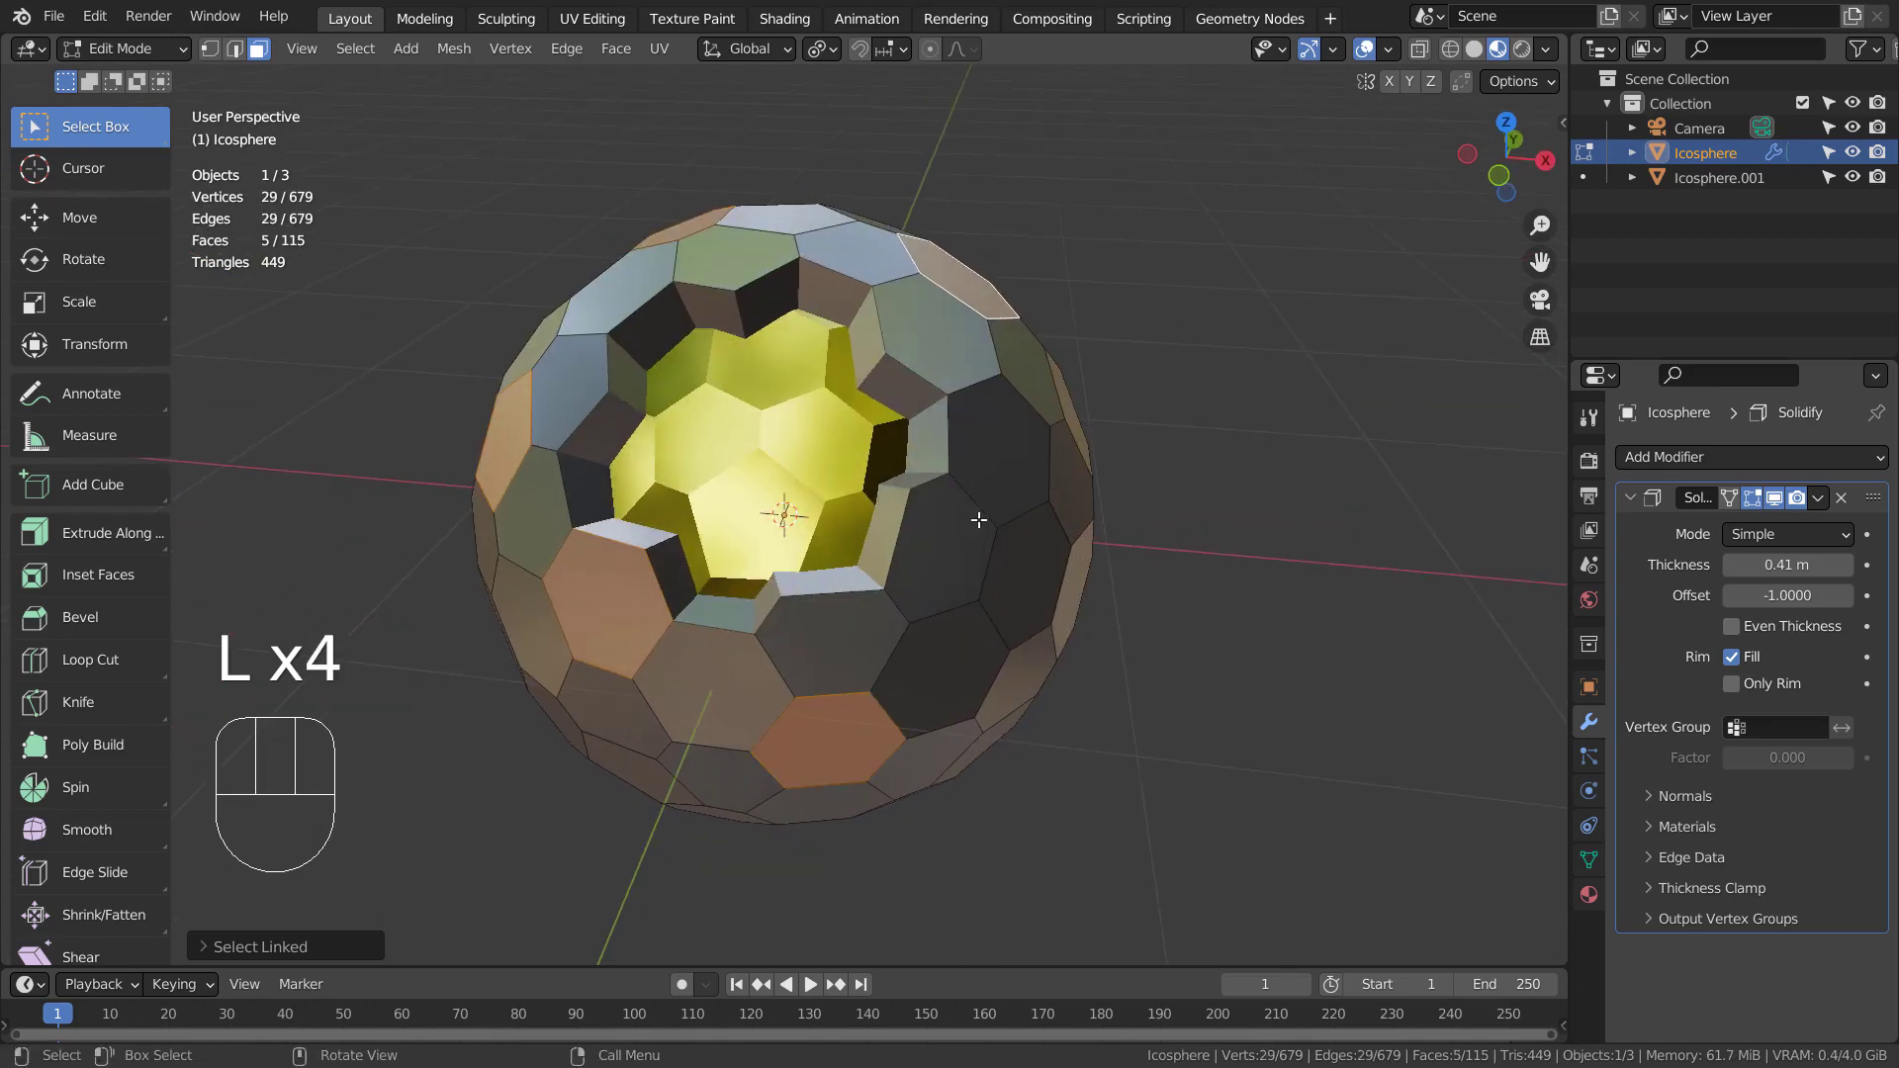
key("l")
mouse_move(981, 534)
middle_mouse_down()
mouse_move(1055, 558)
mouse_move(1089, 539)
middle_mouse_up()
Step: Test-scale the six selected hexagon pieces and undo
key("s")
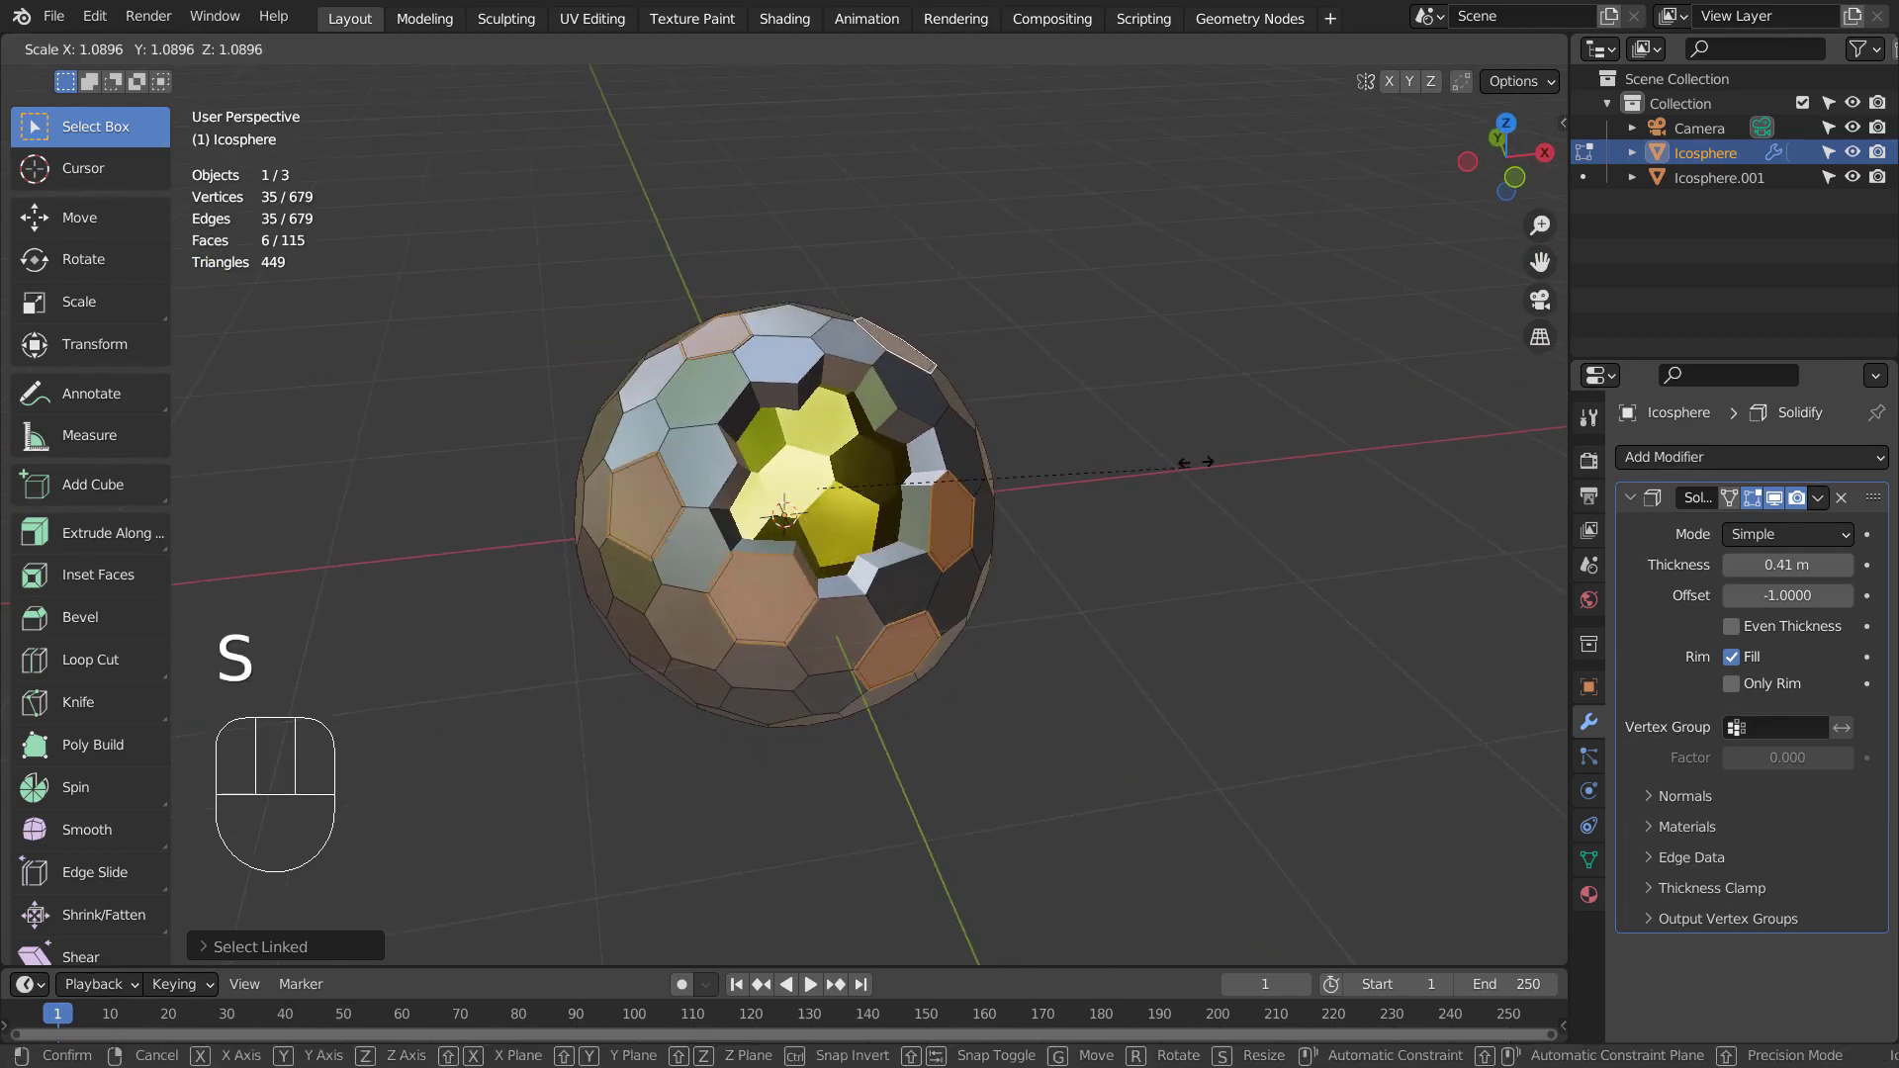
left_click(1246, 402)
key("ctrl+z")
Step: Set the pivot point to Individual Origins, then test-scale the pieces and undo
left_click(825, 49)
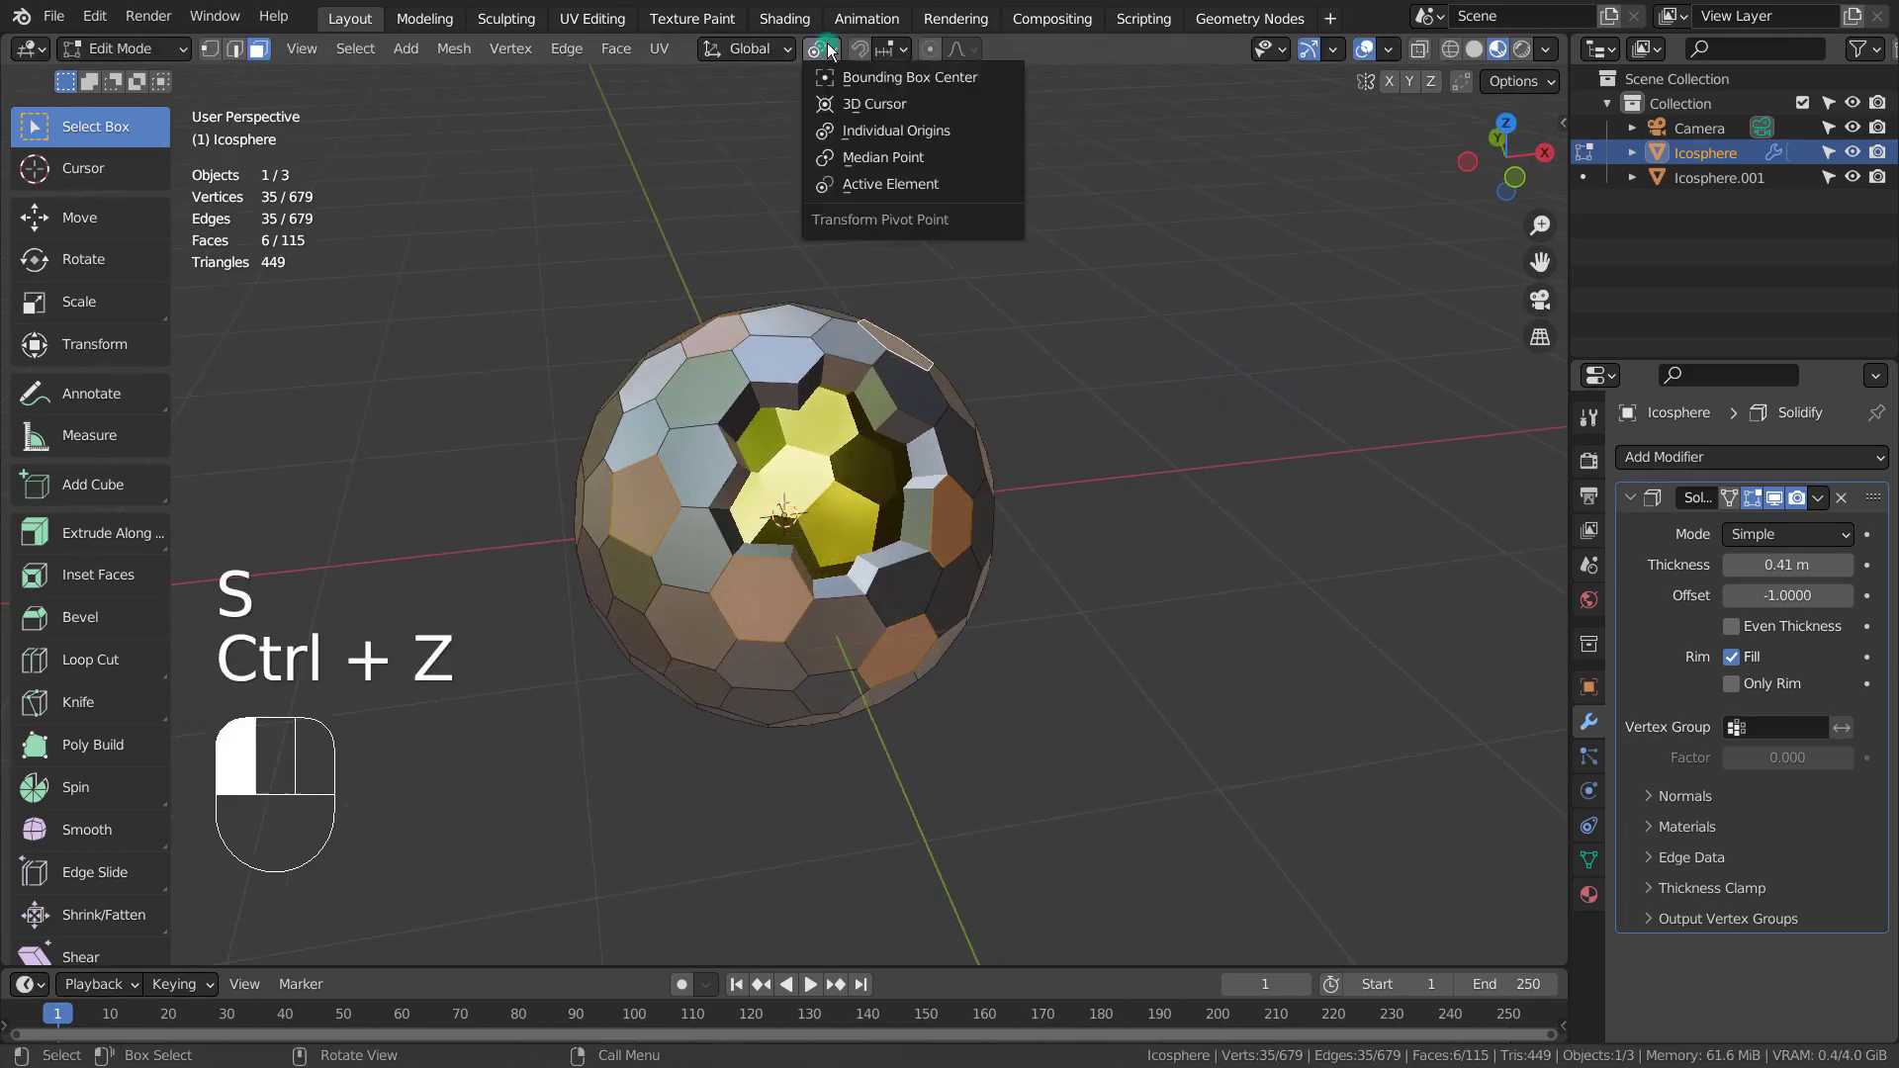
left_click(867, 129)
key("s")
left_click(1255, 395)
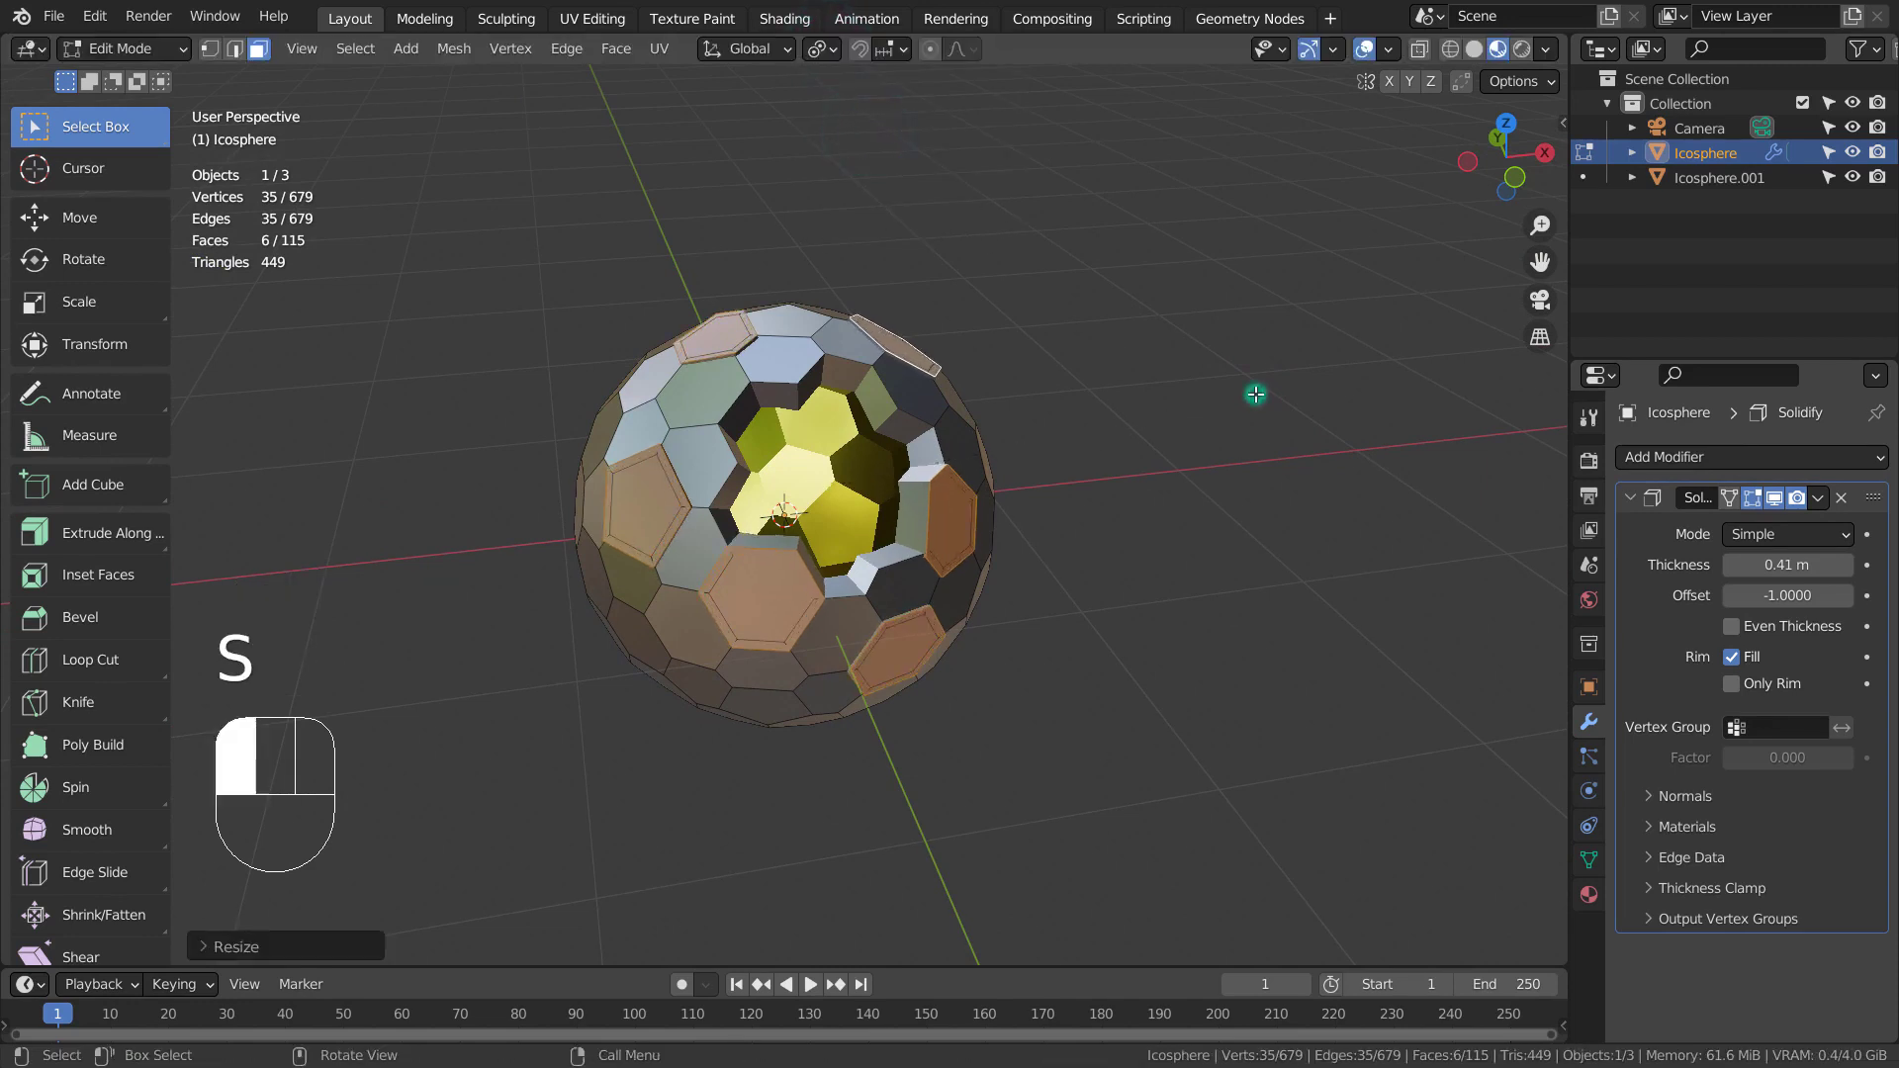
key("ctrl+z")
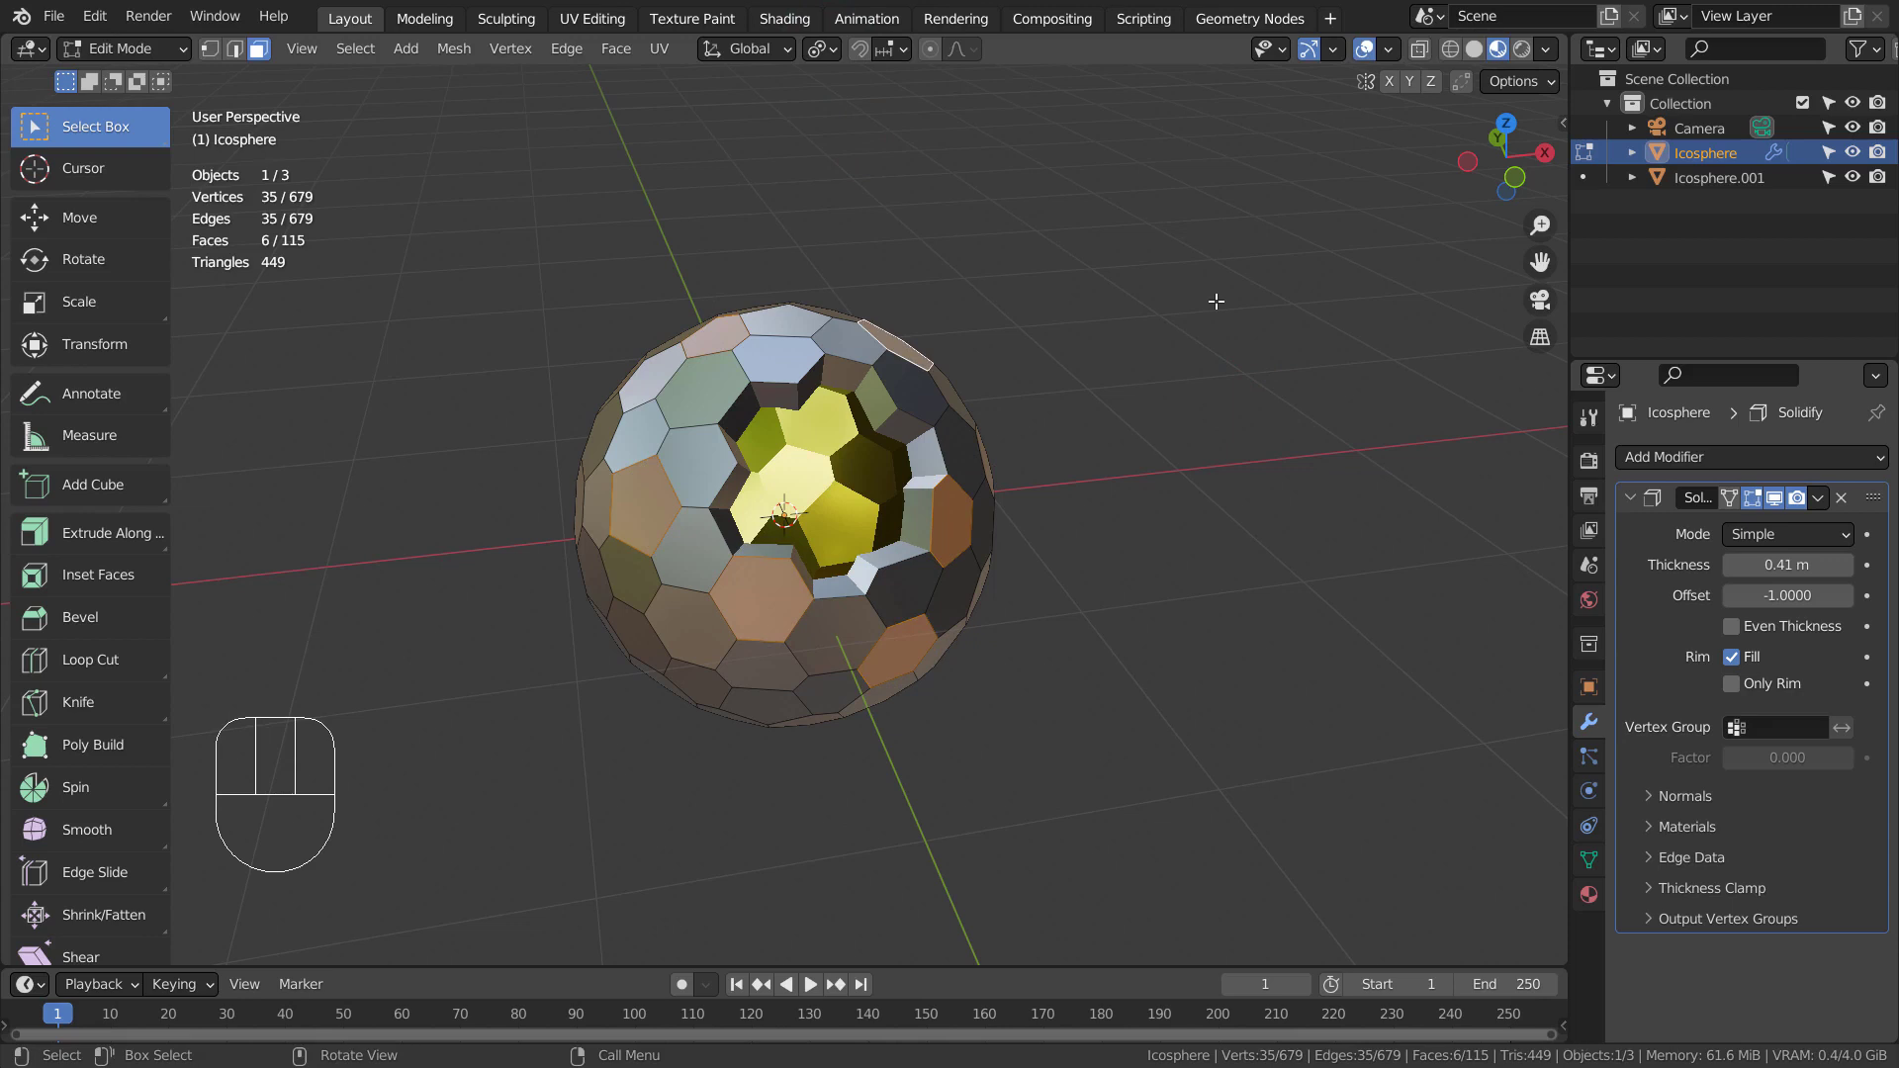
Step: Separate the mesh by loose parts and return to Object Mode
key("p")
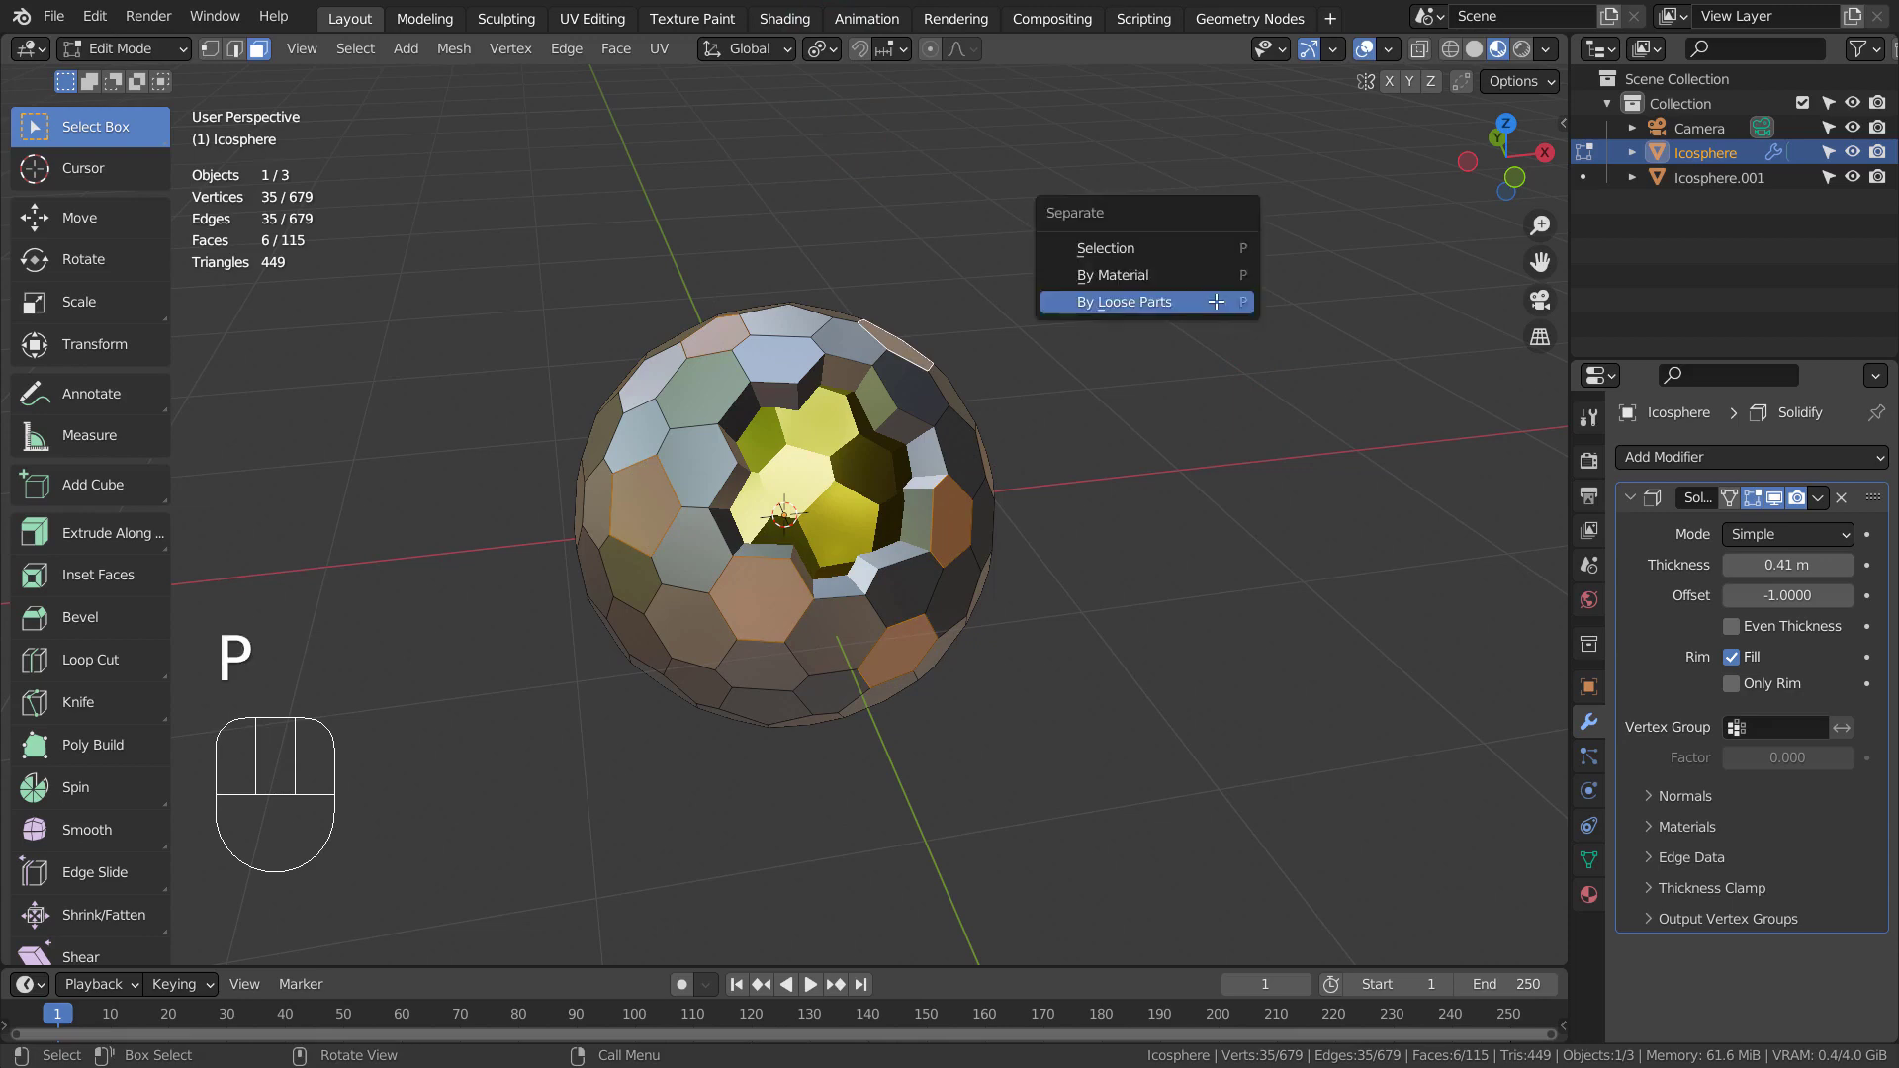
left_click(1215, 301)
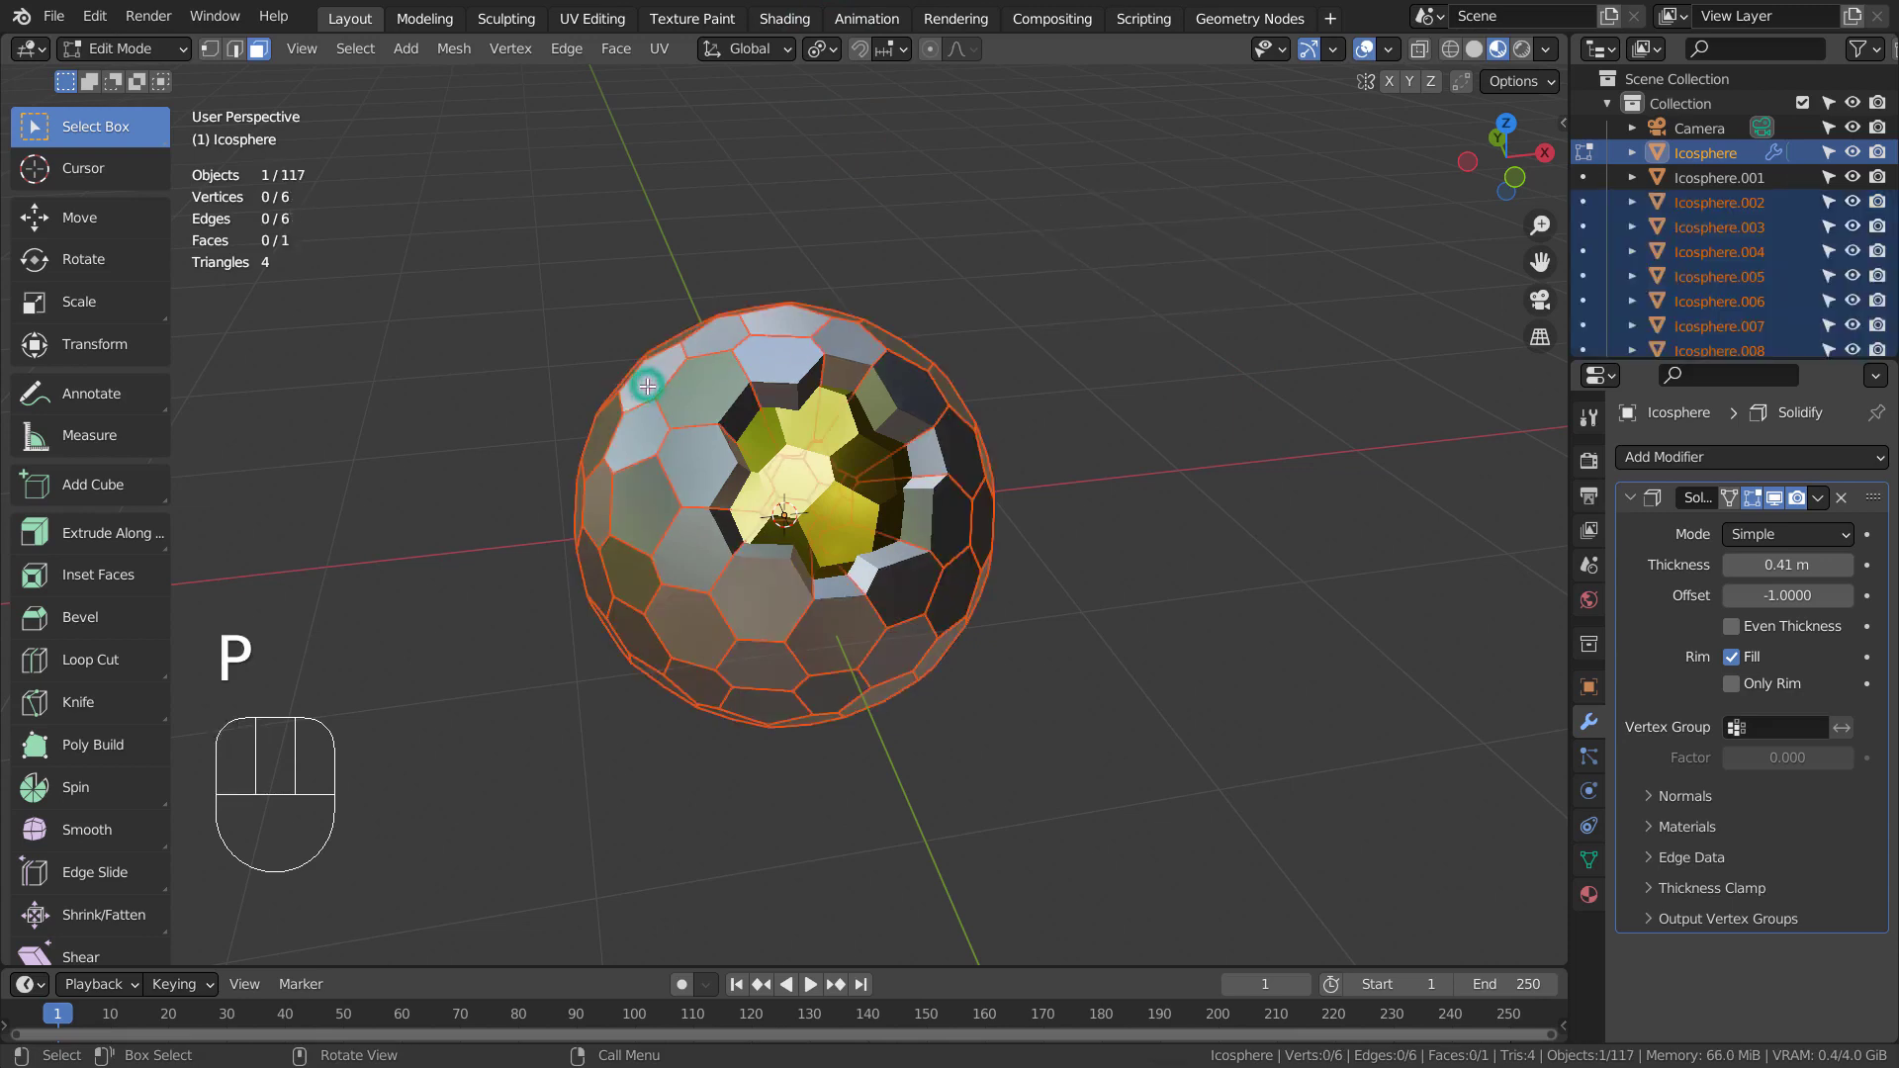
key("Tab")
Step: Select a couple of the separated hexagon pieces
left_click(678, 340)
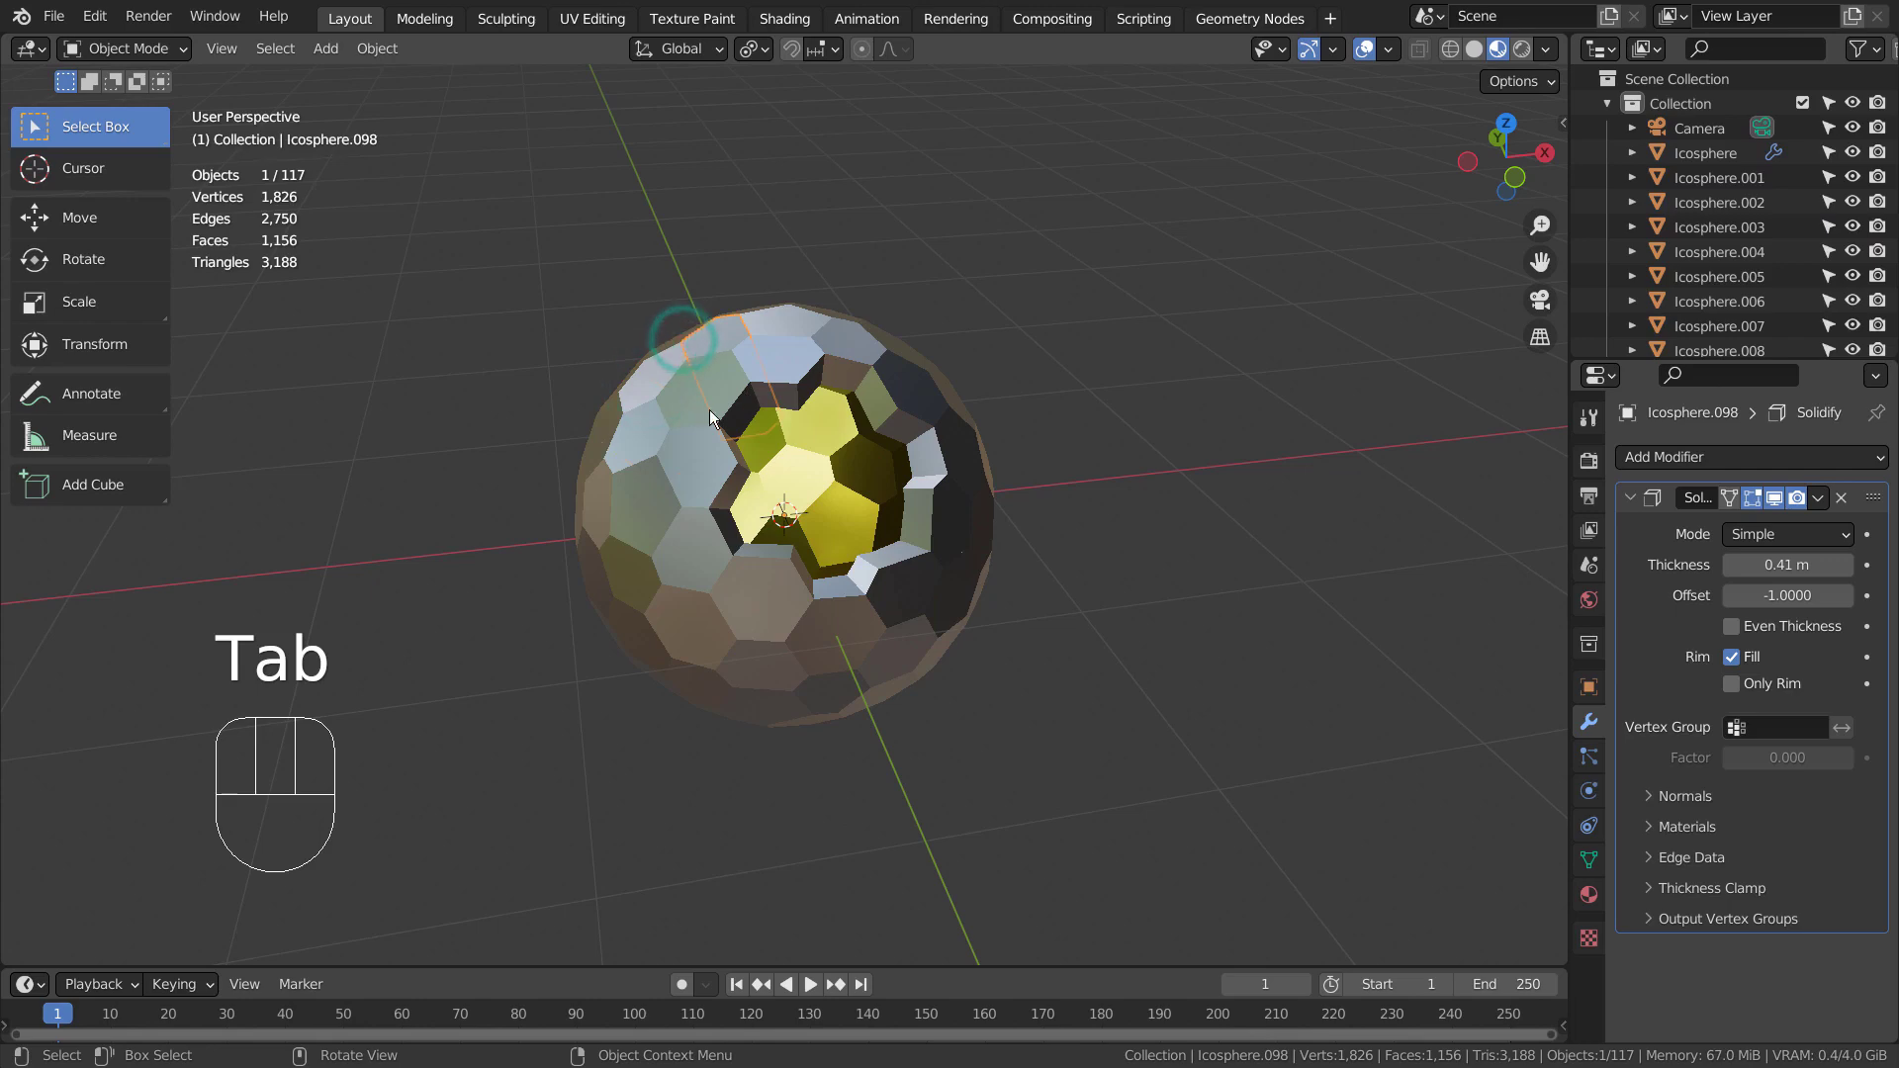
left_click(709, 410)
mouse_move(813, 468)
middle_mouse_down()
mouse_move(951, 628)
mouse_move(910, 615)
mouse_move(1188, 544)
mouse_move(1015, 608)
mouse_move(1130, 606)
mouse_move(948, 697)
mouse_move(872, 513)
middle_mouse_up()
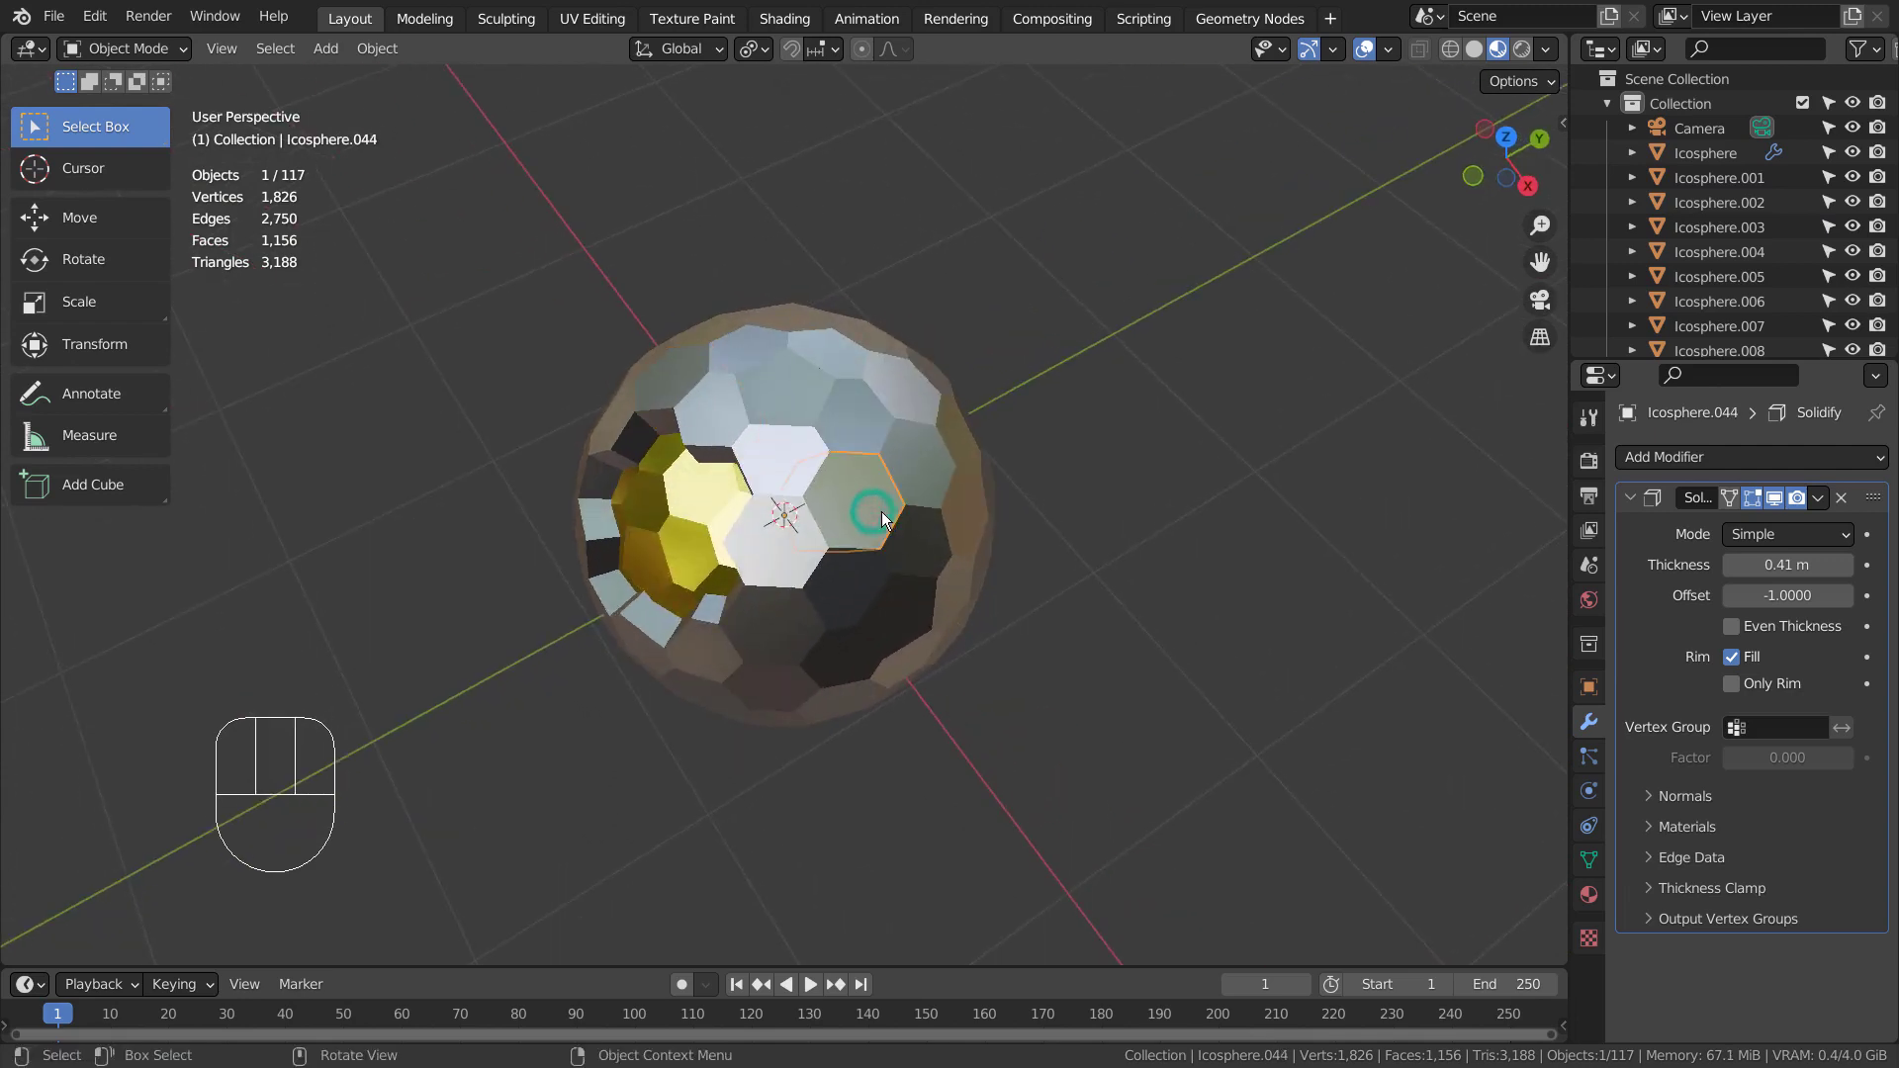
Step: Apply the Solidify thickness on one tile, then select other hexagon pieces
key("ctrl+a")
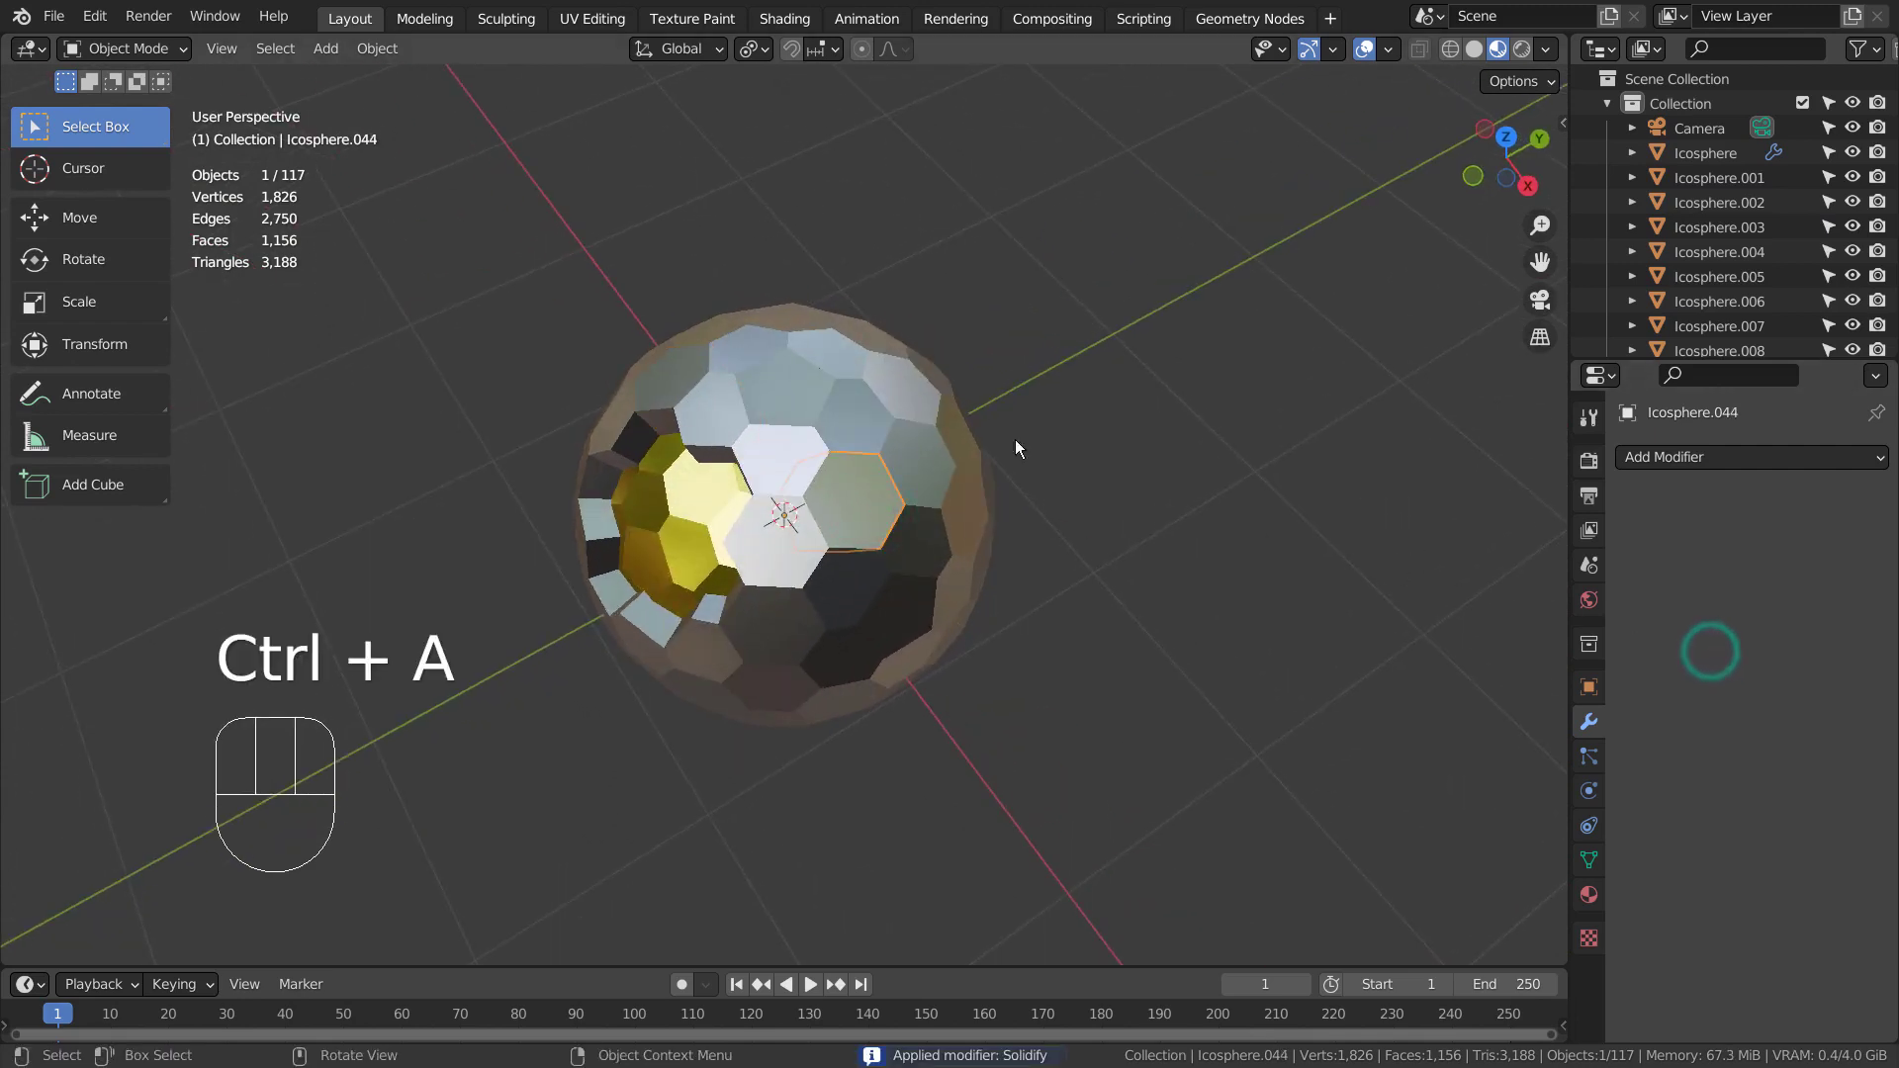
left_click(806, 431)
left_click(913, 433)
mouse_move(945, 569)
middle_mouse_down()
mouse_move(862, 462)
mouse_move(1147, 443)
mouse_move(1149, 473)
mouse_move(1128, 475)
middle_mouse_up()
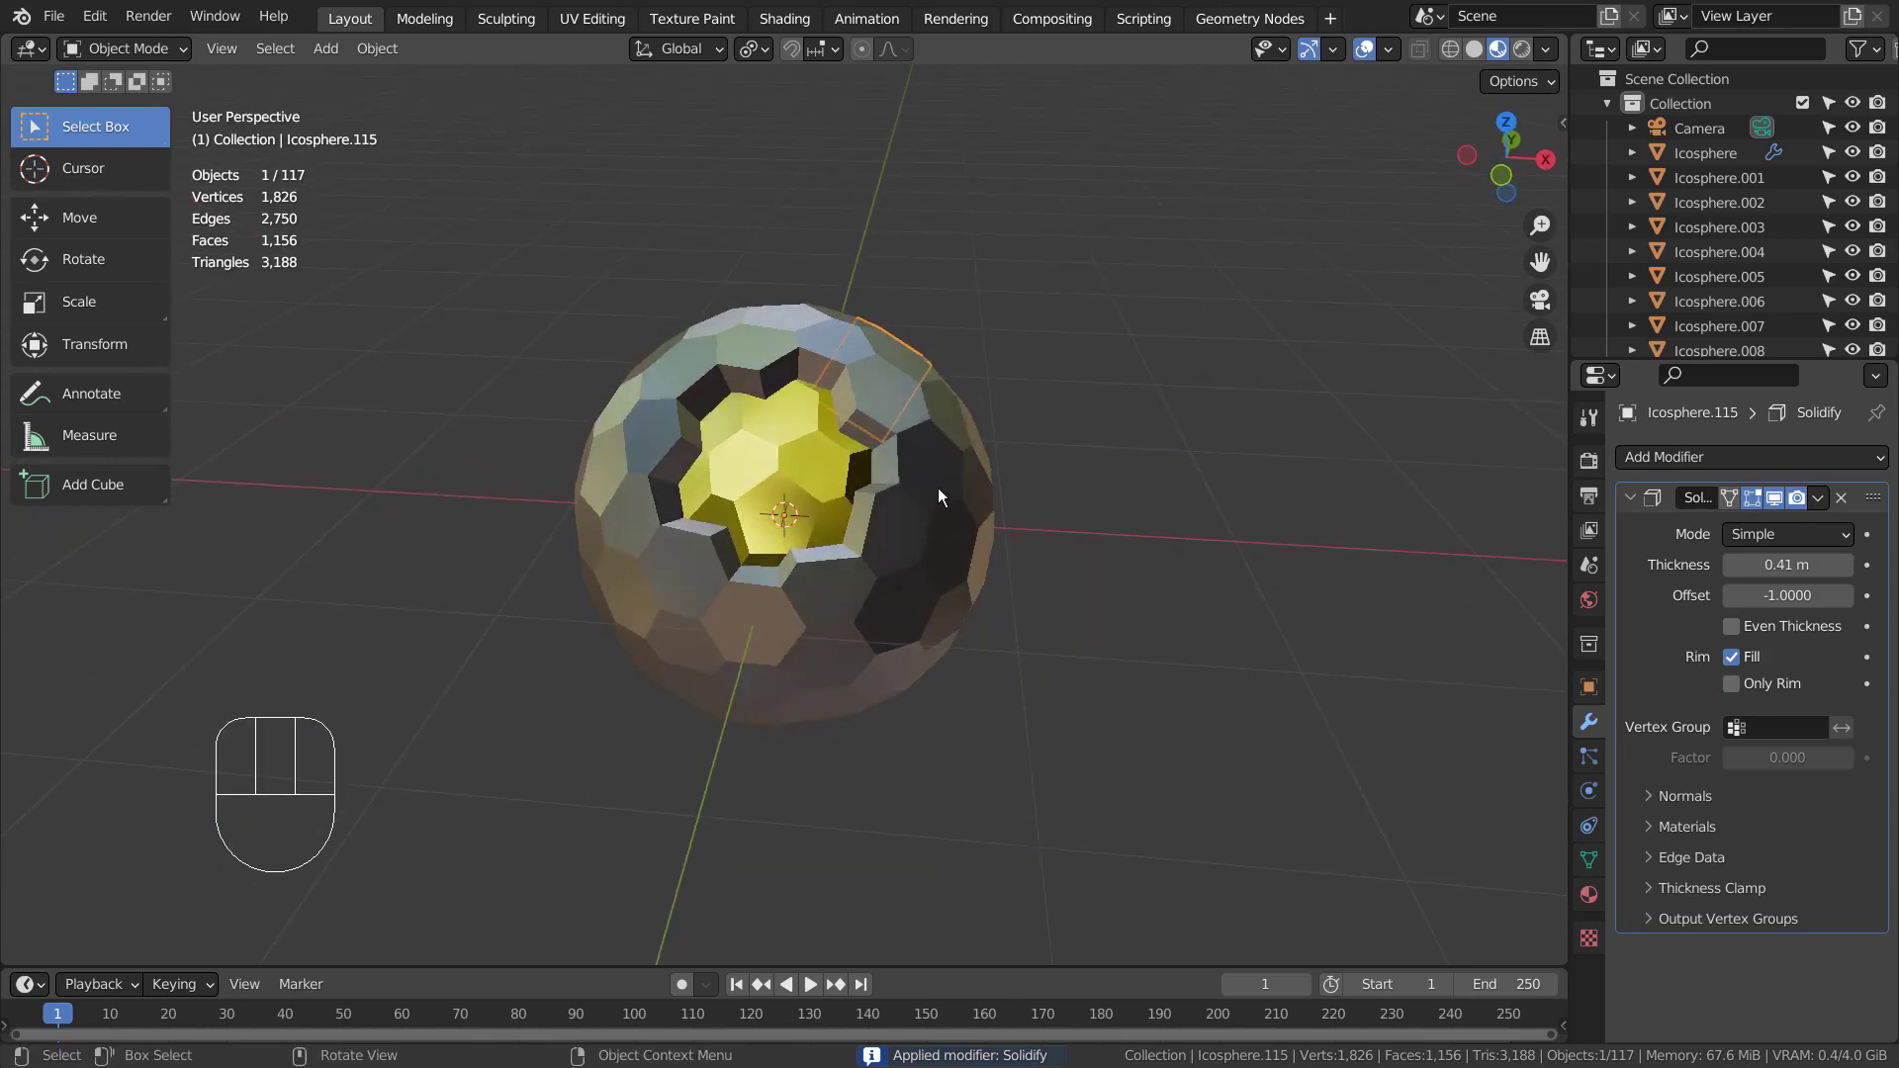
left_click(941, 487)
mouse_move(959, 531)
middle_mouse_down()
mouse_move(997, 541)
mouse_move(903, 589)
middle_mouse_up()
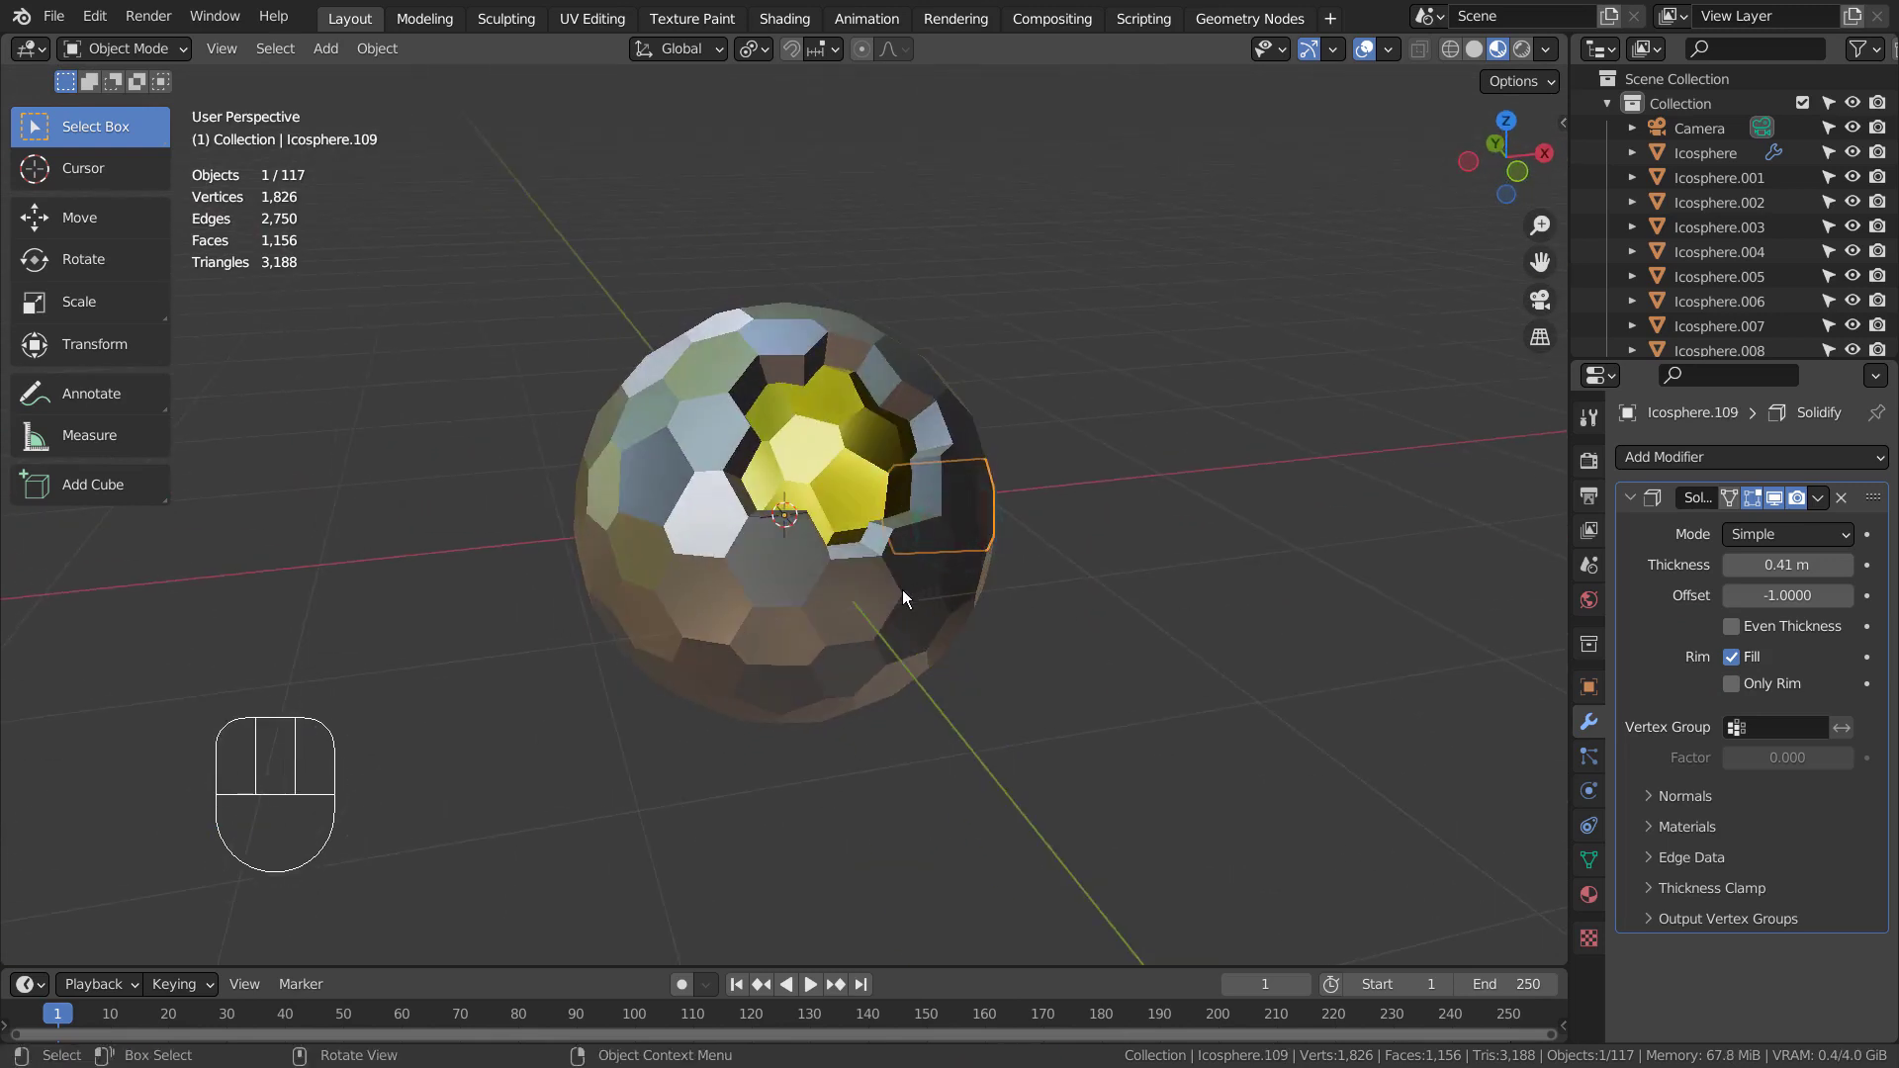
Step: Shift-select several more hexagon pieces and scale them up
key("ctrl")
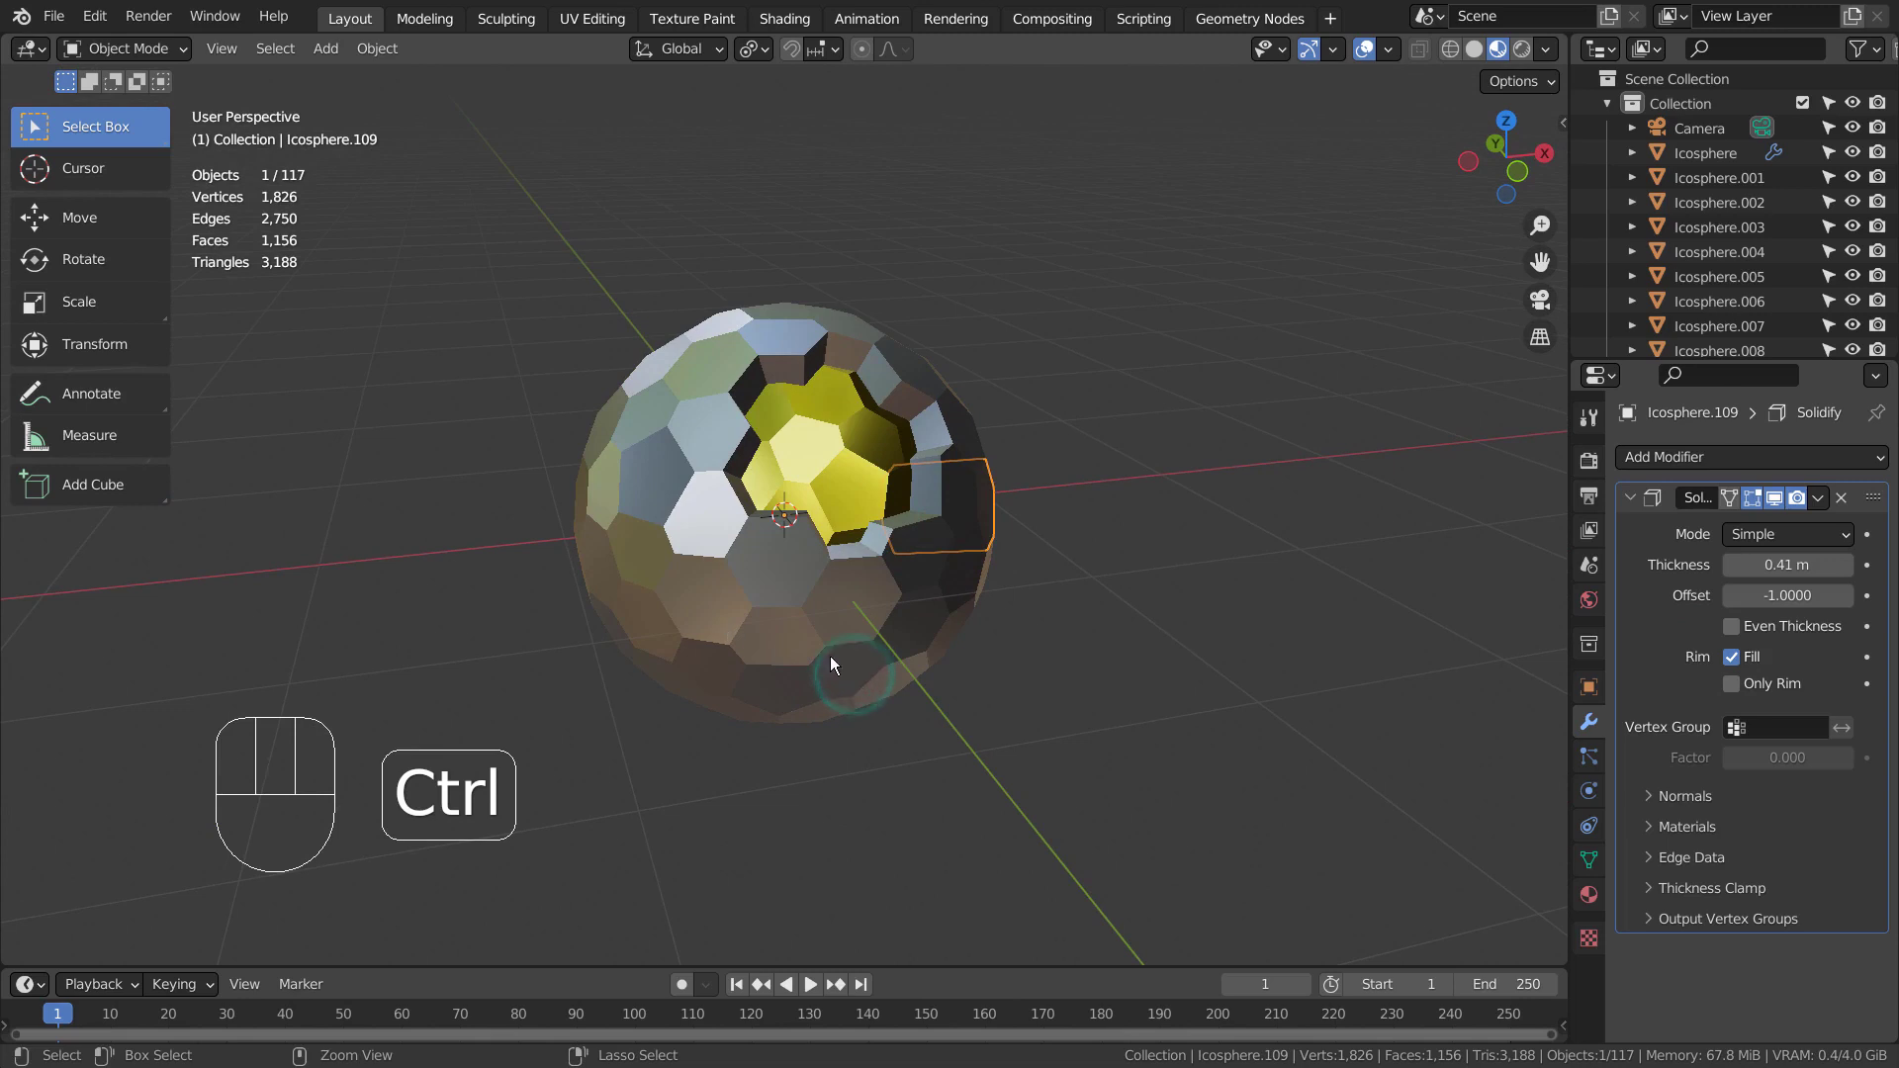
key("shift")
left_click(846, 669, "shift")
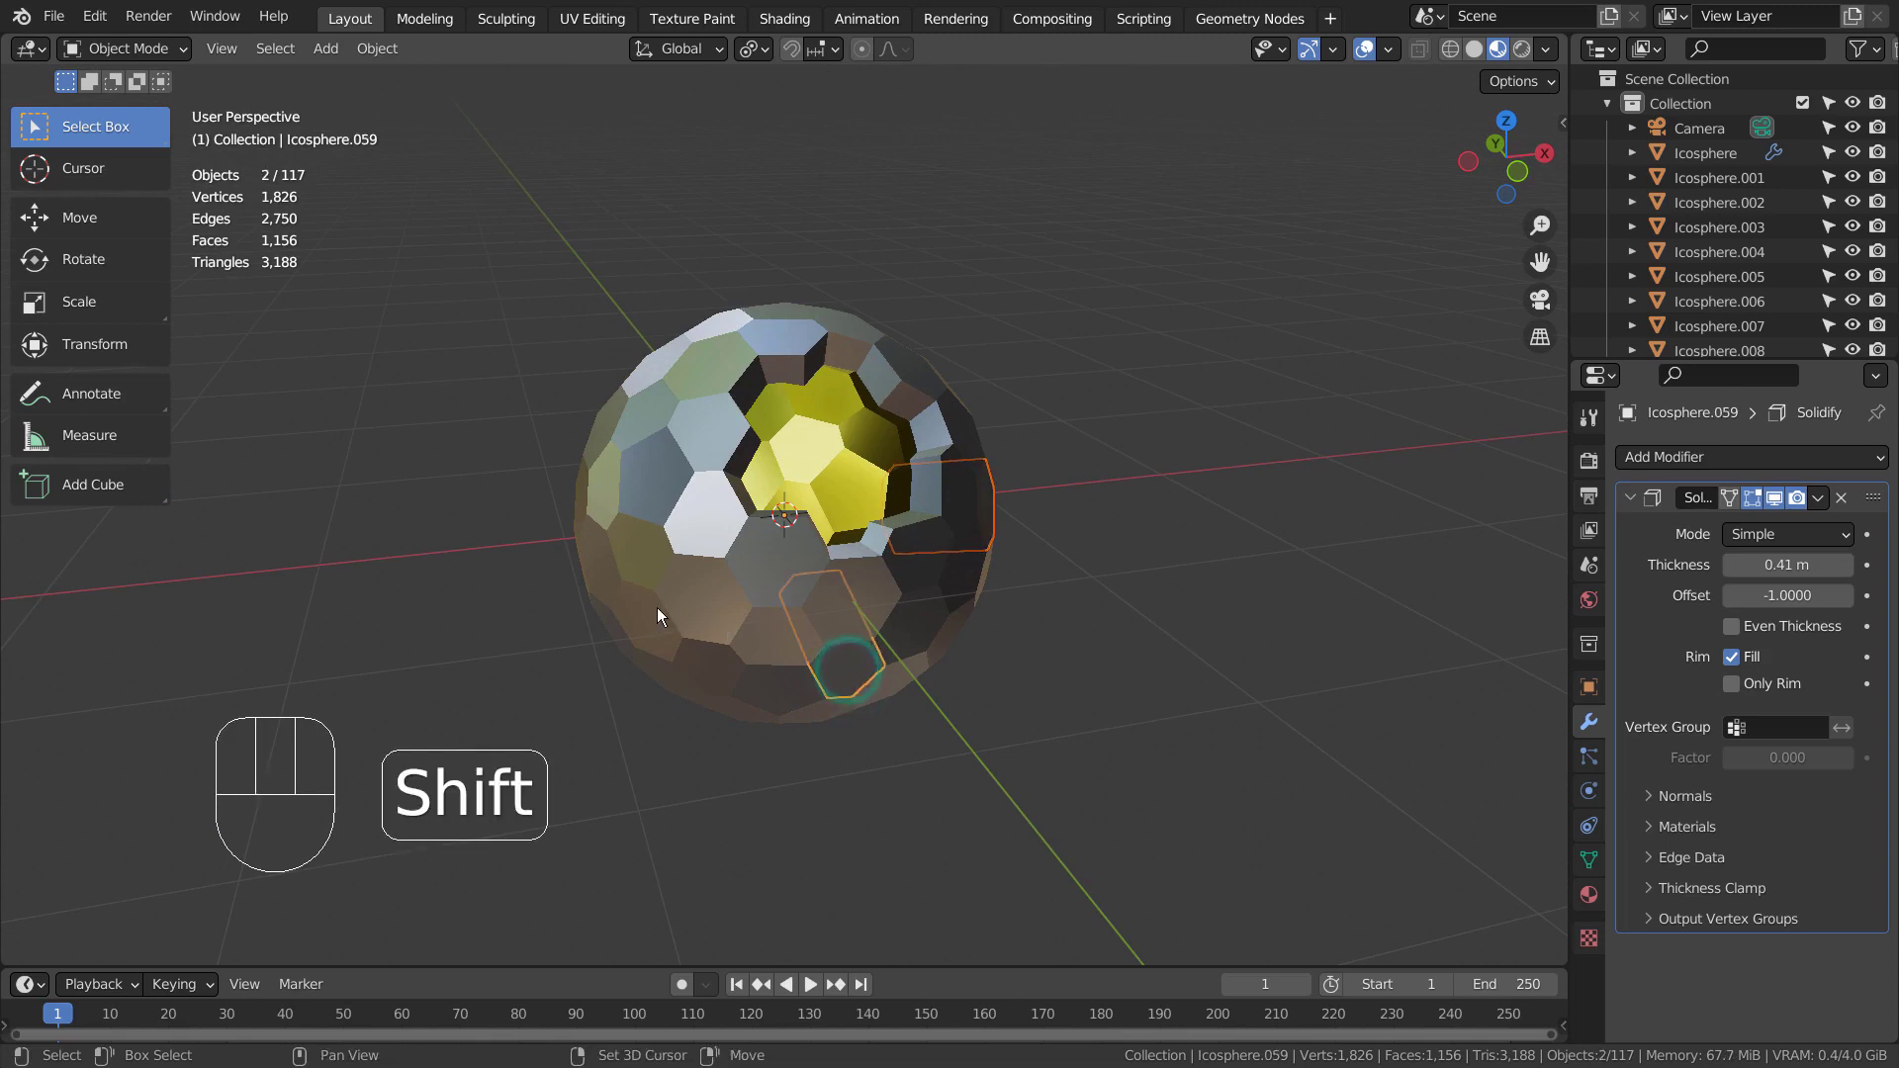
left_click(689, 372, "shift")
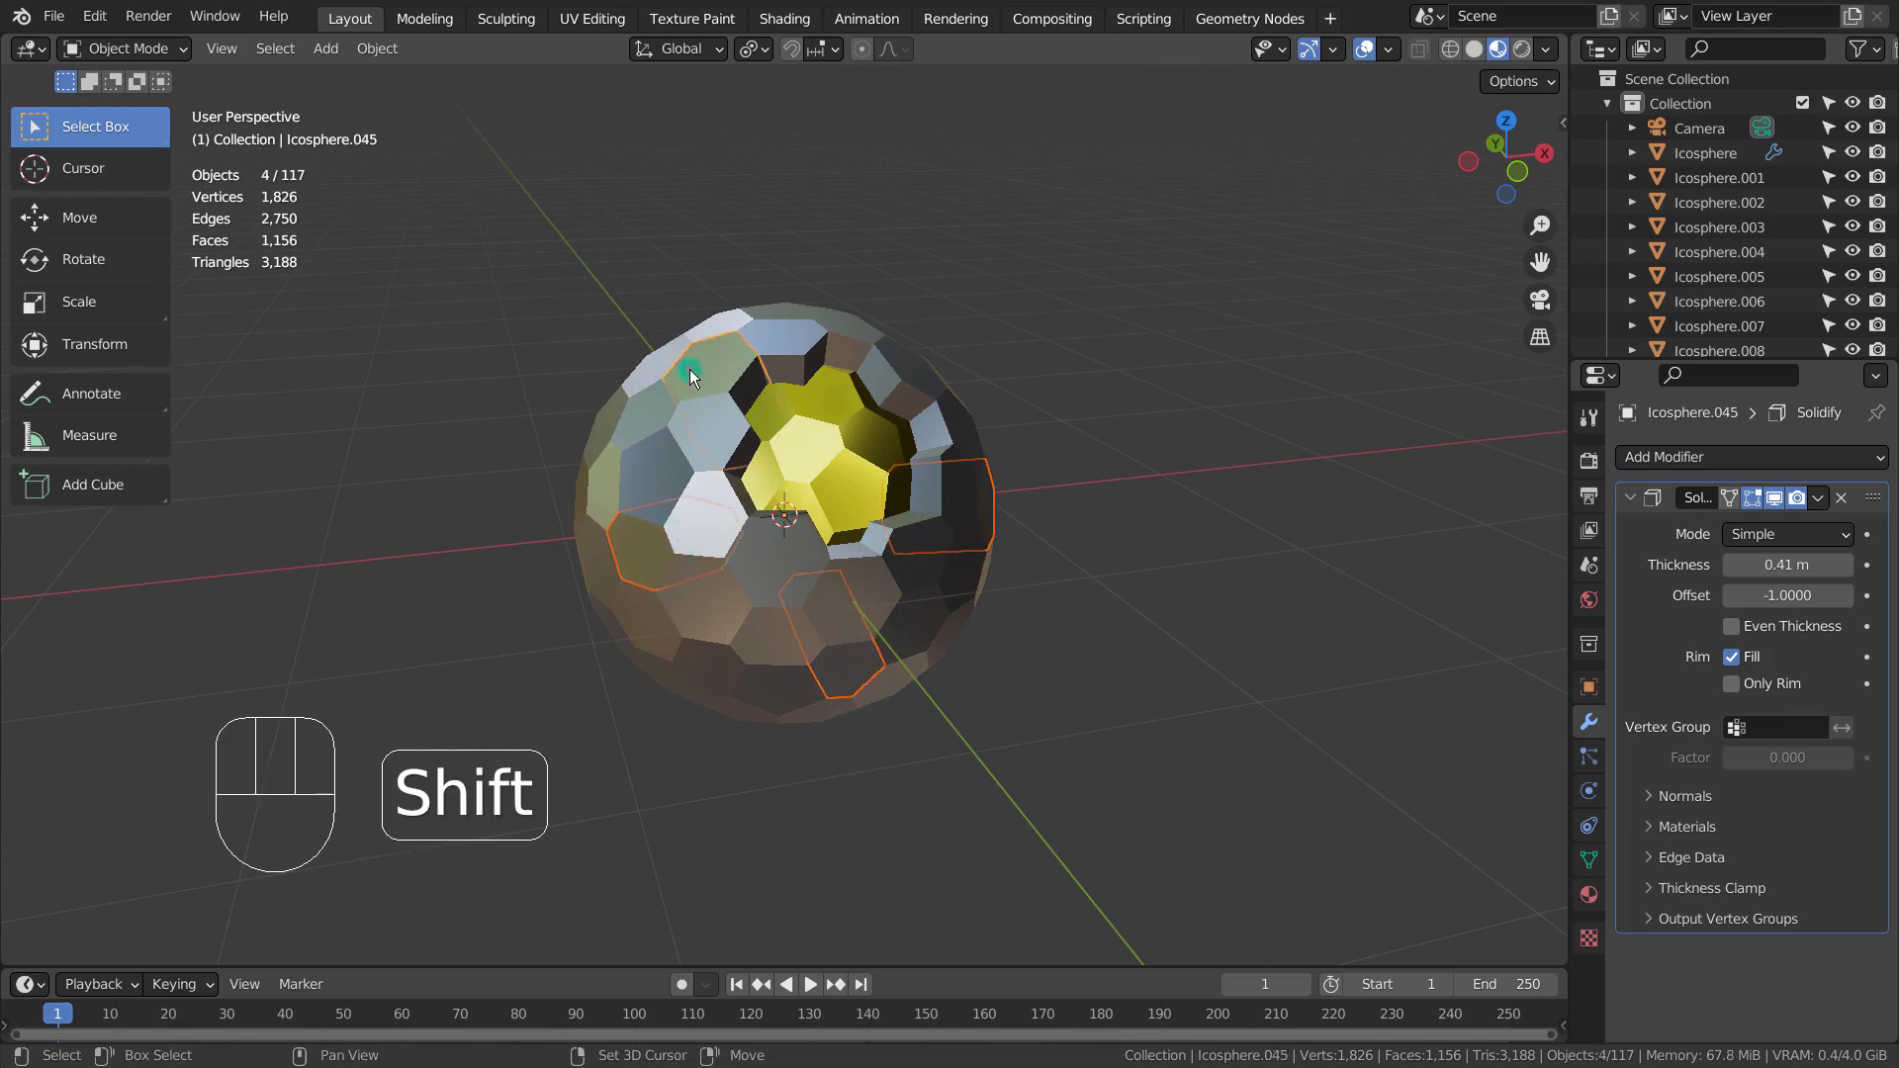
mouse_move(690, 371)
middle_mouse_down()
mouse_move(885, 558)
mouse_move(862, 504)
middle_mouse_up()
key("shift")
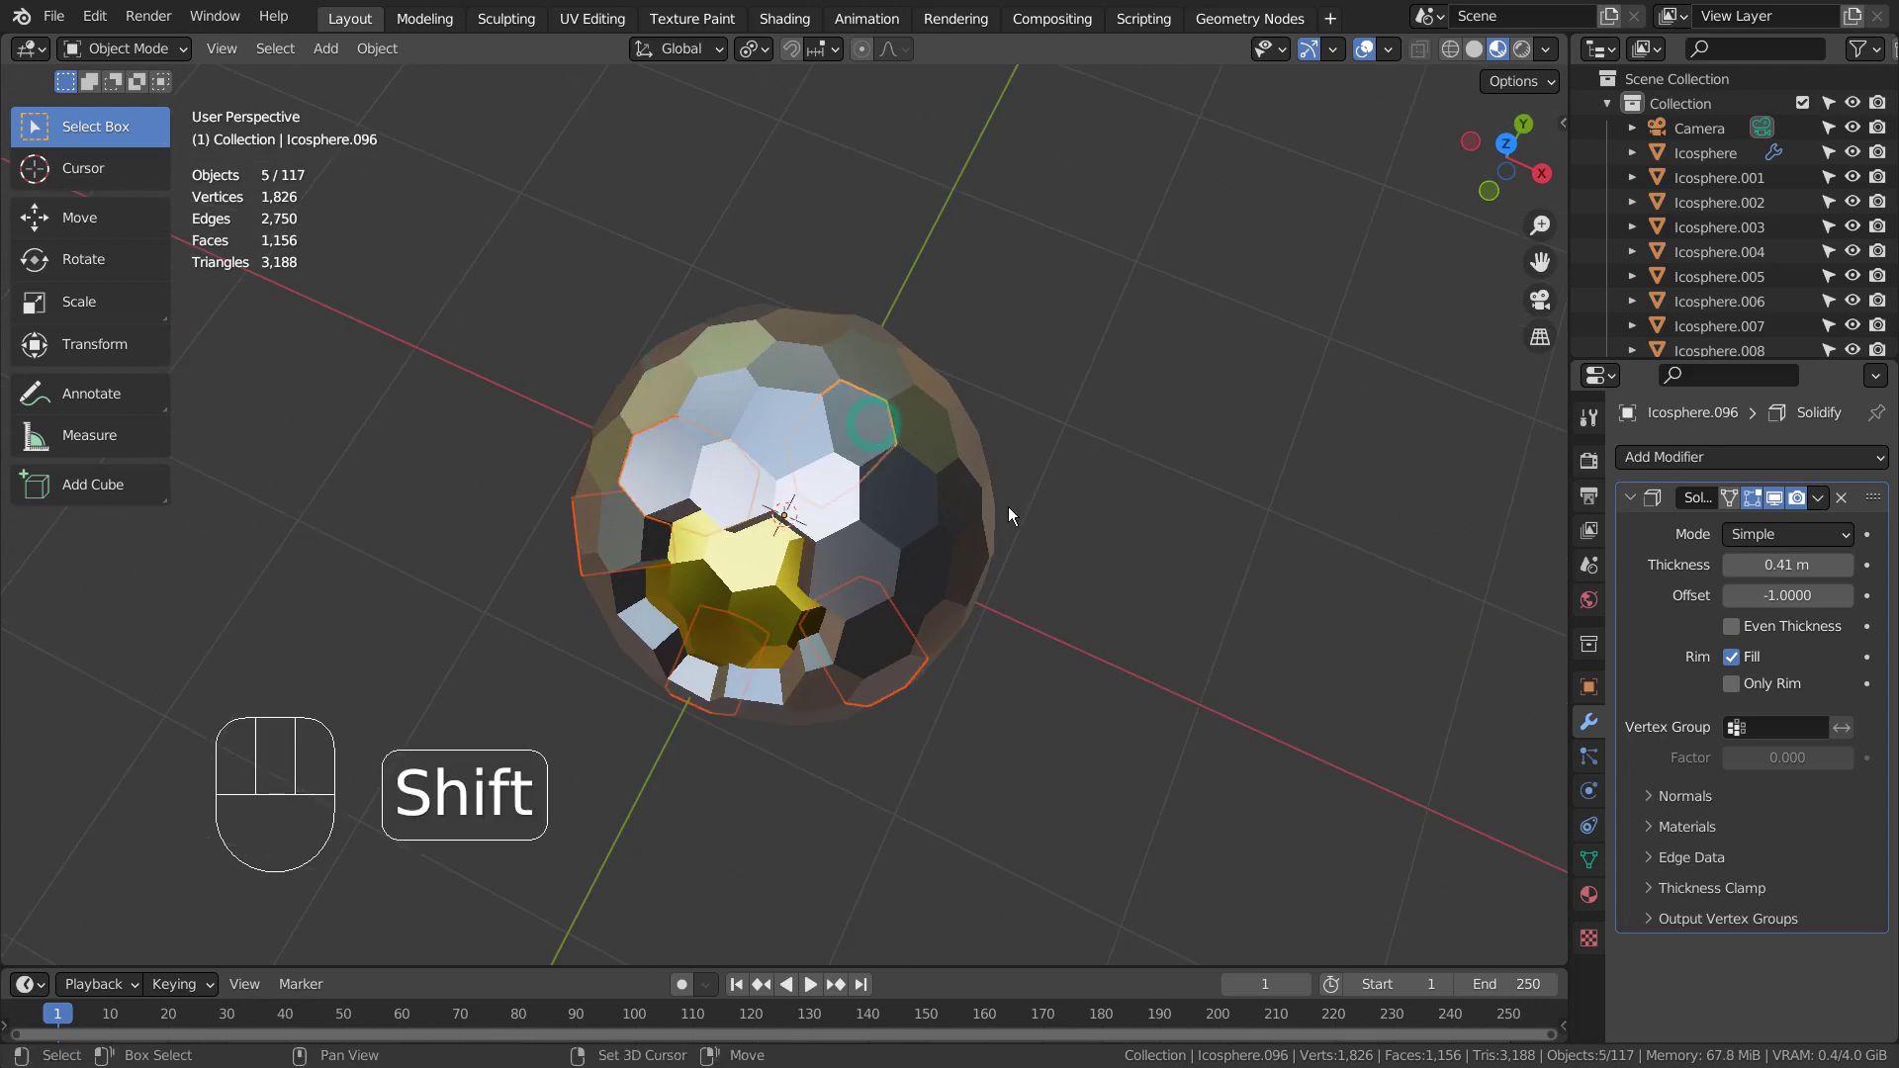
left_click(975, 509, "shift")
middle_click_drag(979, 512, 1153, 479)
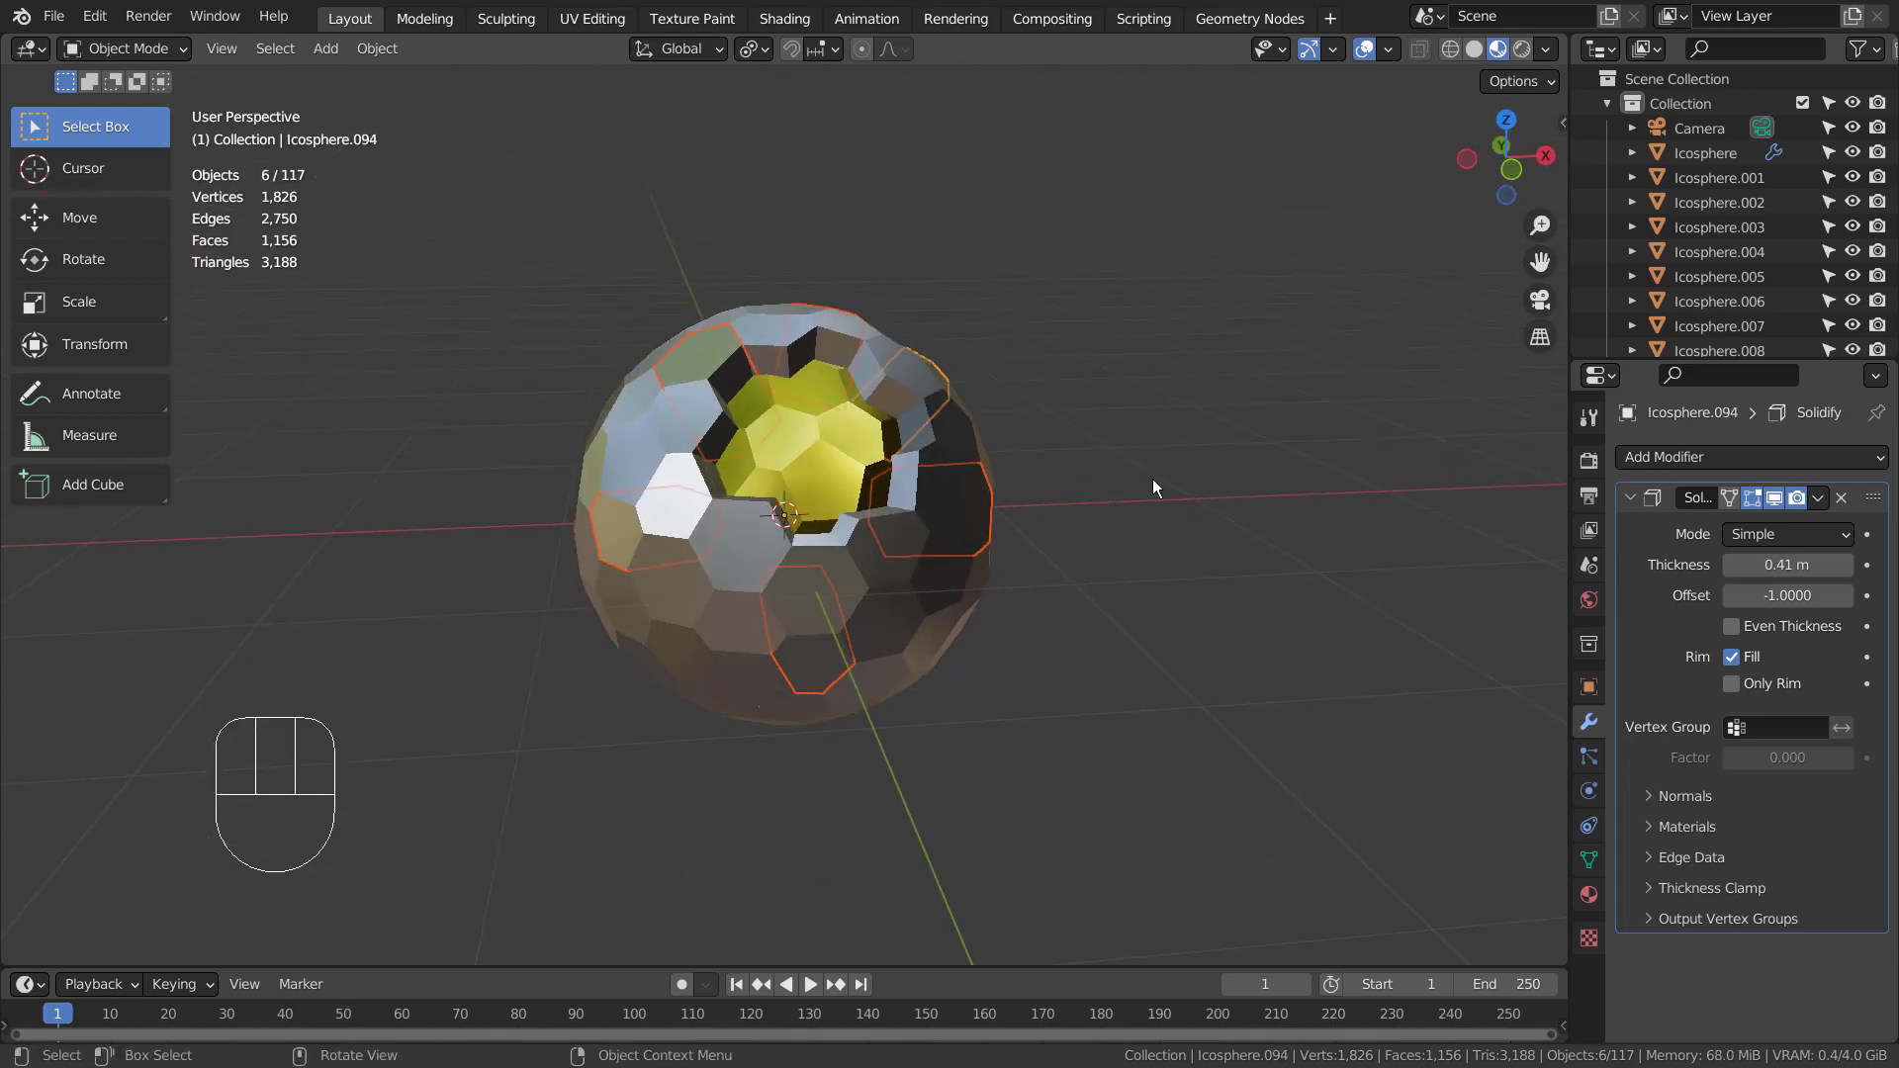
key("s")
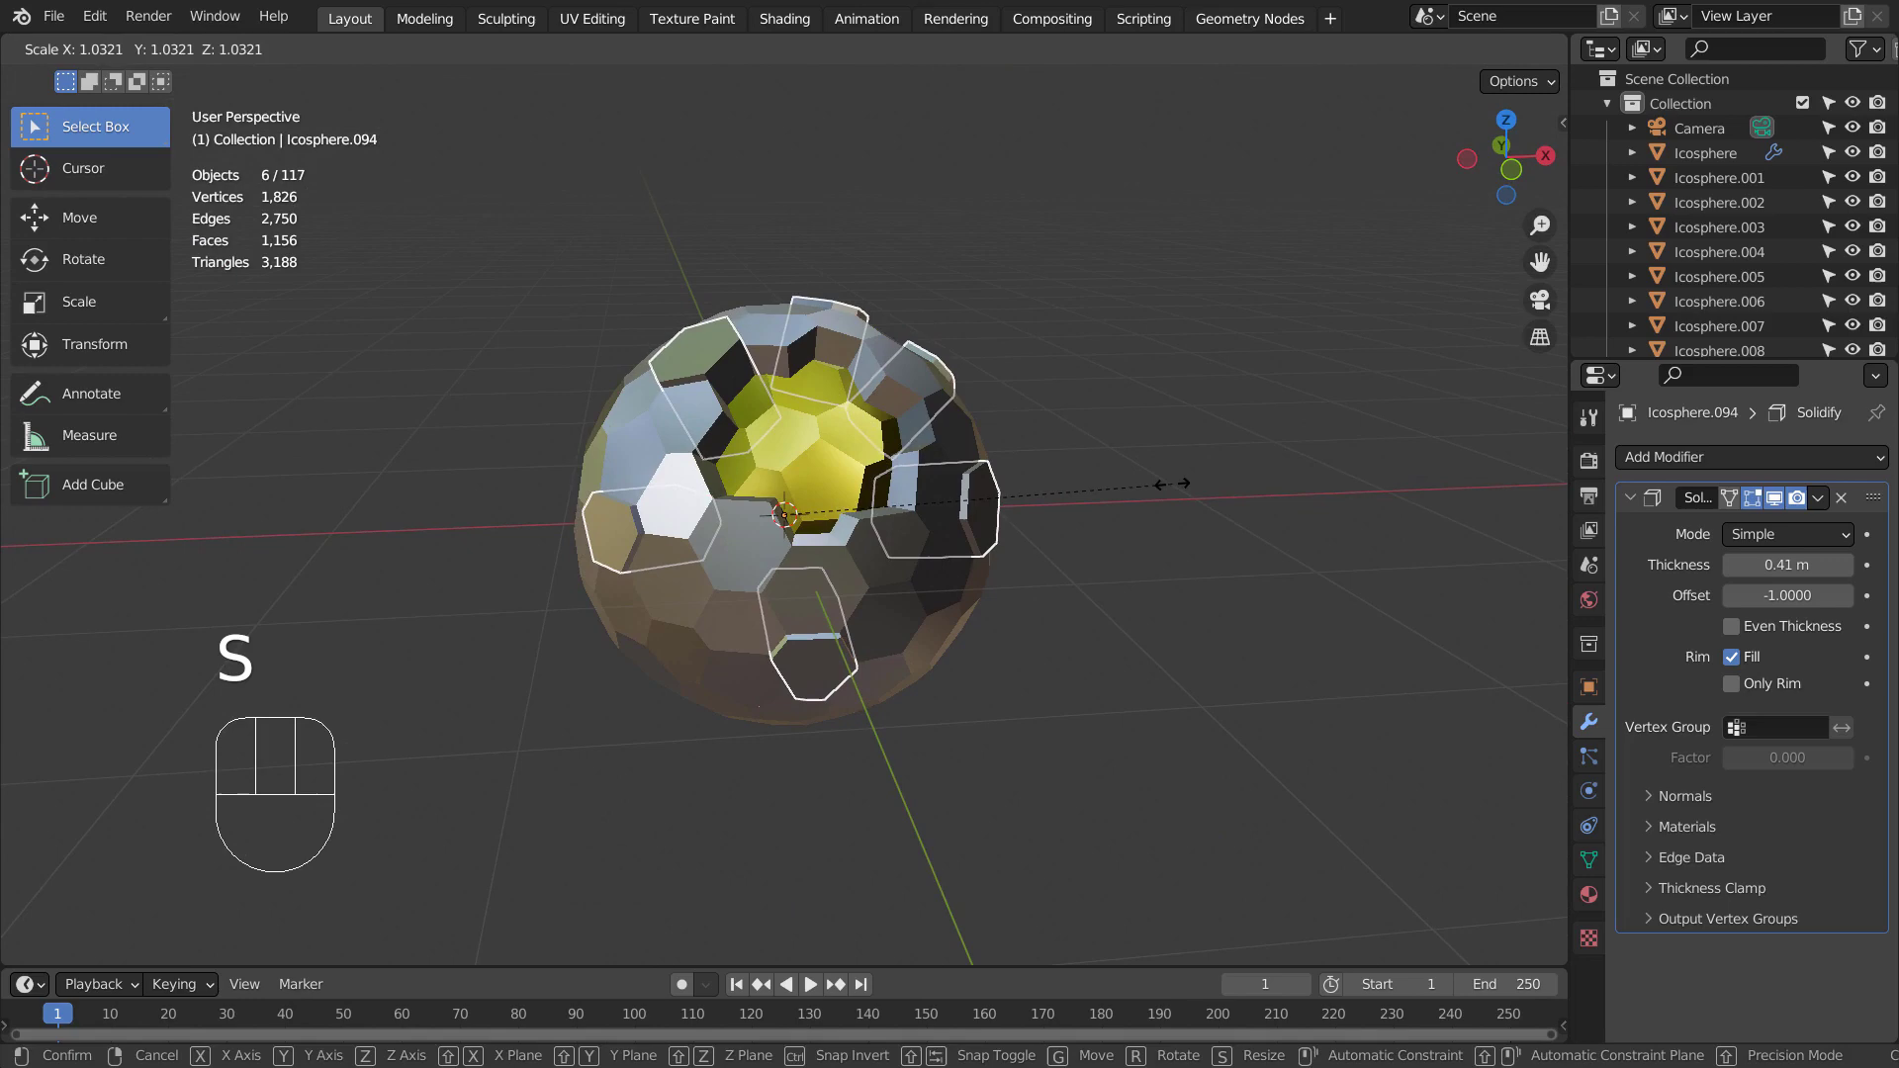
left_click(1173, 483)
Step: Shrink a hexagon piece near the top, then select a lower-front piece
mouse_move(1230, 517)
middle_mouse_down()
mouse_move(1057, 577)
mouse_move(1029, 396)
middle_mouse_up()
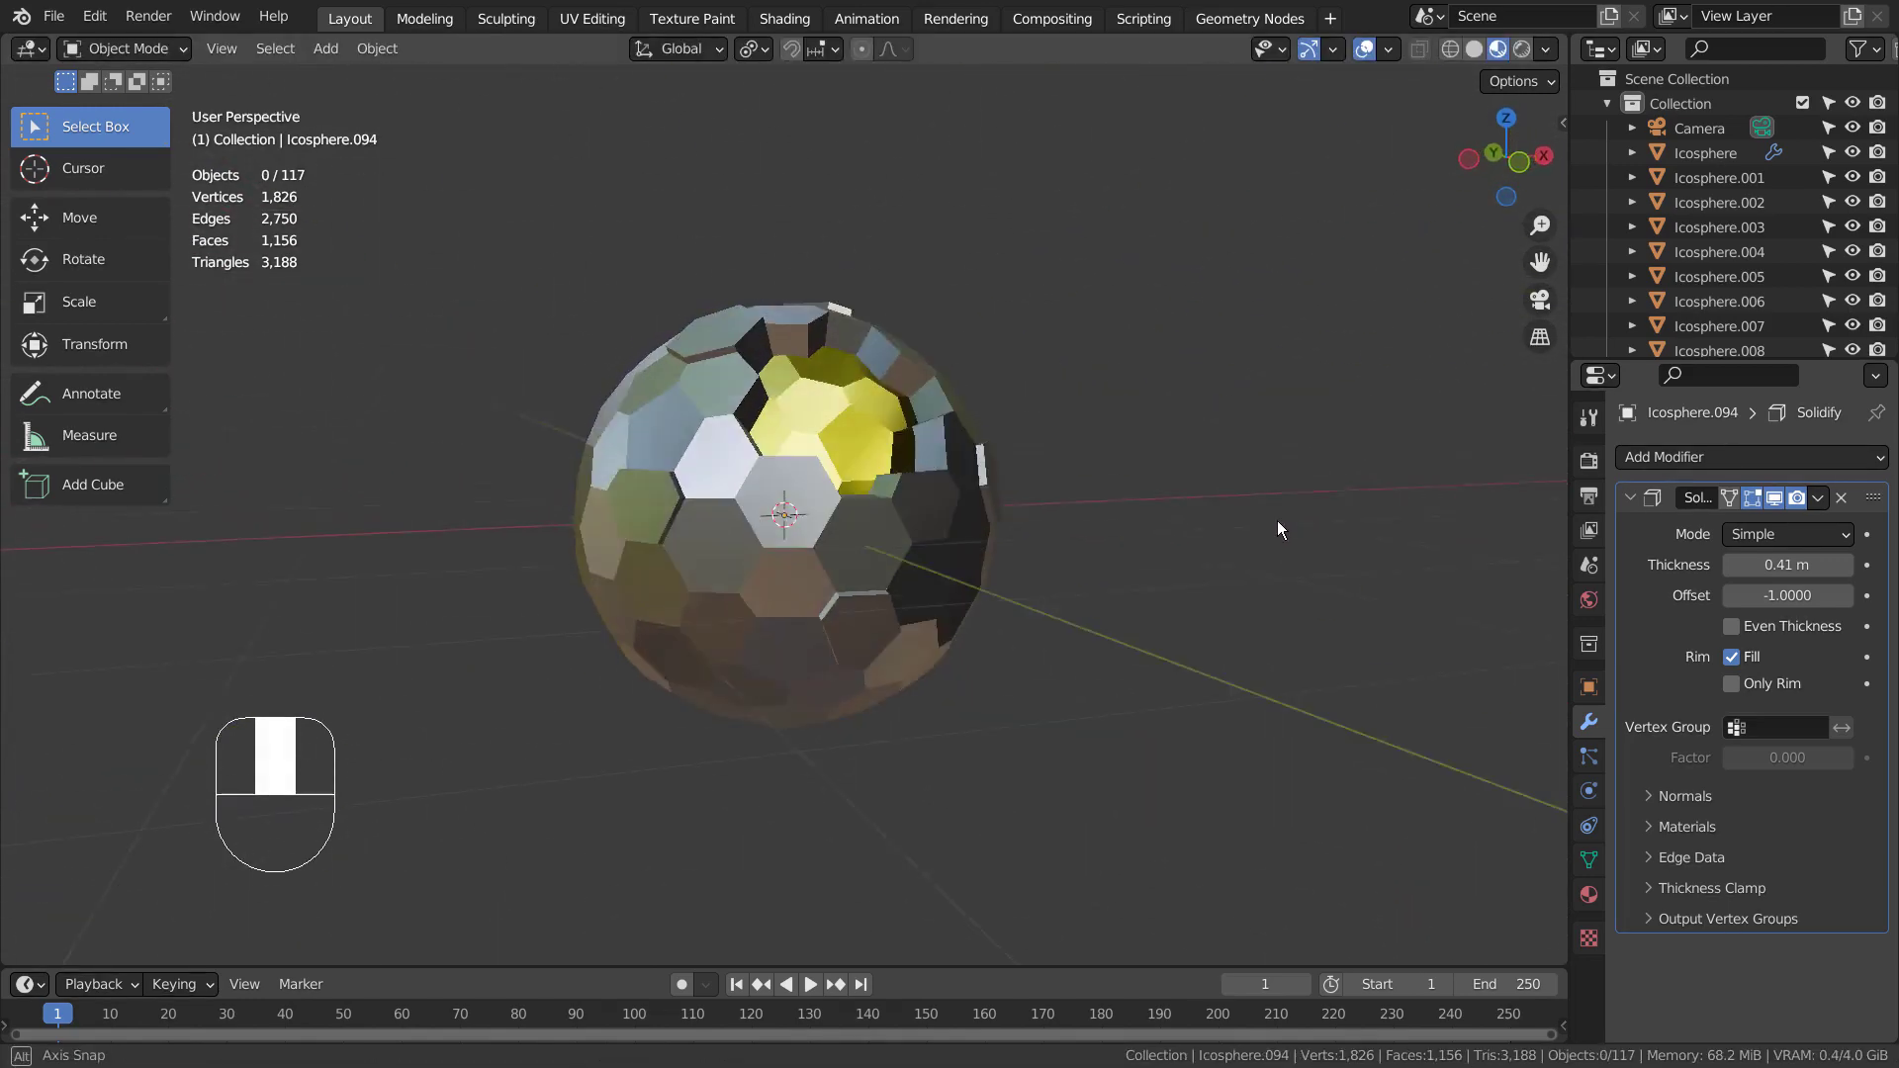
left_click(701, 350)
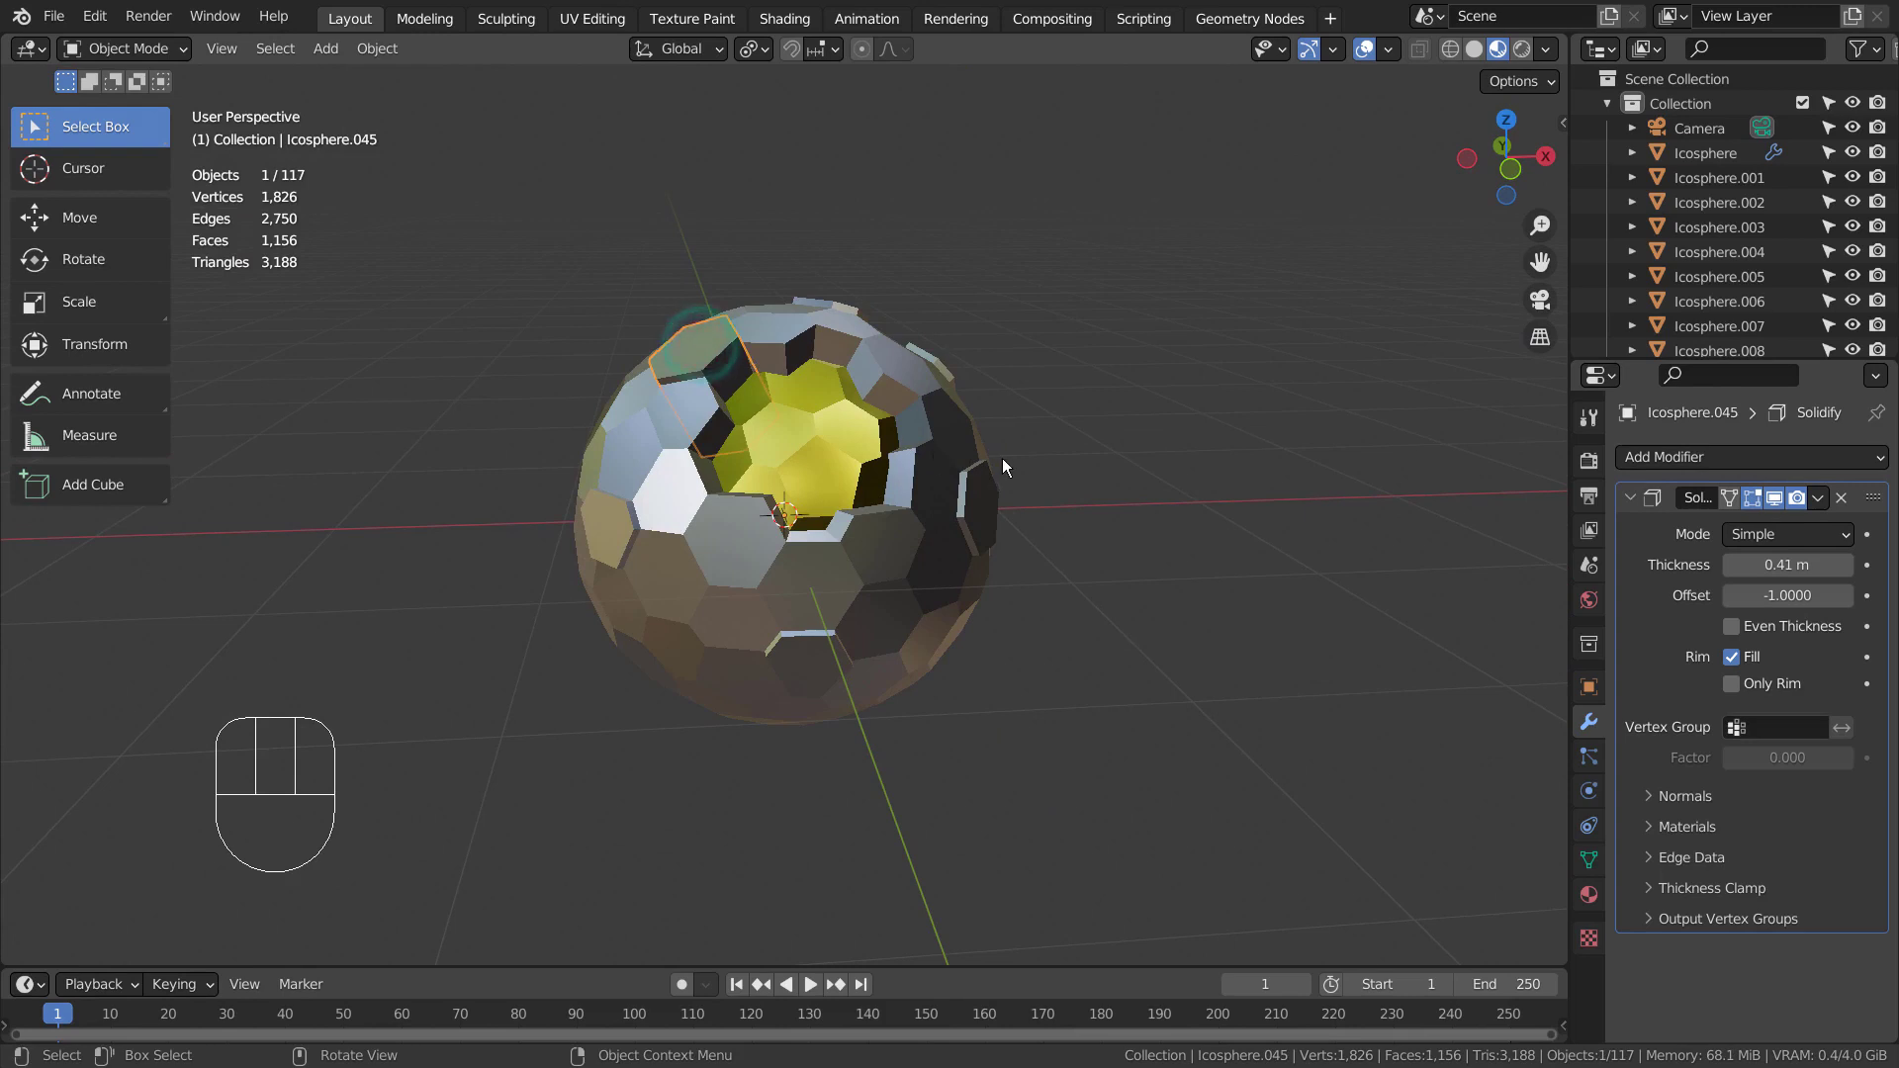
key("s")
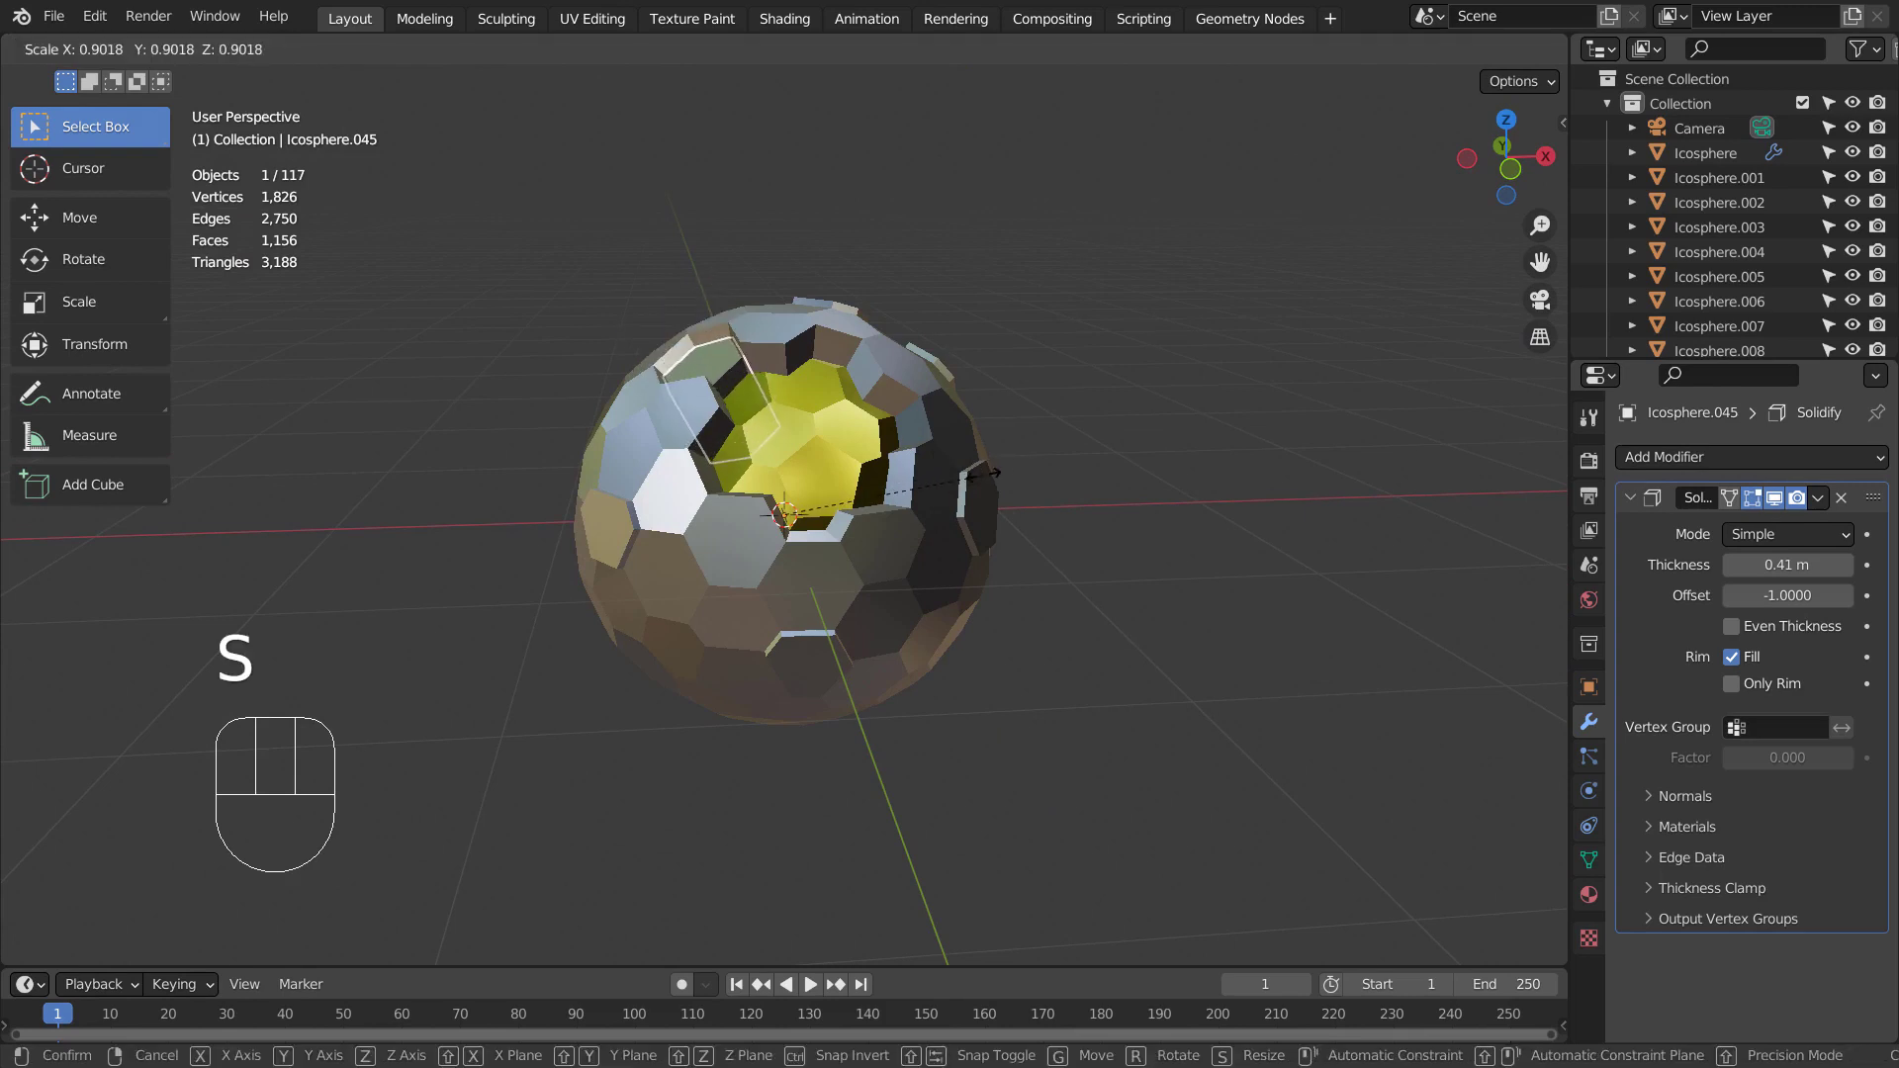
left_click(994, 472)
middle_click_drag(977, 485, 1023, 441)
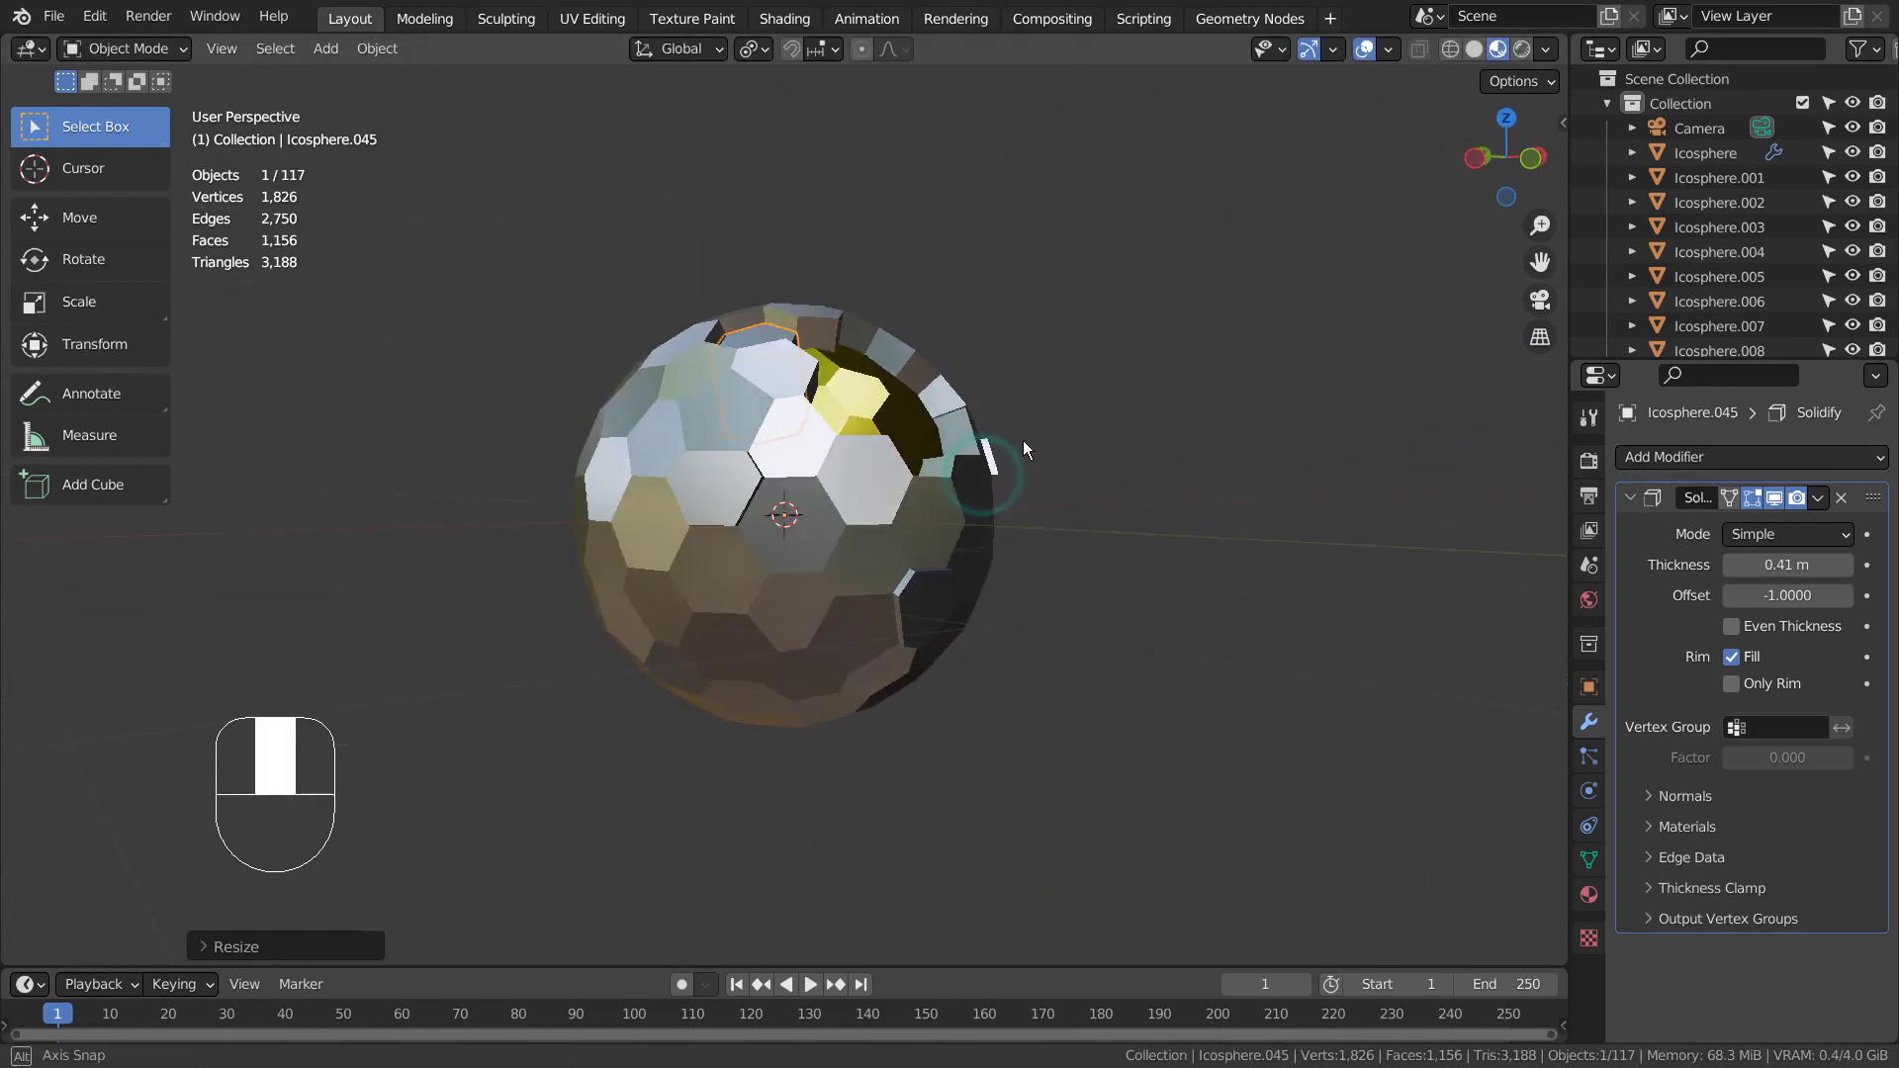
left_click(806, 599)
middle_click_drag(723, 577, 927, 600)
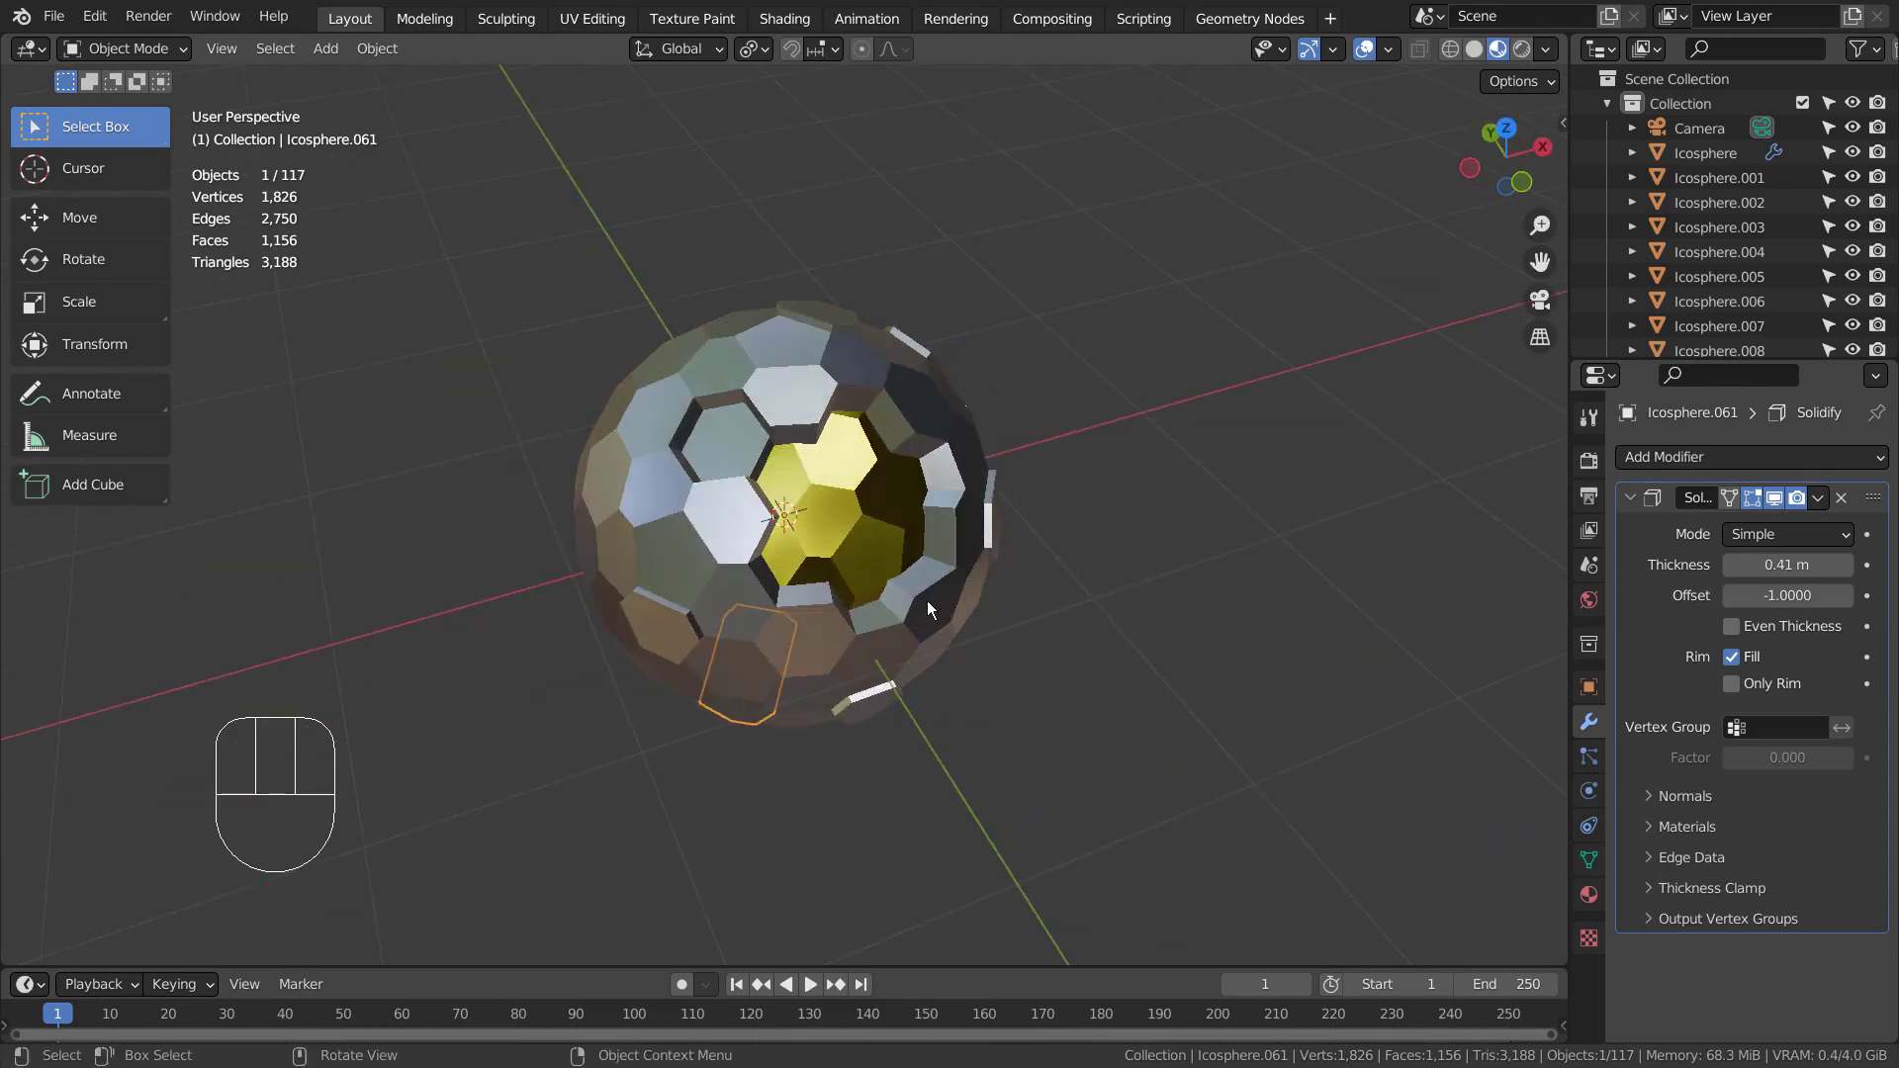
Step: Make Icosphere.001 unselectable in the viewport and deselect all the tiles
left_click(879, 479)
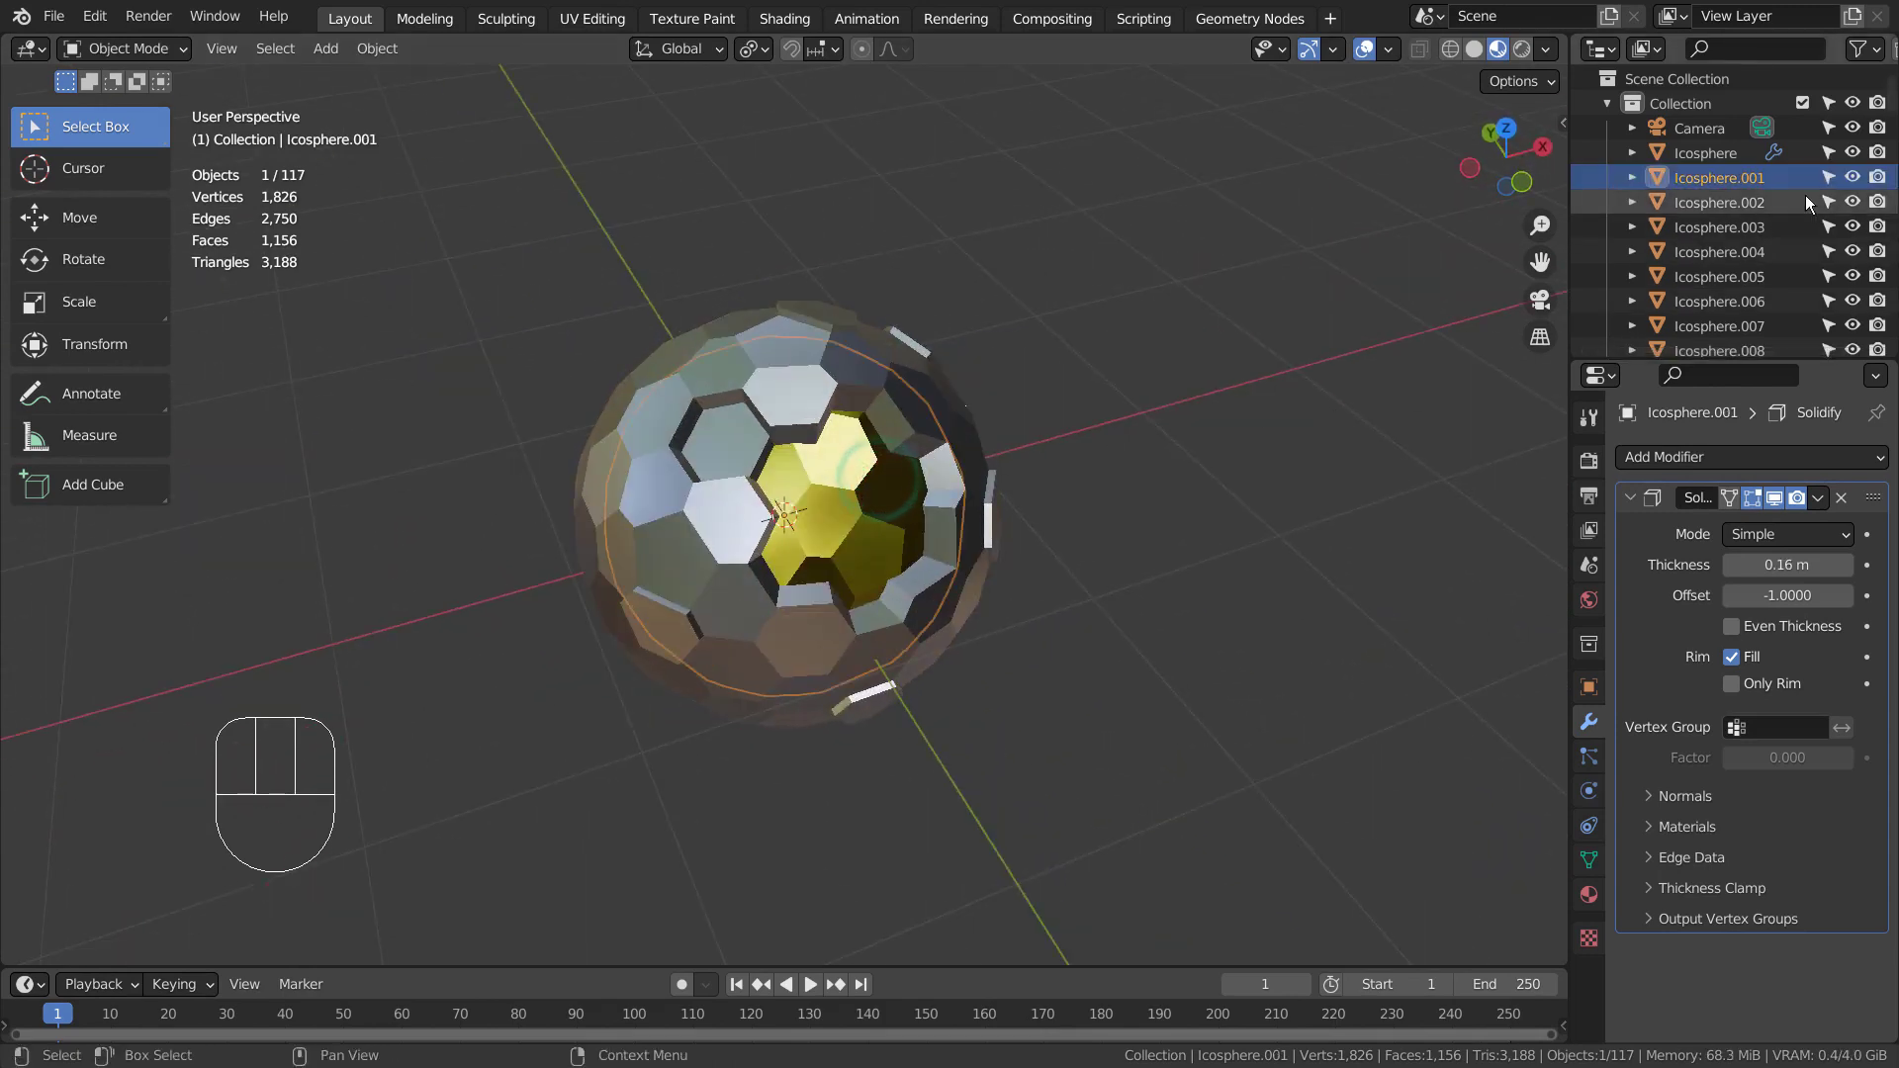
left_click(1828, 177)
left_click(1073, 521)
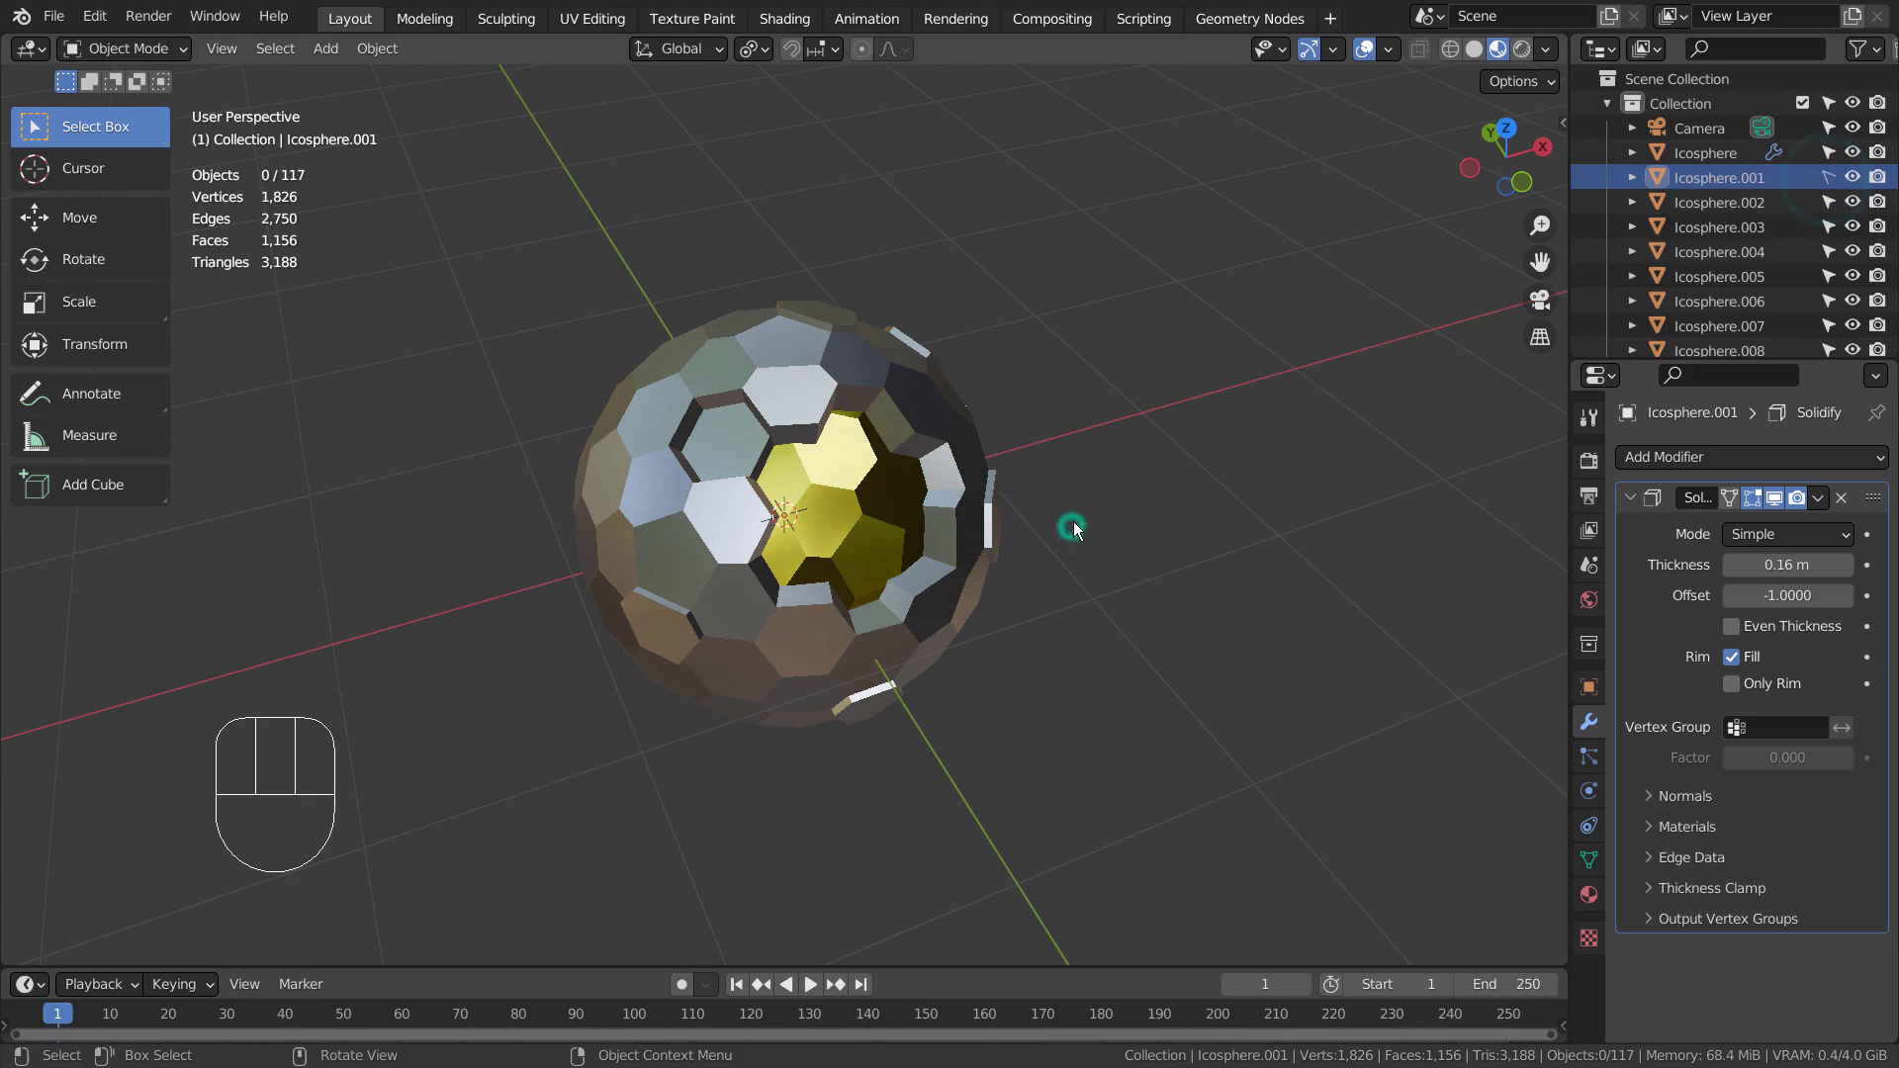
left_click(1280, 422)
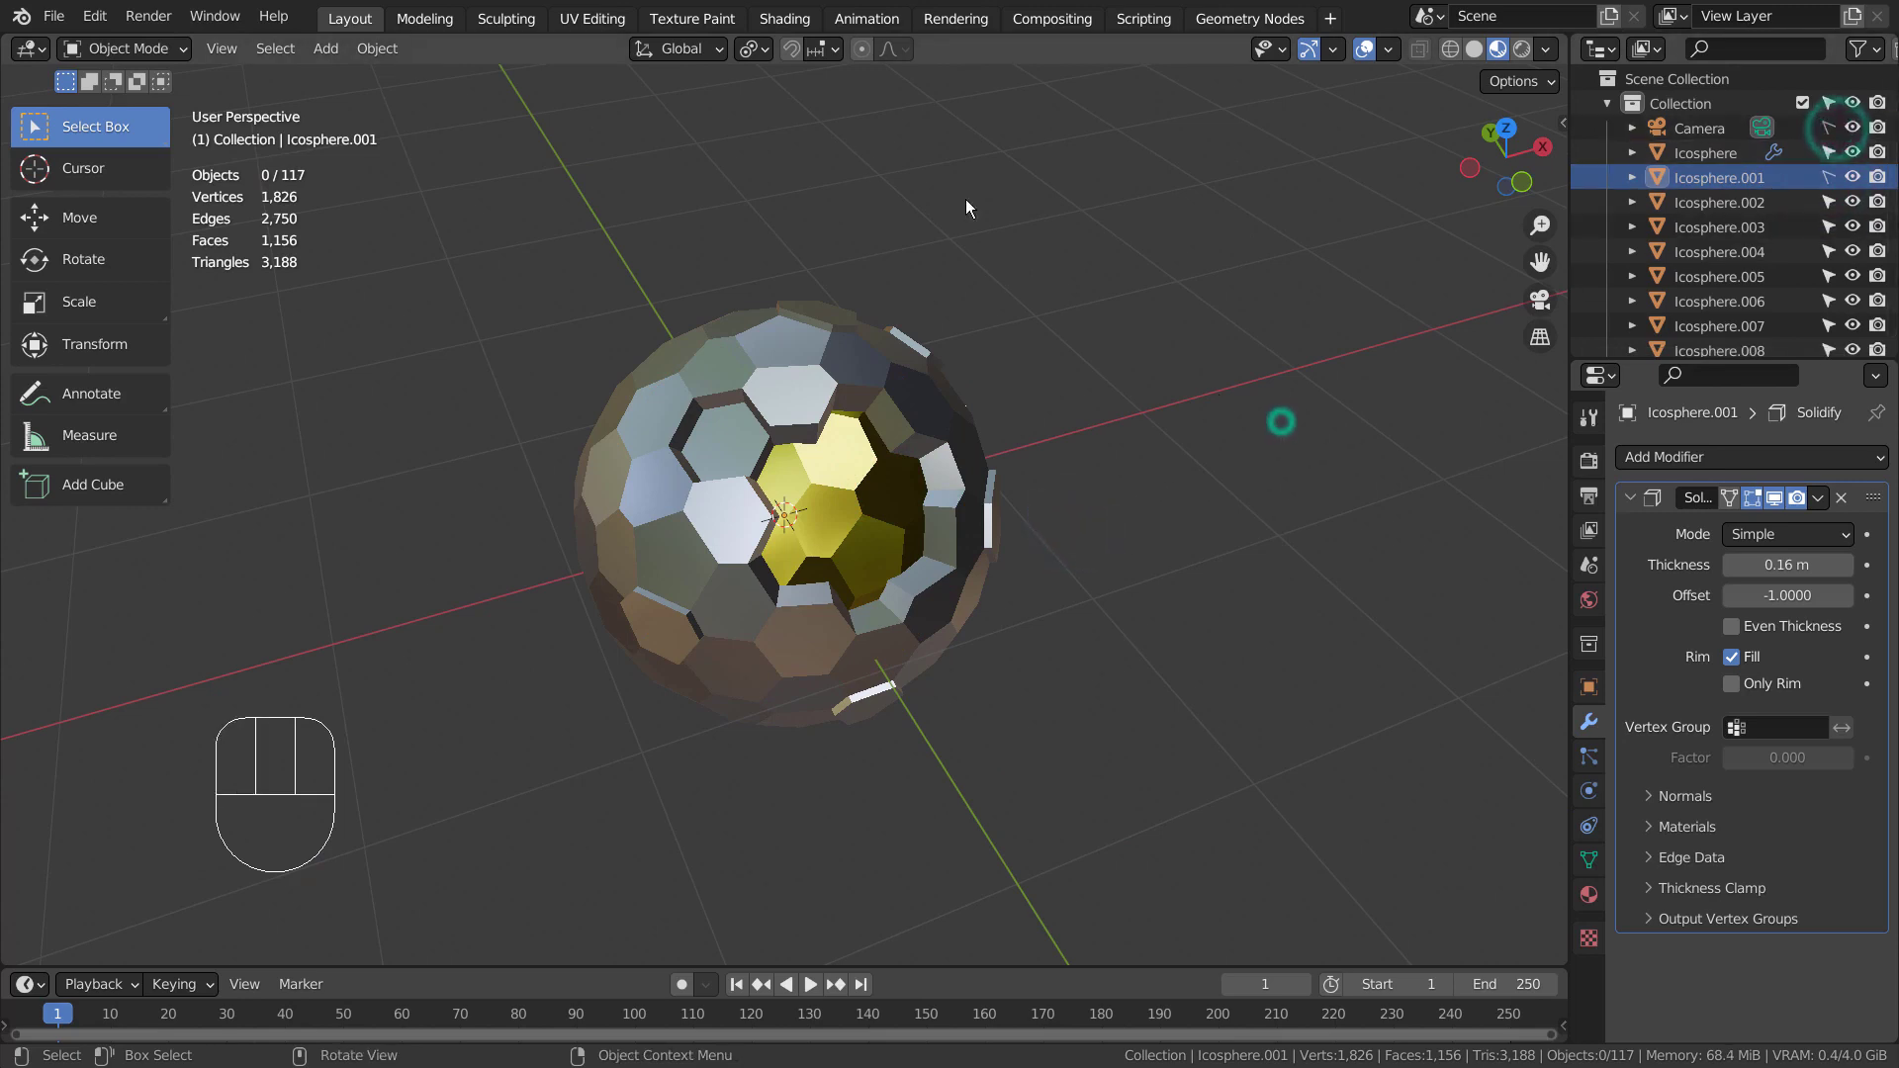
Step: Select a random set of tiles with a lowered ratio, rescale them, and deselect
left_click(274, 47)
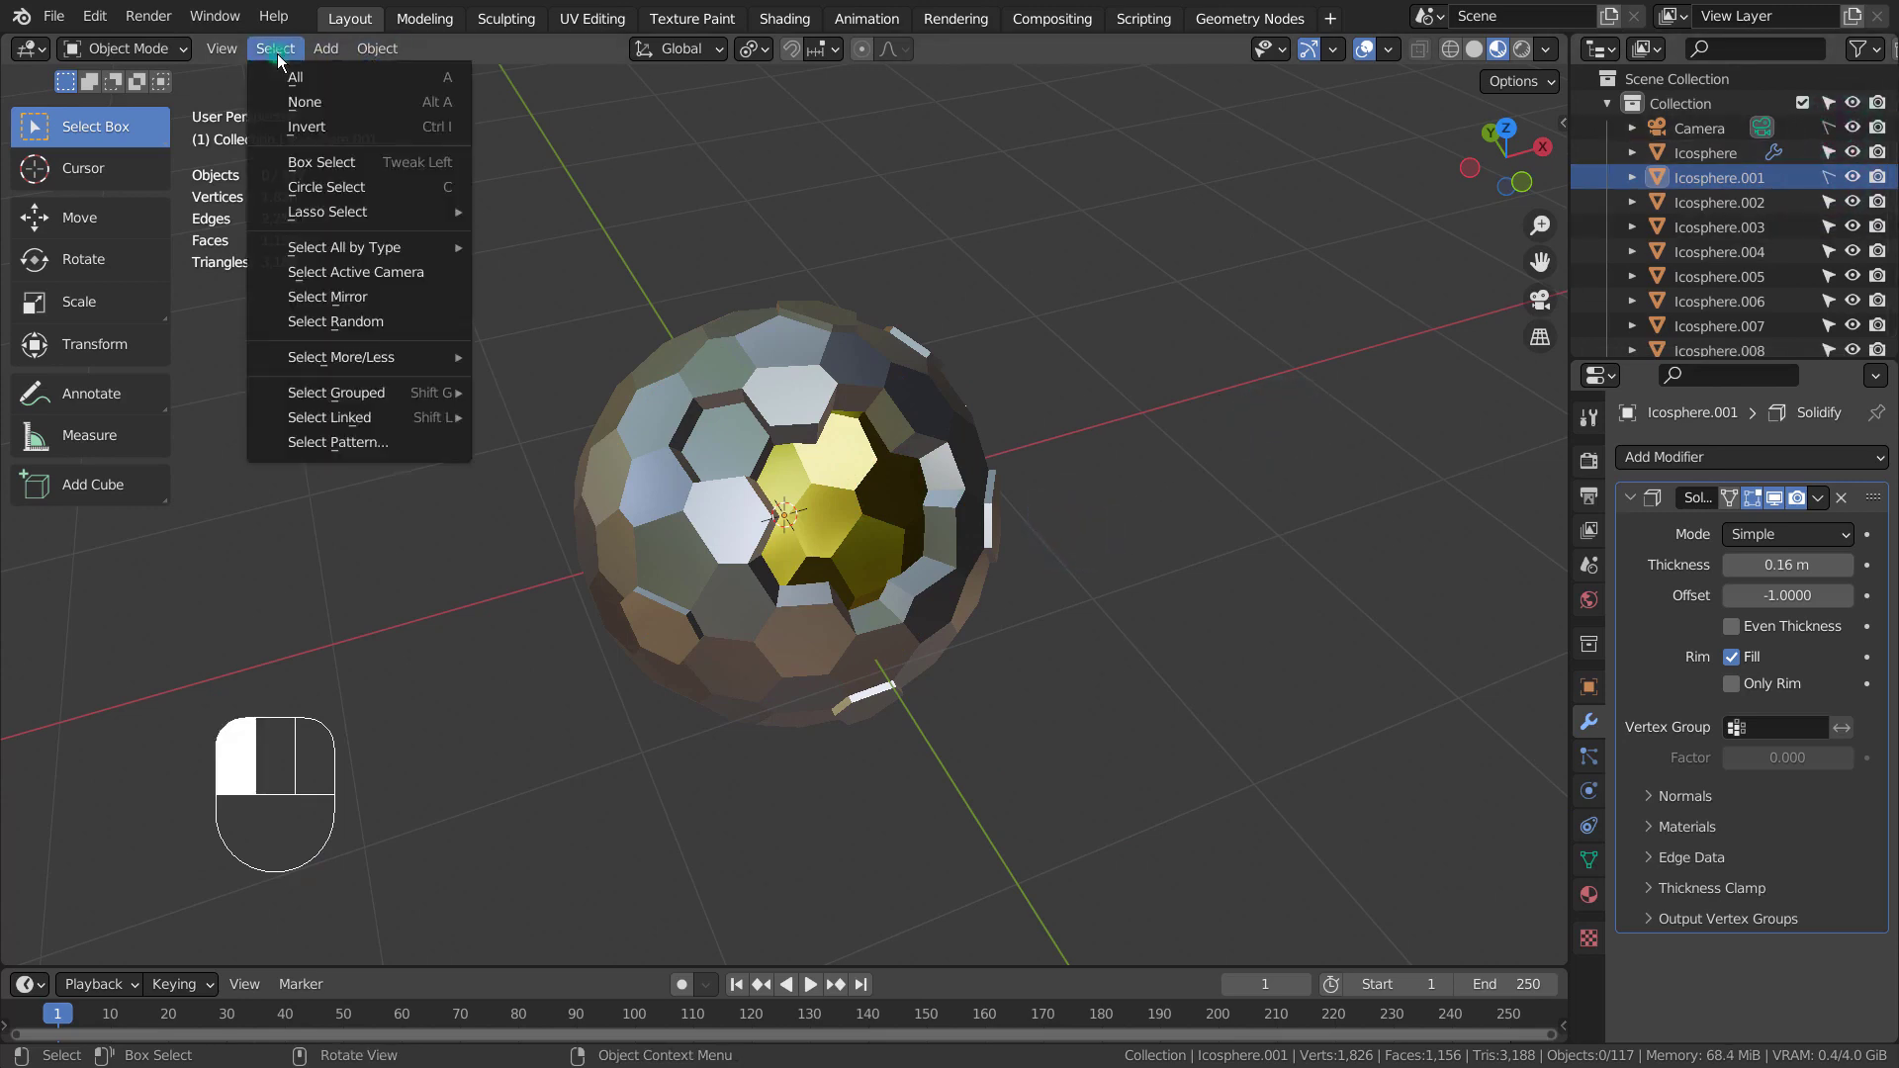
left_click(352, 321)
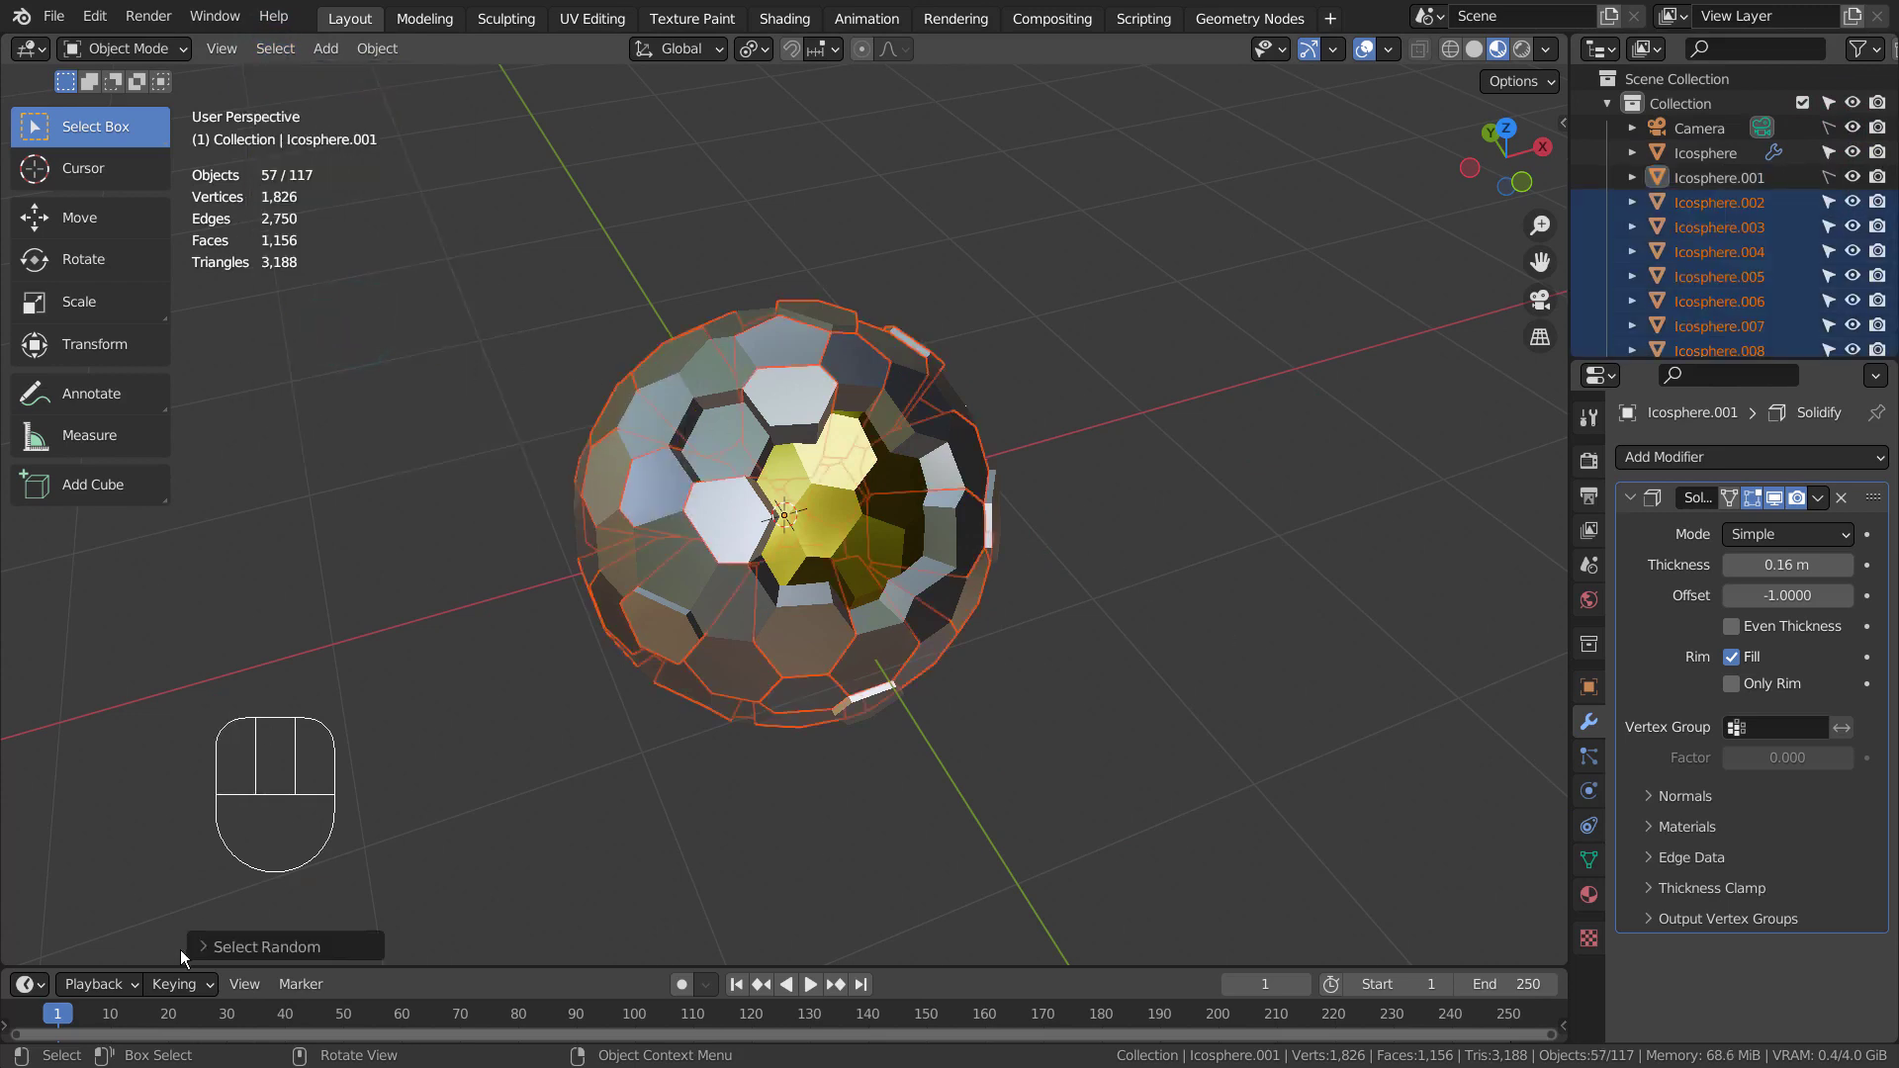
left_click(268, 947)
mouse_move(412, 887)
left_mouse_down()
mouse_move(343, 886)
mouse_move(425, 884)
left_mouse_up()
key("s")
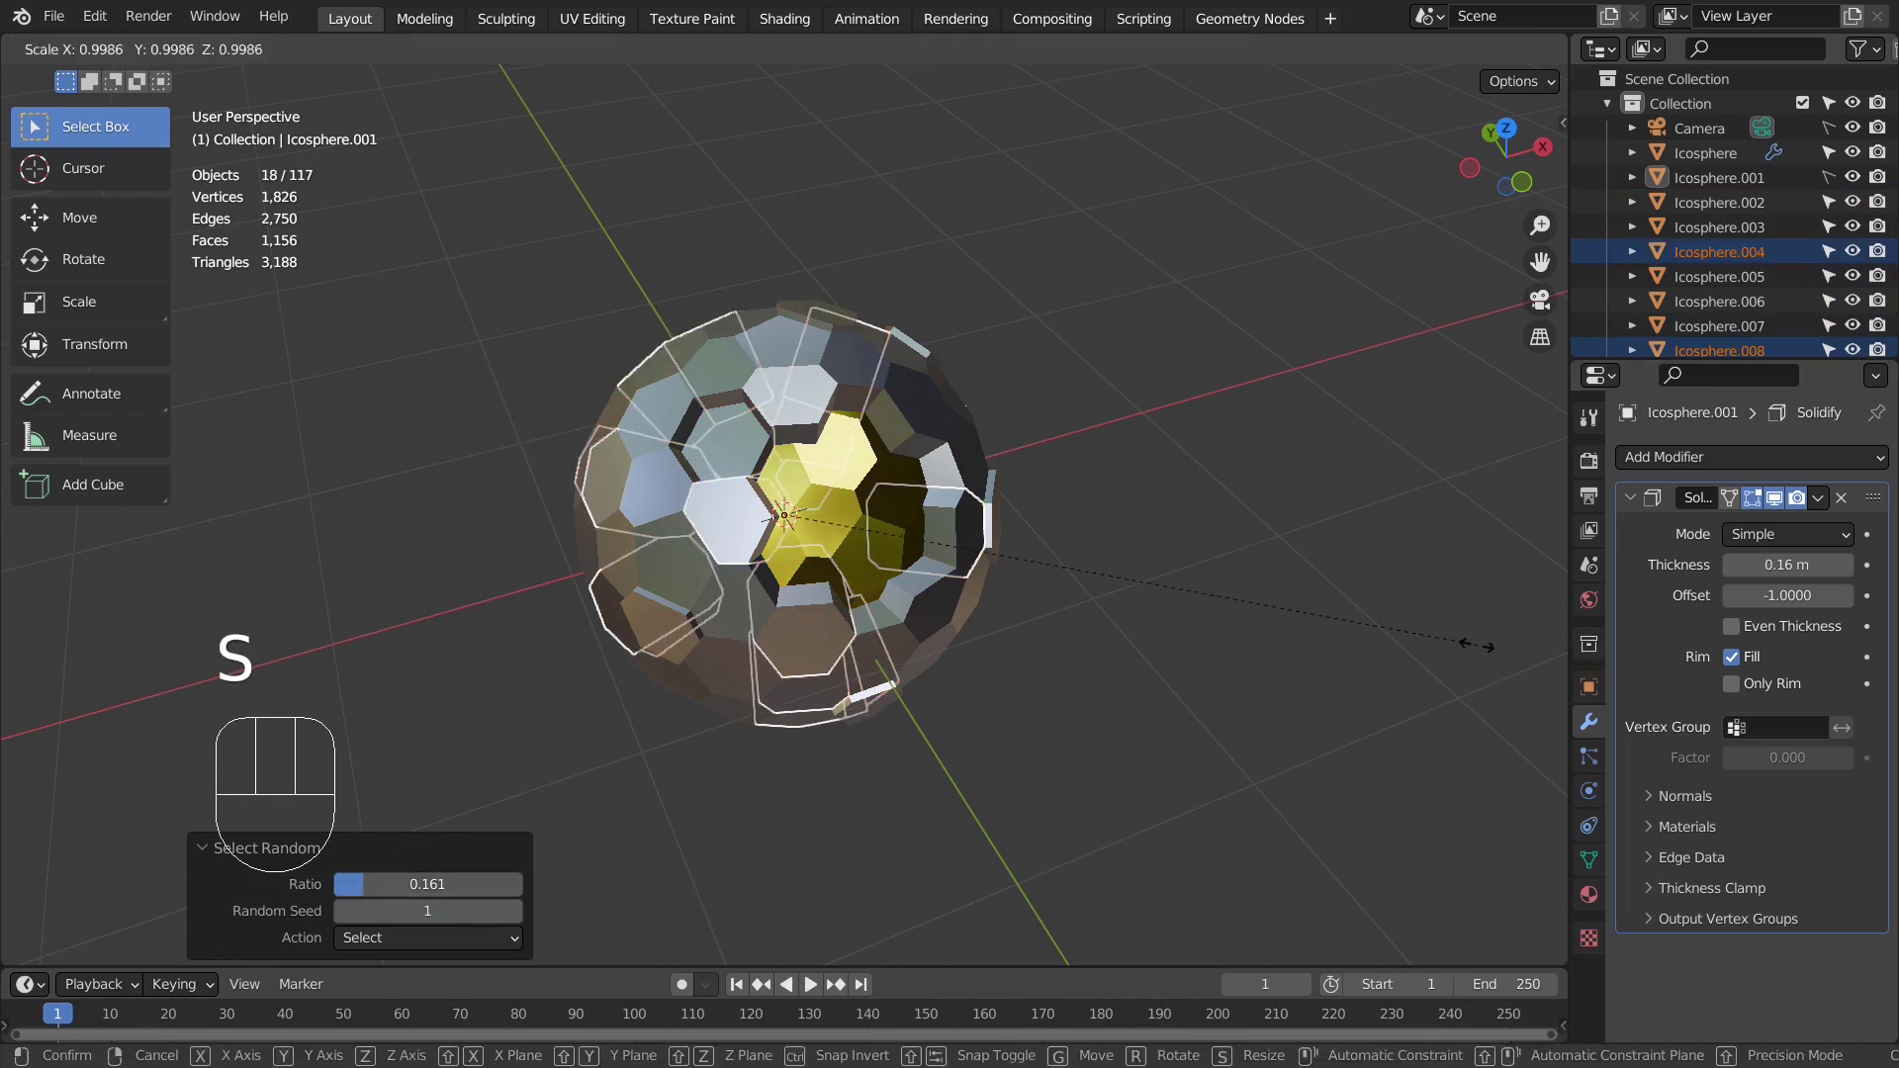
left_click(1446, 654)
left_click(790, 813)
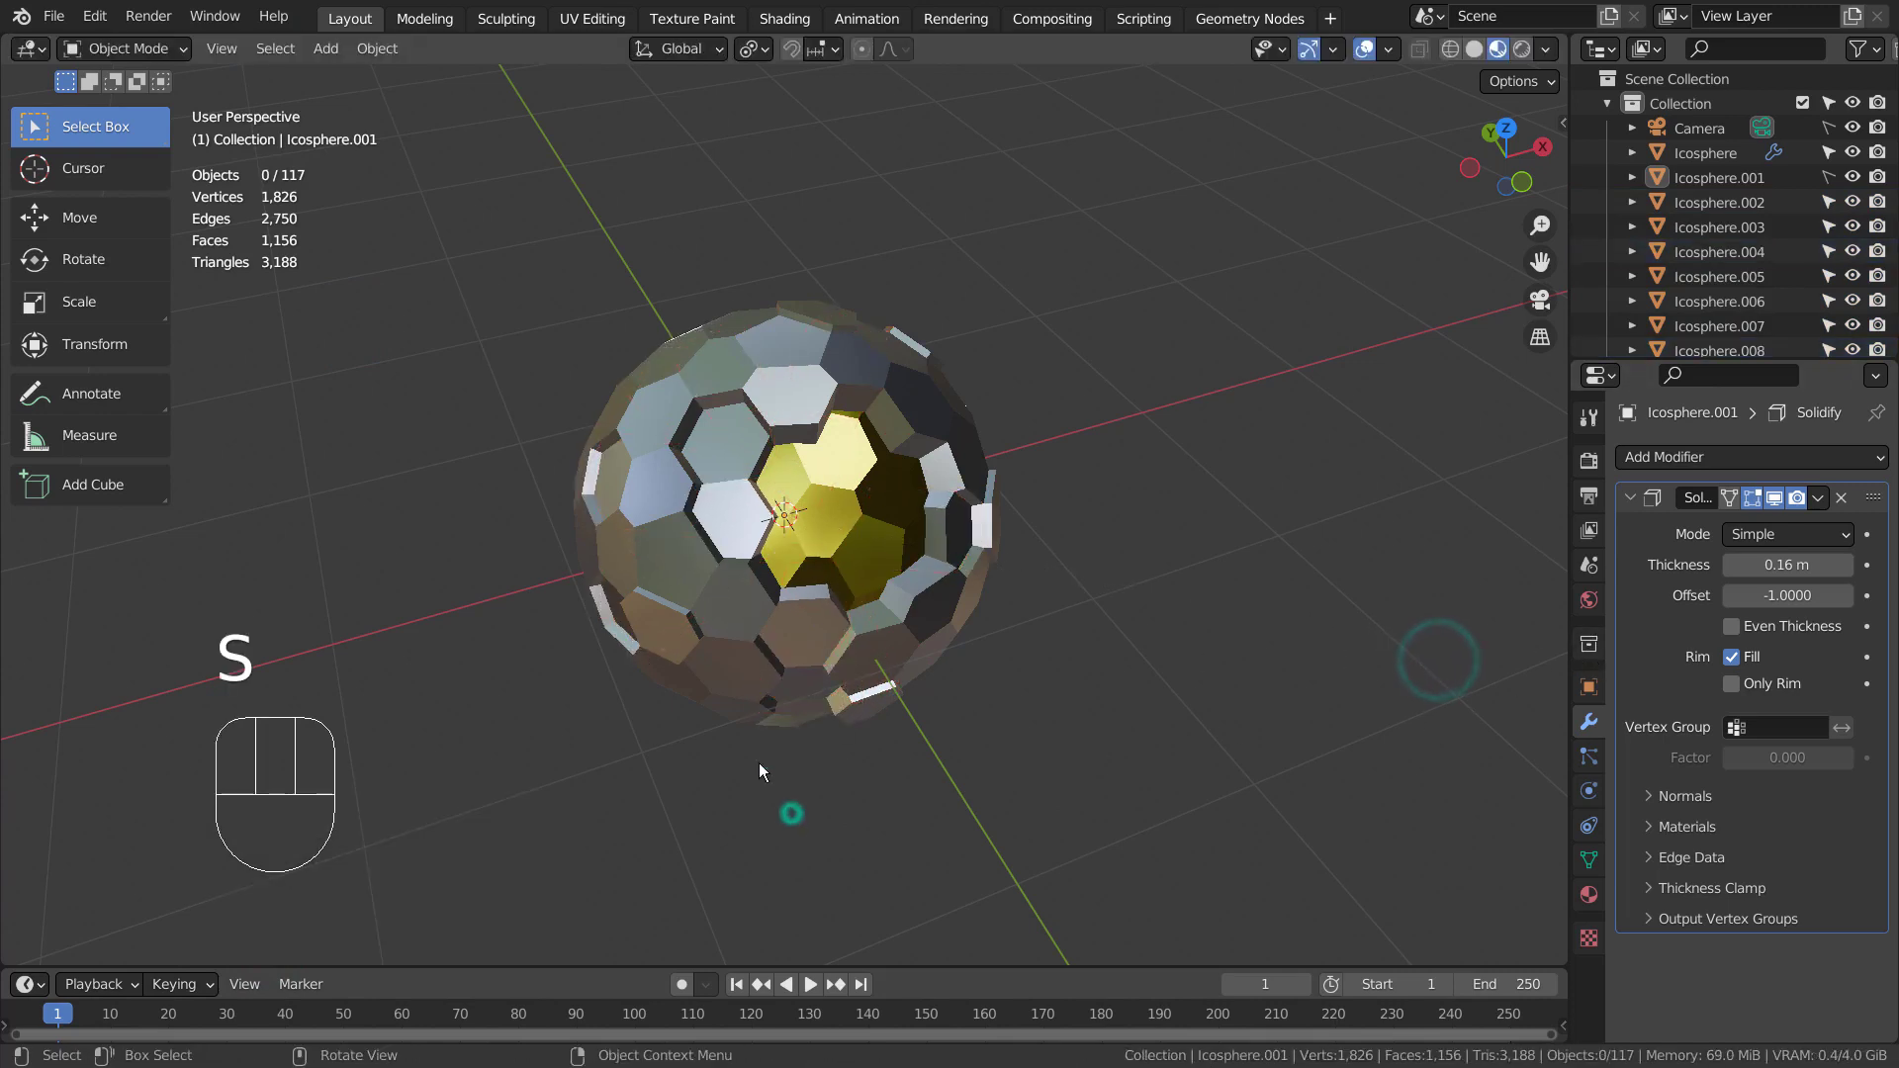
Step: Select a different random set of tiles and rescale them
left_click(280, 49)
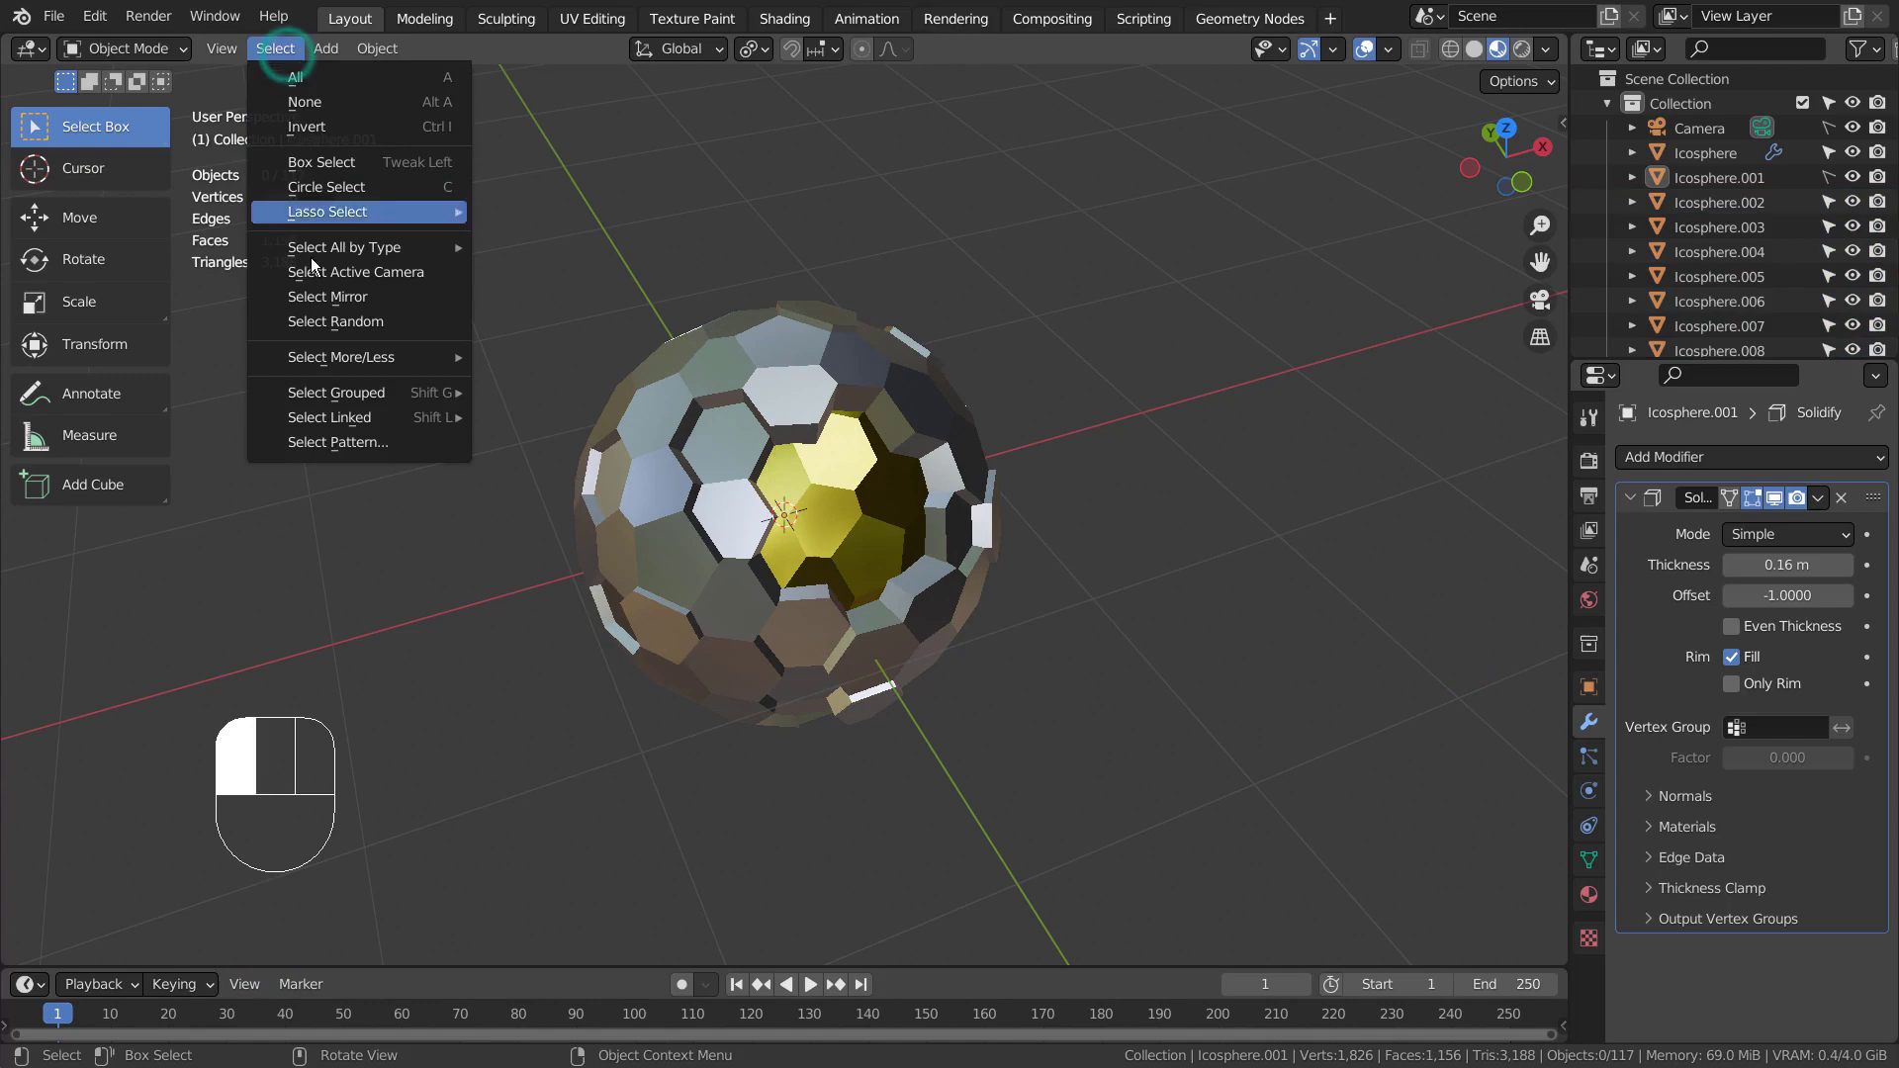
left_click(316, 319)
key("s")
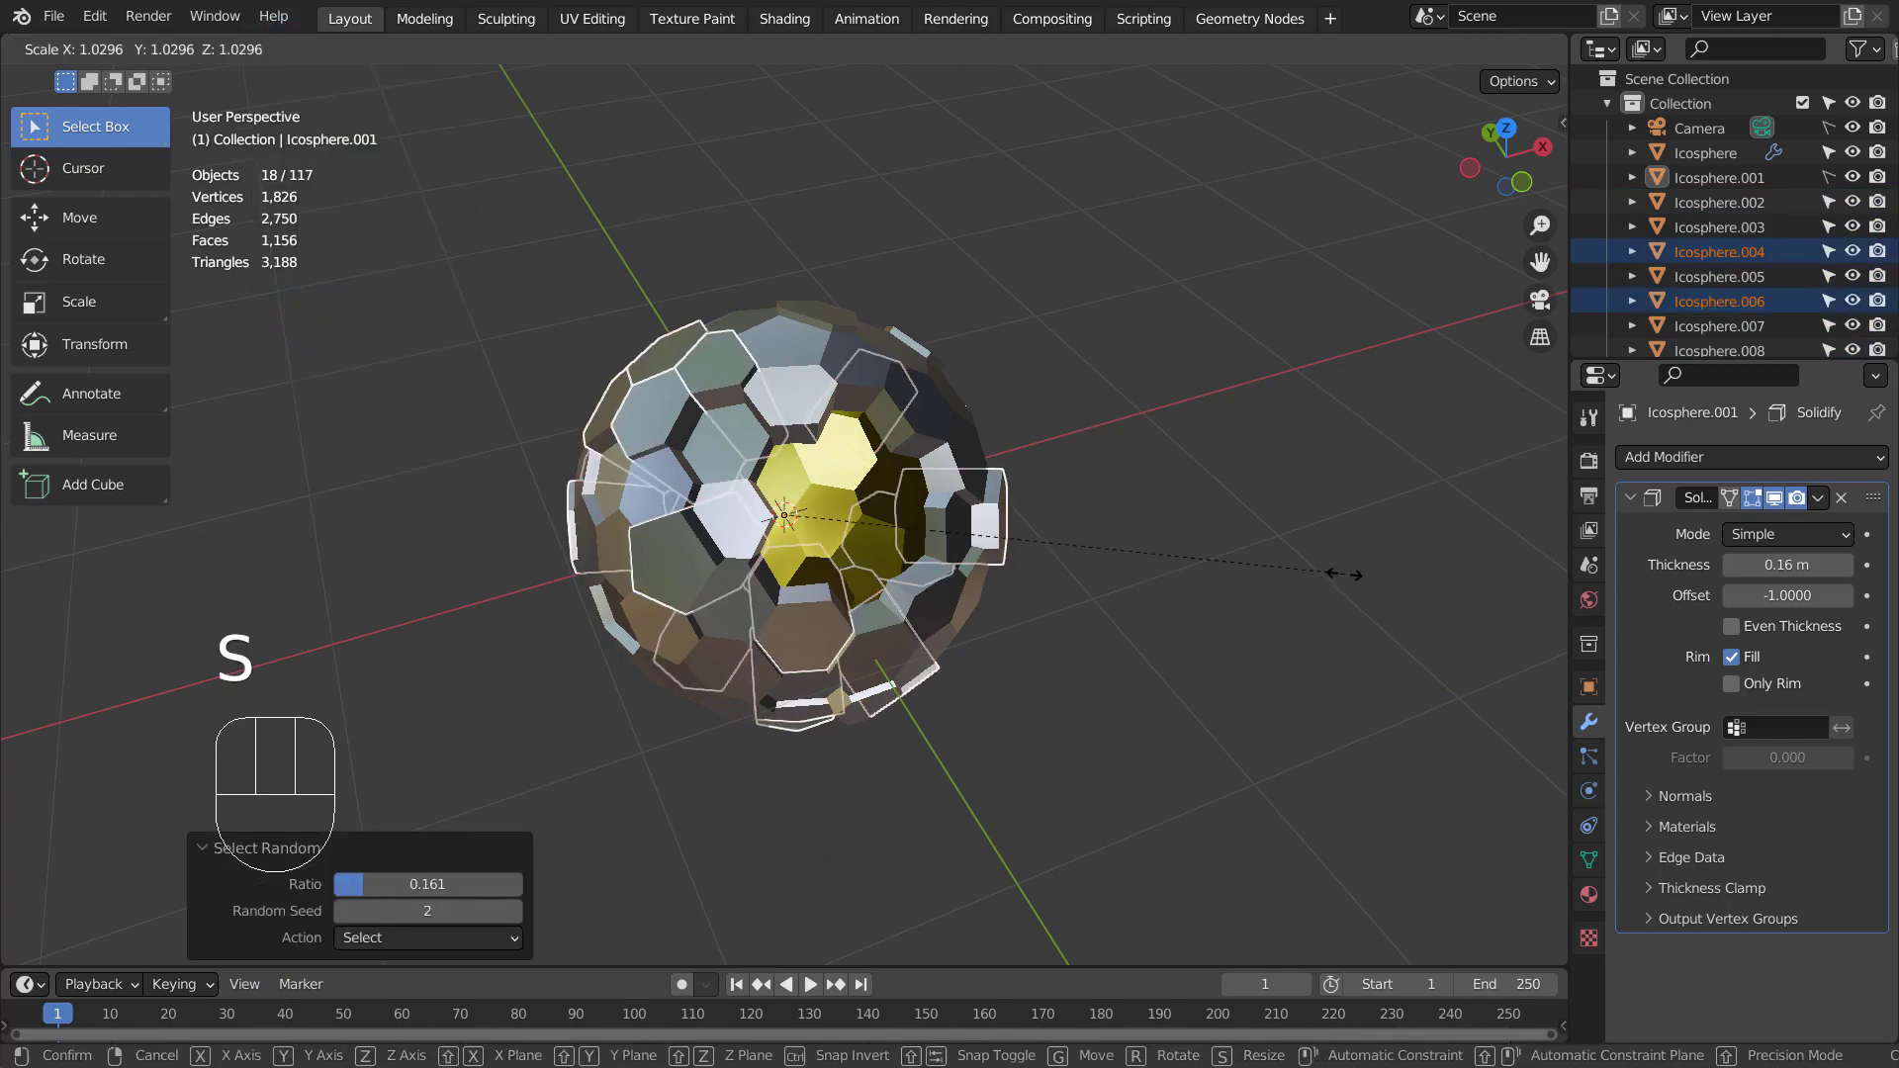
left_click(1343, 572)
Step: Rescale two individual tiles one at a time
left_click(663, 352)
key("s")
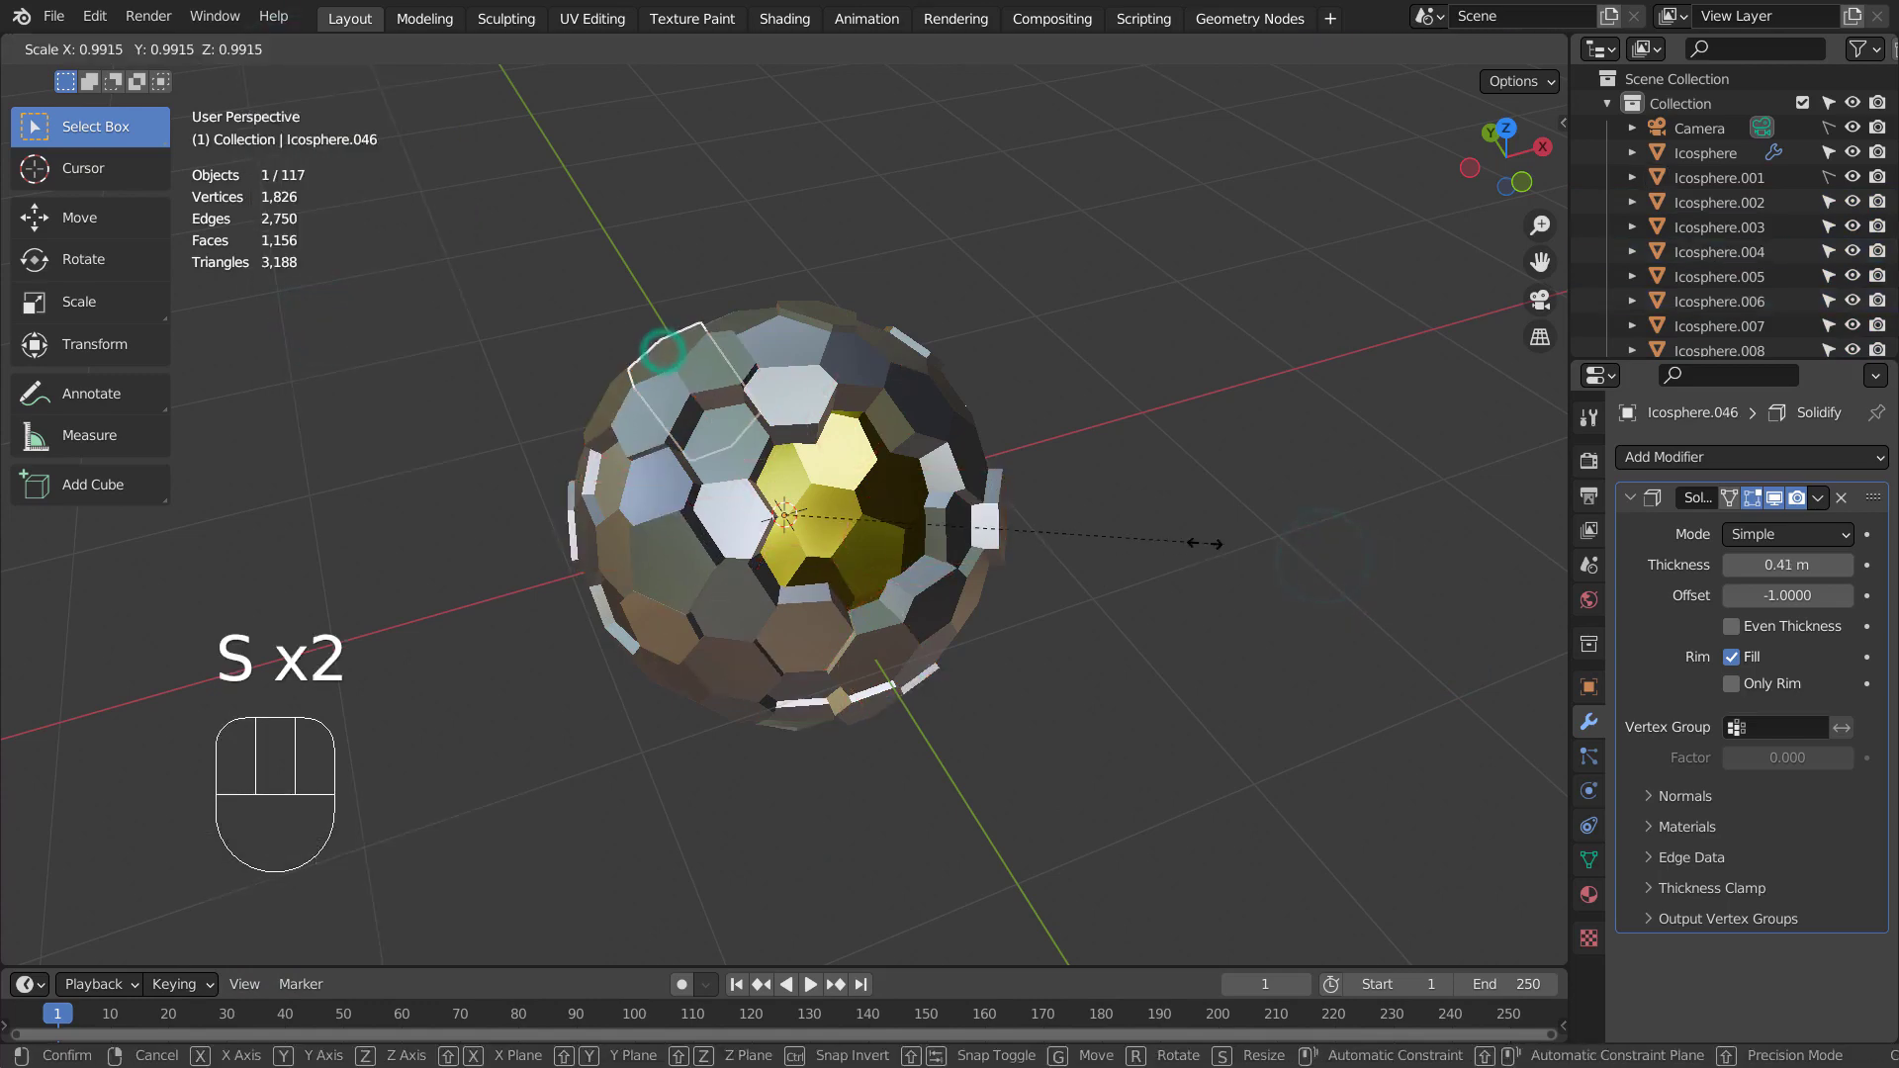
left_click(1196, 546)
left_click(675, 434)
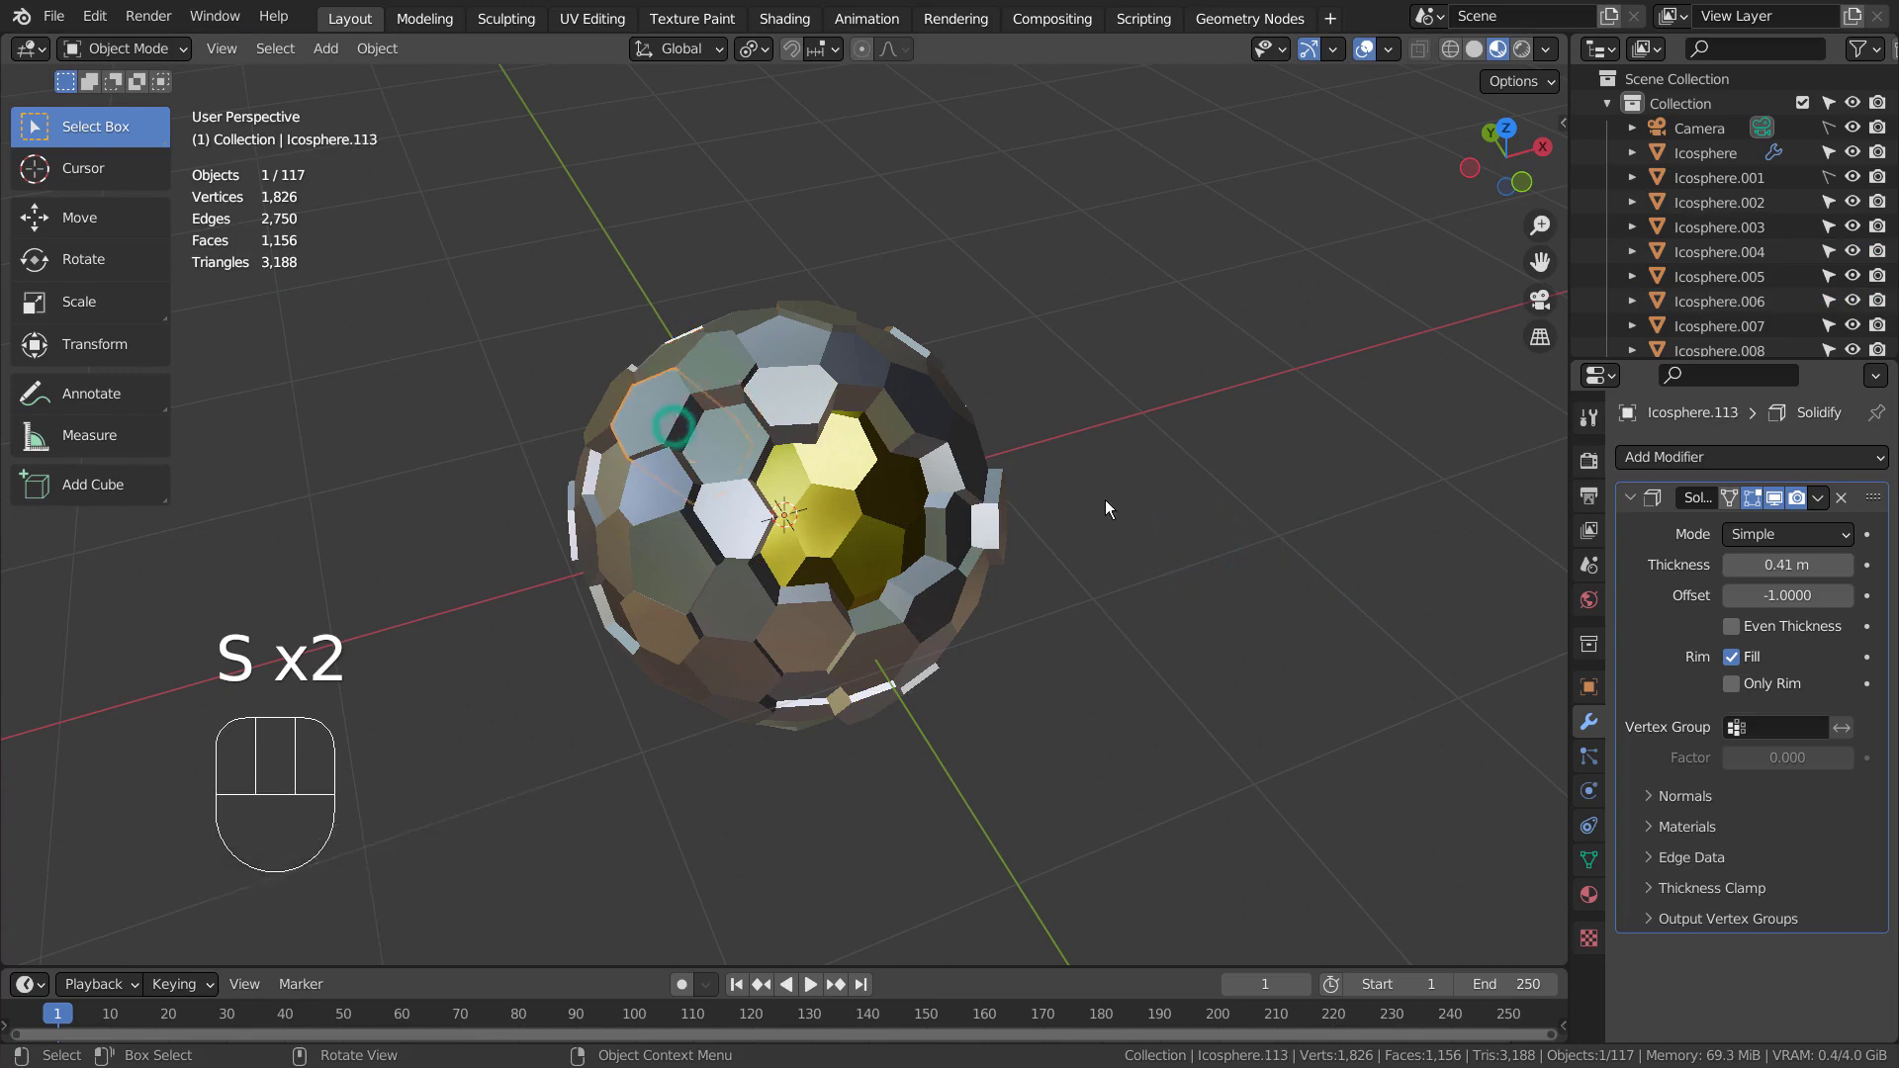
key("s")
left_click(1099, 504)
Step: Orbit around the sphere, rescale one more tile, and deselect it
left_click(1235, 548)
mouse_move(1248, 706)
middle_mouse_down()
mouse_move(894, 588)
mouse_move(665, 603)
mouse_move(986, 653)
mouse_move(936, 662)
mouse_move(1159, 590)
mouse_move(1076, 578)
middle_mouse_up()
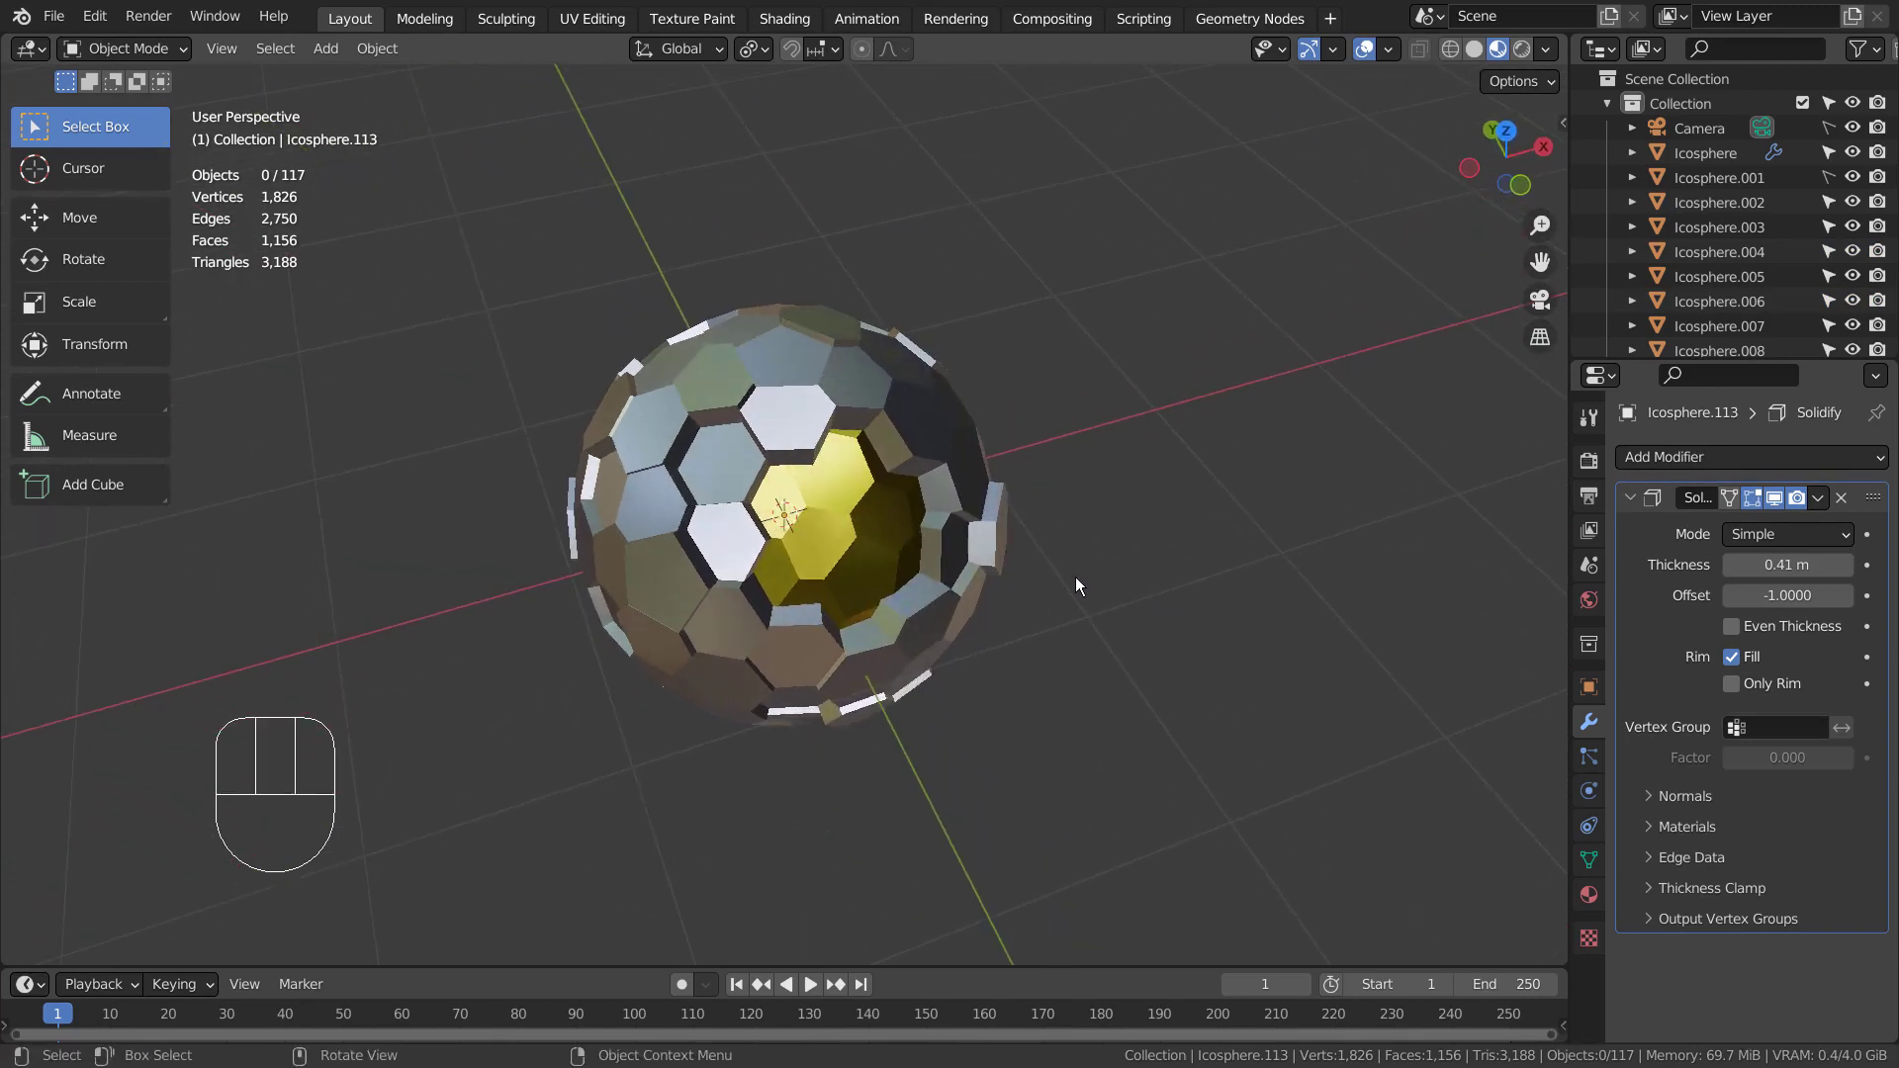
key("s")
left_click(1191, 521)
mouse_move(1233, 584)
middle_mouse_down()
mouse_move(1252, 584)
mouse_move(1203, 553)
middle_mouse_up()
Step: Add a plane mesh and scale it up about five times
key("shift+a")
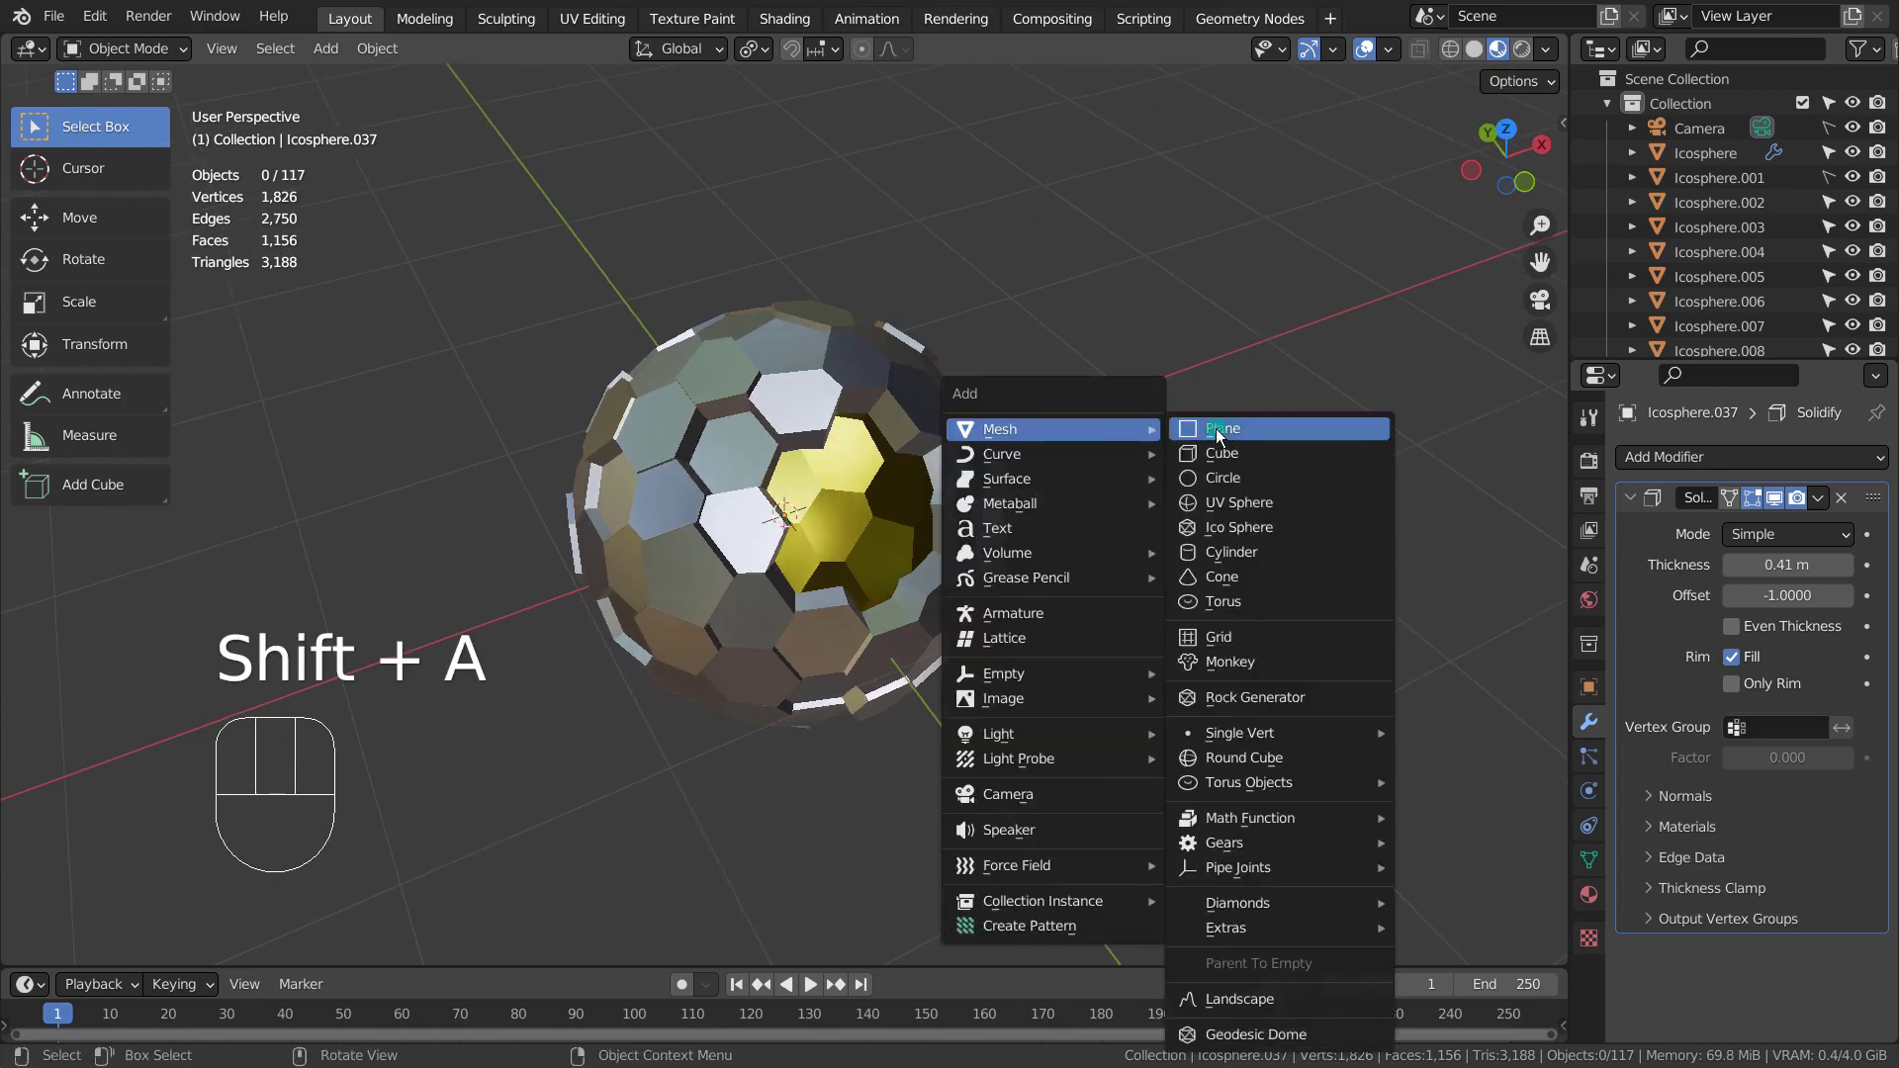
left_click(1208, 430)
key("s")
left_click(801, 392)
scroll(802, 393, "down", 4)
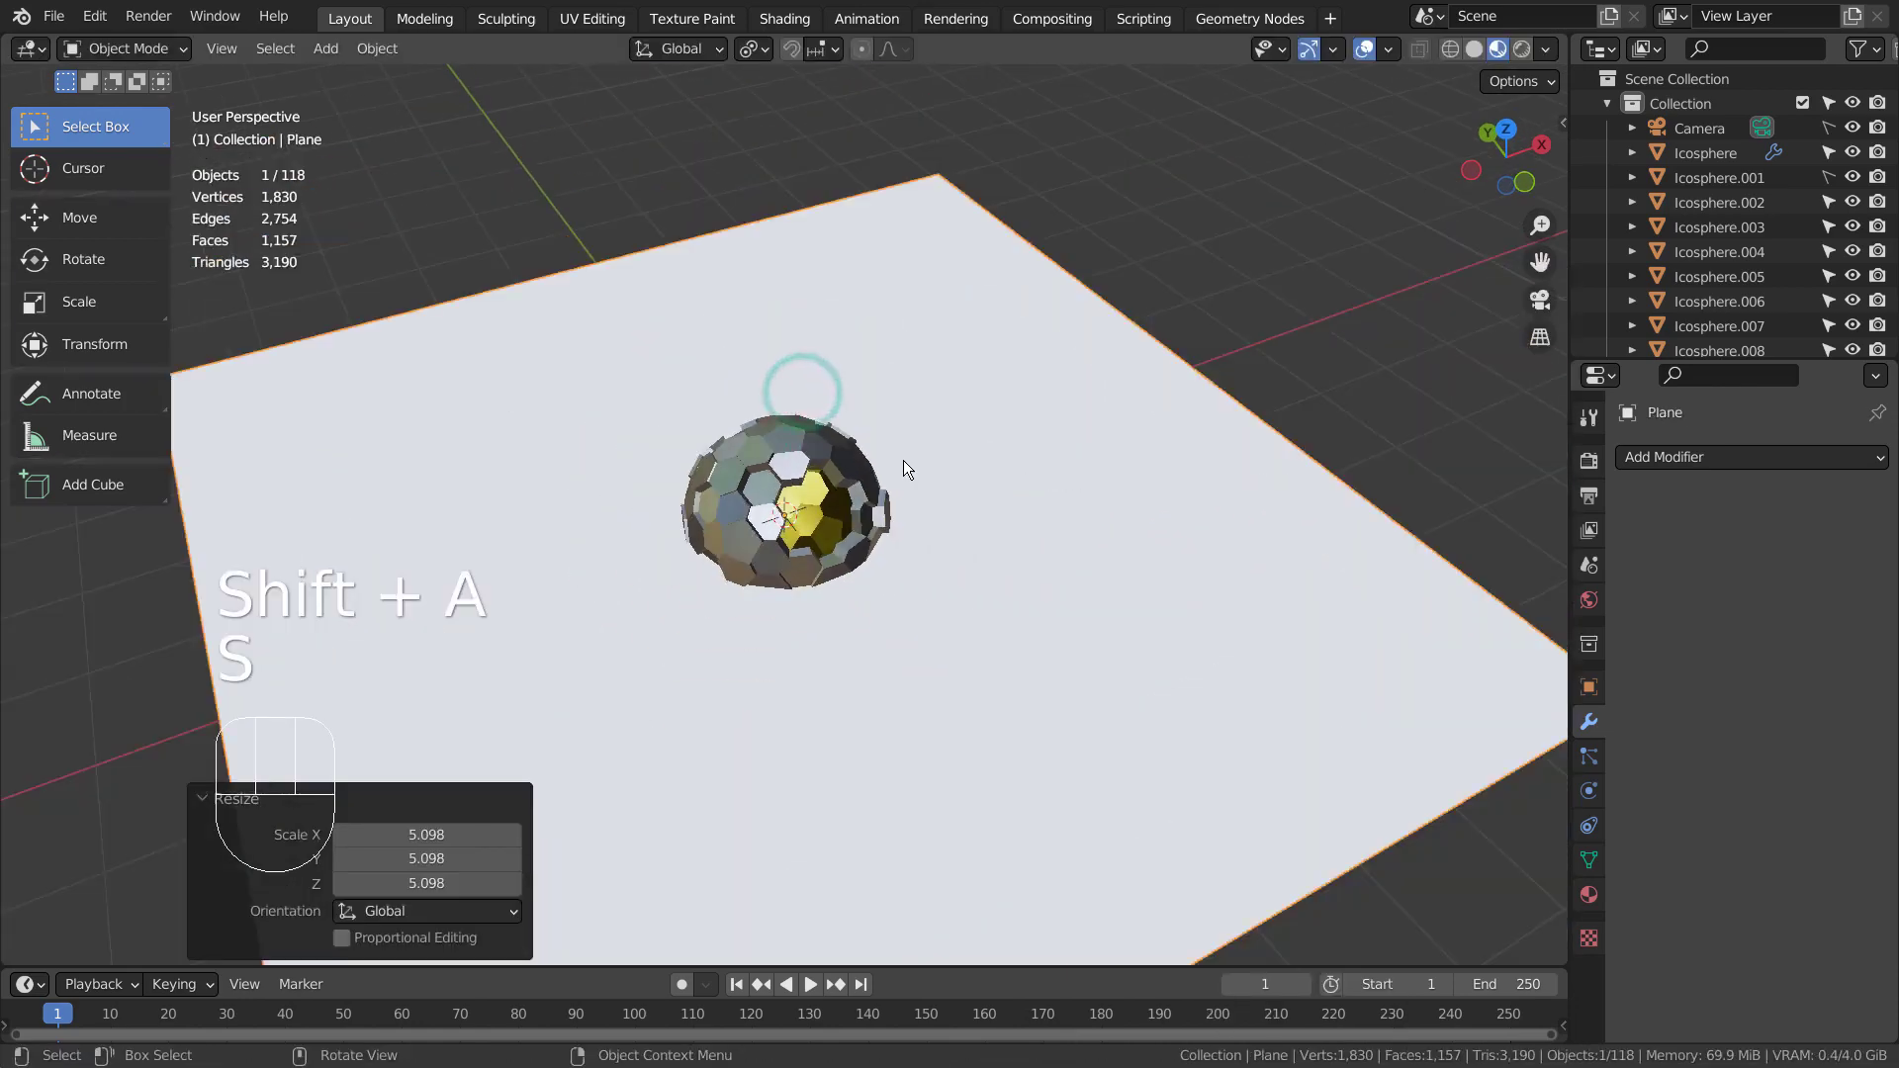
Step: Lower the plane along Z beneath the sphere in front view, then return to perspective
key("KP_1")
key("g")
key("z")
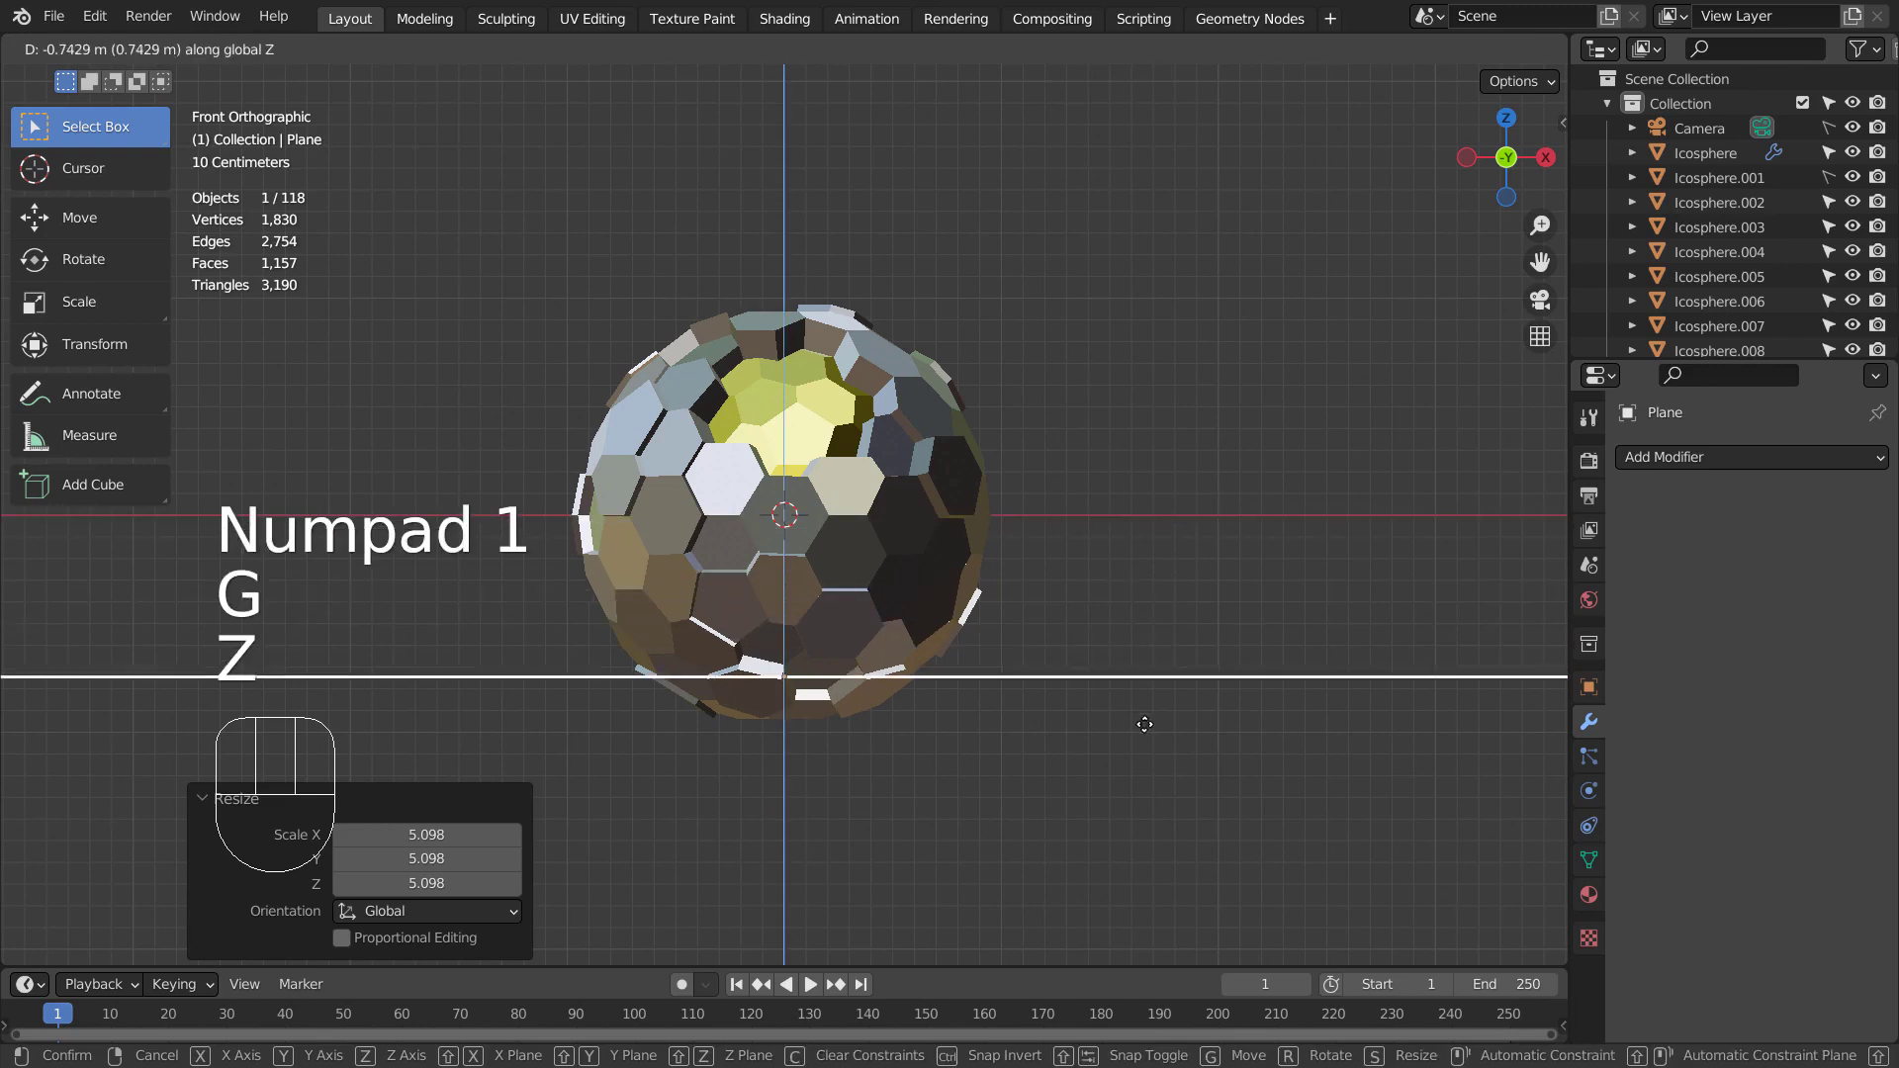
left_click(1140, 751)
mouse_move(1124, 436)
middle_mouse_down()
mouse_move(1206, 586)
mouse_move(1231, 588)
middle_mouse_up()
scroll(1230, 588, "down", 3)
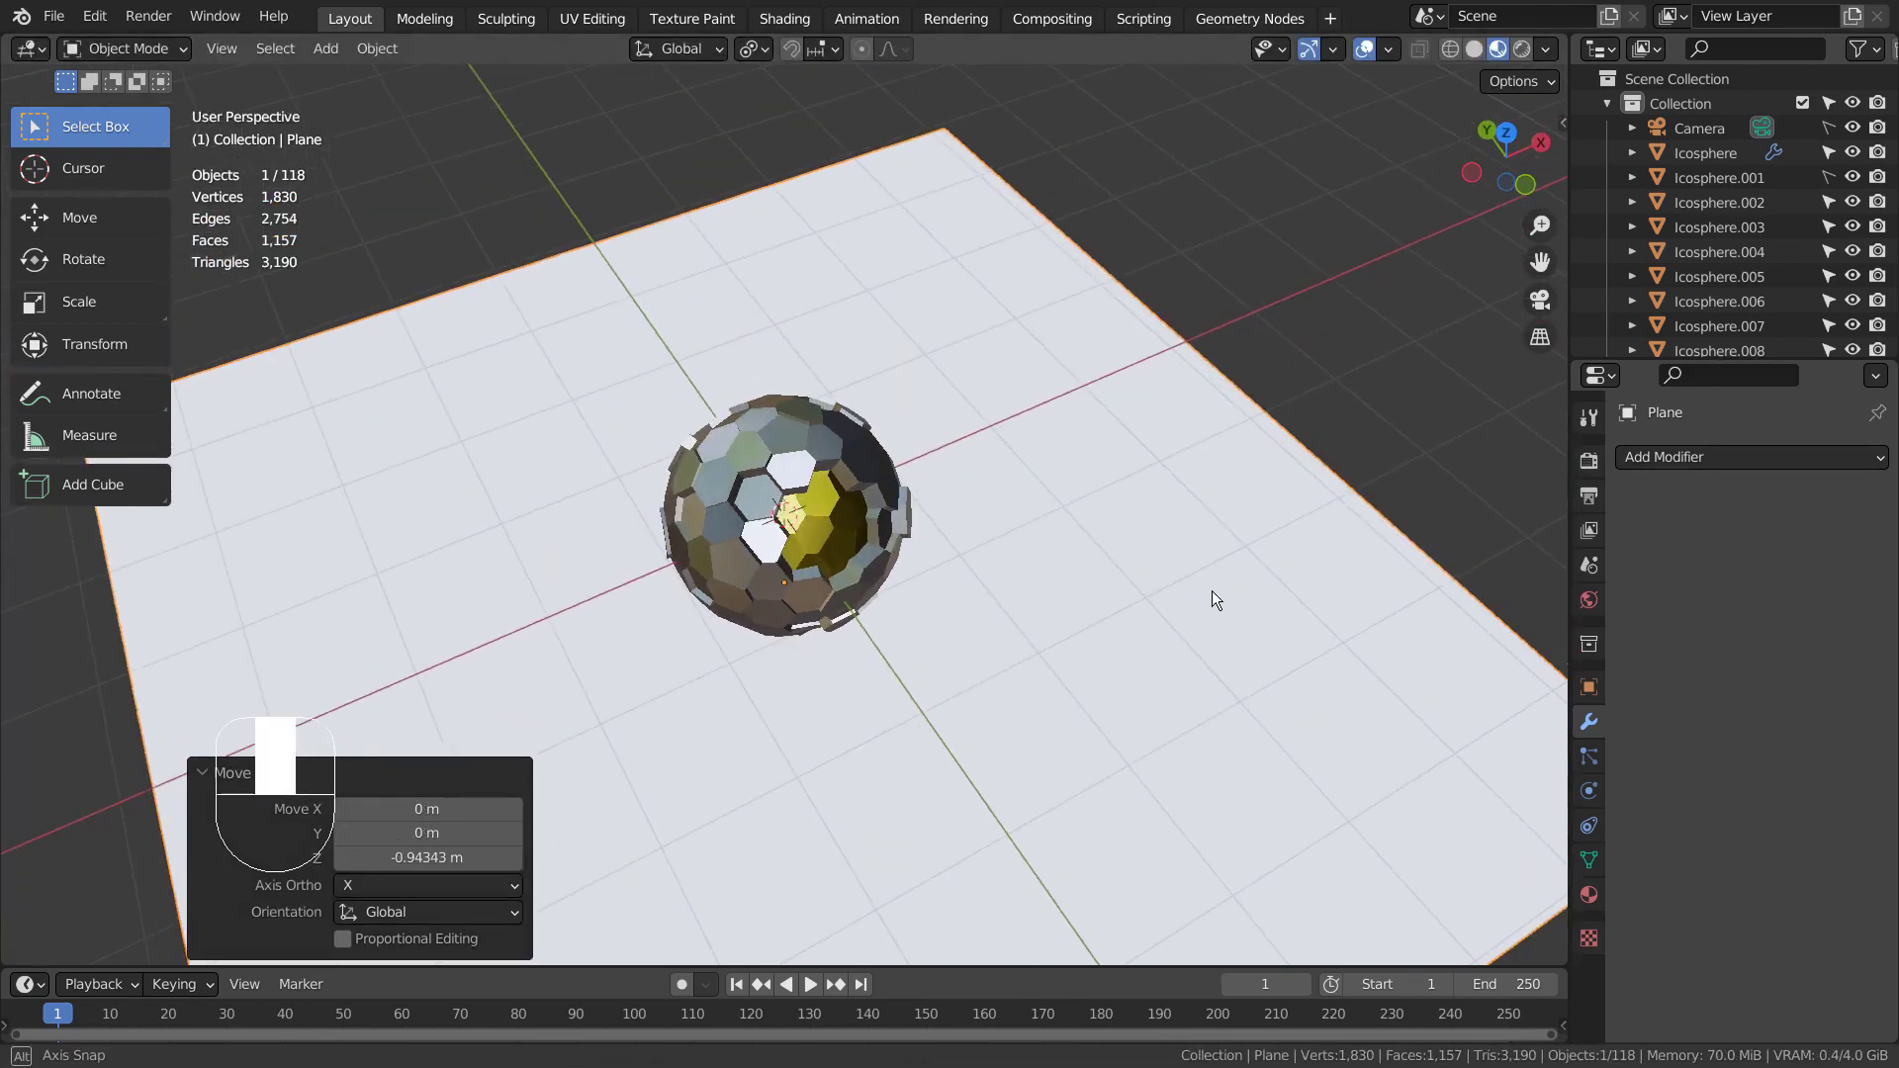
Step: Align the camera to the view, walk it right, back and left to frame the sphere, then select the floor
key("ctrl+alt+KP_0")
key("shift+grave")
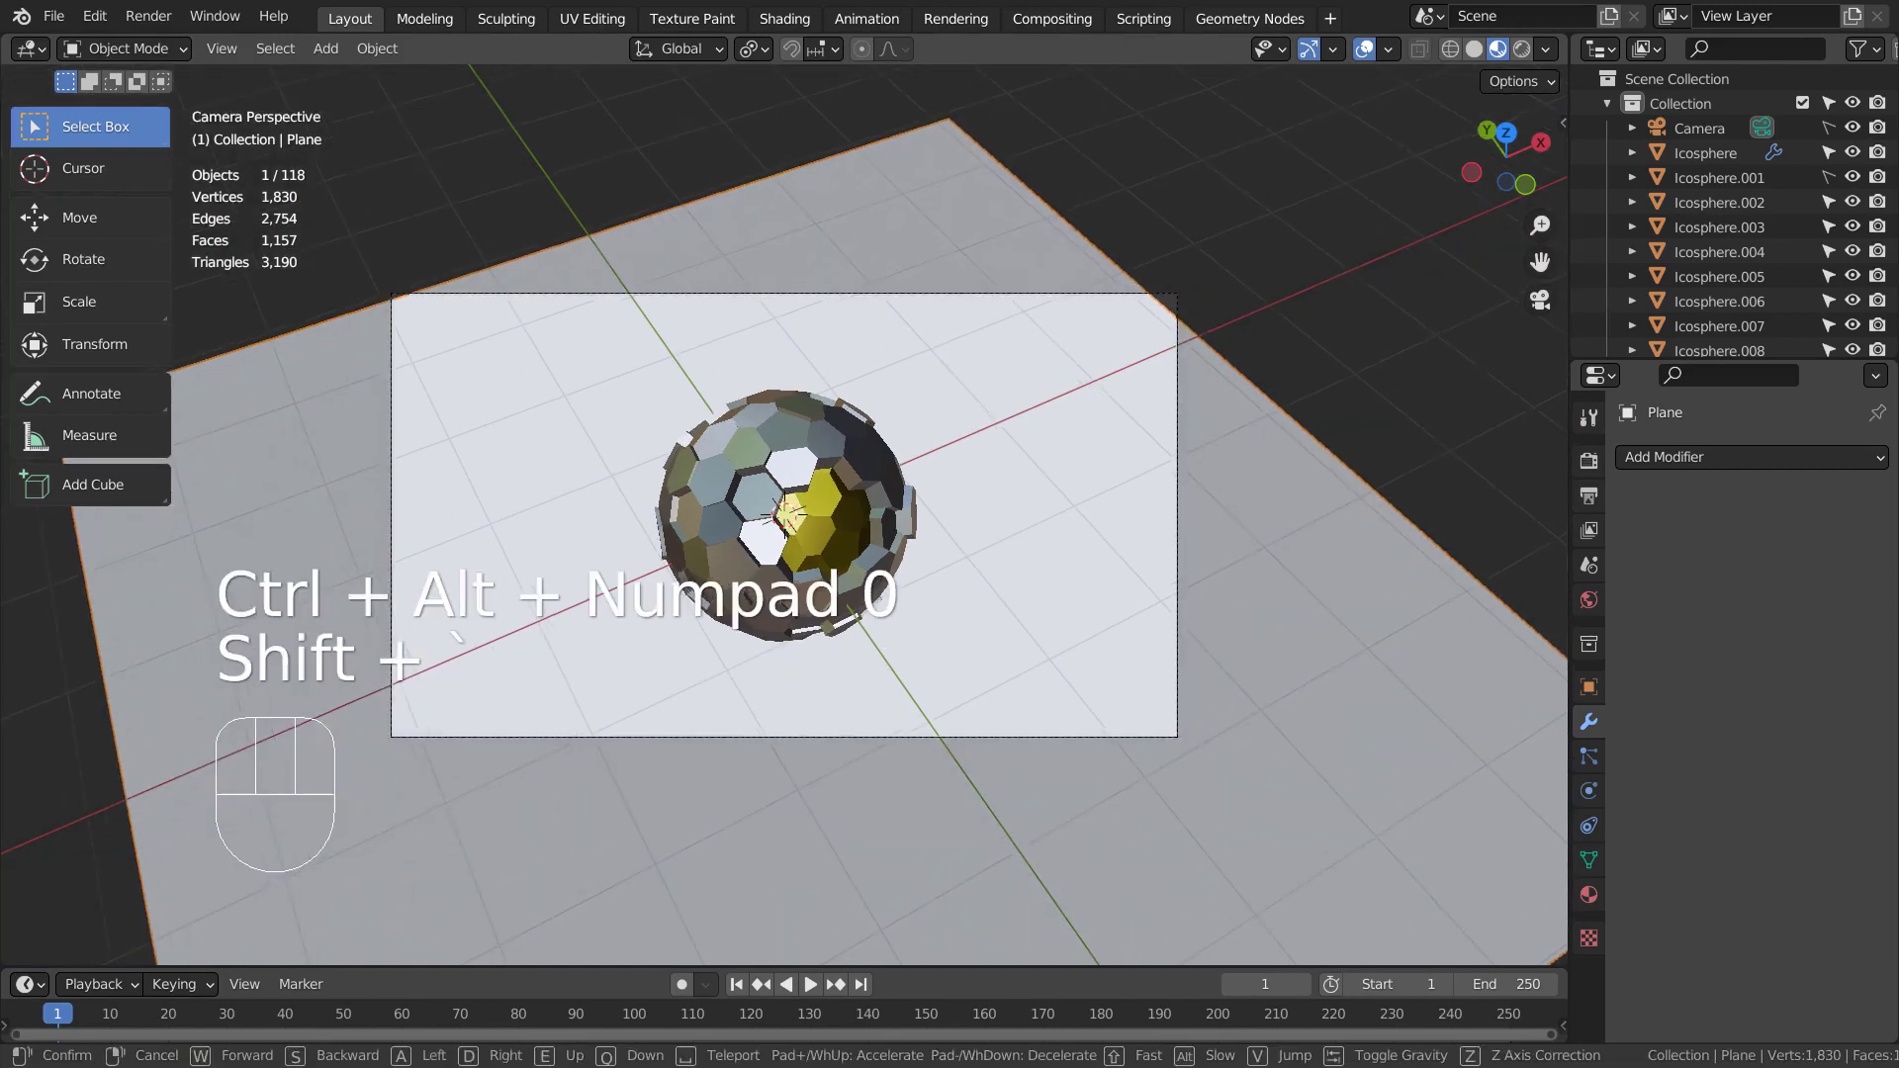
key("d")
key("s")
key("a")
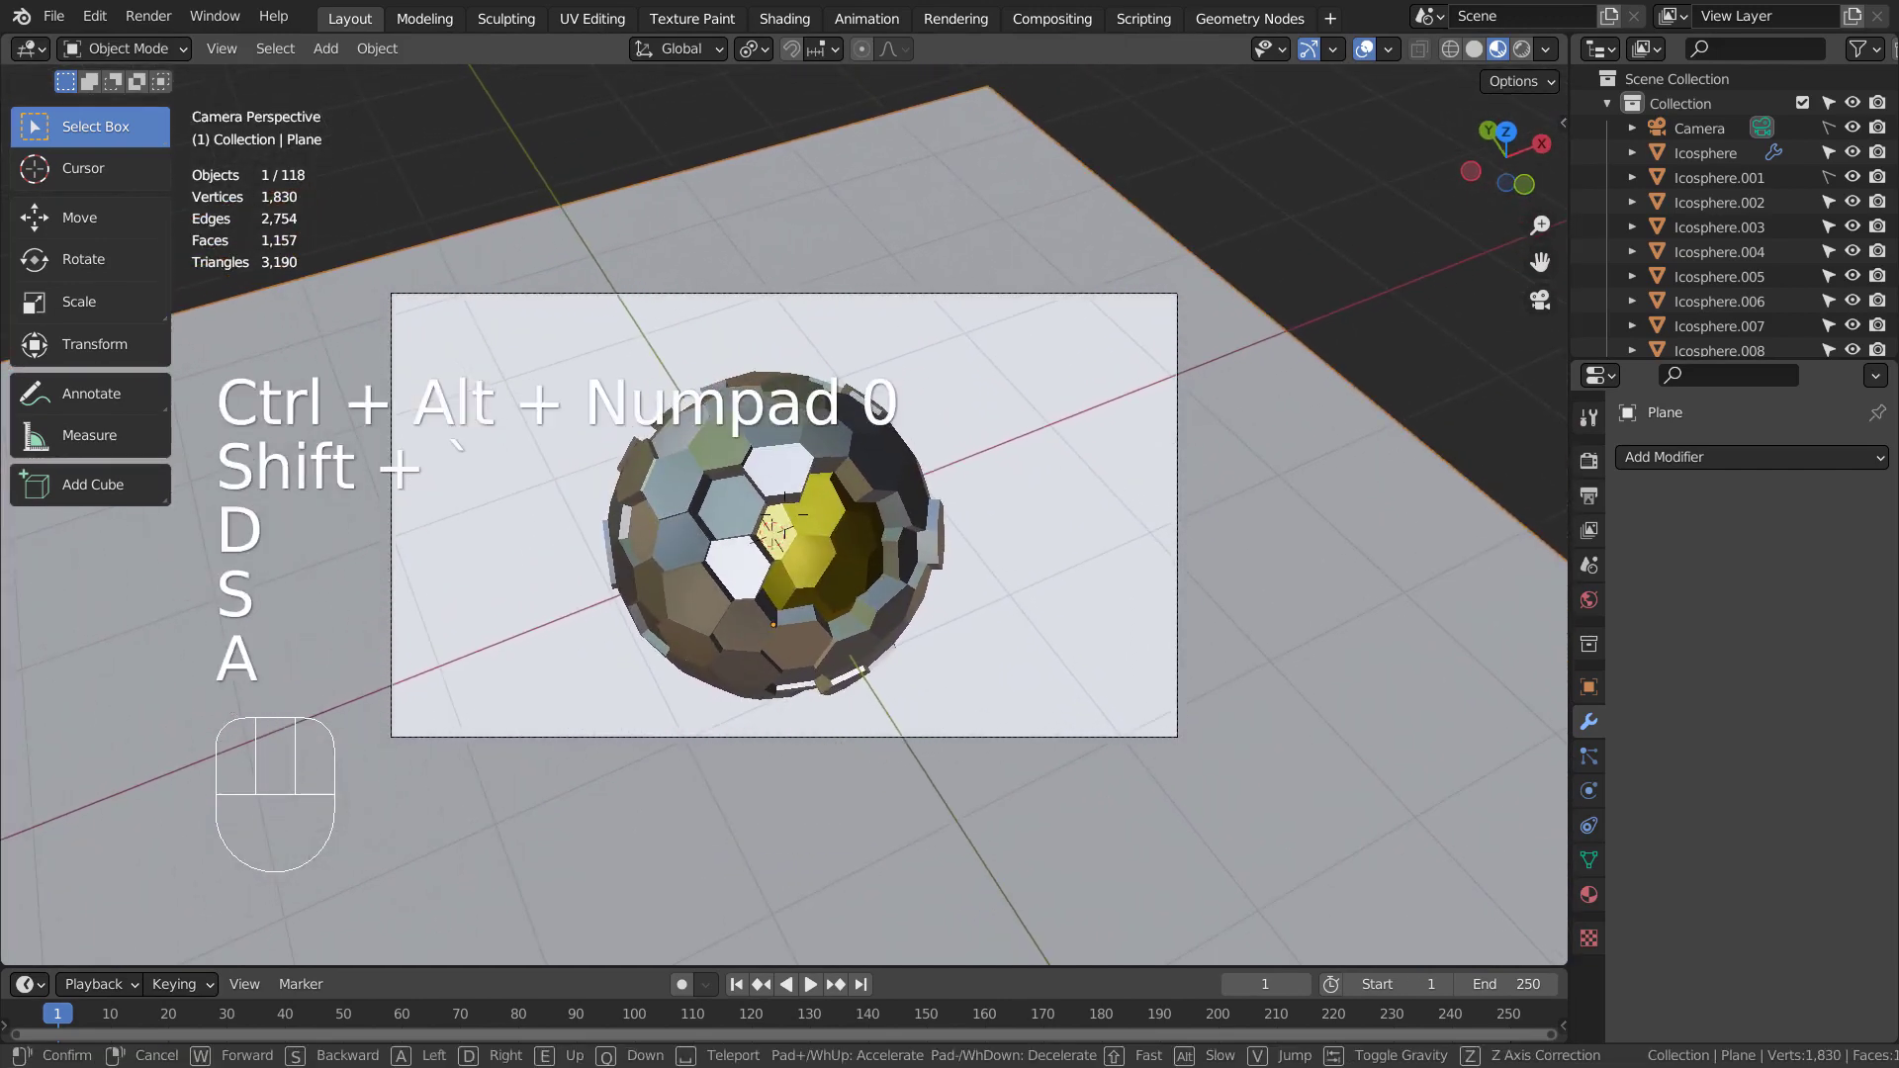
left_click(785, 515)
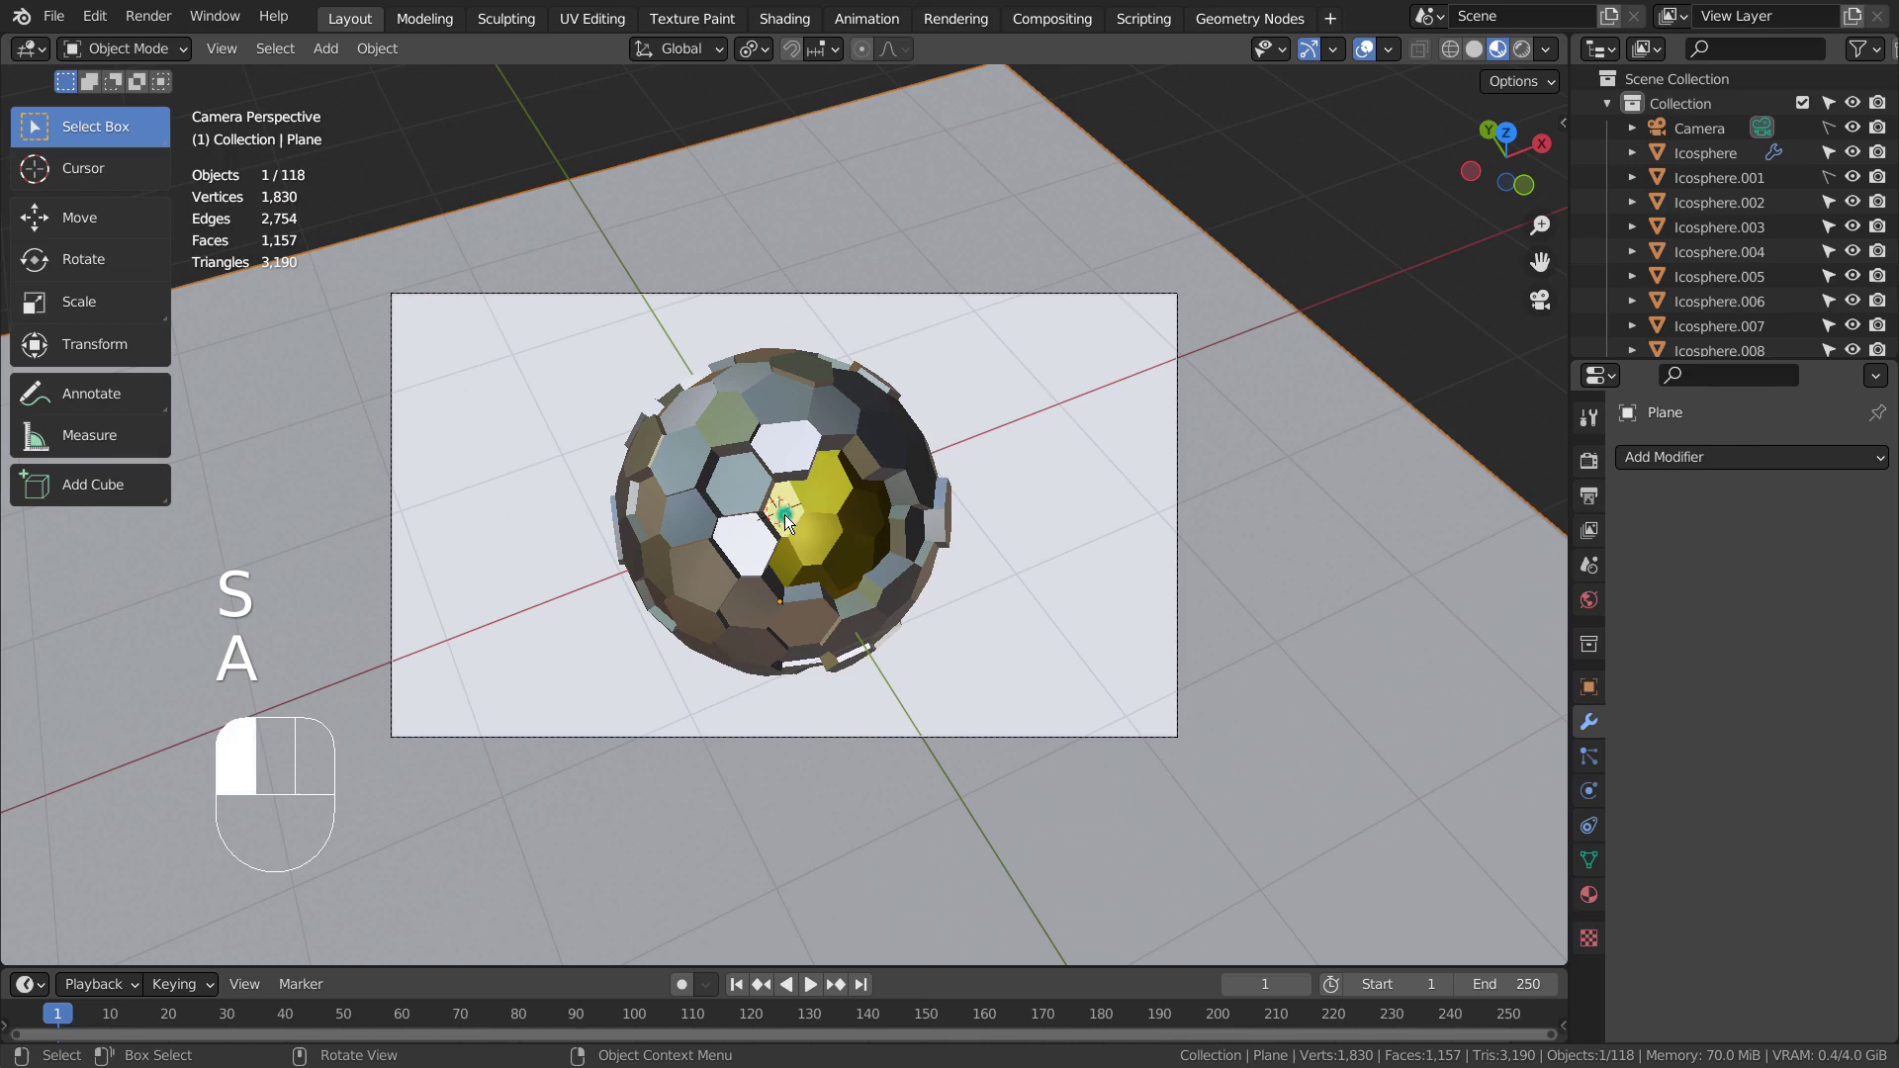
left_click(1415, 553)
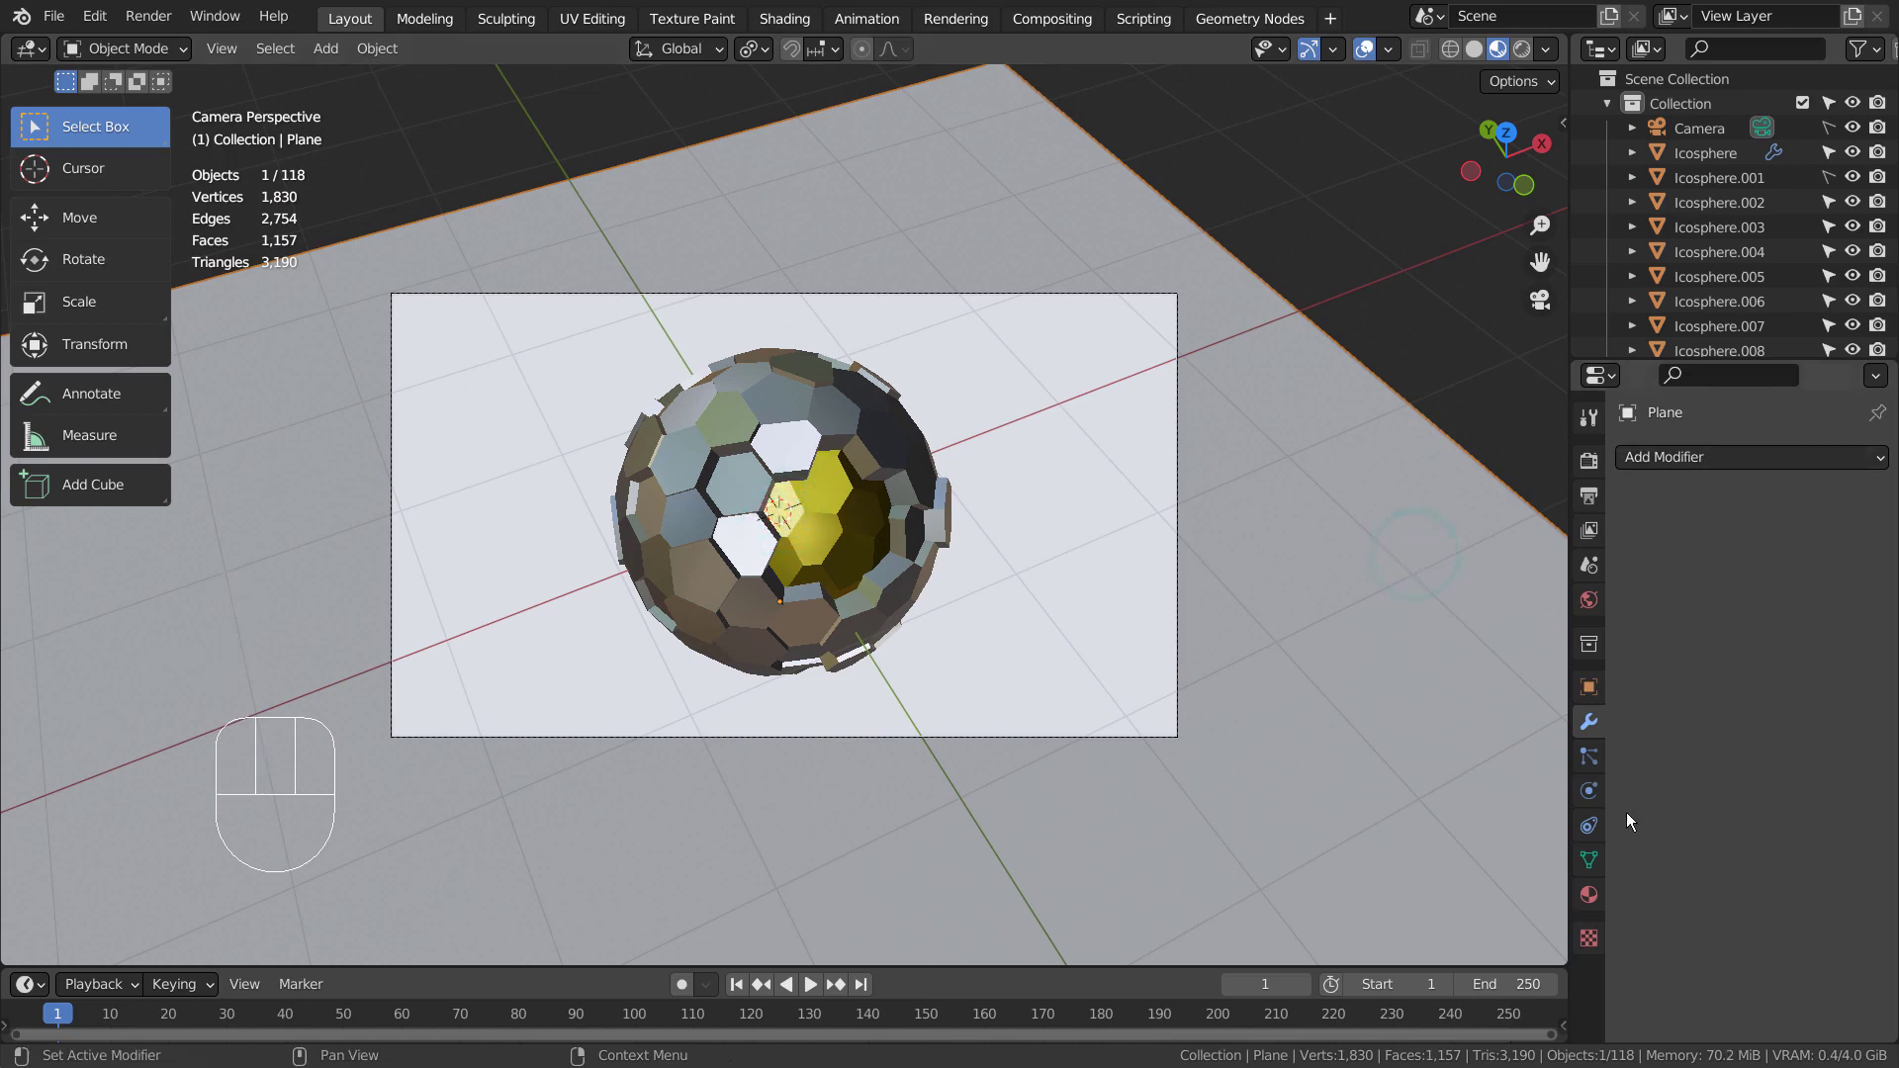
Step: Create a new light blue material for the floor plane
left_click(1592, 889)
left_click(1795, 562)
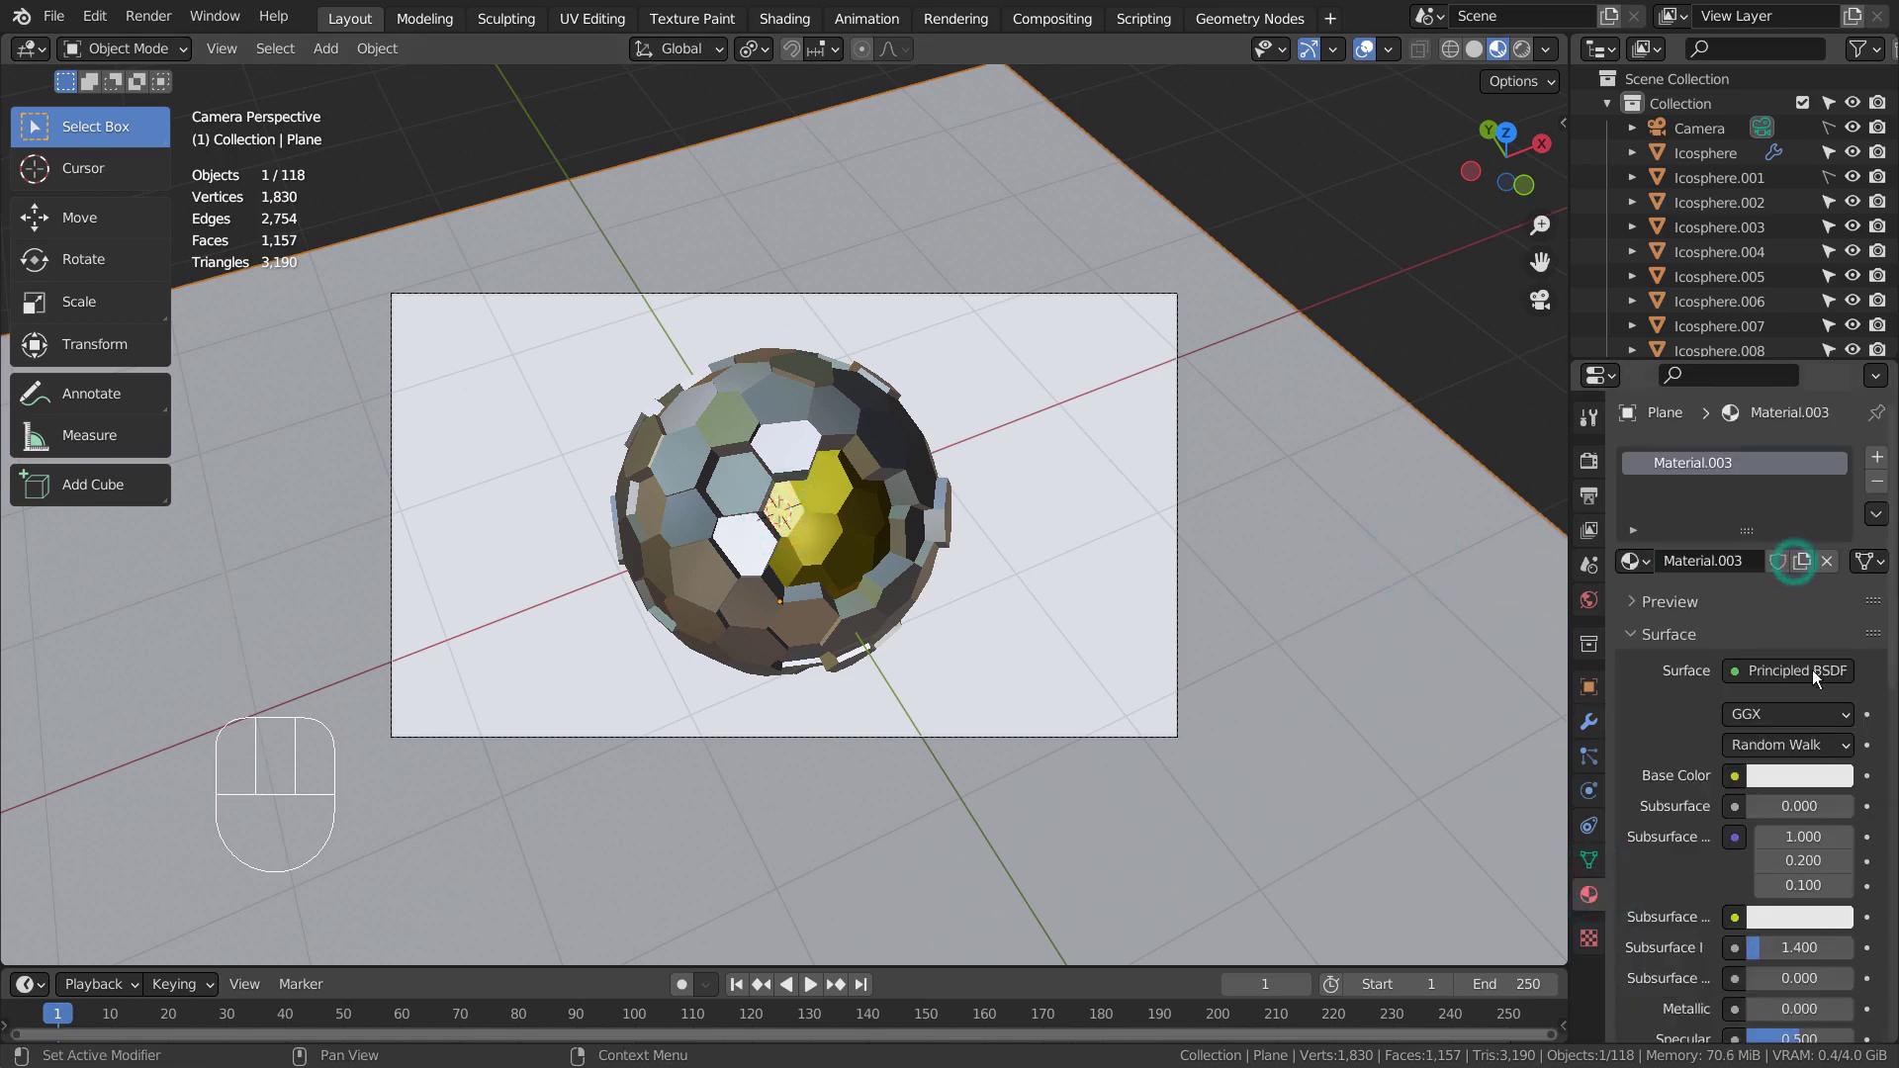
left_click(1799, 774)
left_click(1728, 488)
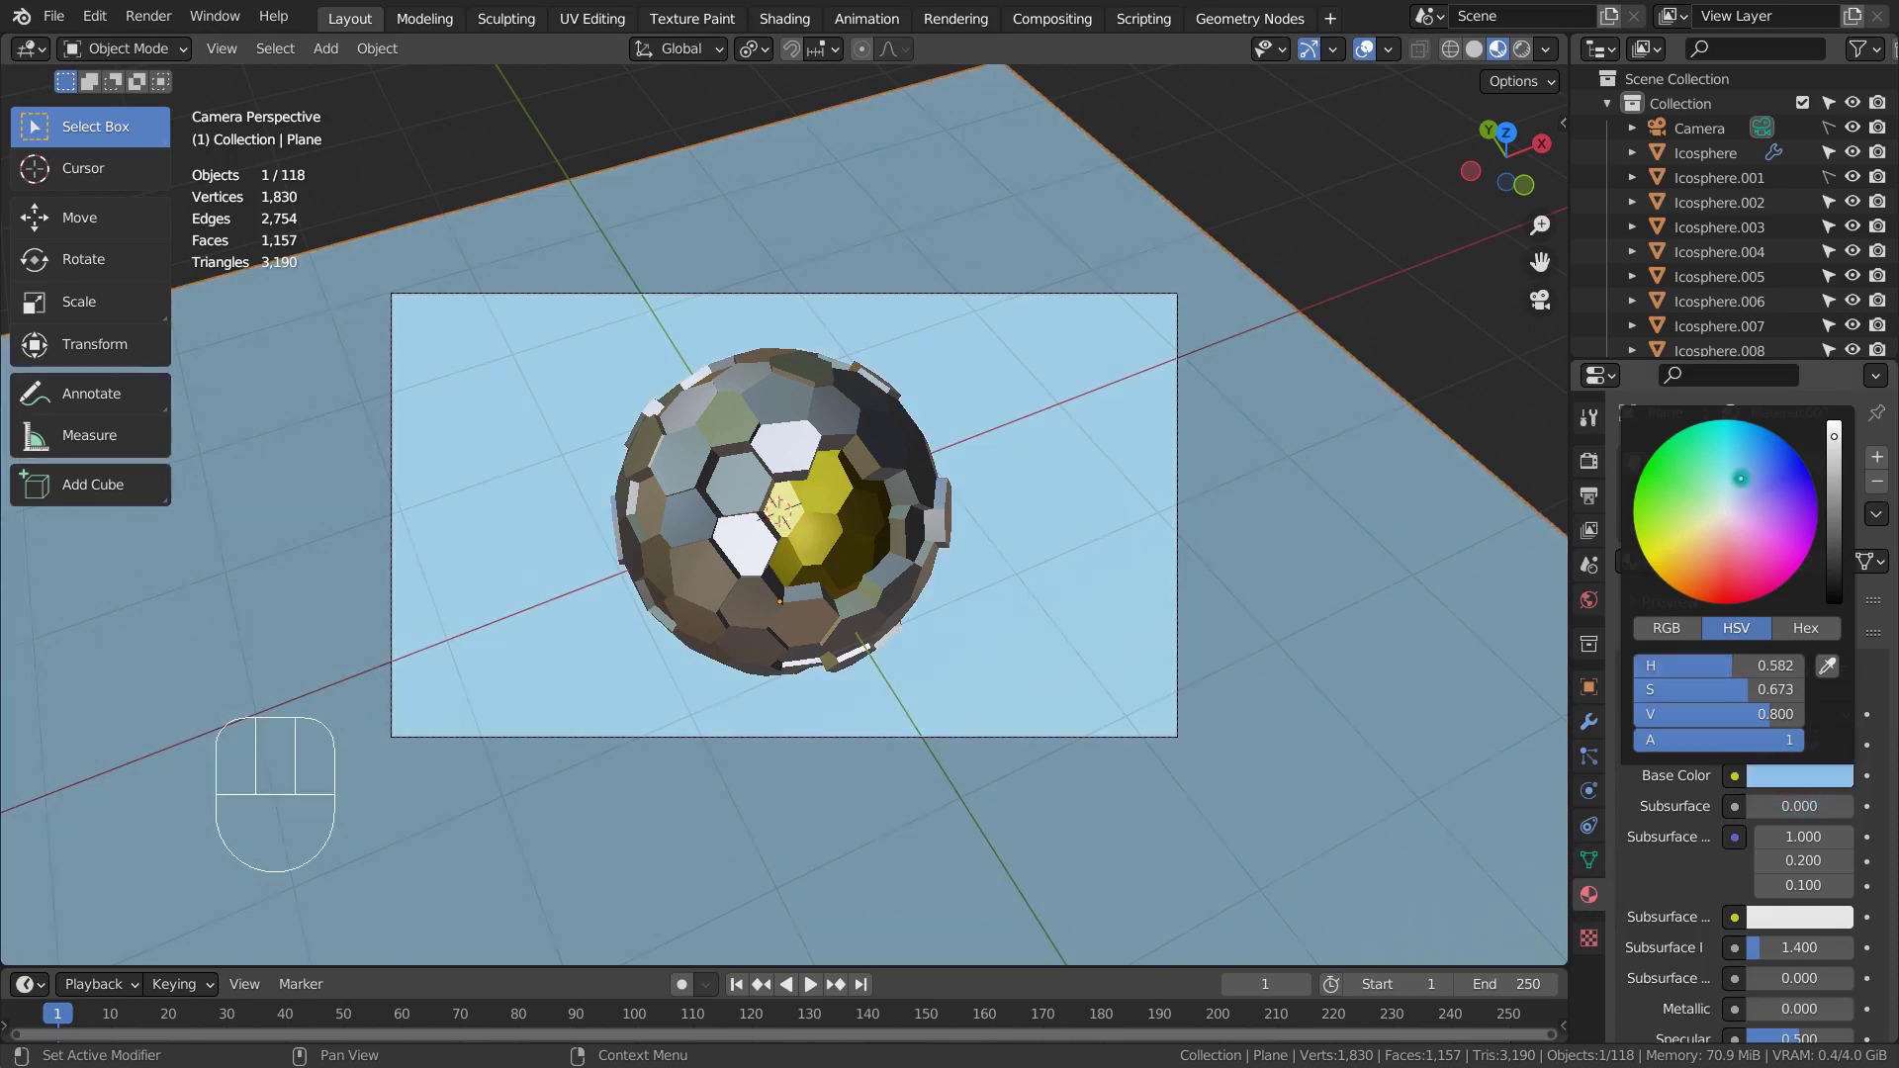
scroll(1535, 577, "down", 2)
scroll(1535, 578, "down", 2)
Step: Set the floor material to Metallic 0.872 and Roughness 0.151, and preview in Rendered shading
left_click_drag(1772, 1008, 1845, 1007)
scroll(1822, 989, "down", 4)
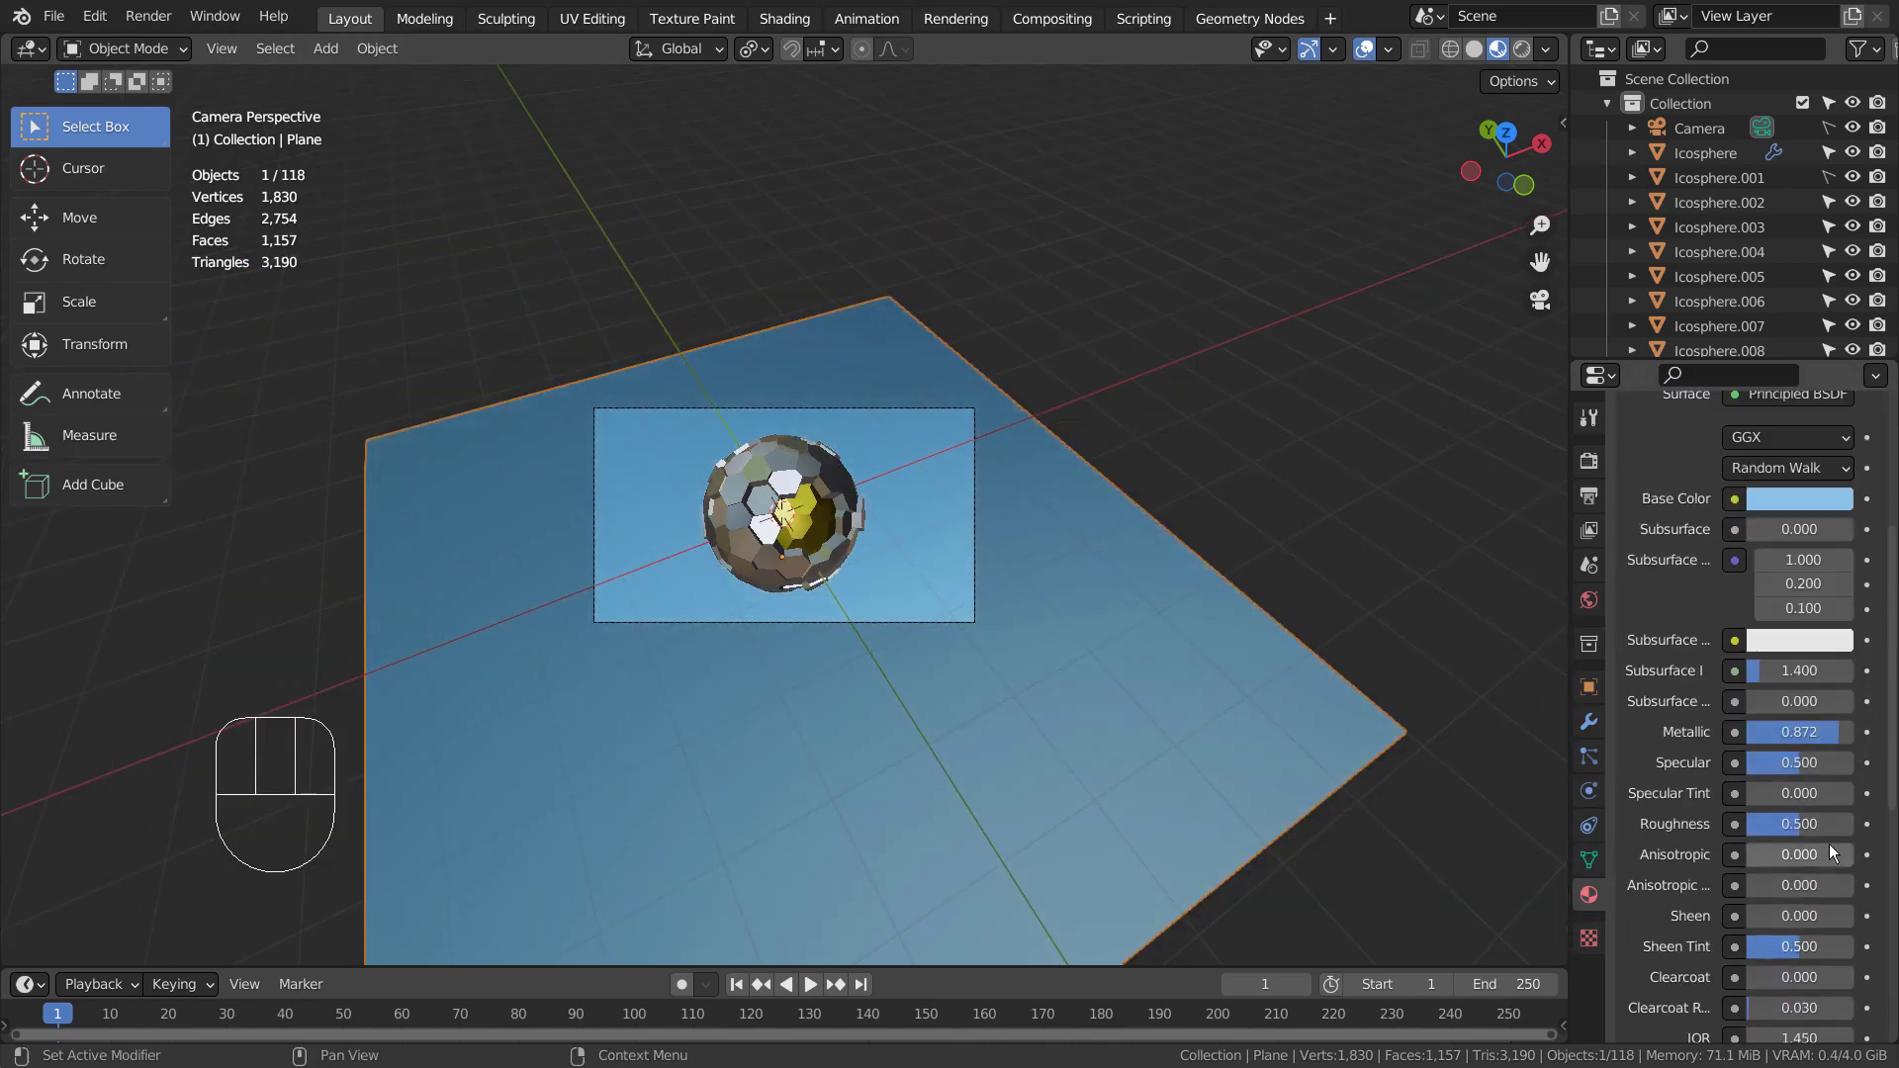
left_click_drag(1804, 827, 1767, 826)
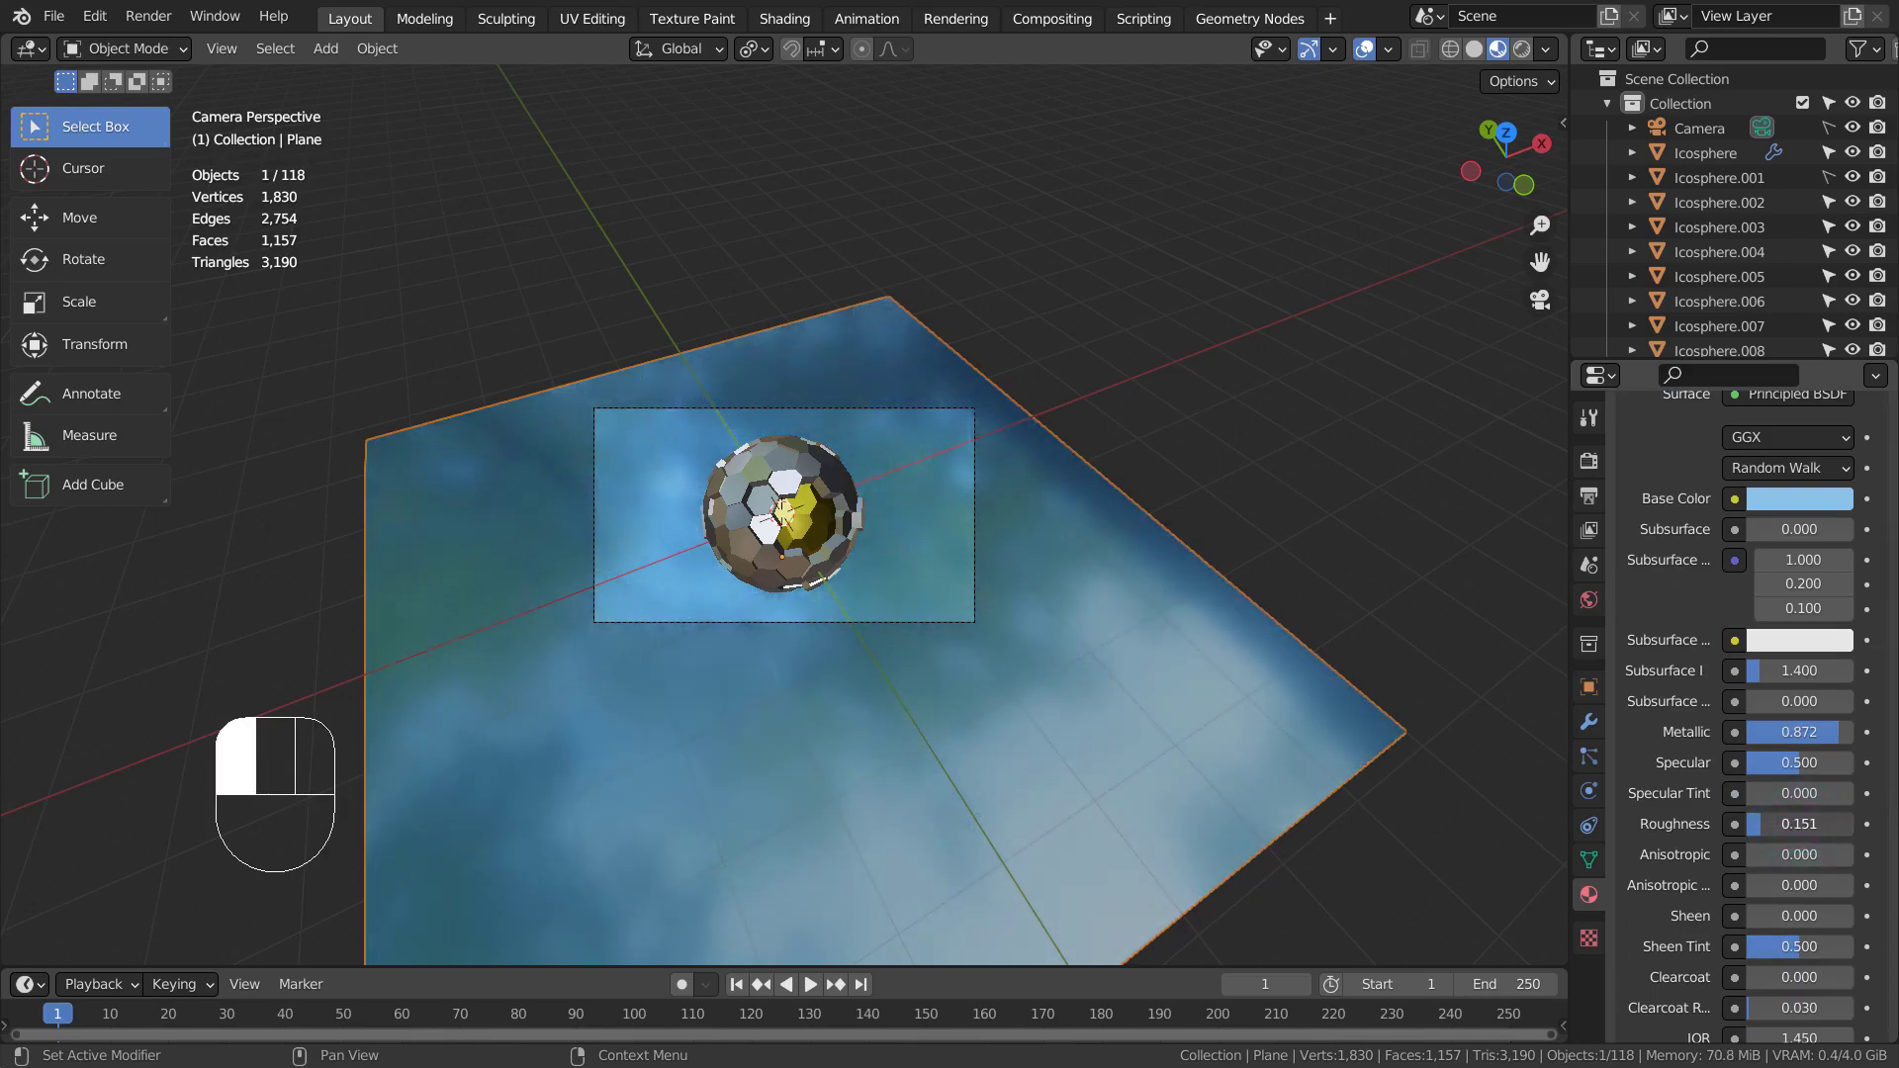
left_click(1524, 52)
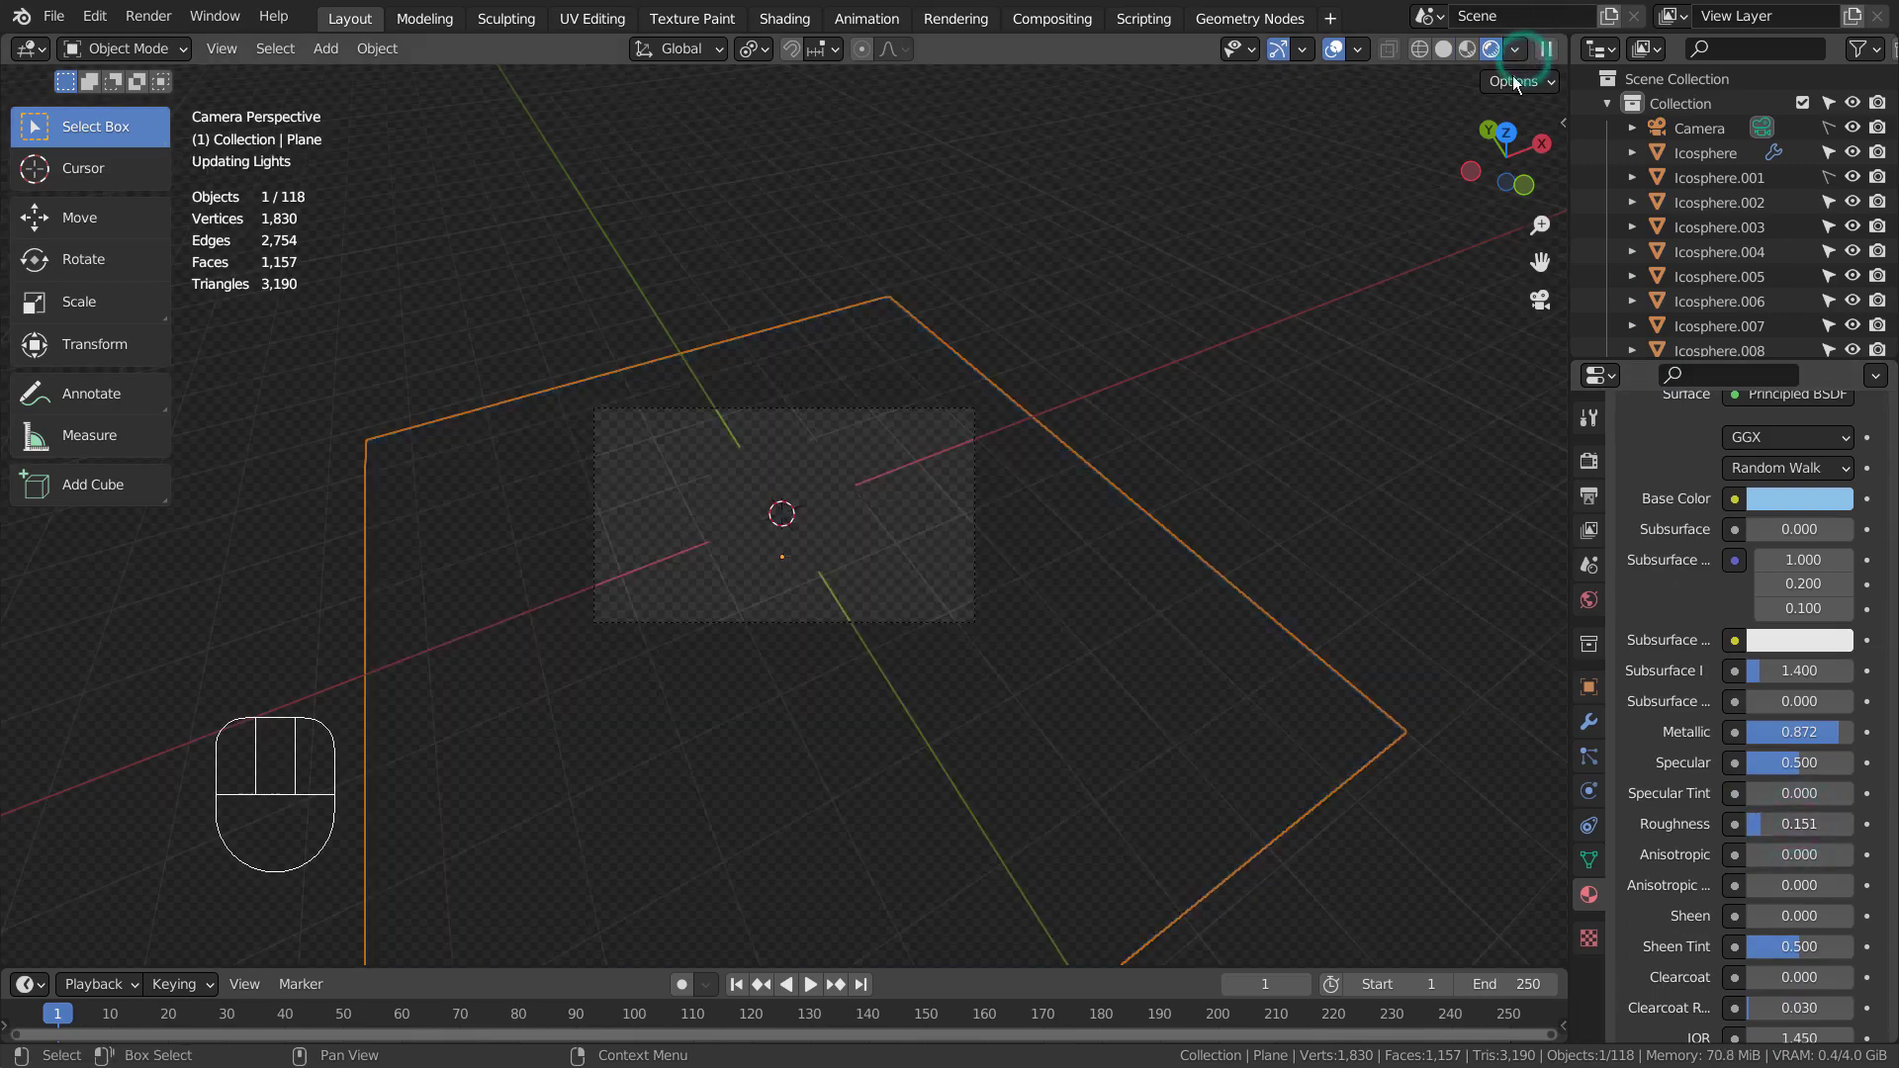
left_click(1243, 351)
scroll(1243, 350, "up", 2)
scroll(1244, 350, "up", 2)
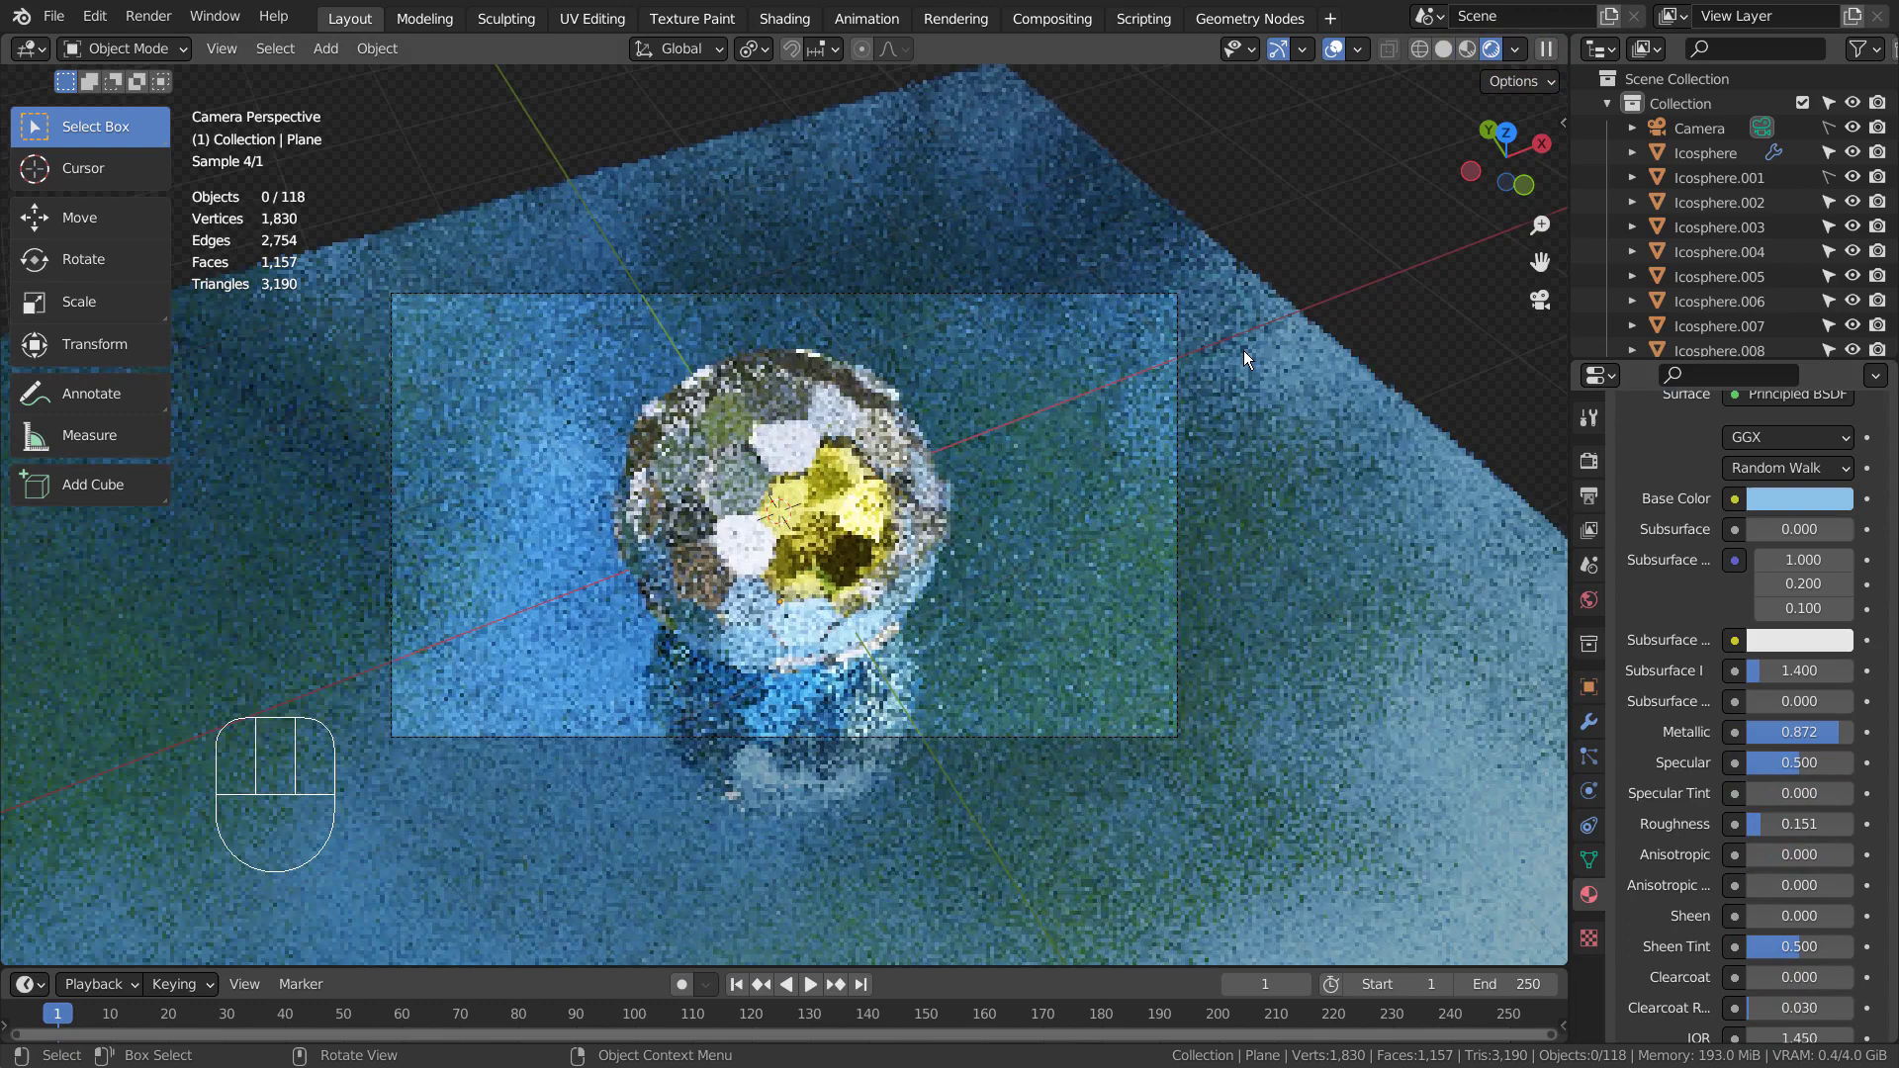
scroll(1245, 350, "up", 1)
scroll(1244, 351, "up", 1)
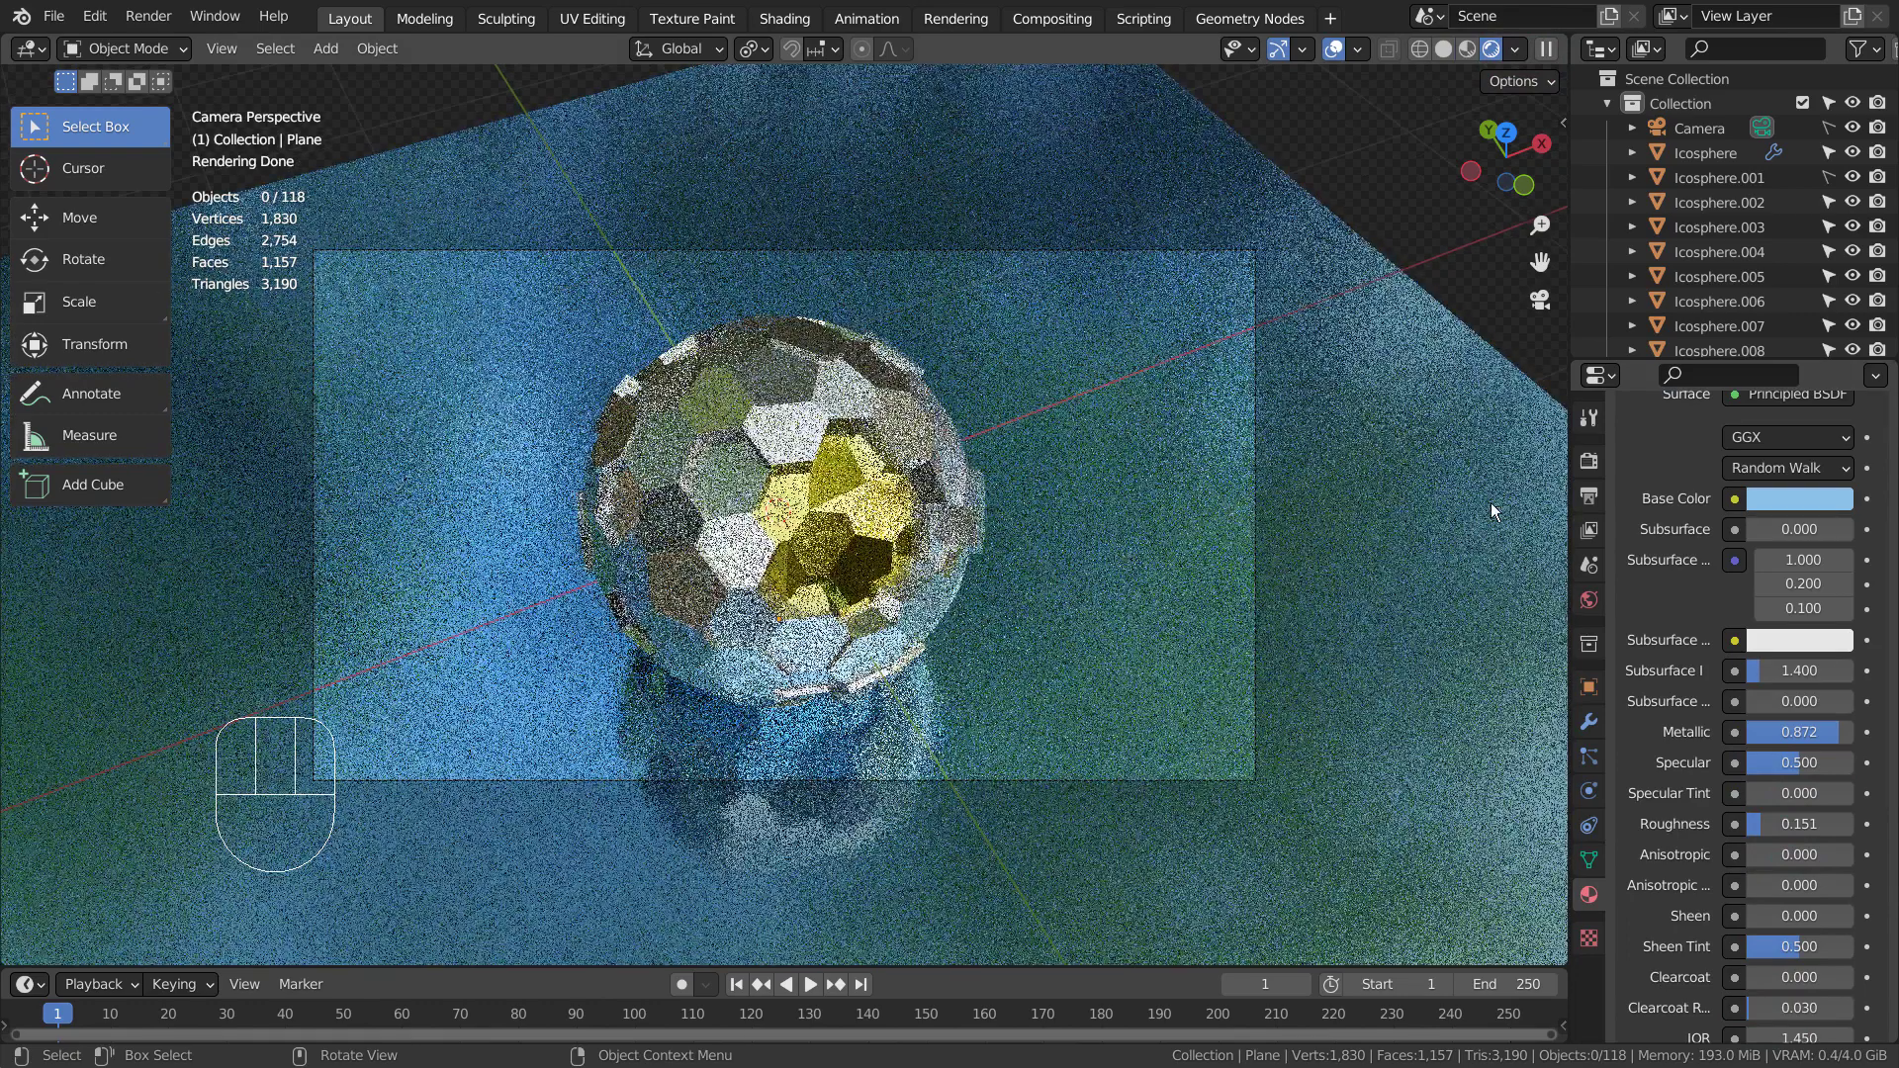
Step: Set Cycles Max Render Samples to 16 and enable Denoise in Render Properties
left_click(1589, 461)
scroll(1781, 564, "up", 3)
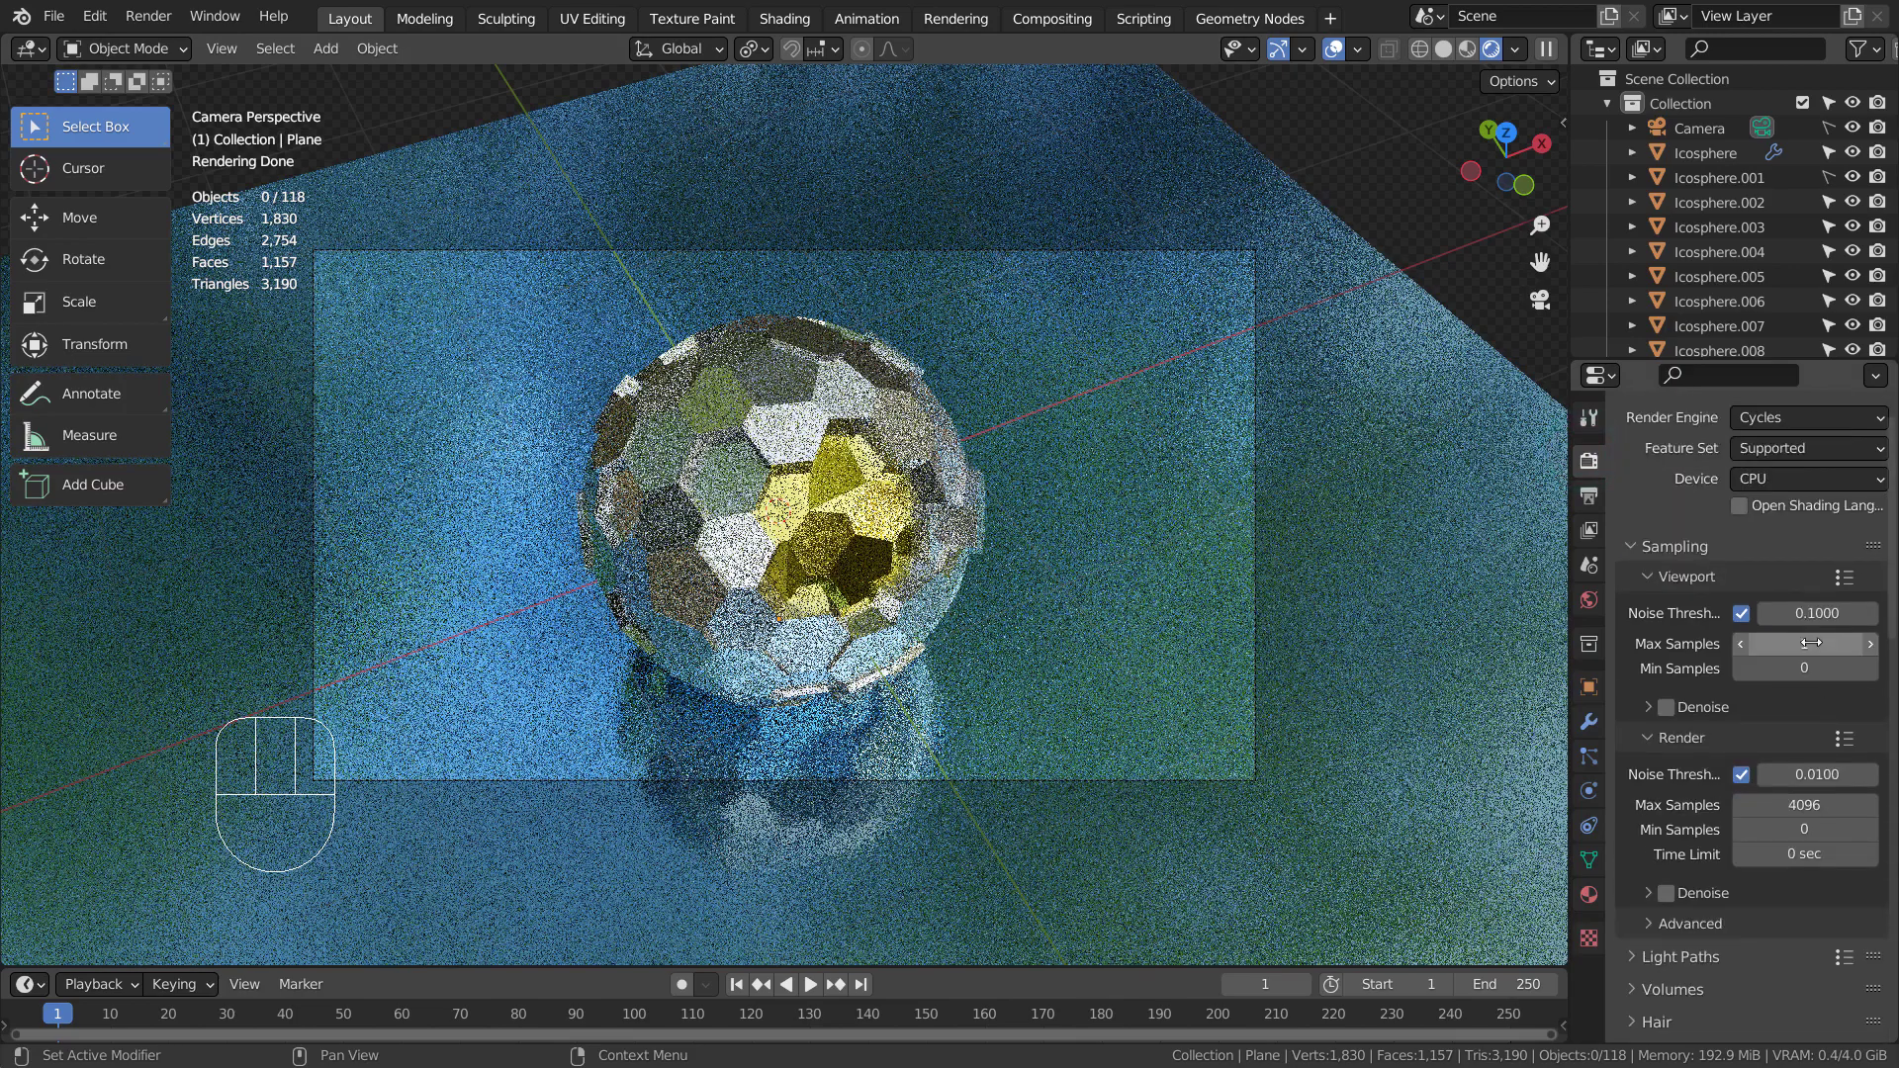
left_click(1803, 806)
type("16")
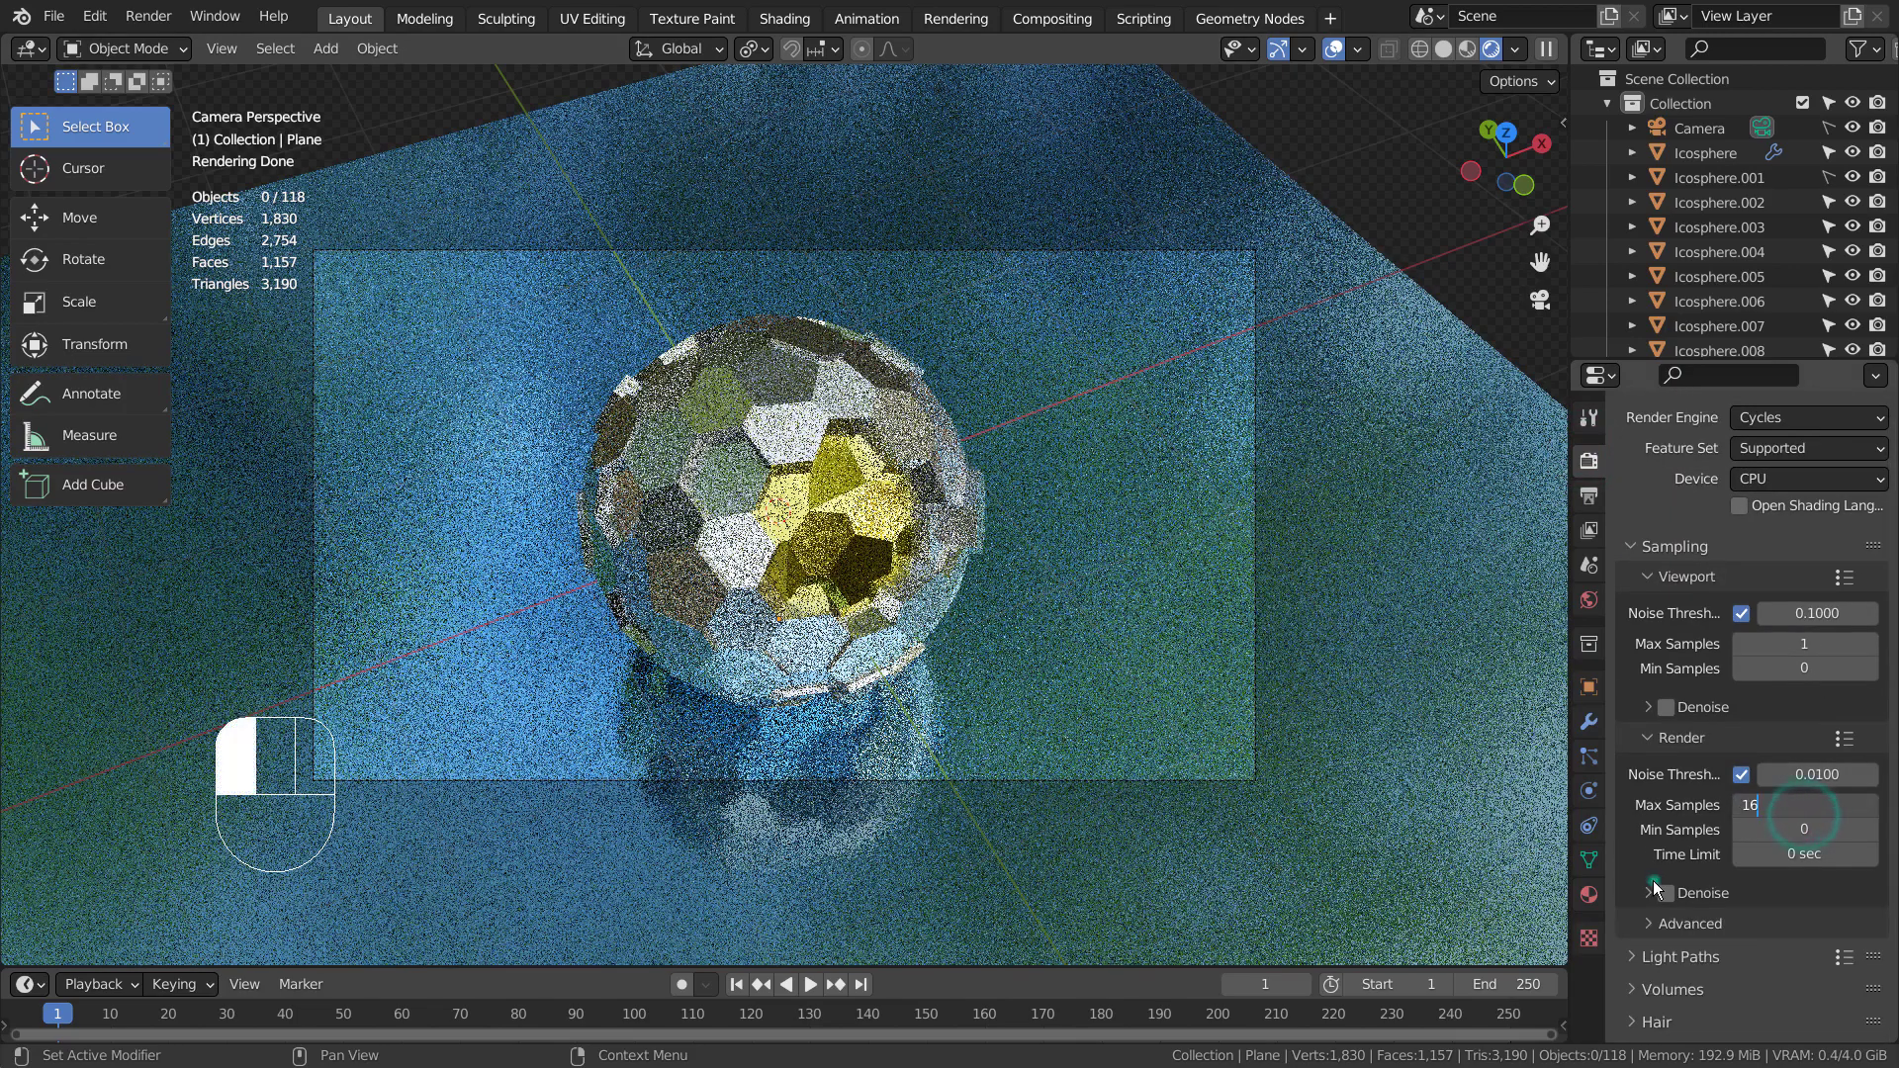
left_click(1657, 891)
left_click(1658, 892)
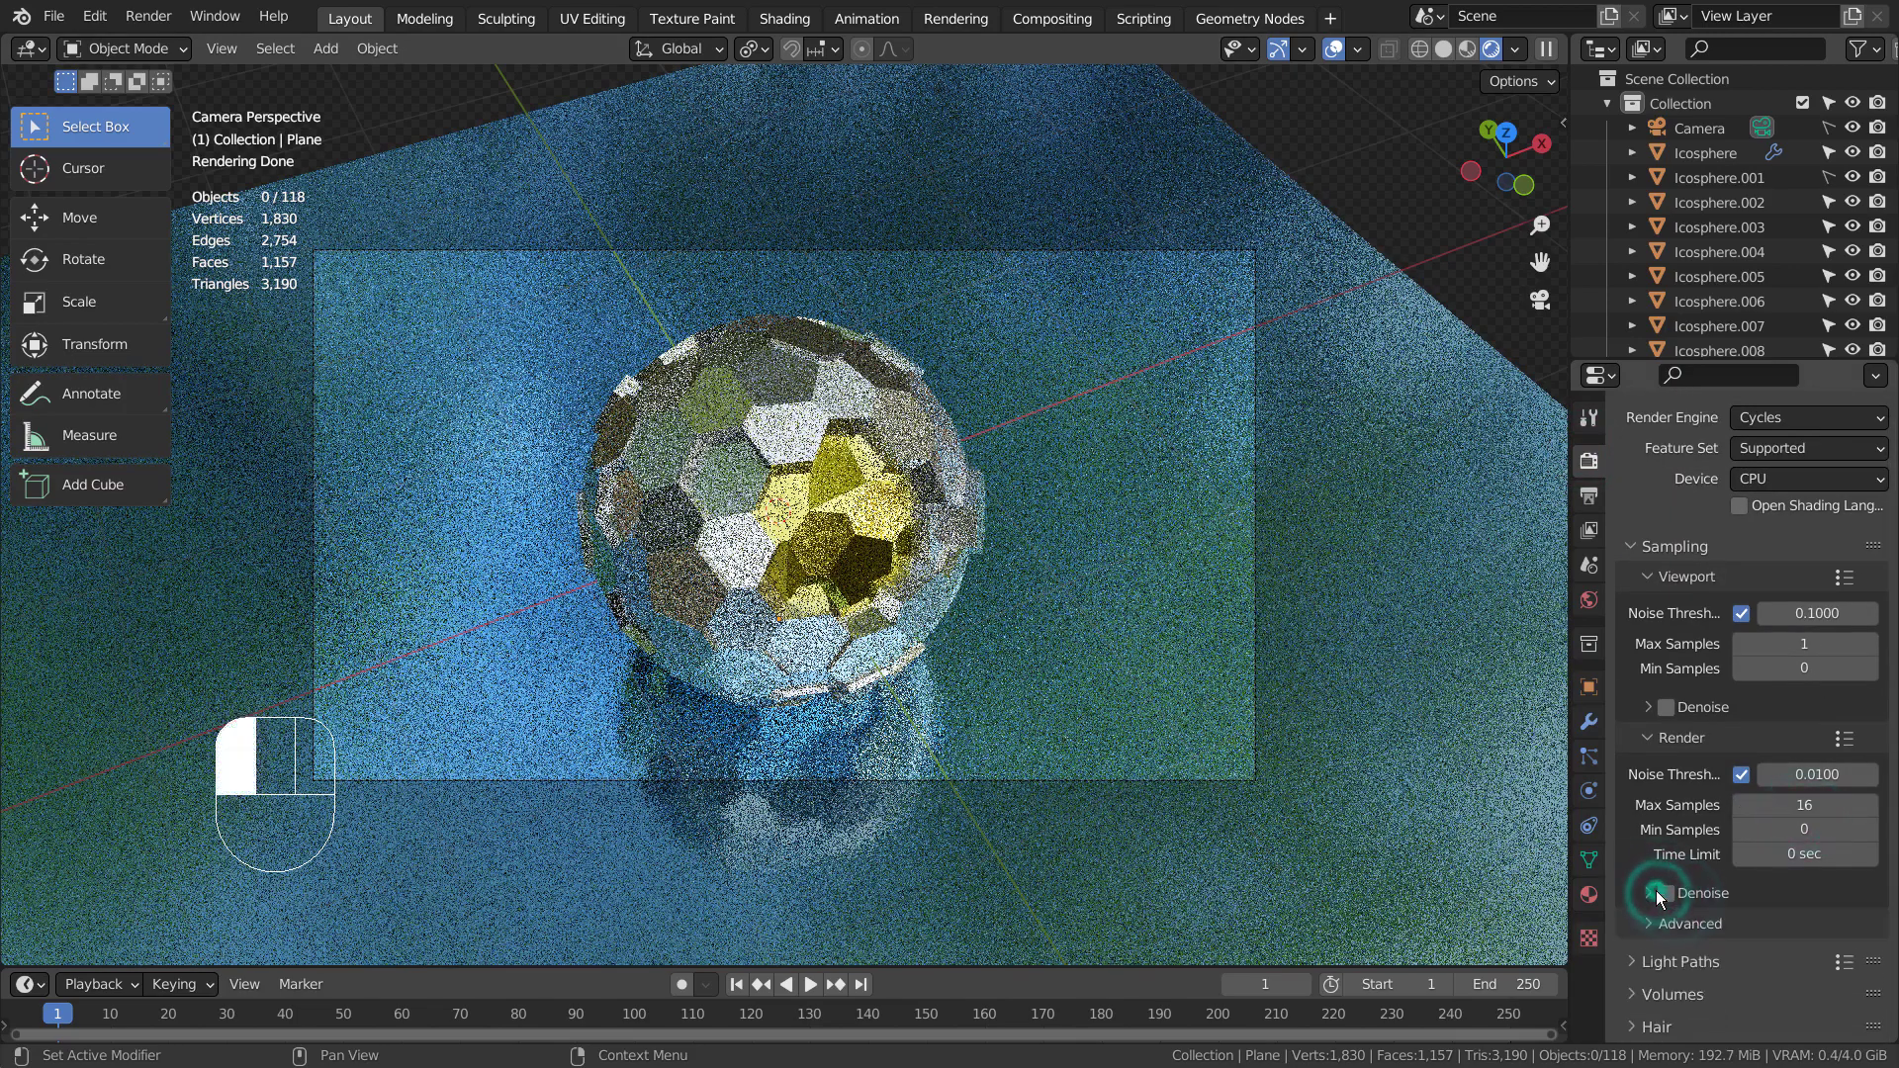
left_click(1664, 892)
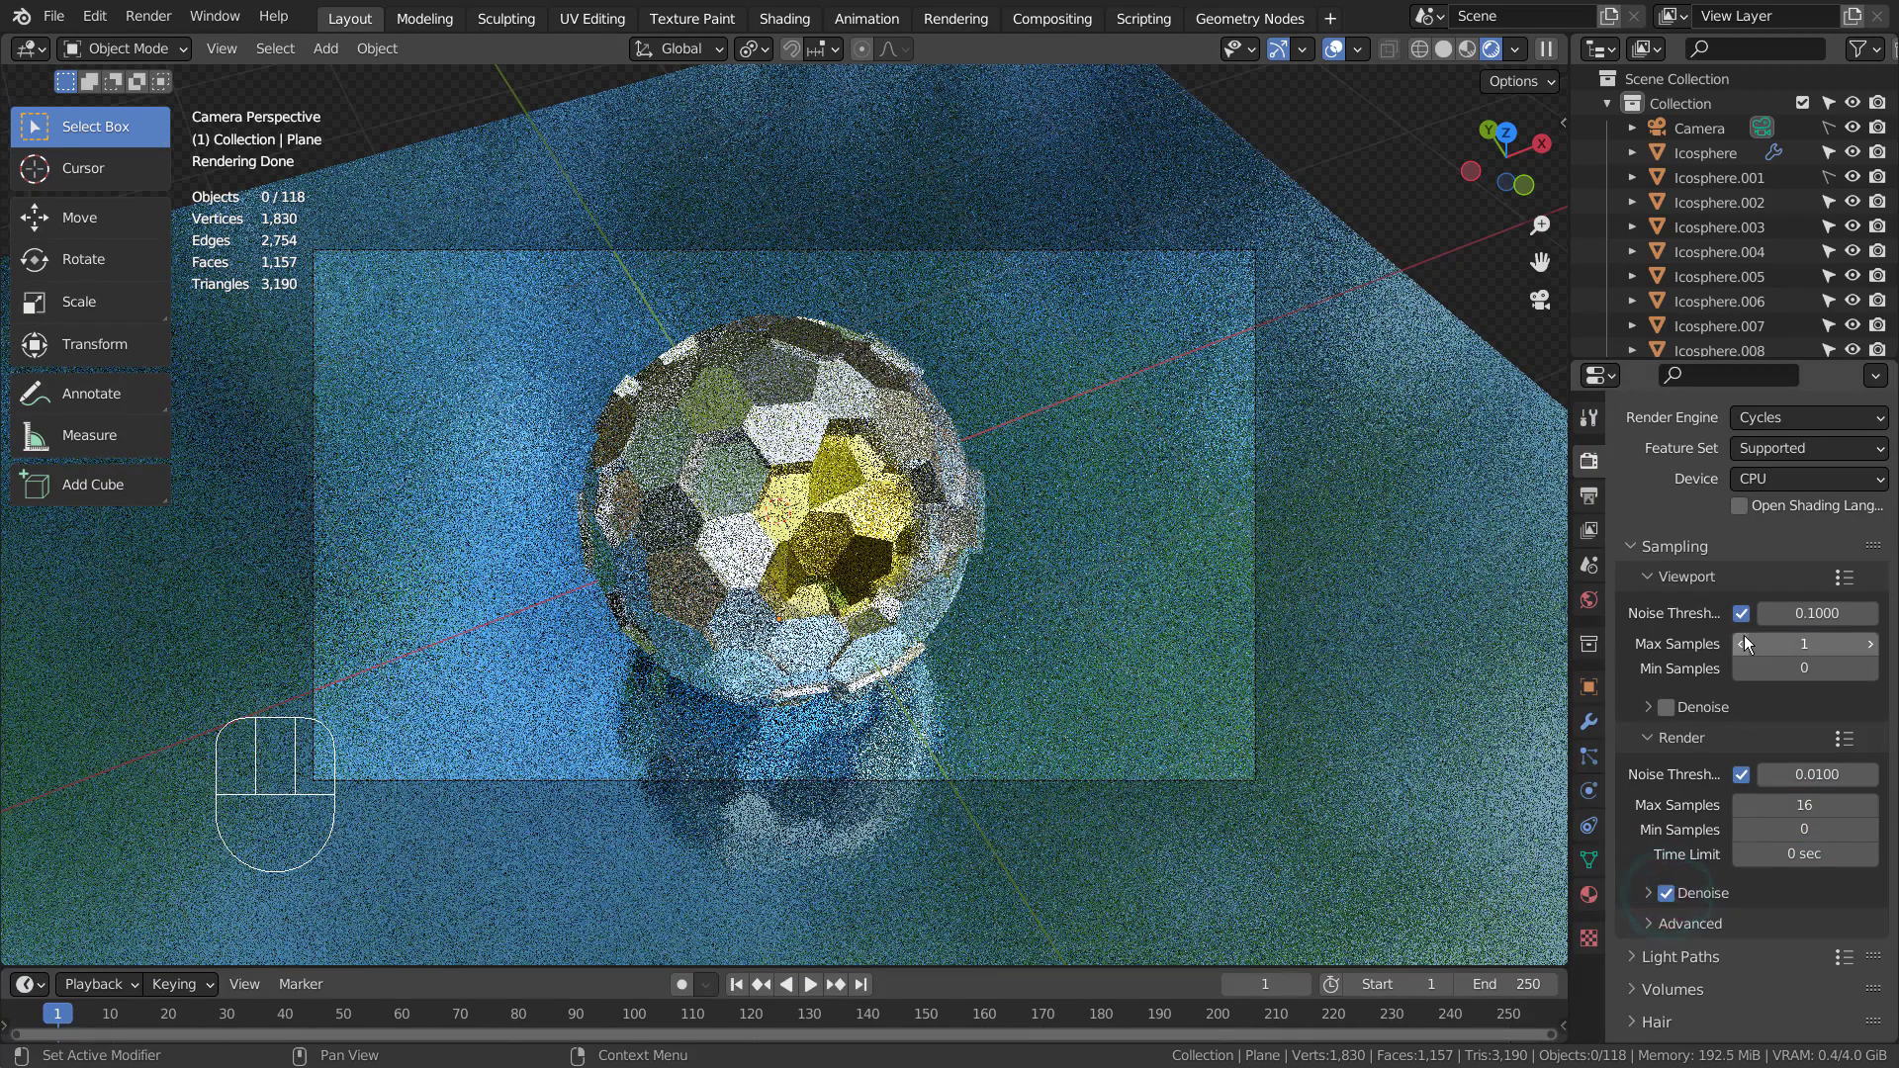
left_click(1049, 21)
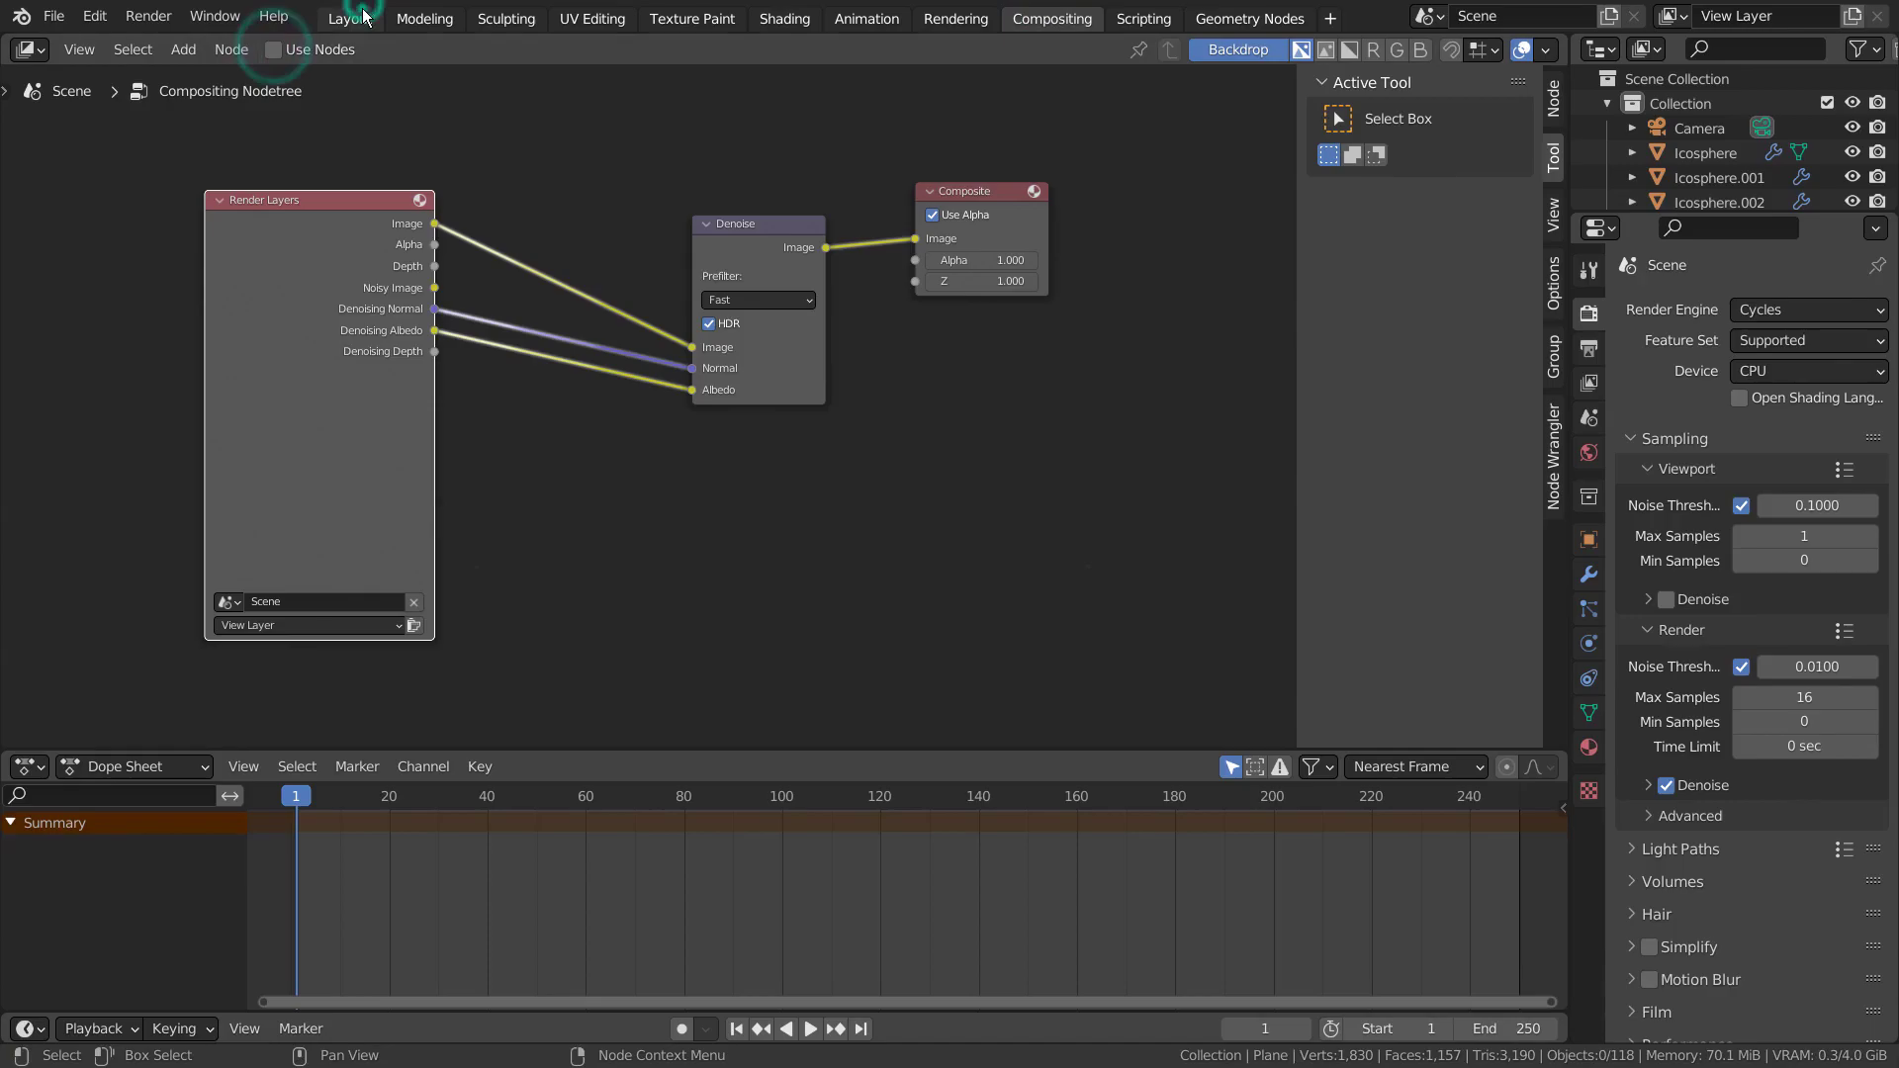
left_click(352, 18)
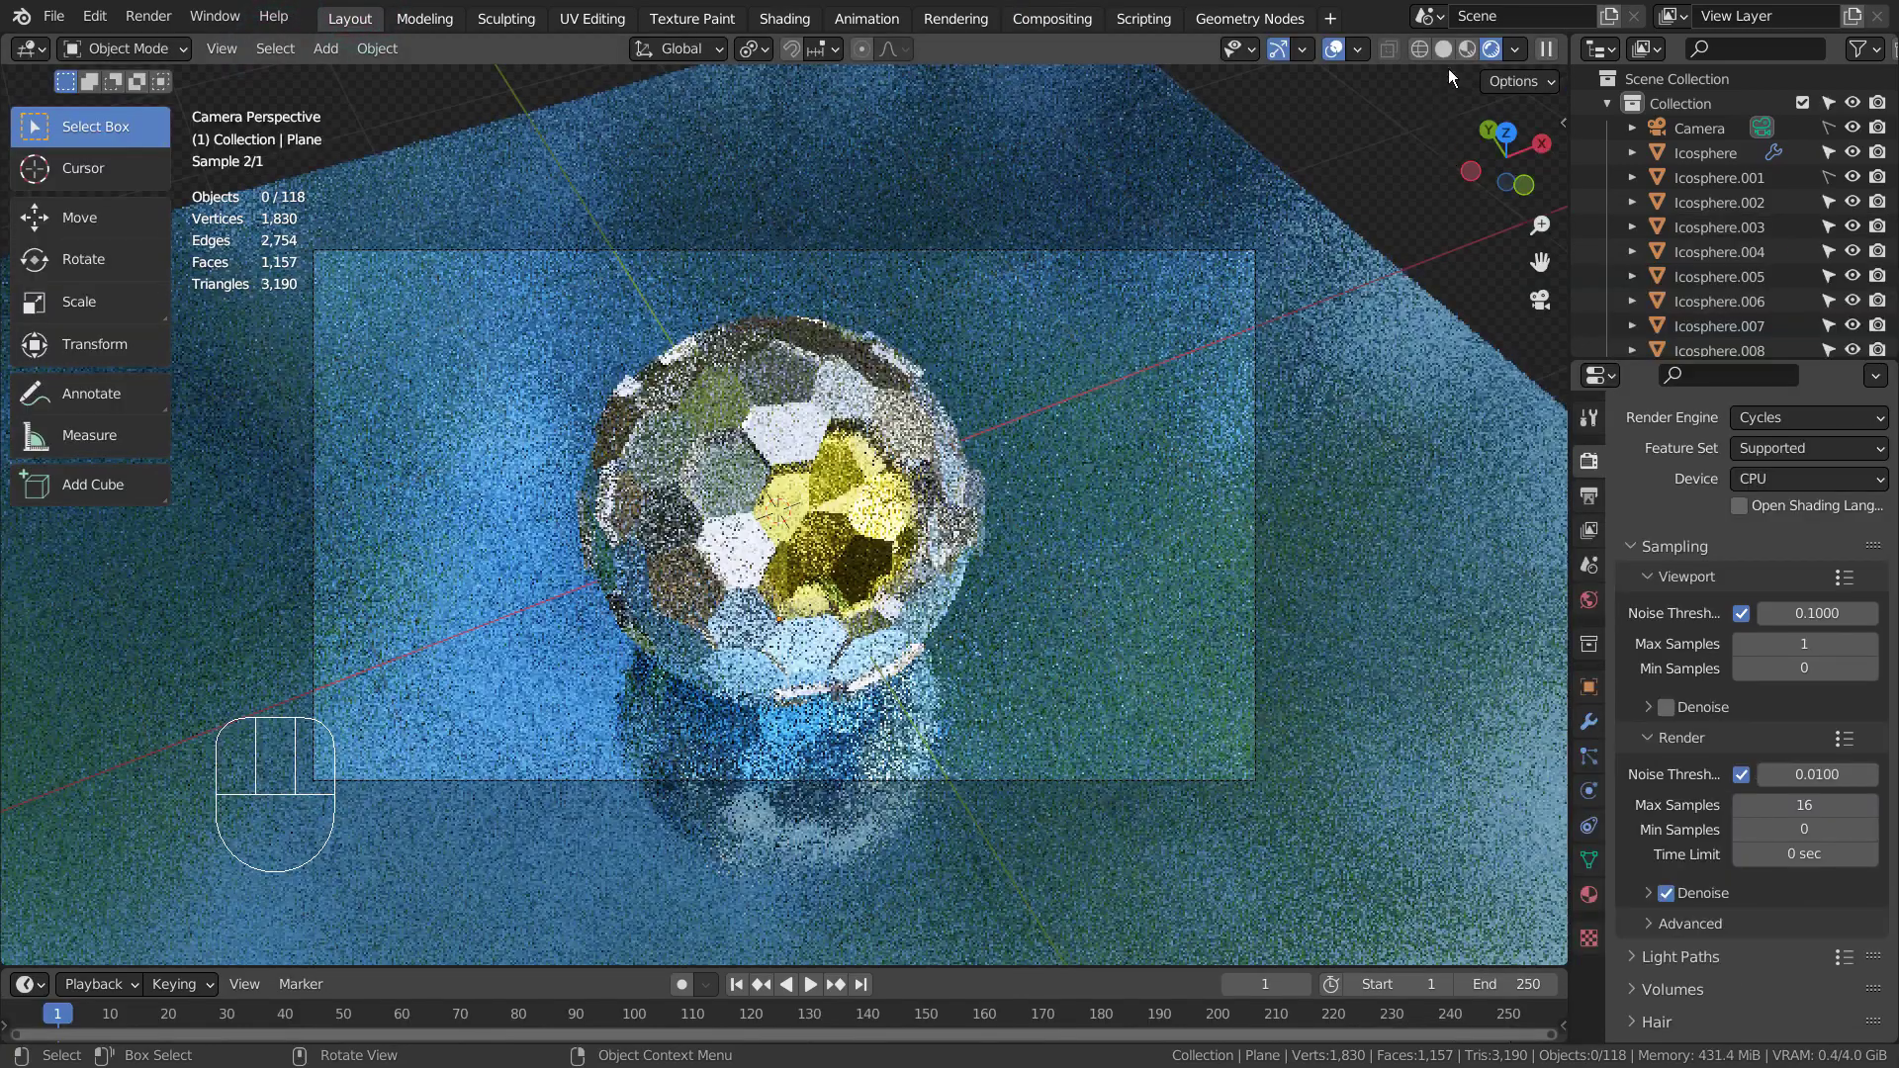